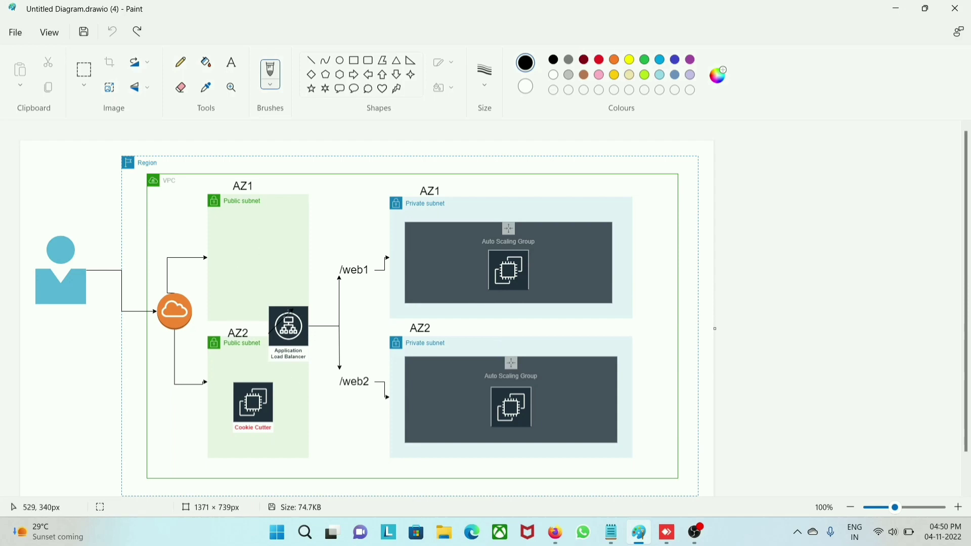
Step: Circle the Application Load Balancer in the diagram freehand and draw three lines from it toward /web1, /web2 and the lower AZ2 label
mouse_move(309, 304)
mouse_down()
mouse_move(253, 322)
mouse_move(319, 360)
mouse_move(306, 305)
mouse_up()
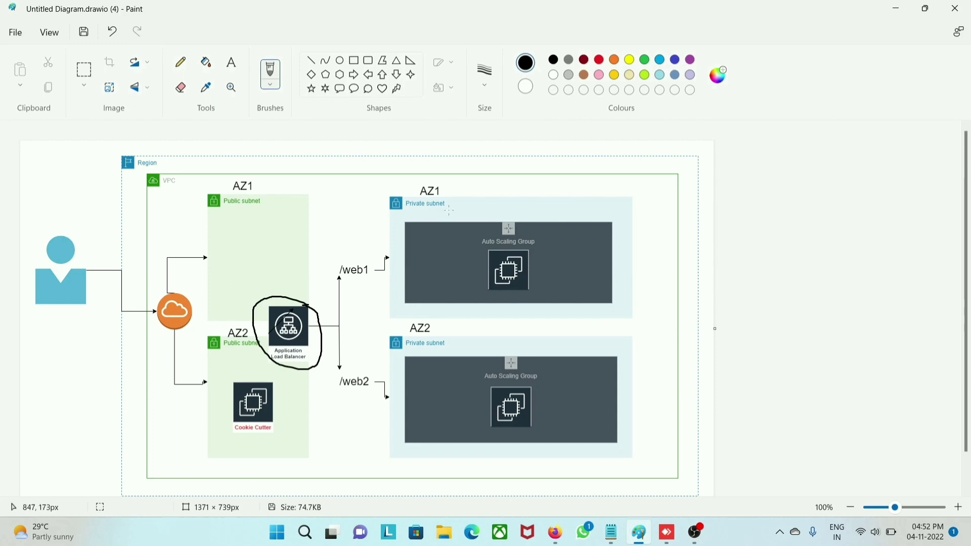
drag(403, 325, 308, 324)
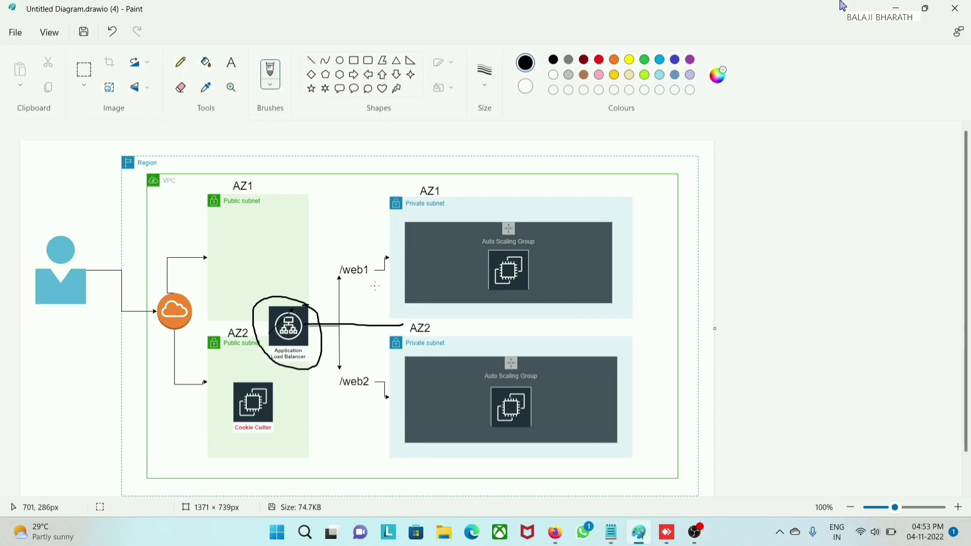
mouse_move(375, 286)
mouse_down()
mouse_move(323, 290)
mouse_move(309, 323)
mouse_up()
mouse_move(367, 389)
mouse_down()
mouse_move(320, 383)
mouse_move(313, 349)
mouse_up()
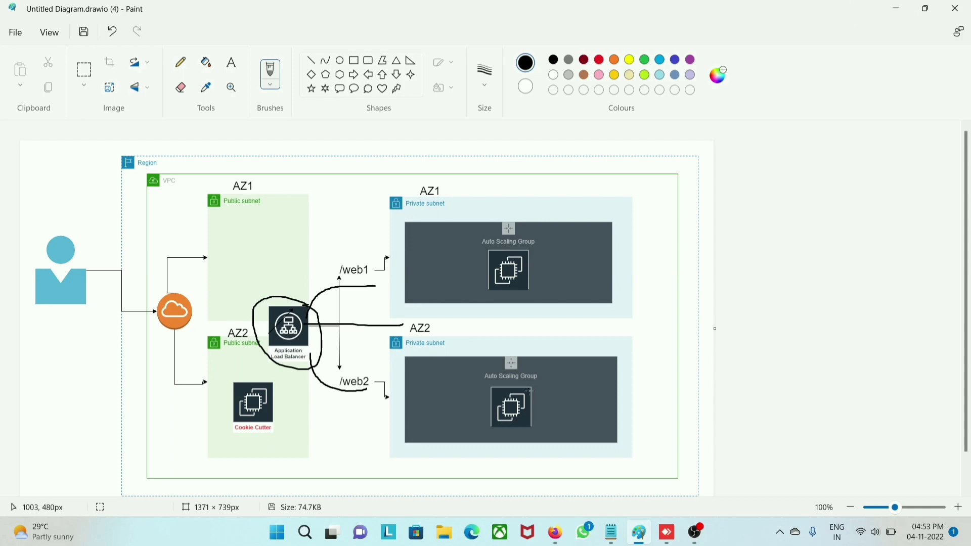
Step: Switch to the Notepad plan, review the items on creating one VPC and four subnets, and return to the AWS console in Firefox
mouse_move(626, 537)
click(555, 532)
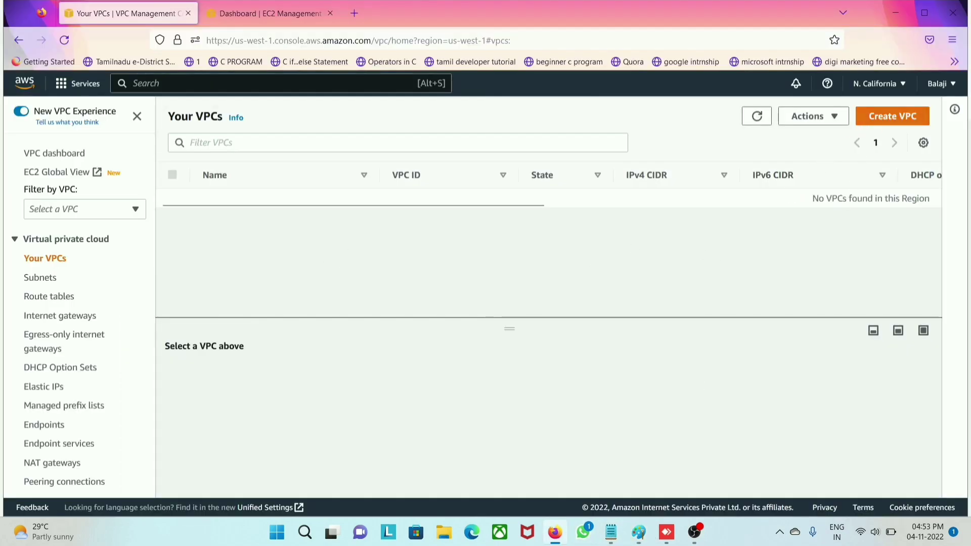
click(610, 533)
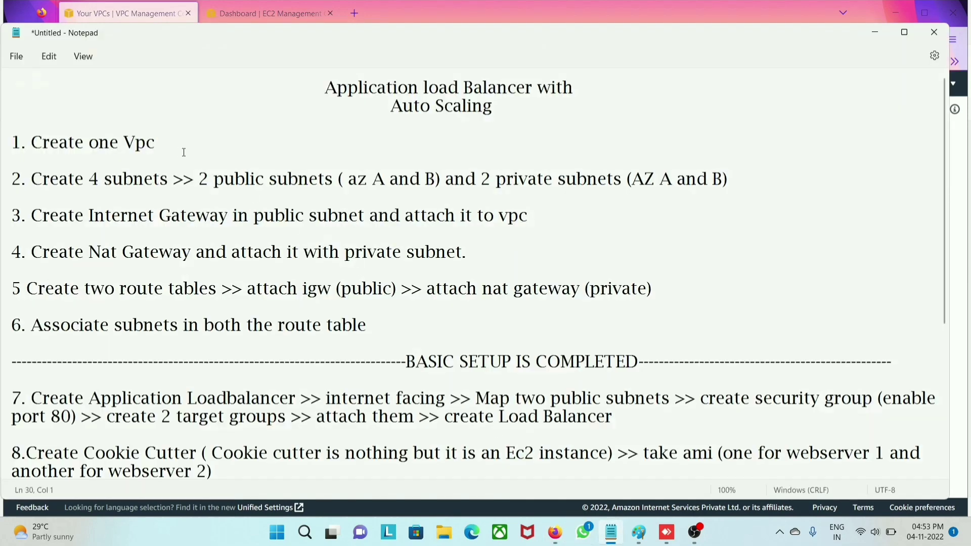
drag(184, 152, 298, 179)
click(132, 164)
click(223, 187)
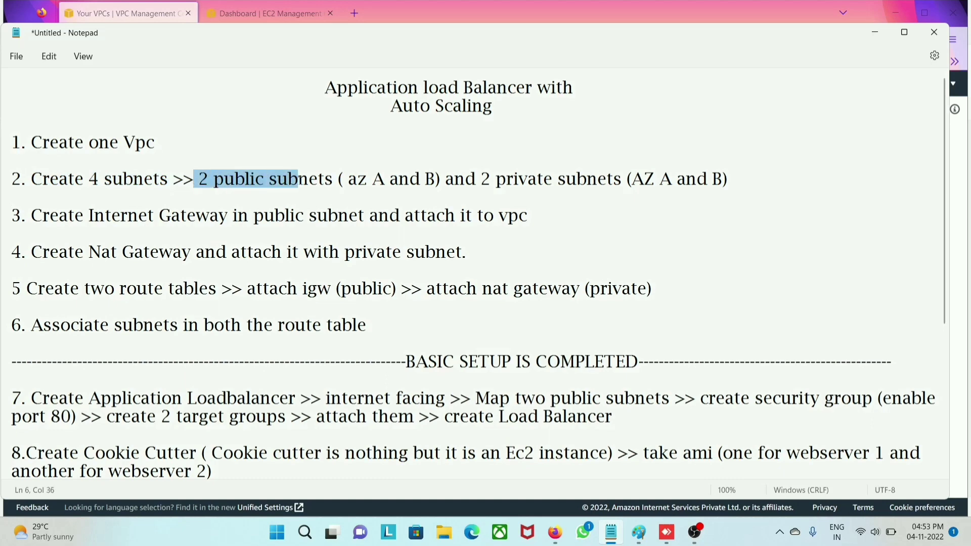
click(471, 202)
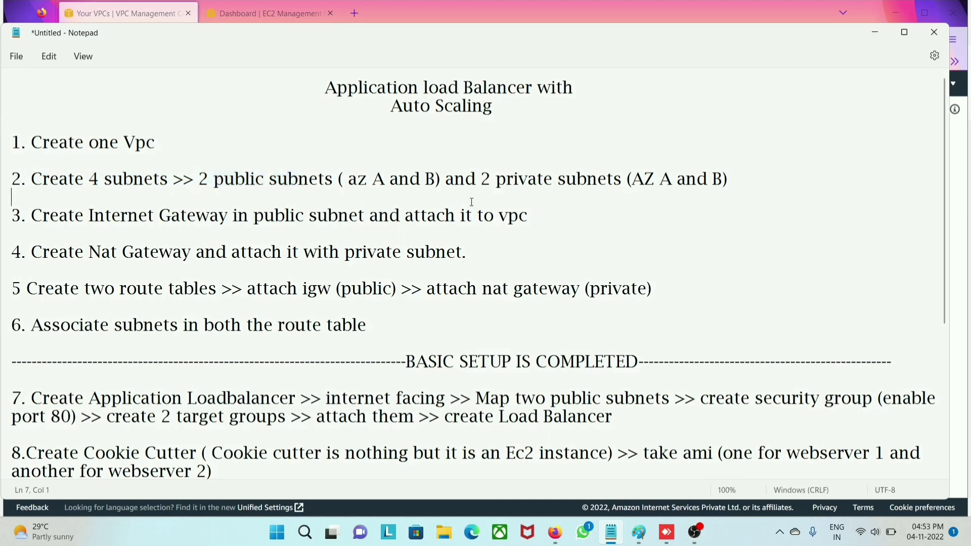
click(871, 34)
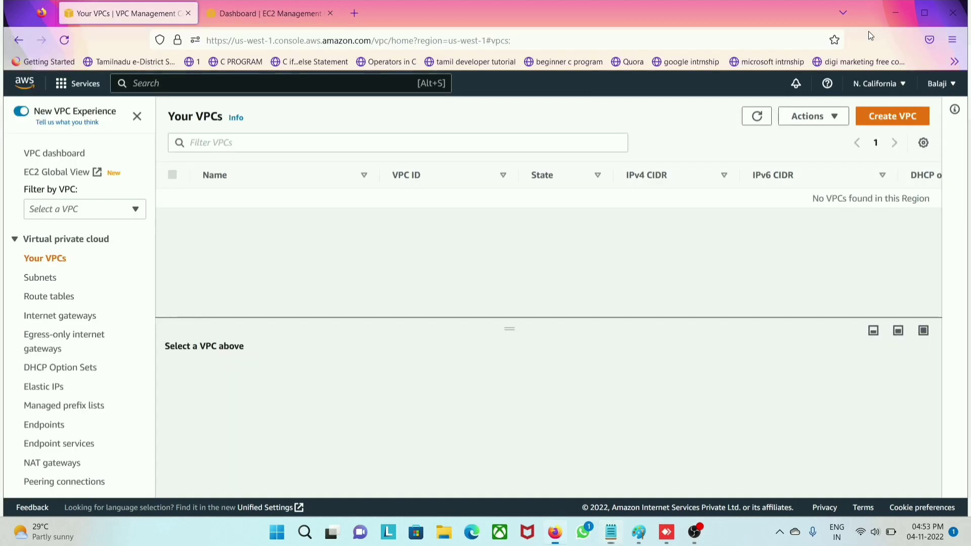
Step: Start creating a VPC with the VPC only option and give it the name tag "nb vpc"
click(894, 117)
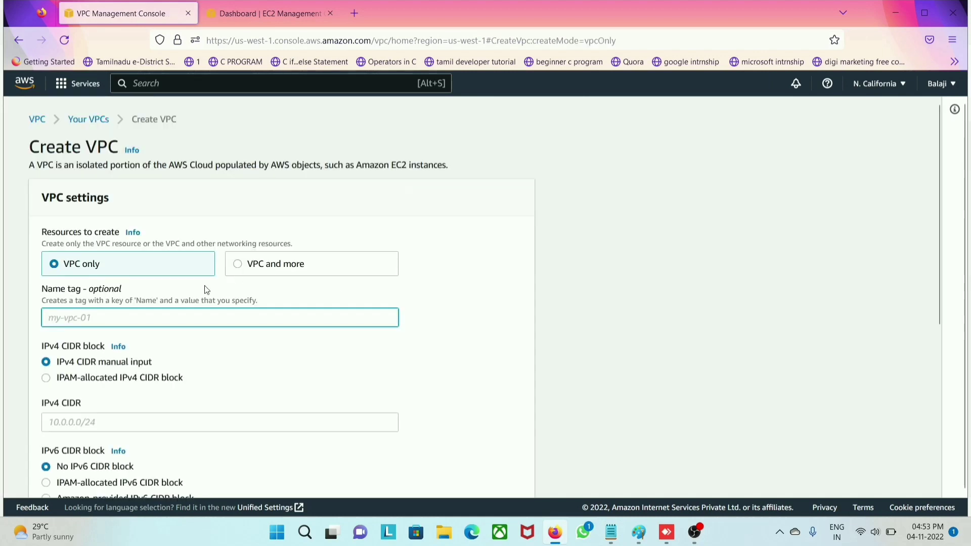
text(nb)
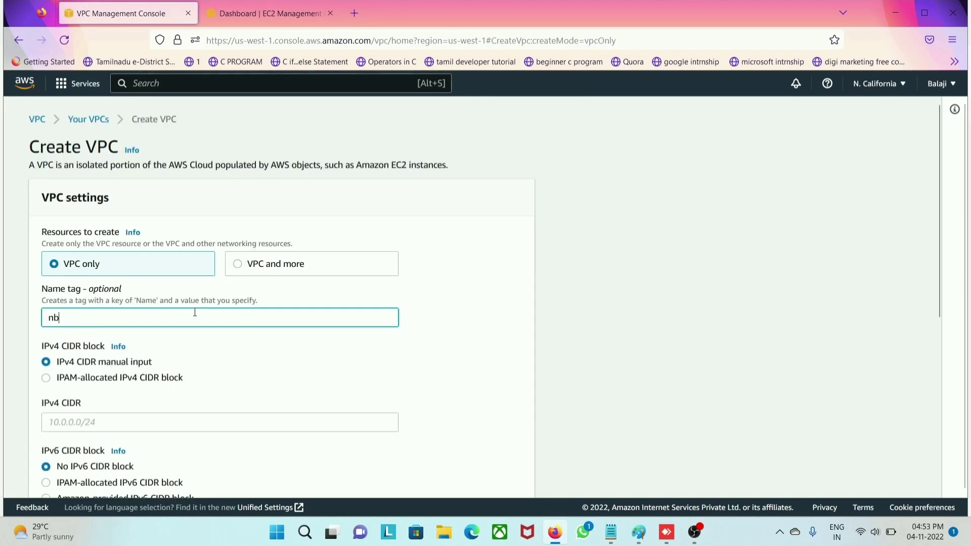
text( vpc)
Step: Set the VPC's IPv4 CIDR to 10.0.0.0/16 and create the VPC
scroll(193, 312, down, 1)
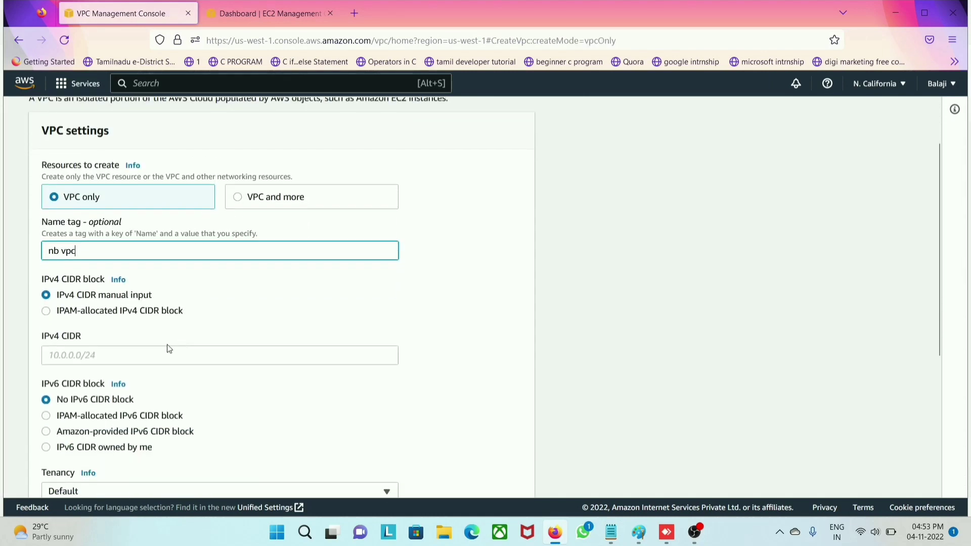
click(122, 356)
text(10)
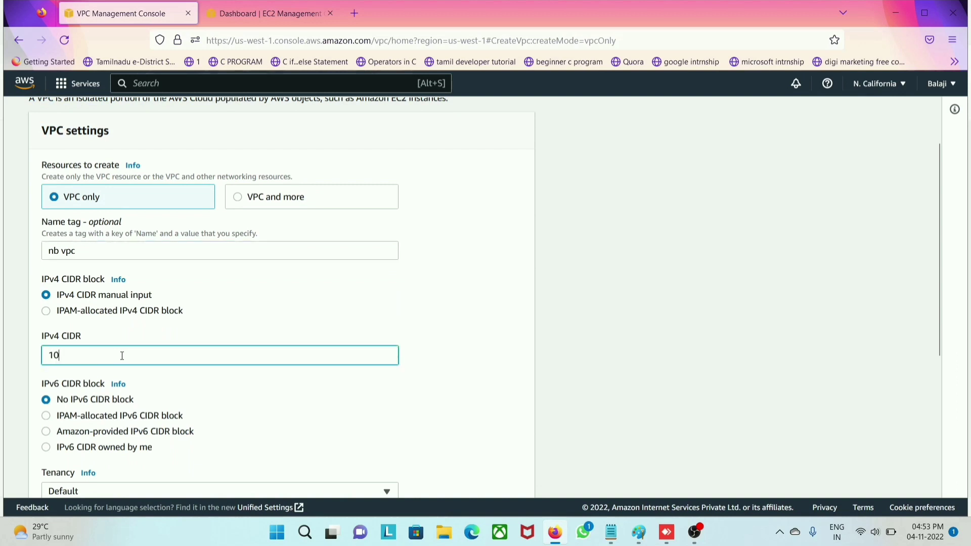
text(.0.0.0/1)
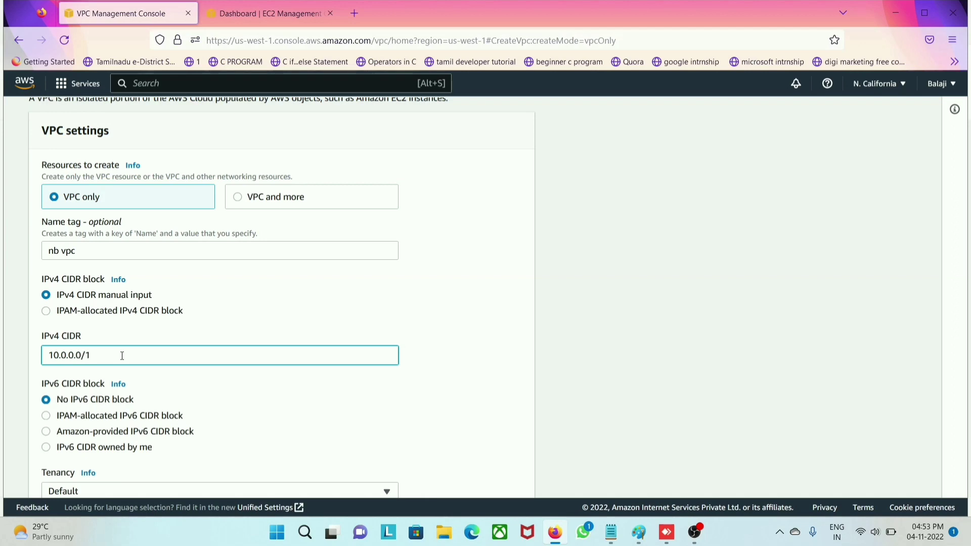
text(6)
scroll(122, 355, down, 3)
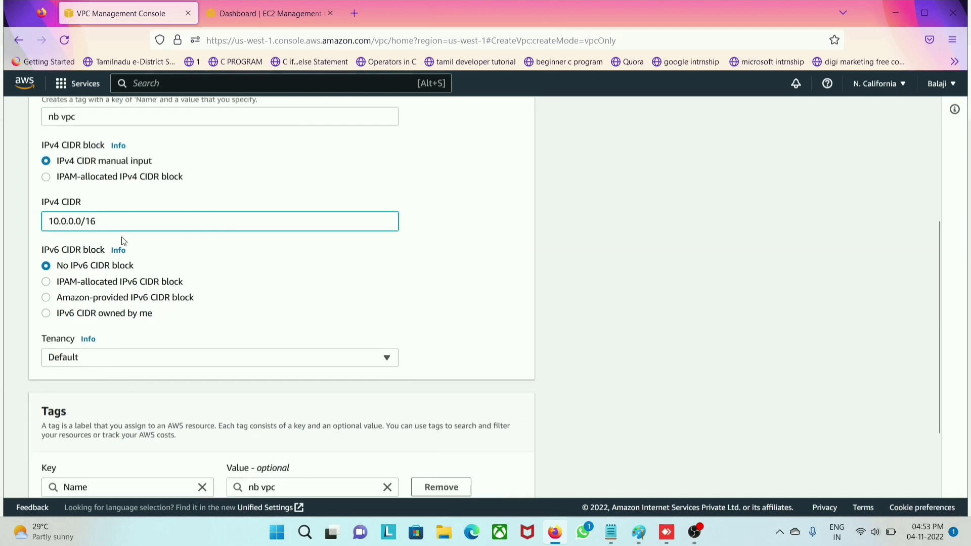
drag(122, 221, 44, 229)
click(118, 221)
scroll(254, 312, down, 2)
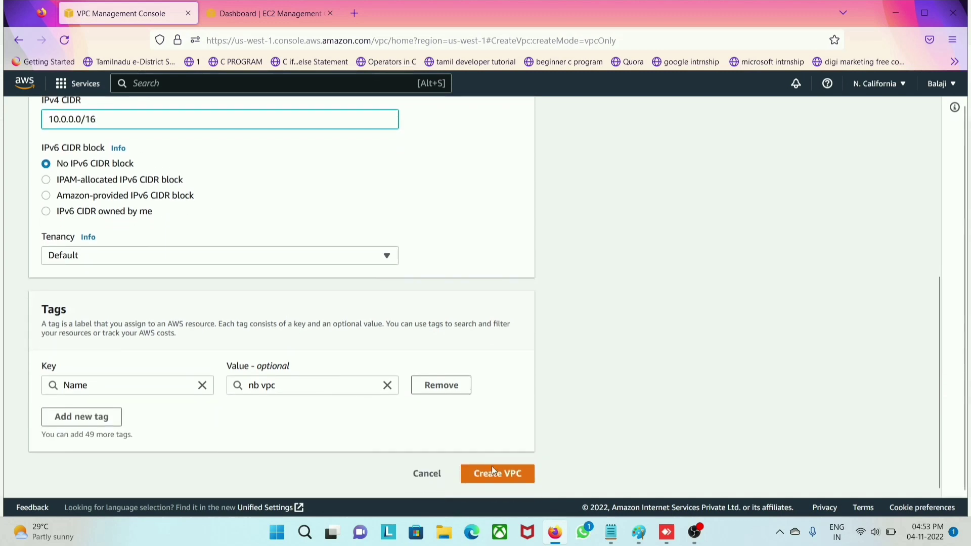
click(506, 477)
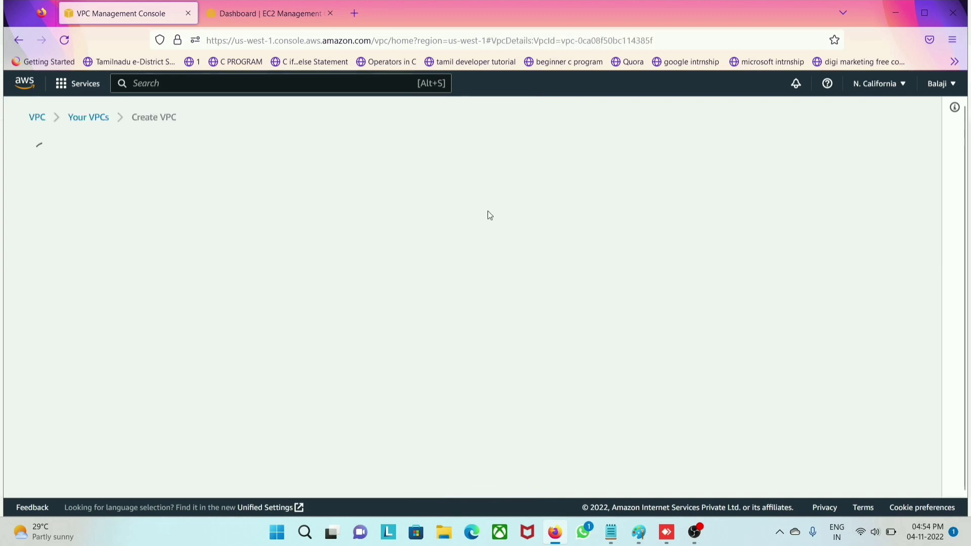
Step: Look over the new VPC's details, return to the list of VPCs and check the state and attributes of nb vpc
scroll(262, 305, down, 3)
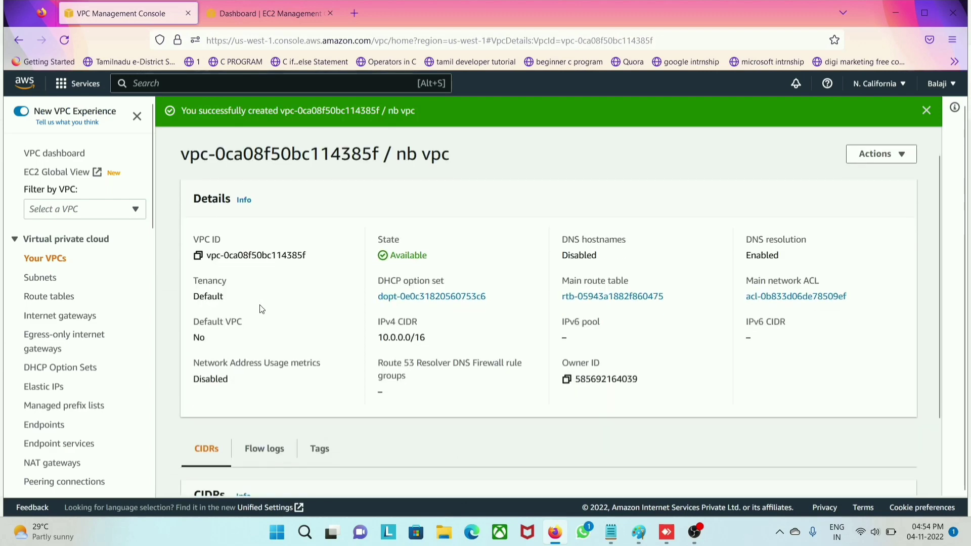
scroll(252, 317, up, 3)
click(240, 150)
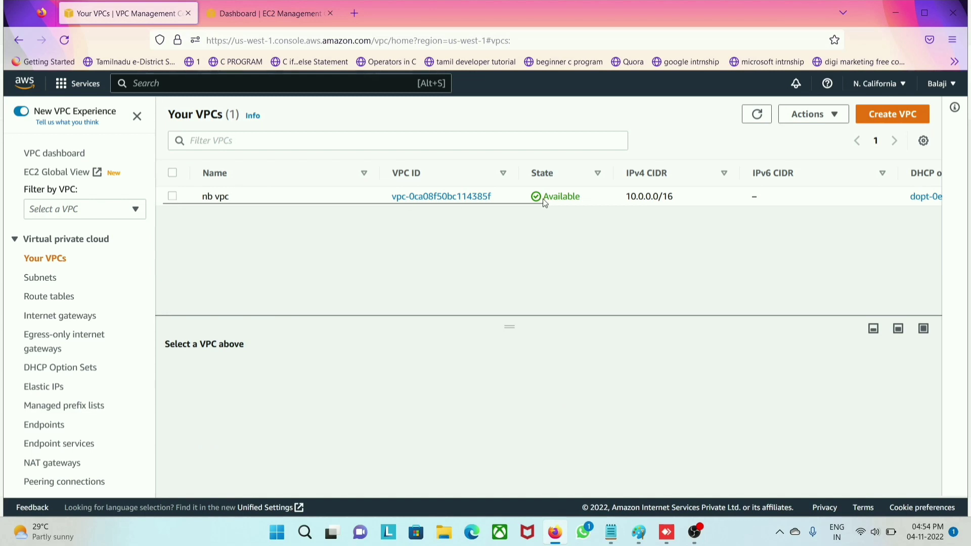
drag(589, 198, 536, 200)
scroll(565, 216, right, 10)
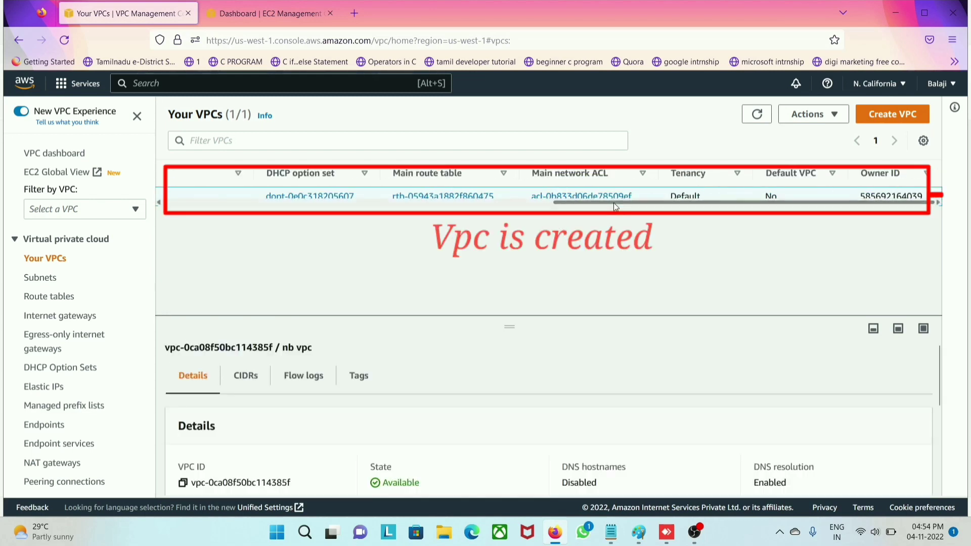
drag(614, 202, 209, 217)
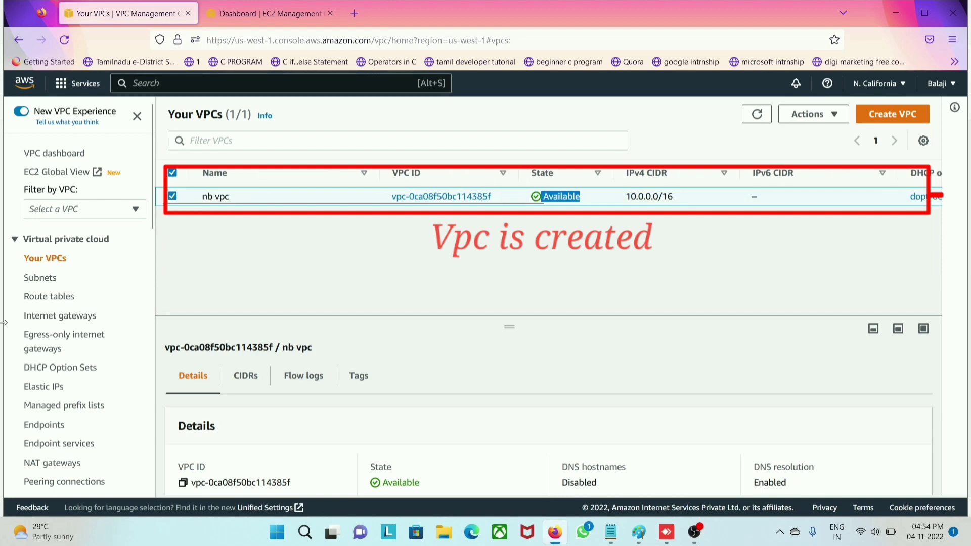
Step: Start creating a subnet and choose nb vpc as its VPC
click(57, 280)
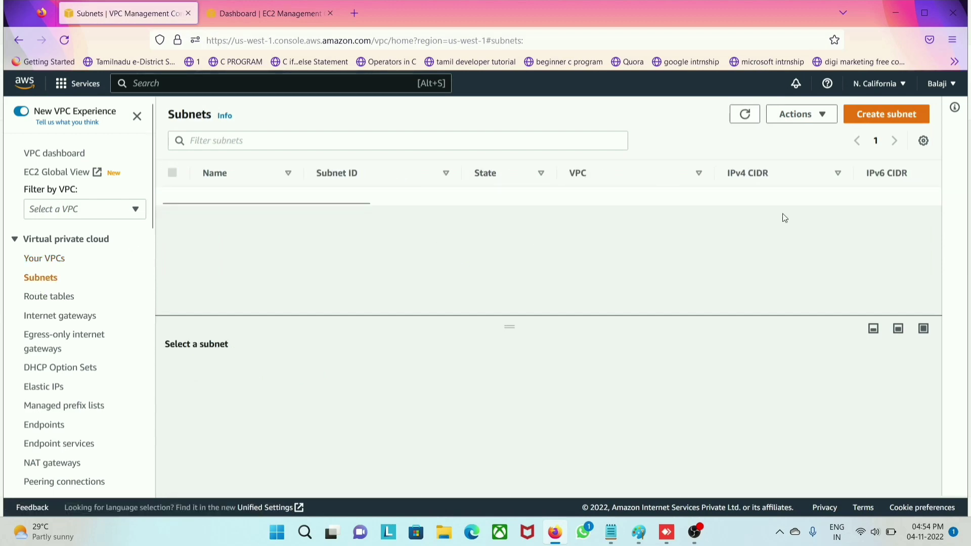
click(882, 115)
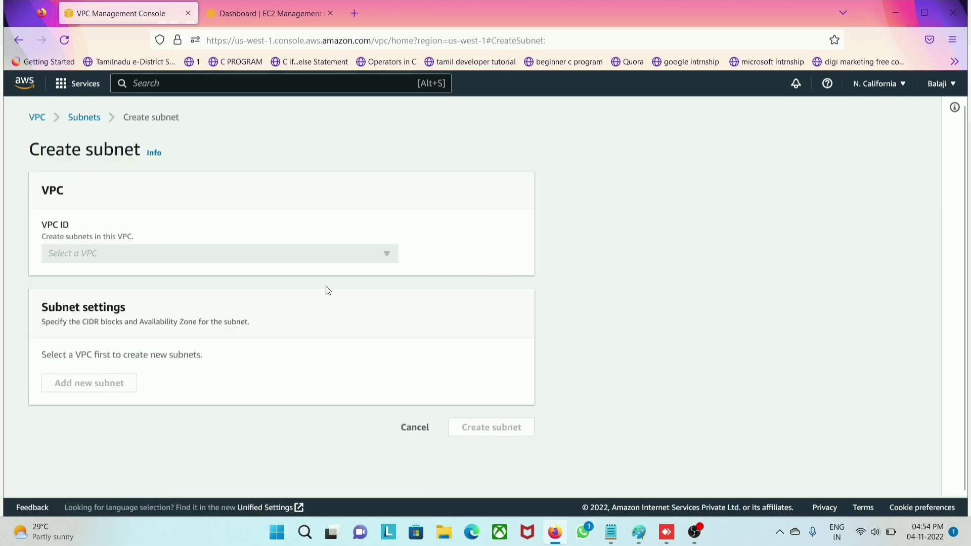
click(225, 257)
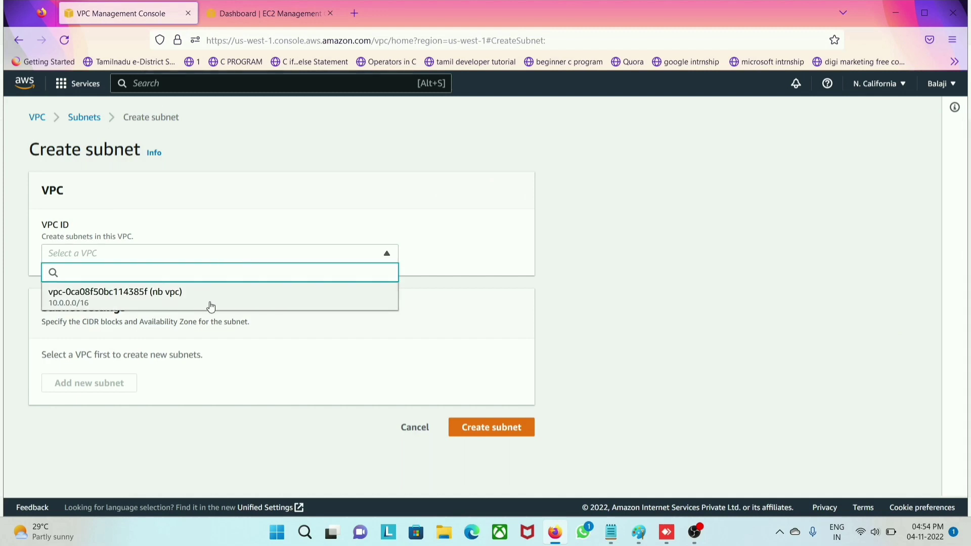
click(156, 302)
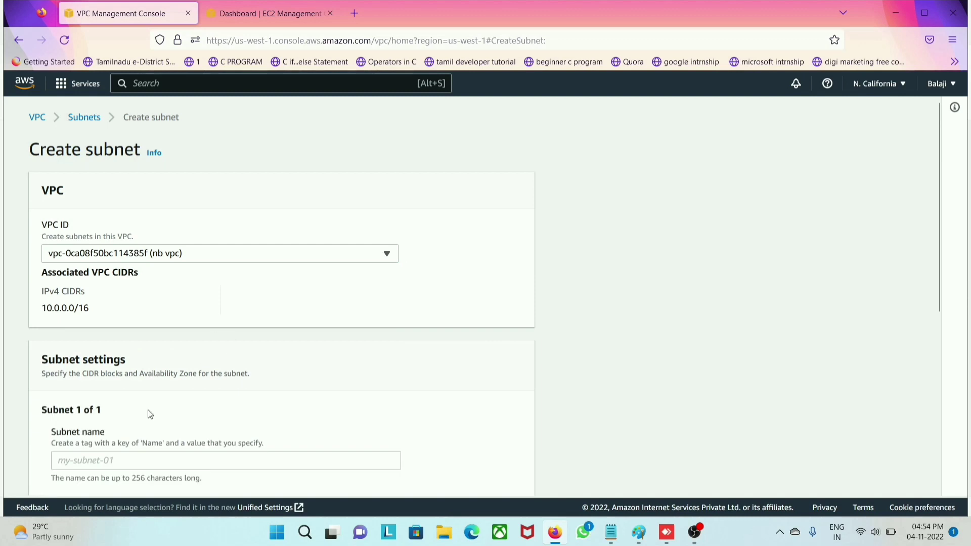
Step: Enter "sub1A" as the name of the first subnet
scroll(117, 314, down, 4)
click(99, 260)
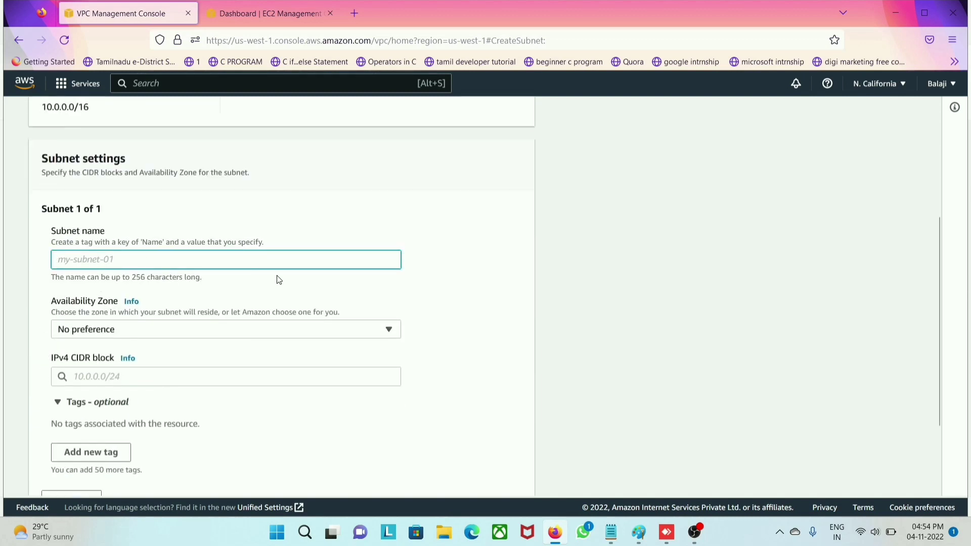
text(sub)
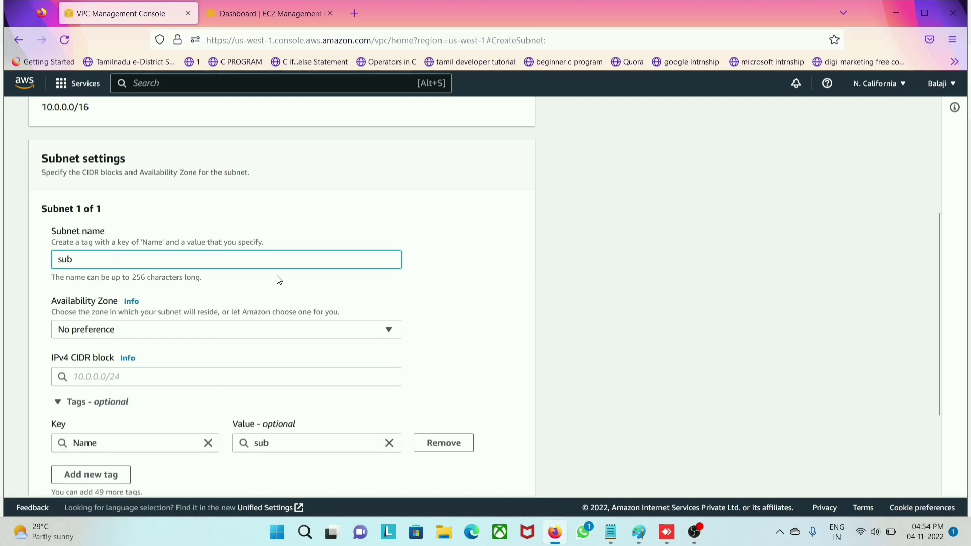
text(1A)
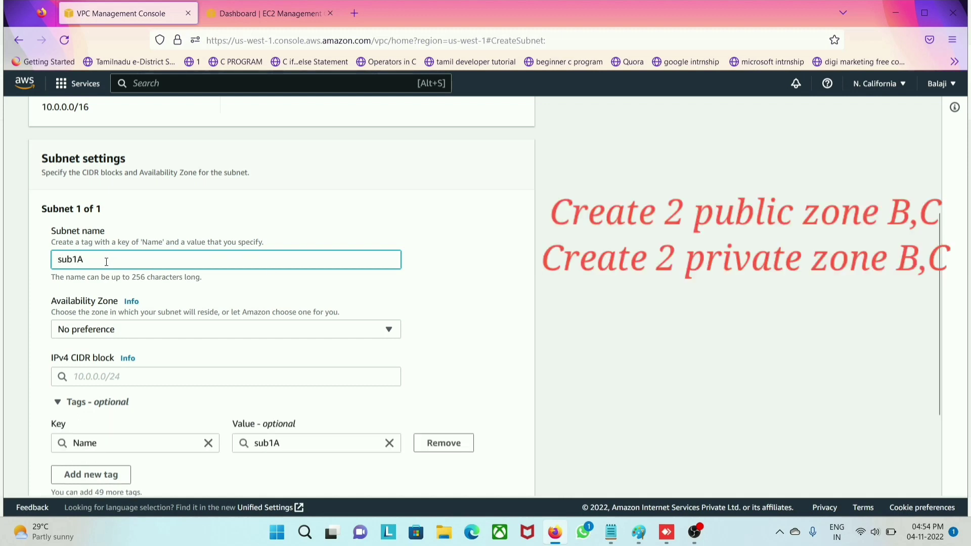
drag(106, 261, 39, 260)
click(132, 277)
Step: Place the first subnet in availability zone us-west-1b and rename it "sub1B"
scroll(154, 328, down, 2)
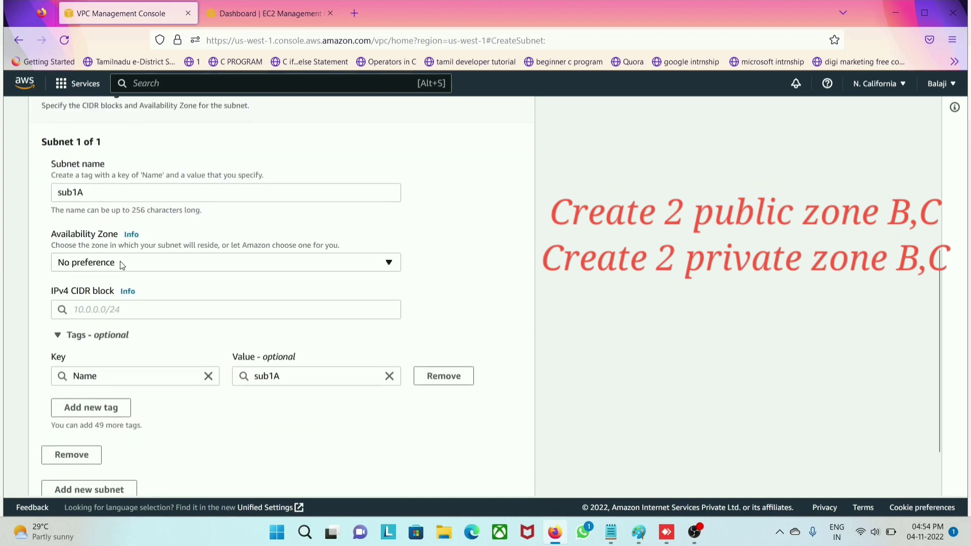
click(121, 265)
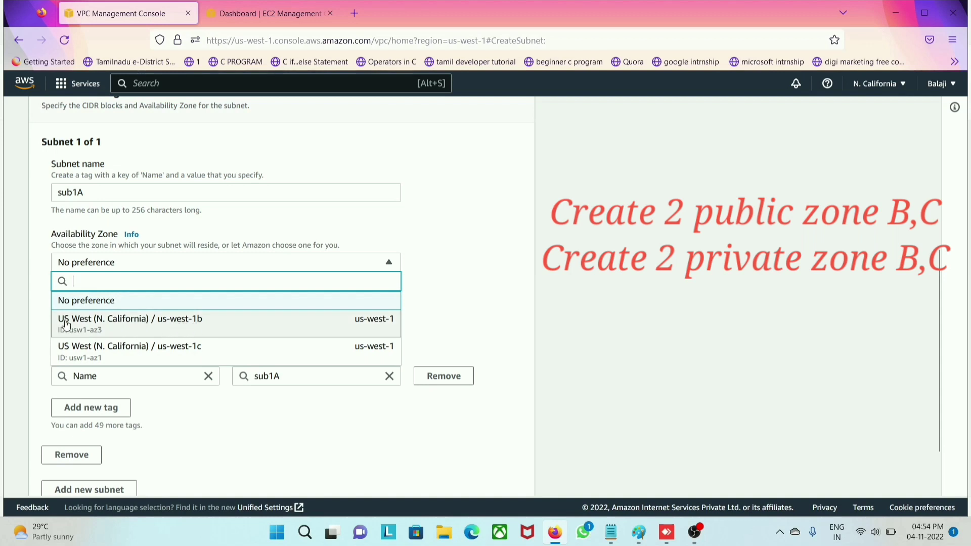
click(196, 328)
click(91, 192)
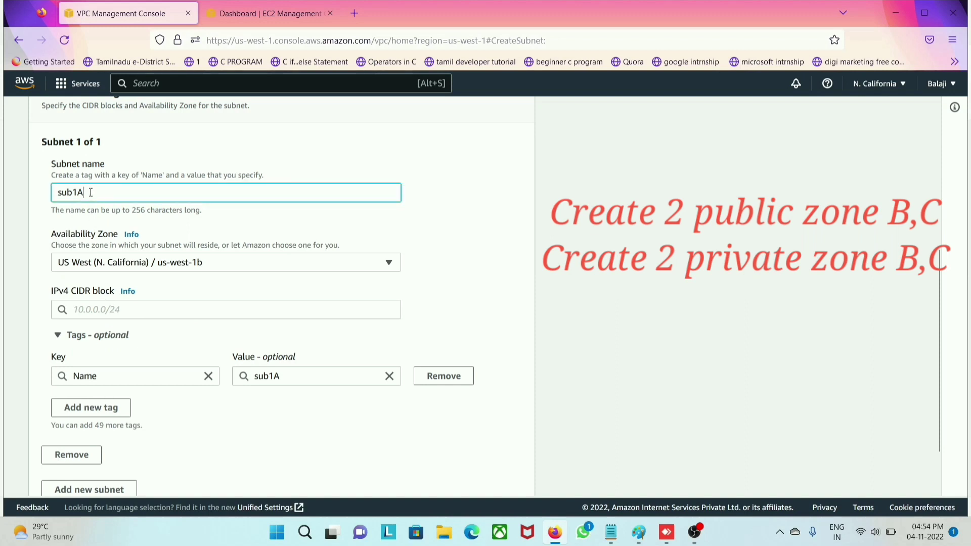
key(BackSpace)
text(B)
Step: Set the IPv4 CIDR block of subnet sub1B to 10.0.1.0/24
scroll(96, 222, down, 2)
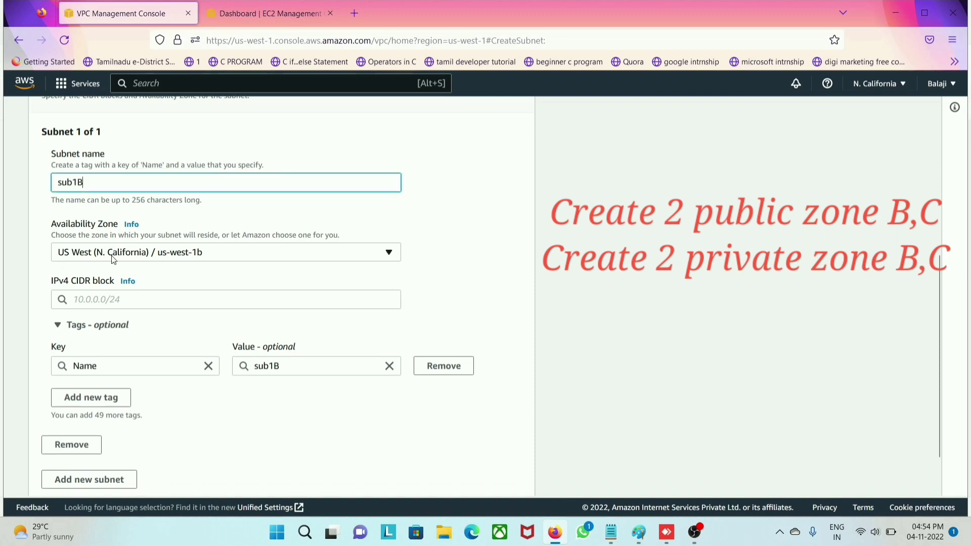
click(98, 243)
text(10.0.)
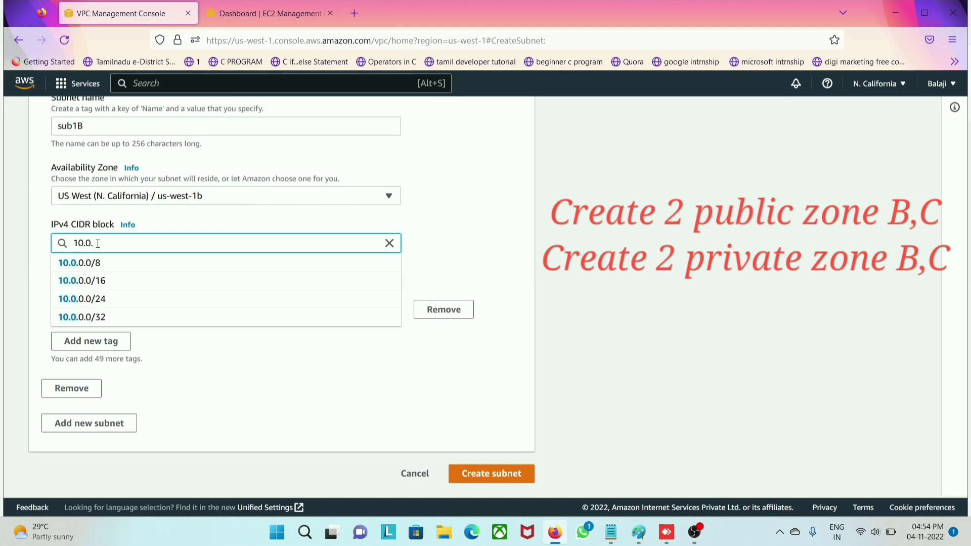
text(1.0/24)
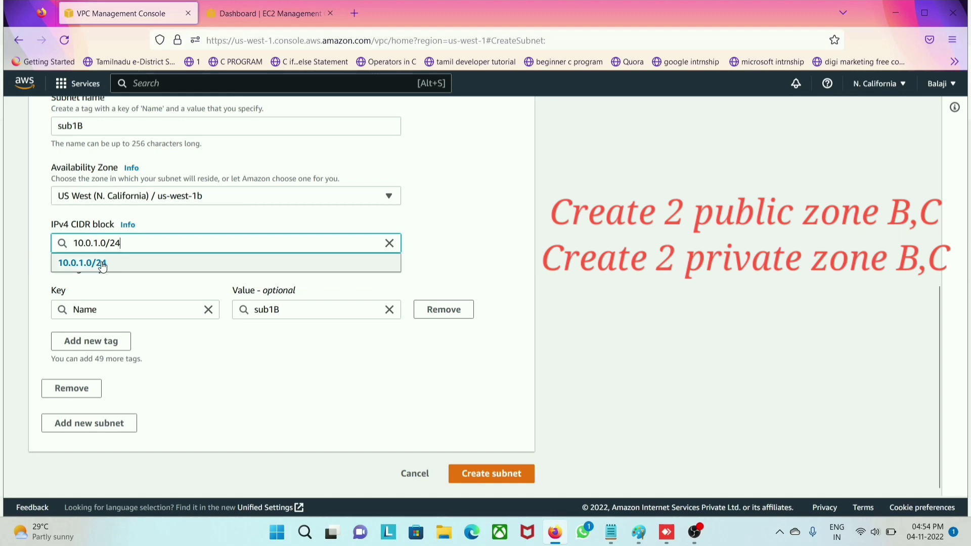
click(104, 264)
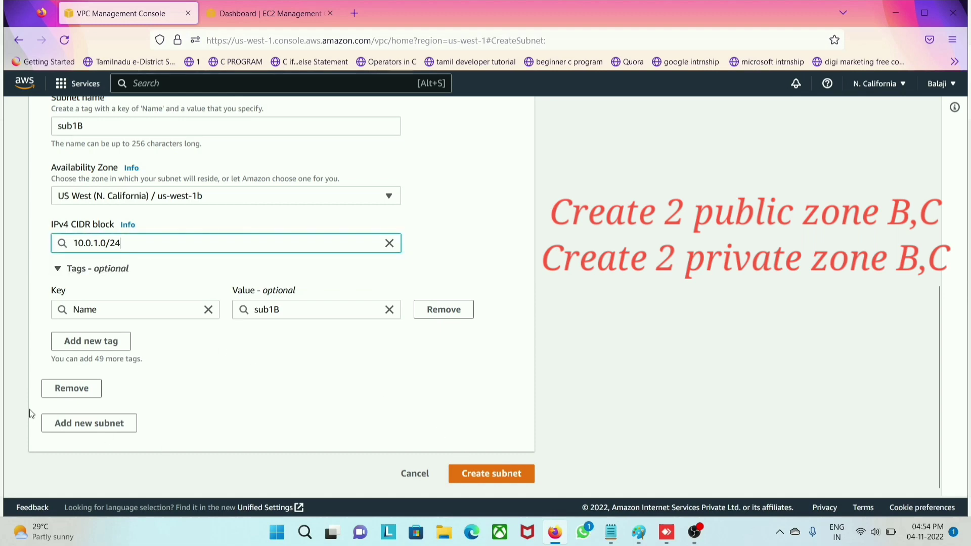
Step: Add a second subnet to the form and name it "subnet2c"
click(101, 422)
scroll(177, 402, down, 3)
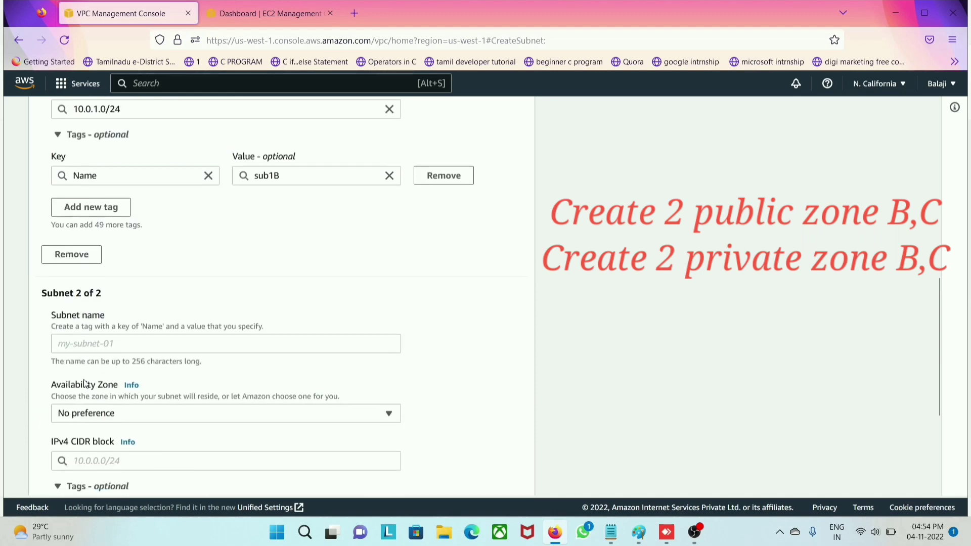
click(76, 343)
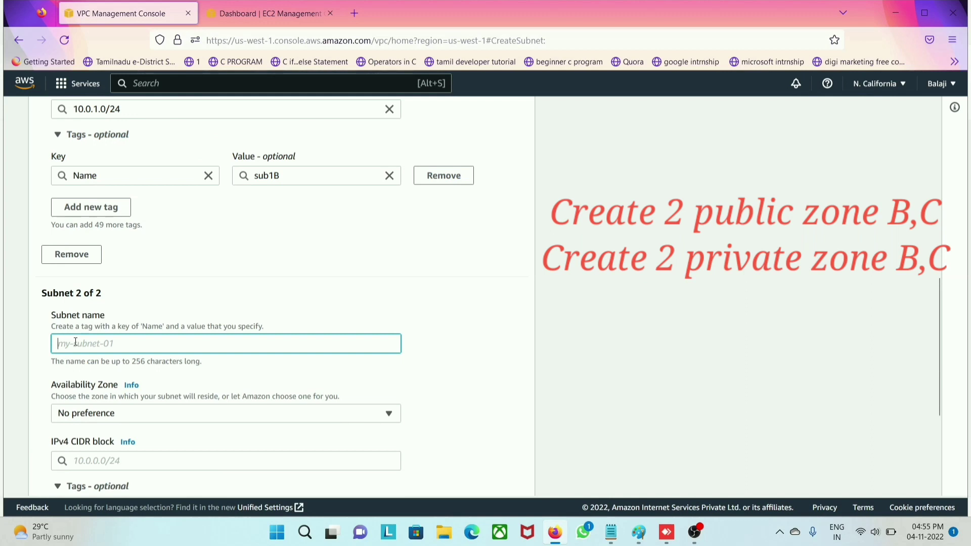
text(subnet2)
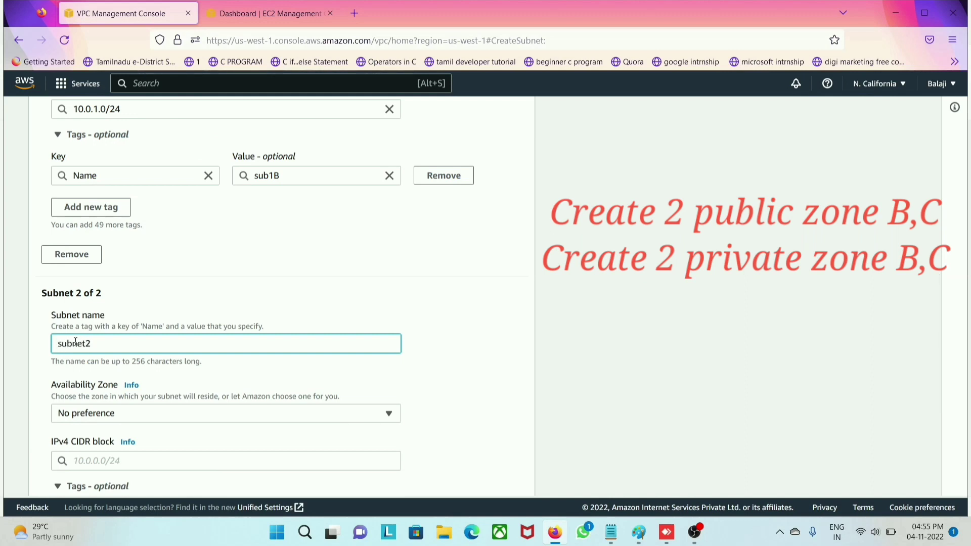
text(c)
Step: Place subnet2c in availability zone us-west-1c with the IPv4 CIDR block 10.0.2.0/24
scroll(103, 376, down, 3)
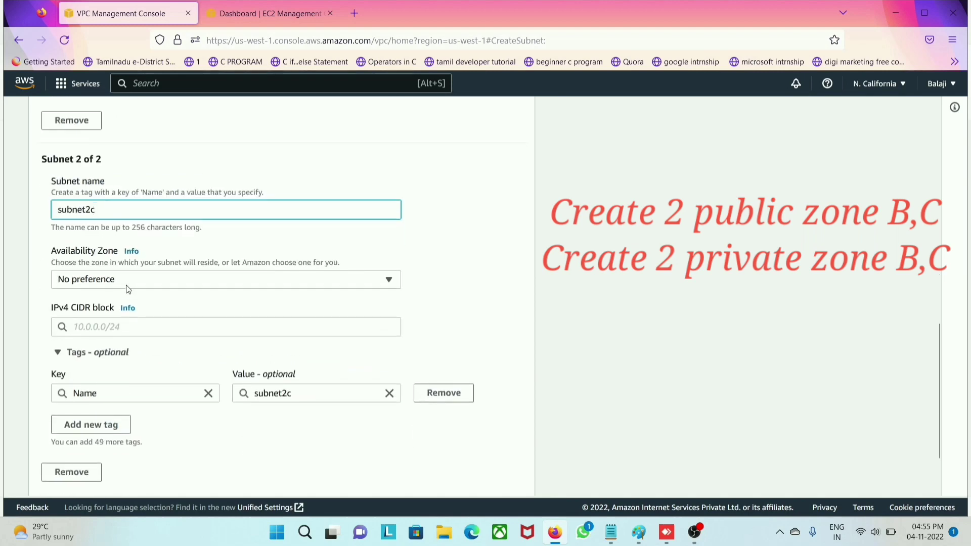
click(112, 285)
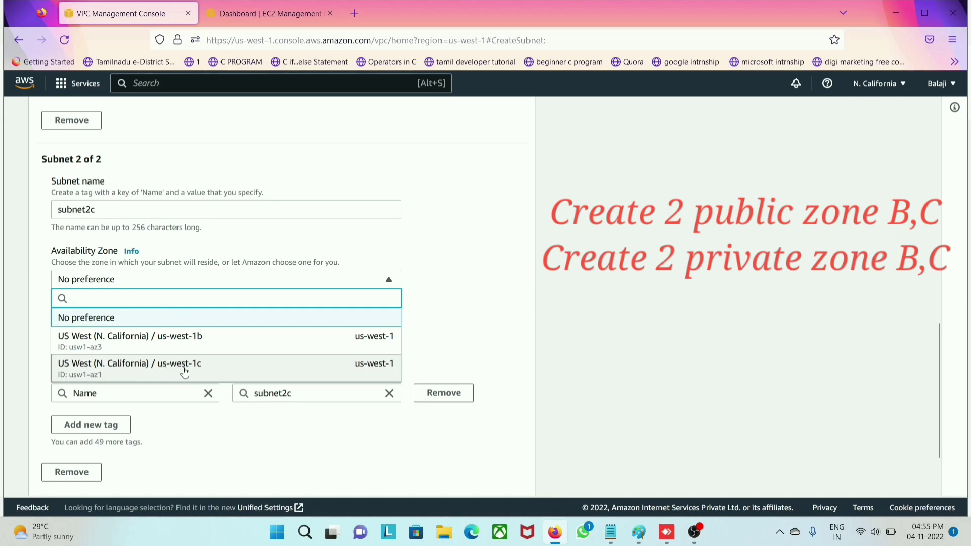
click(216, 375)
click(98, 325)
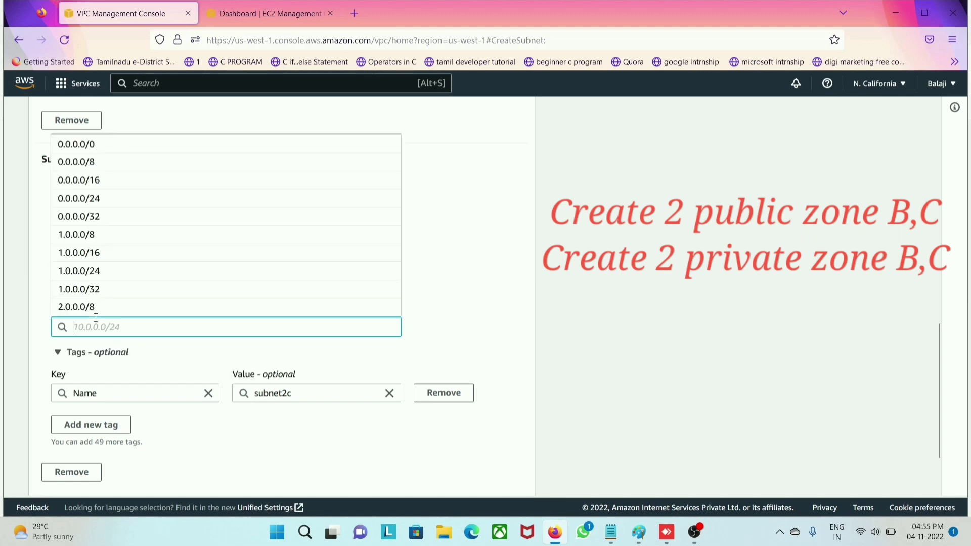
text(10.0.)
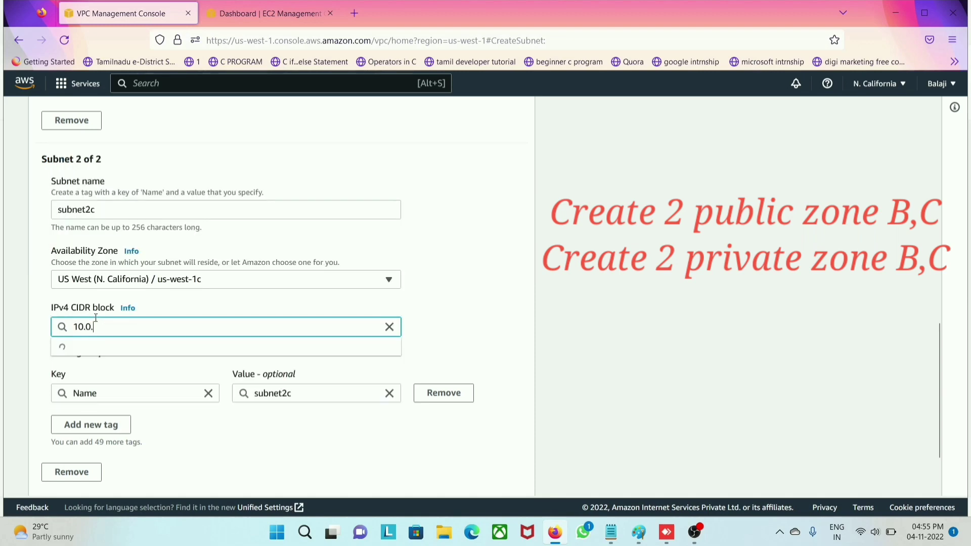
text(2.0/24)
drag(138, 327, 40, 326)
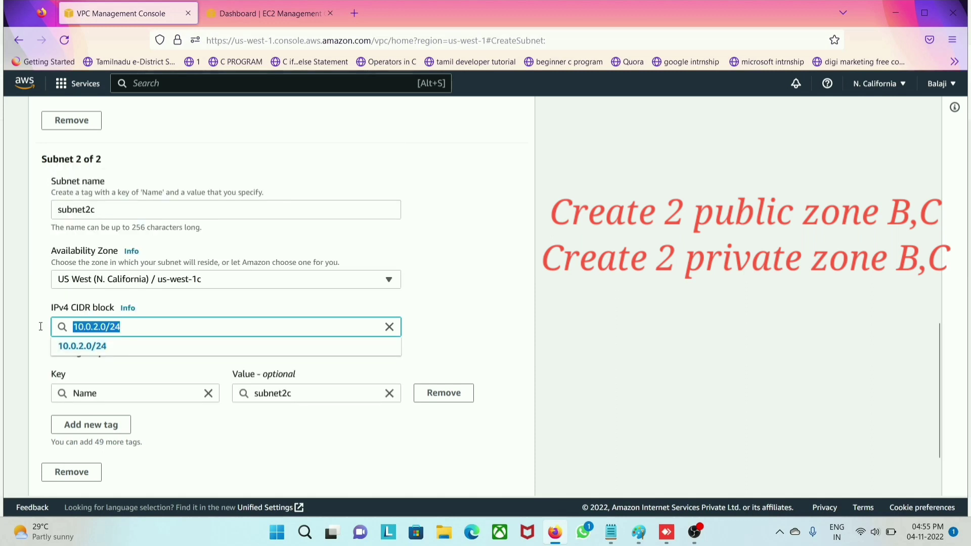
click(151, 330)
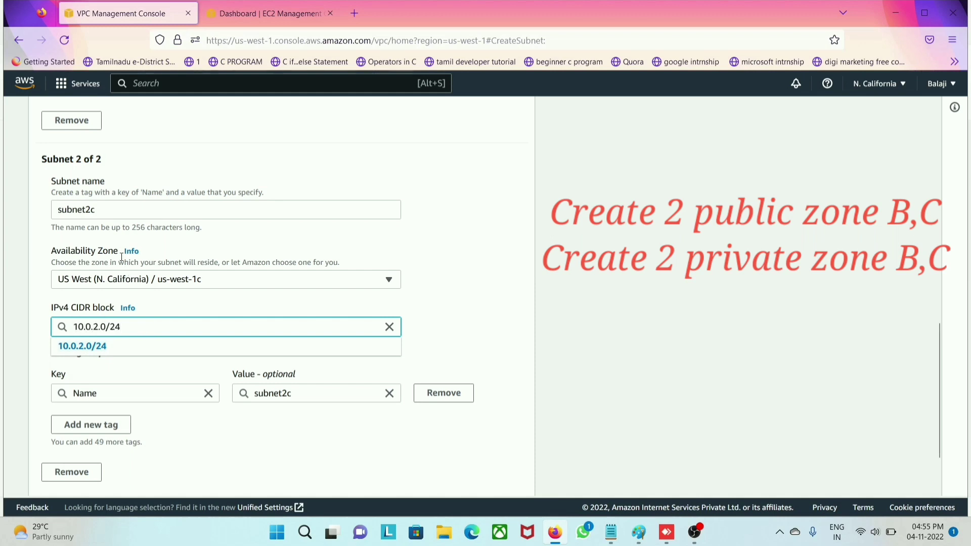
click(96, 348)
Step: Add a third subnet to the form and name it "subpri1"
scroll(88, 404, down, 3)
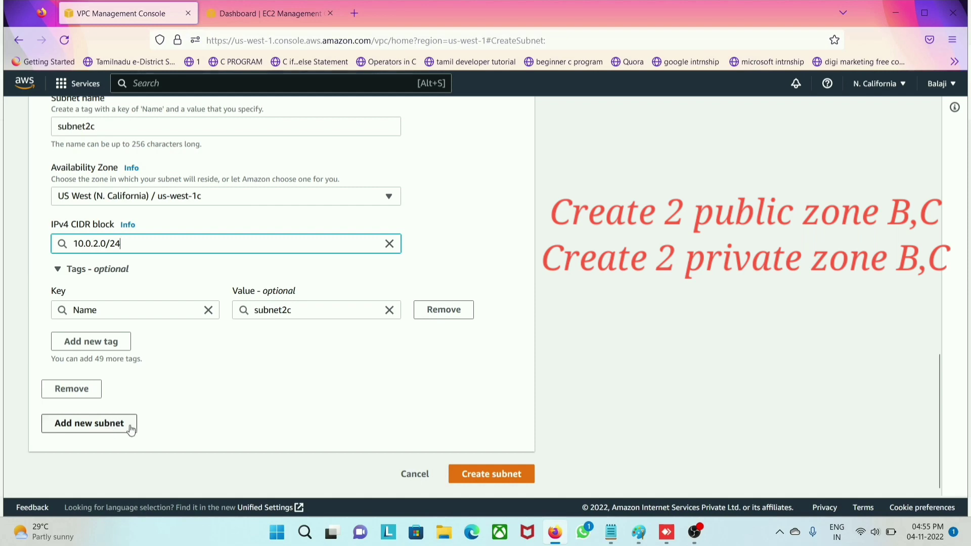
scroll(128, 430, up, 7)
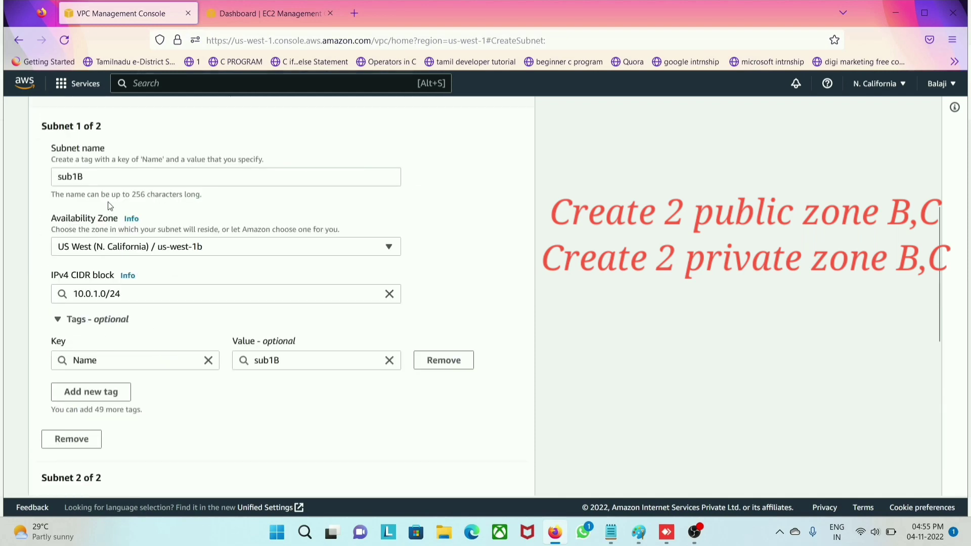
scroll(178, 400, down, 7)
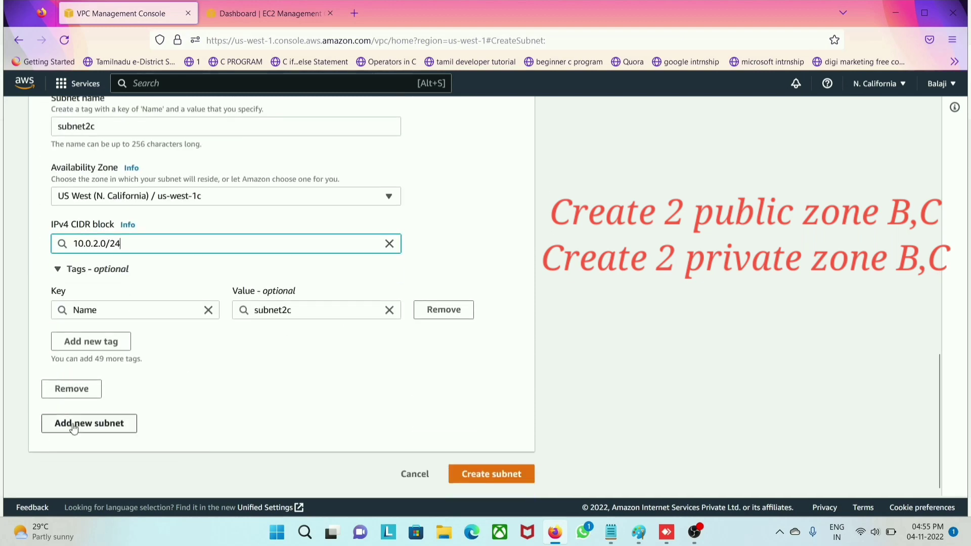
click(108, 425)
scroll(191, 411, down, 3)
click(84, 345)
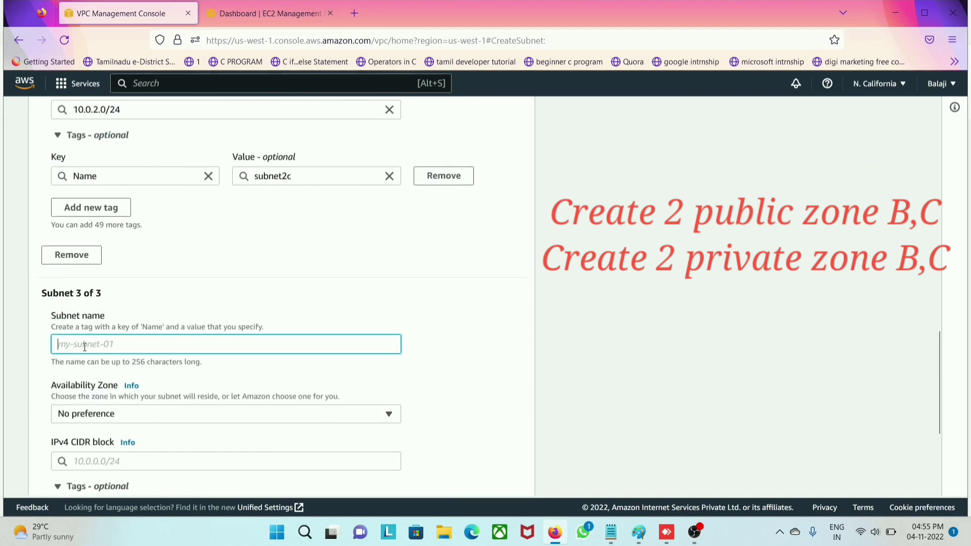
text(subpri1)
Step: Place subpri1 in availability zone us-west-1b with the IPv4 CIDR block 10.0.3.0/24
scroll(113, 346, down, 1)
click(114, 346)
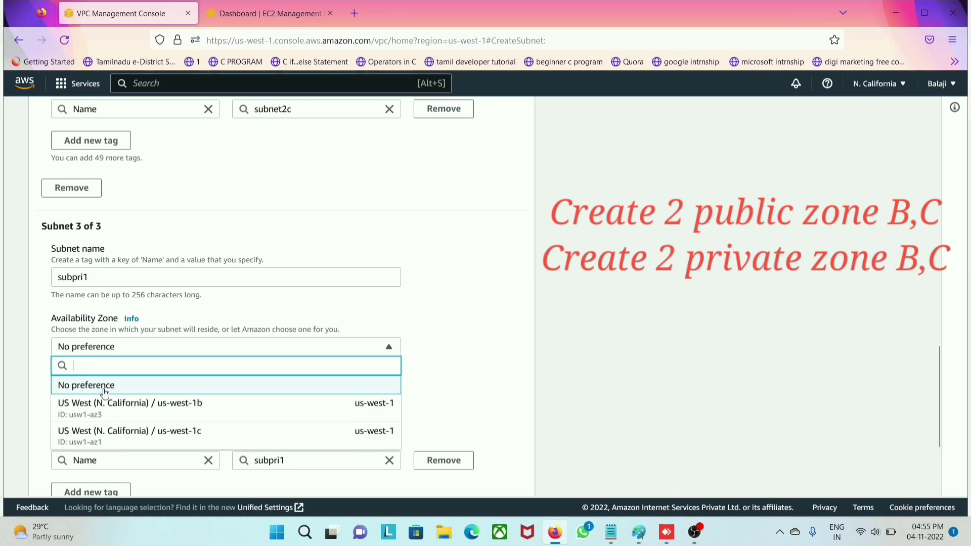
click(126, 414)
scroll(103, 328, down, 1)
click(106, 327)
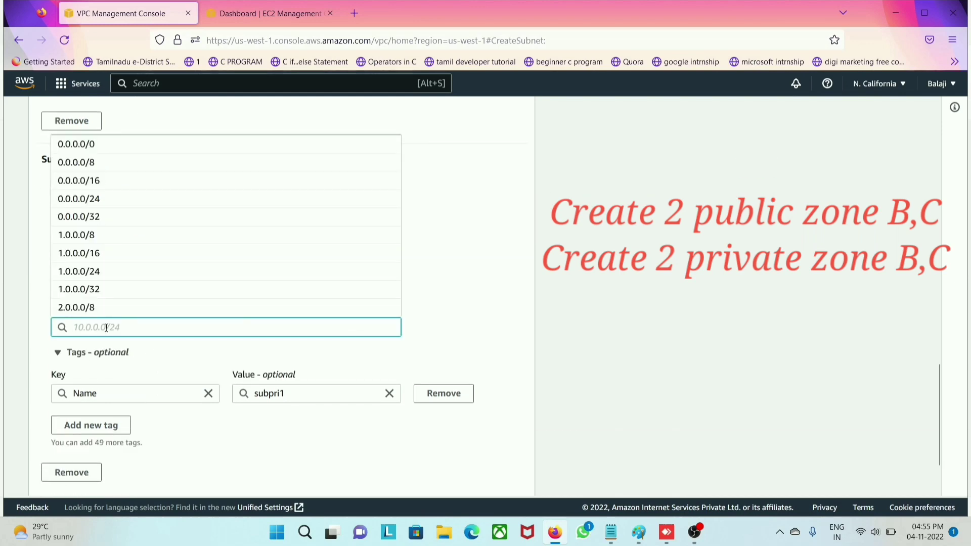
text(10.0.)
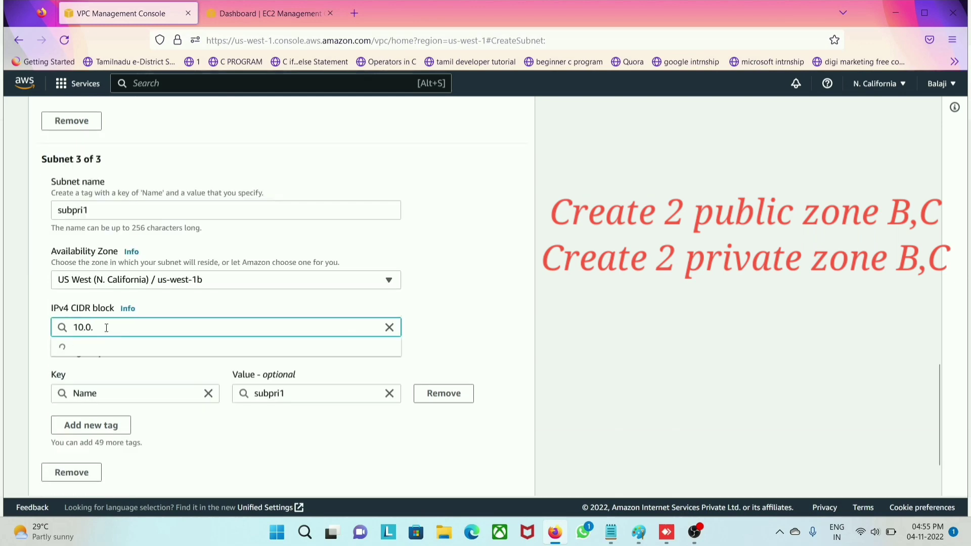
text(3.0/24)
click(106, 346)
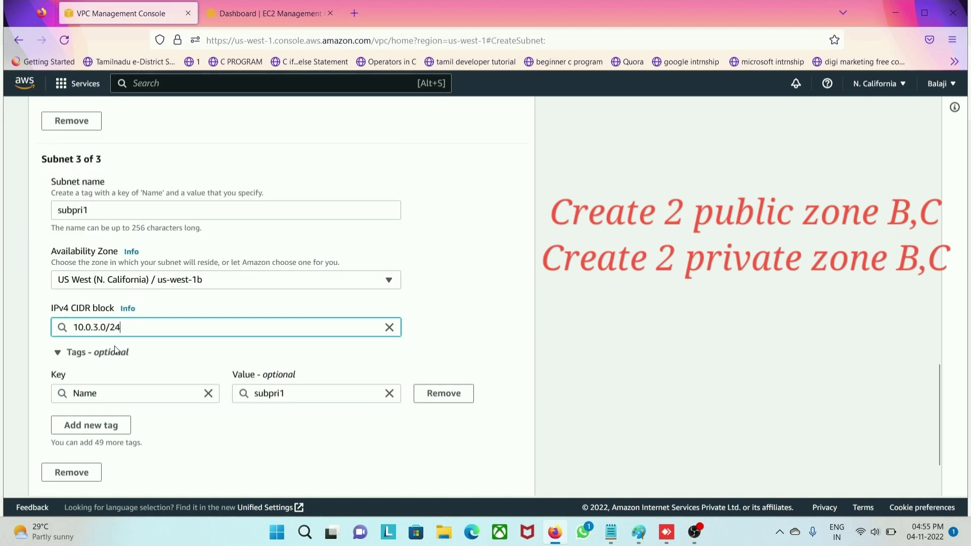
Step: Add a fourth subnet to the form and name it "sub4pri"
scroll(107, 344, down, 3)
click(81, 423)
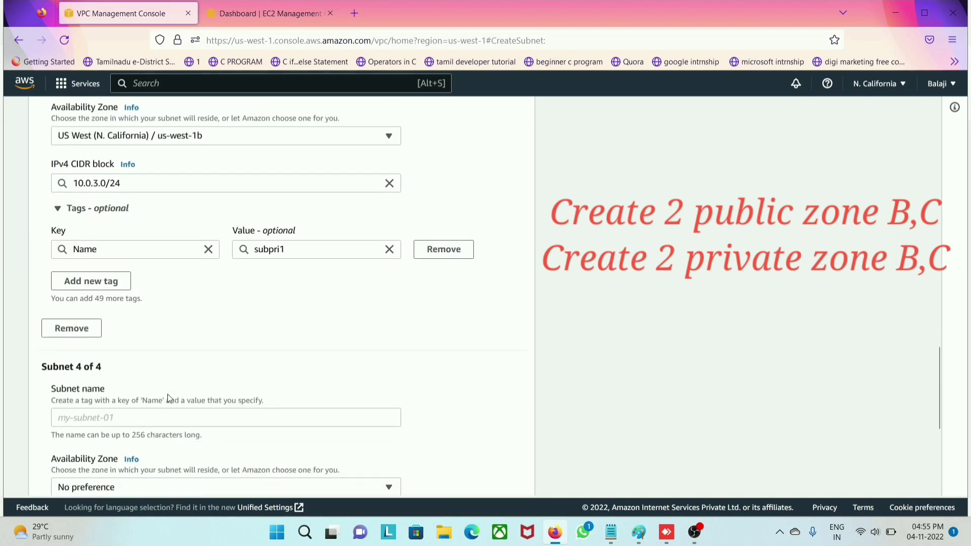
click(89, 412)
text(sub4pri)
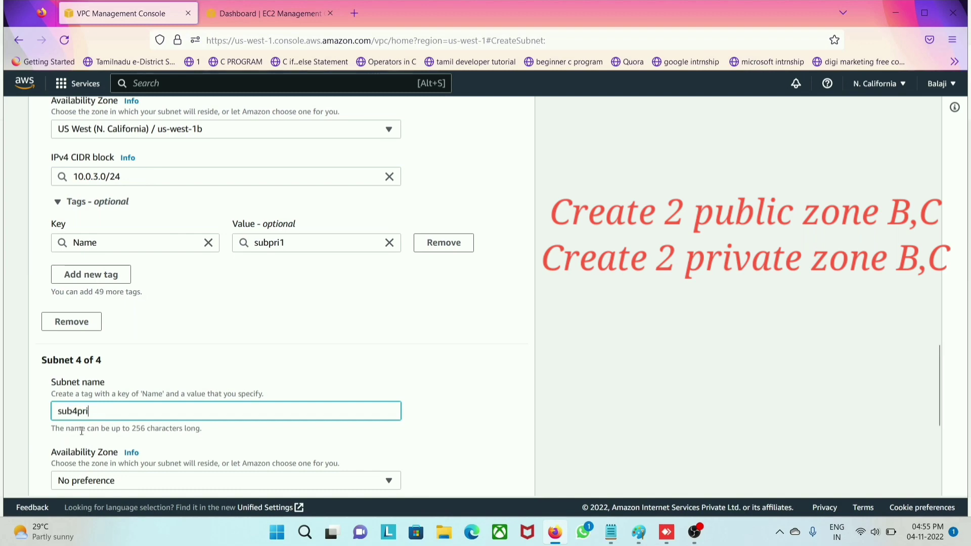
Step: Place sub4pri in availability zone us-west-1c with the IPv4 CIDR block 10.0.4.0/24
scroll(212, 300, down, 4)
click(145, 280)
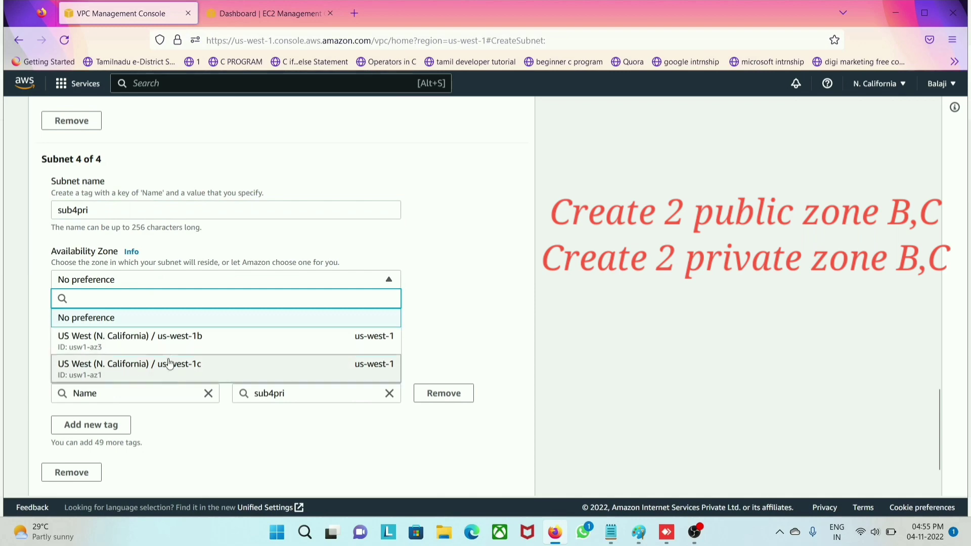
click(162, 368)
click(95, 331)
text(1)
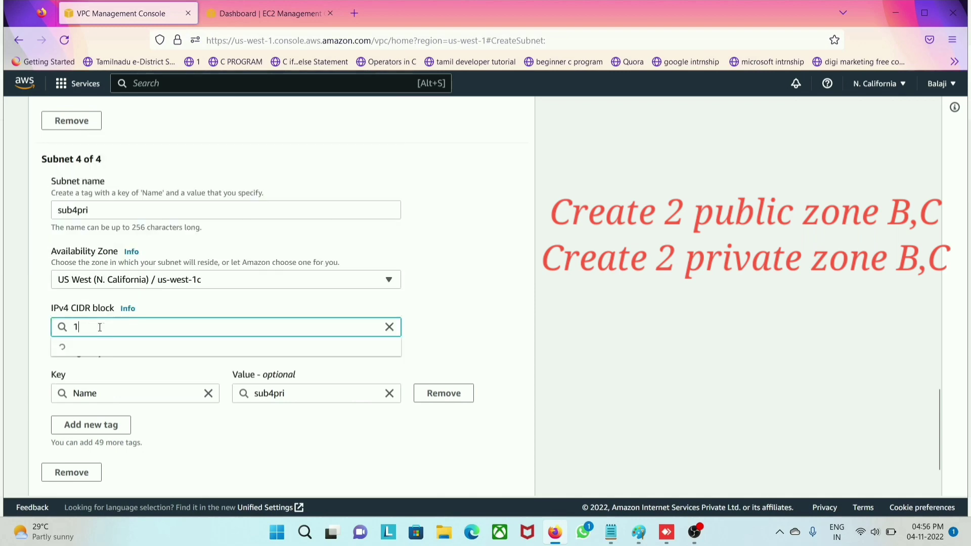
text(0.0.)
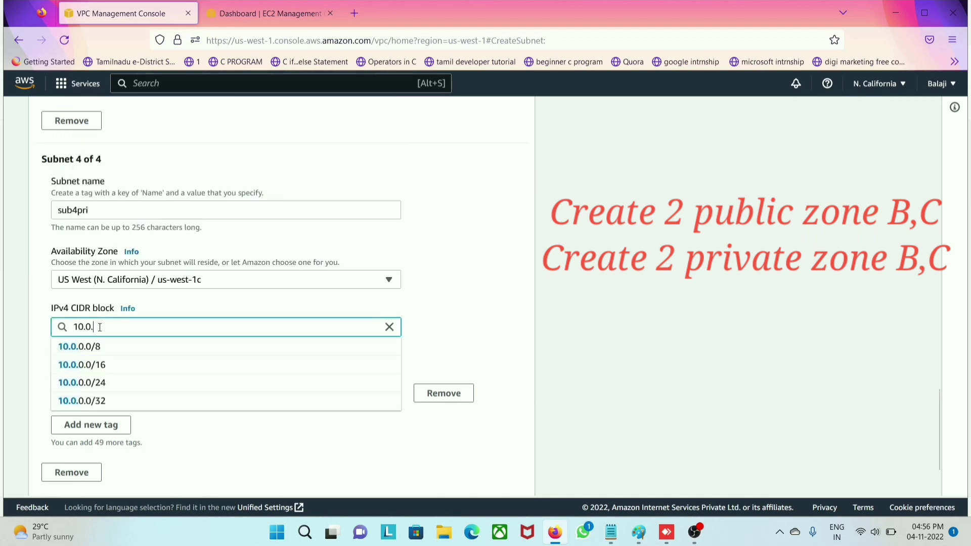
text(4.0/24)
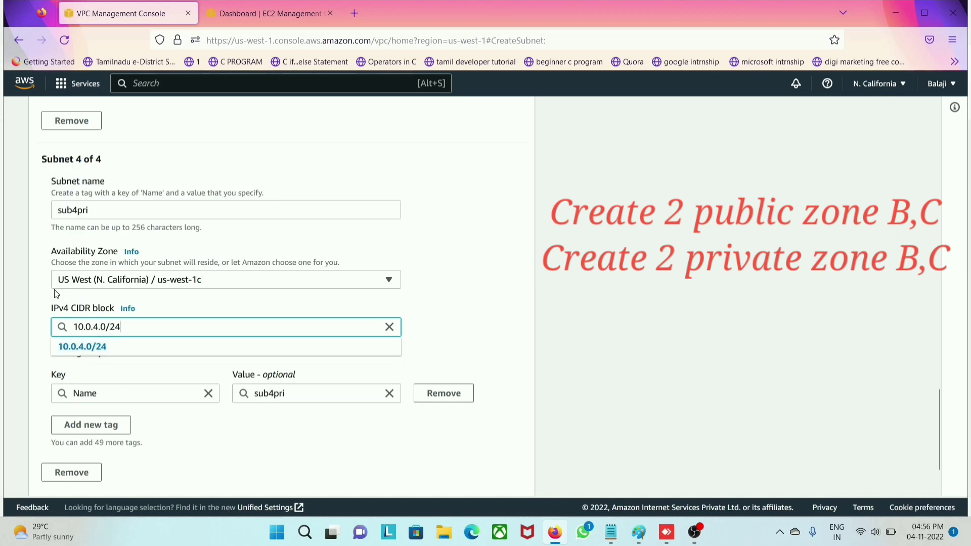
click(144, 347)
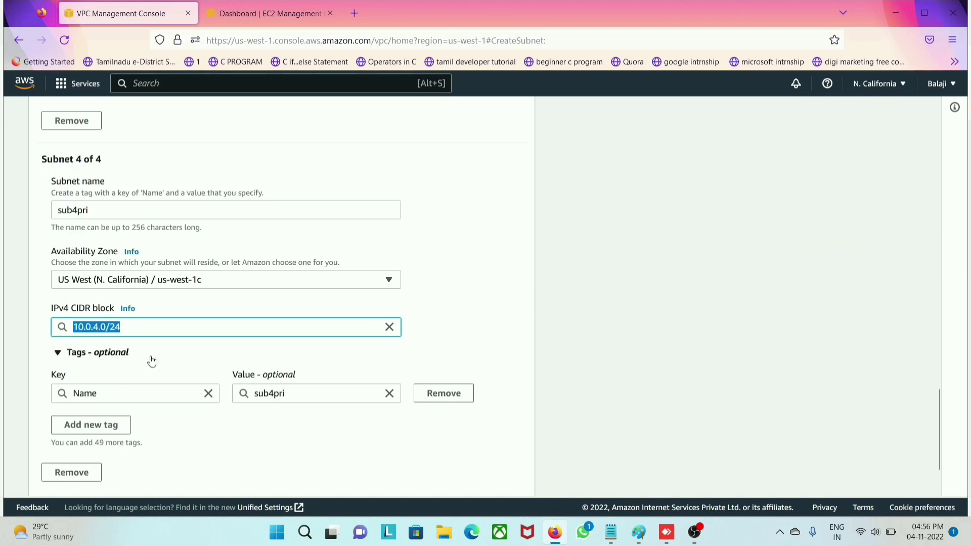
Step: Create the four configured subnets and clear the subnet ID filters from the subnet list
scroll(237, 386, down, 2)
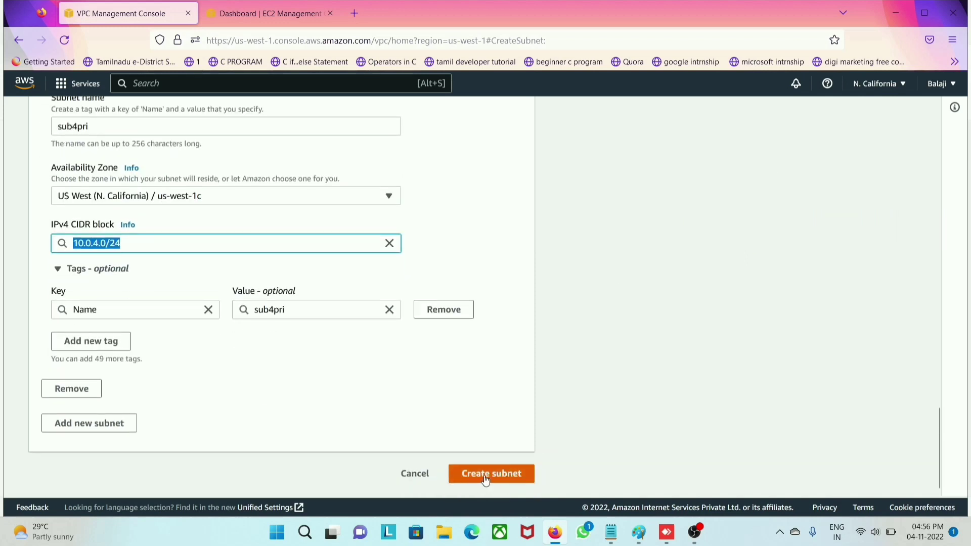
click(487, 476)
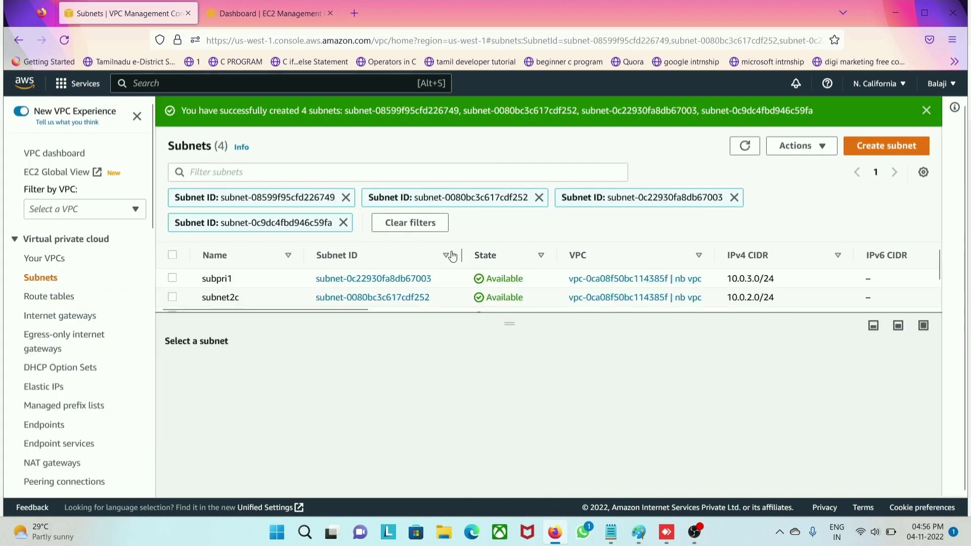
click(422, 230)
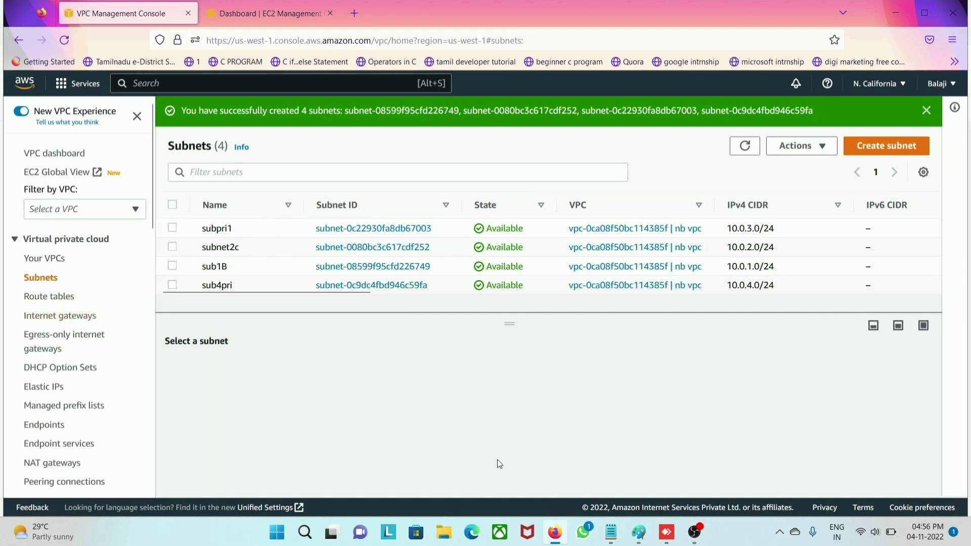
Step: Check the setup checklist in Notepad for the task that follows subnet creation and return to the VPC console
click(611, 532)
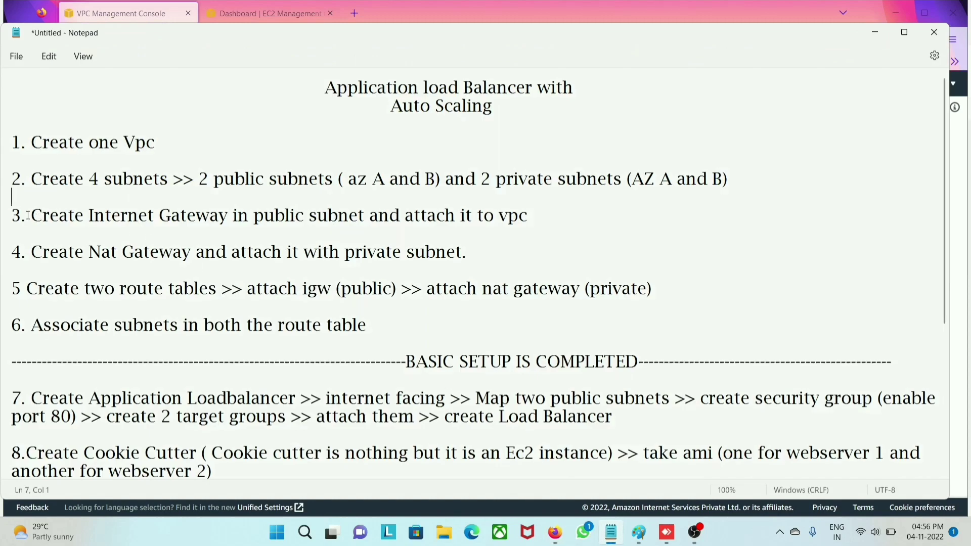
drag(28, 215, 230, 223)
click(233, 223)
drag(519, 225, 413, 223)
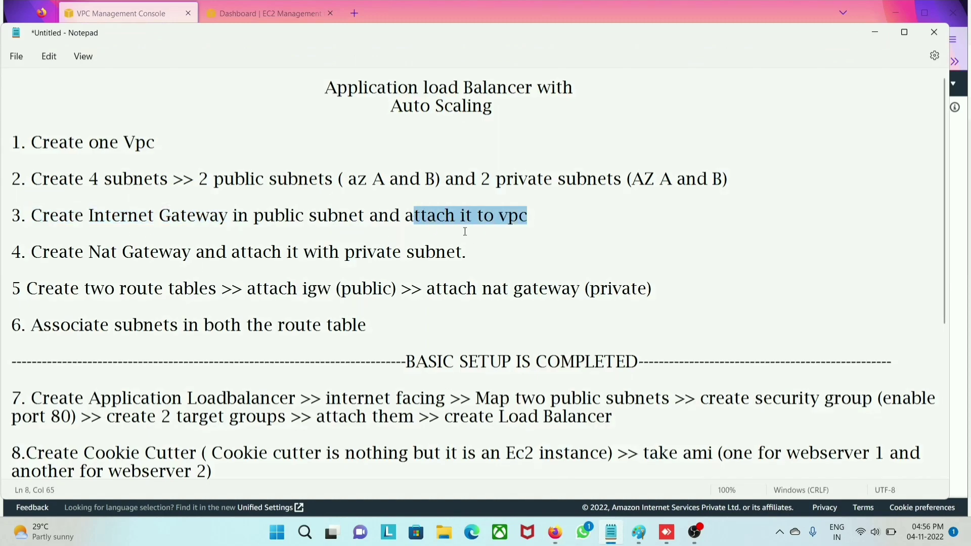
click(465, 231)
click(875, 32)
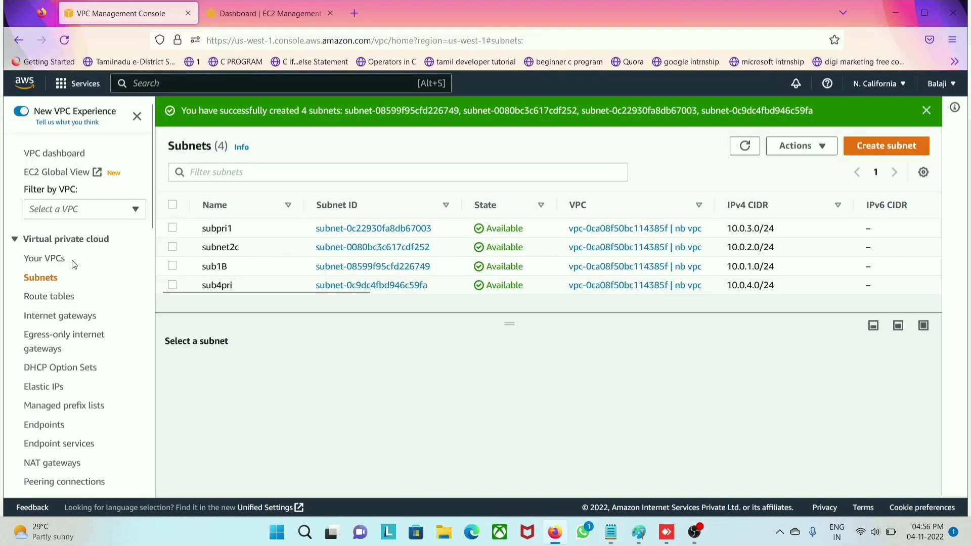
Step: Create an internet gateway with the name tag "igw"
click(79, 322)
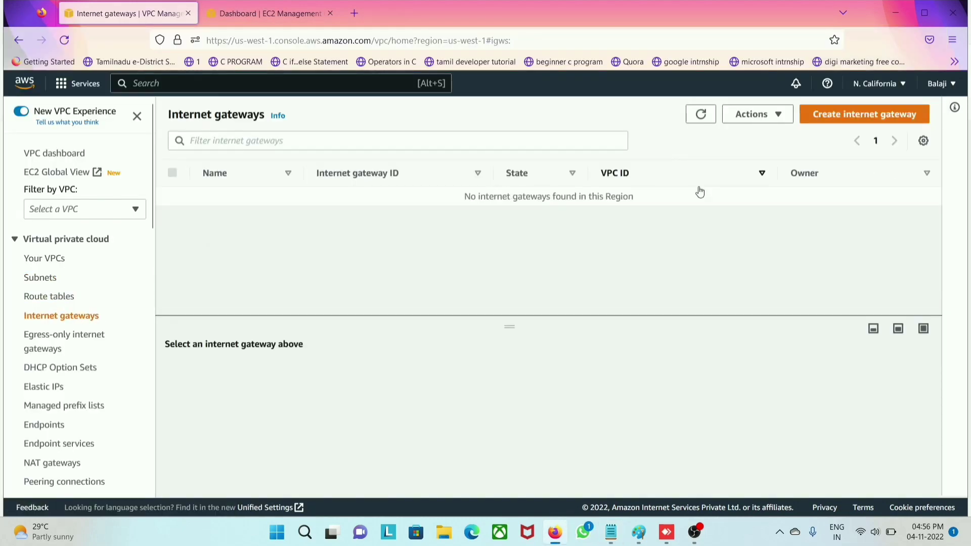
click(854, 121)
click(104, 285)
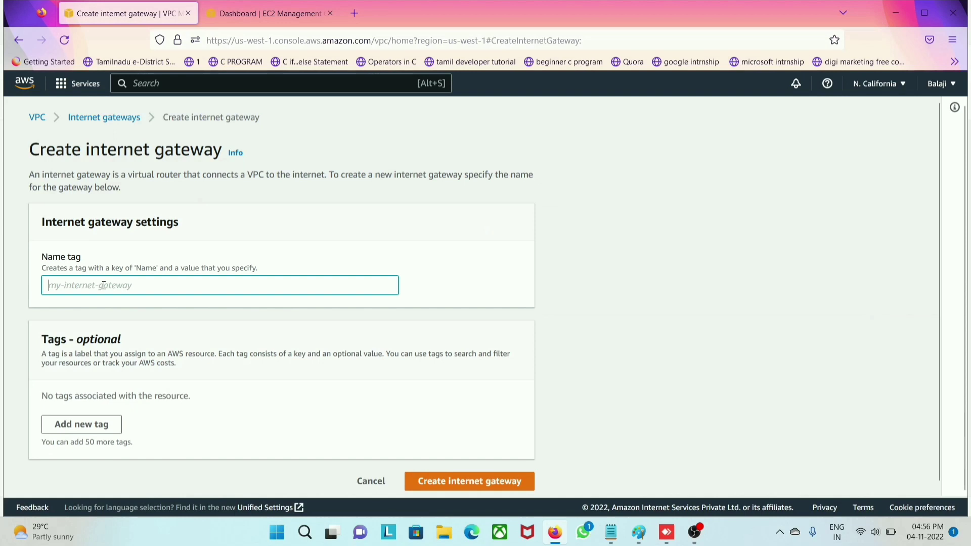
text(igw)
scroll(374, 471, down, 1)
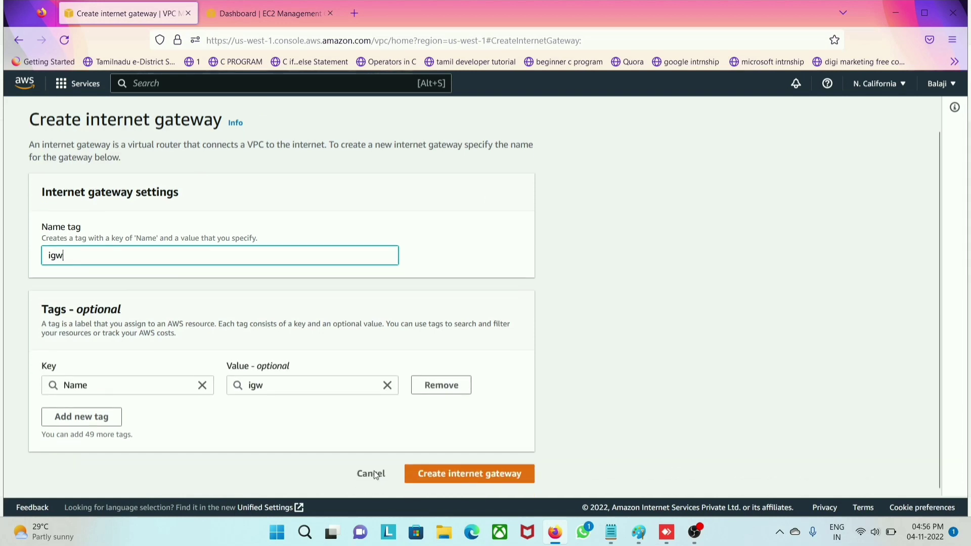
click(466, 478)
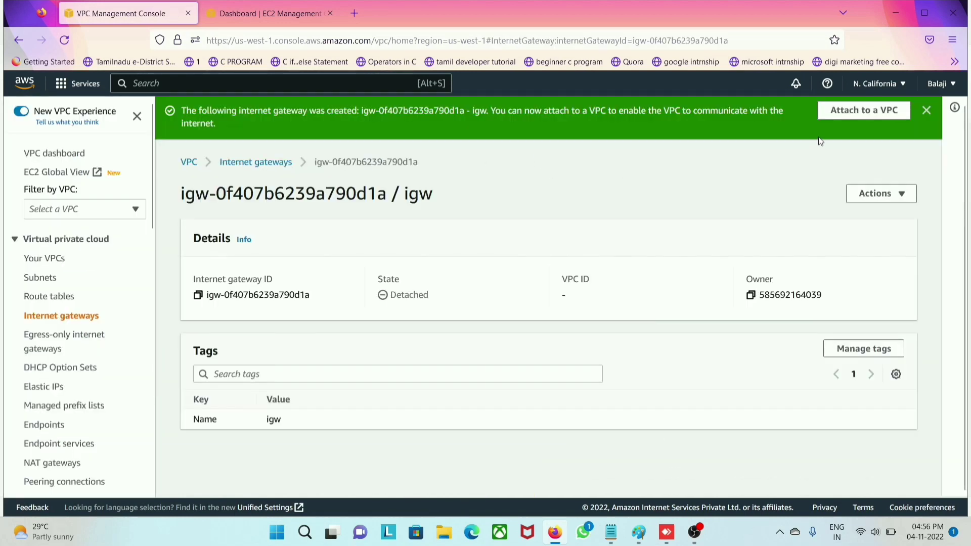
Step: Attach the new internet gateway igw to the nb vpc and return to the internet gateway list
click(870, 120)
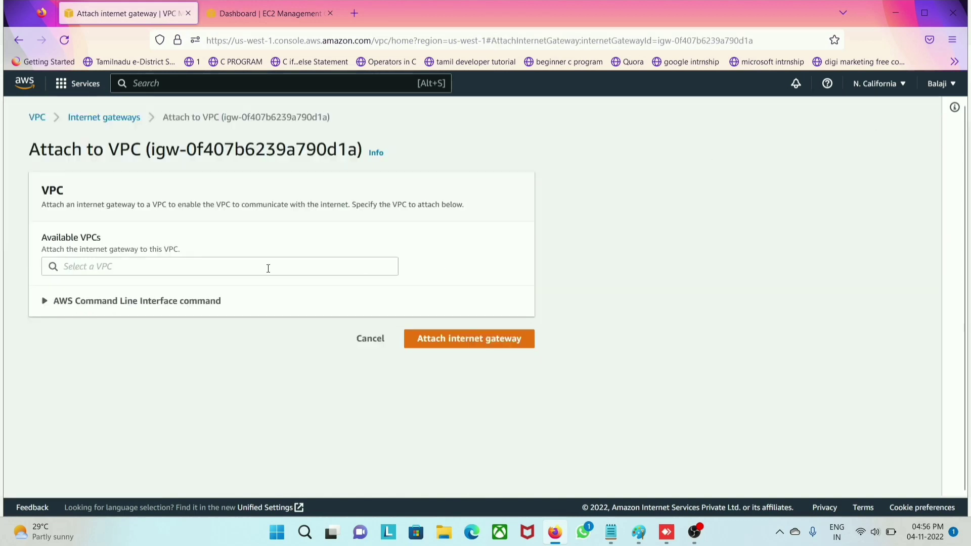
click(175, 268)
click(185, 285)
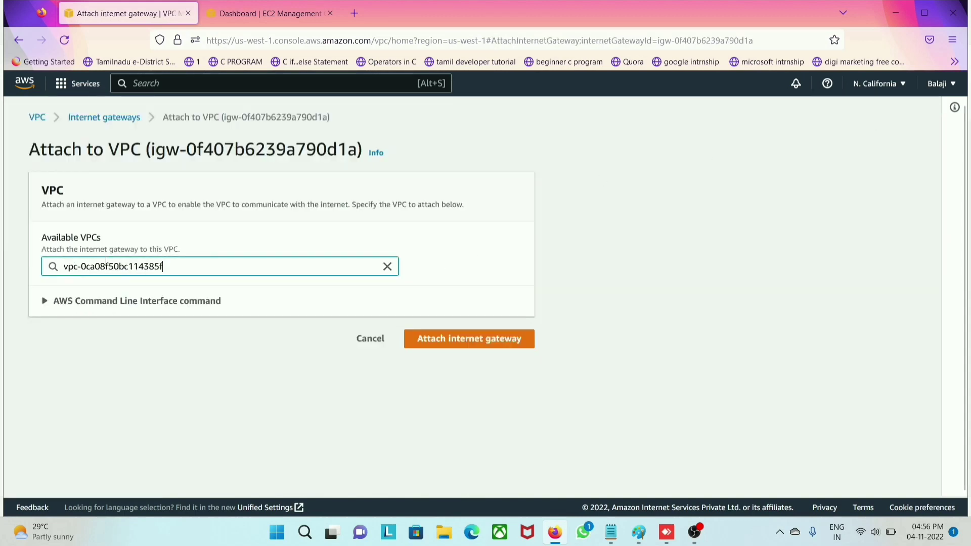
click(461, 339)
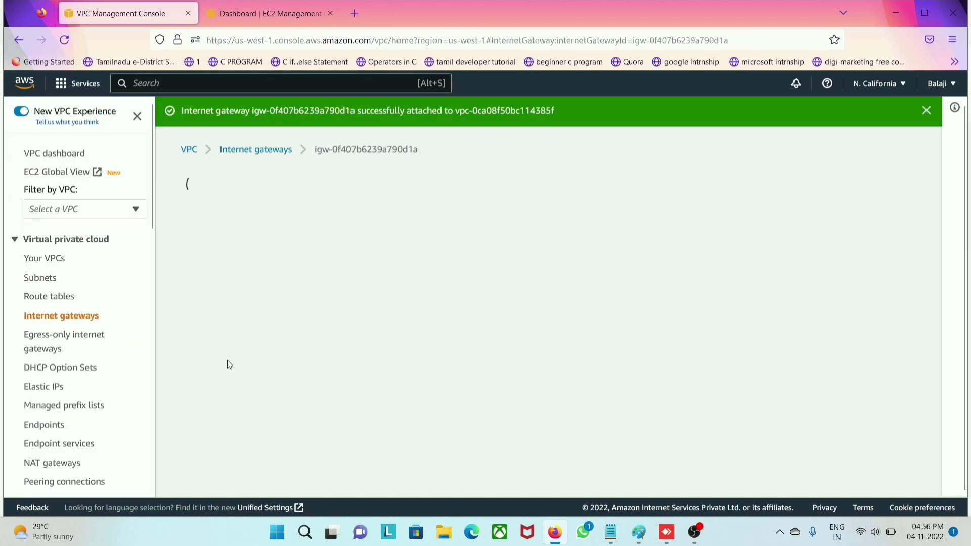
click(81, 319)
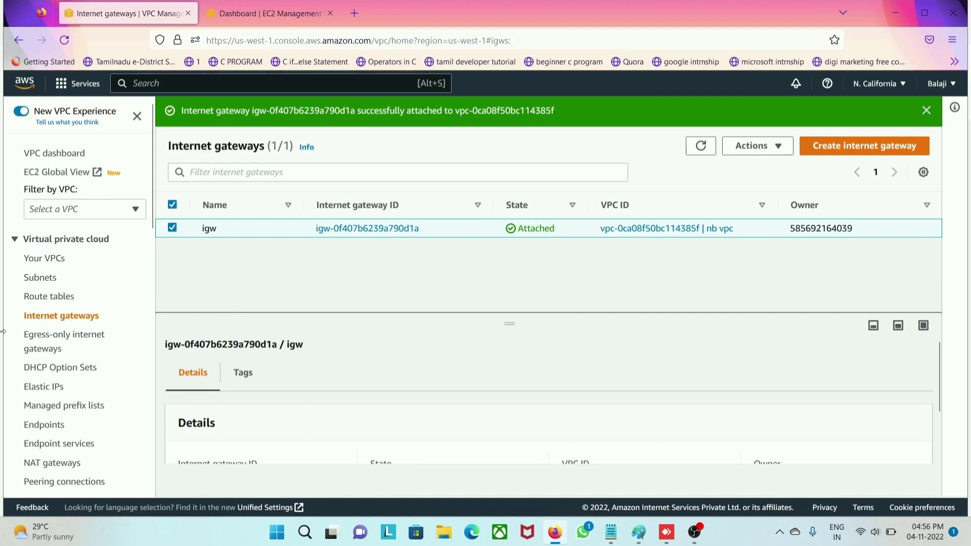
Step: Open the route tables list, review the checklist line on creating two route tables in Notepad, and return to the VPC console
click(56, 297)
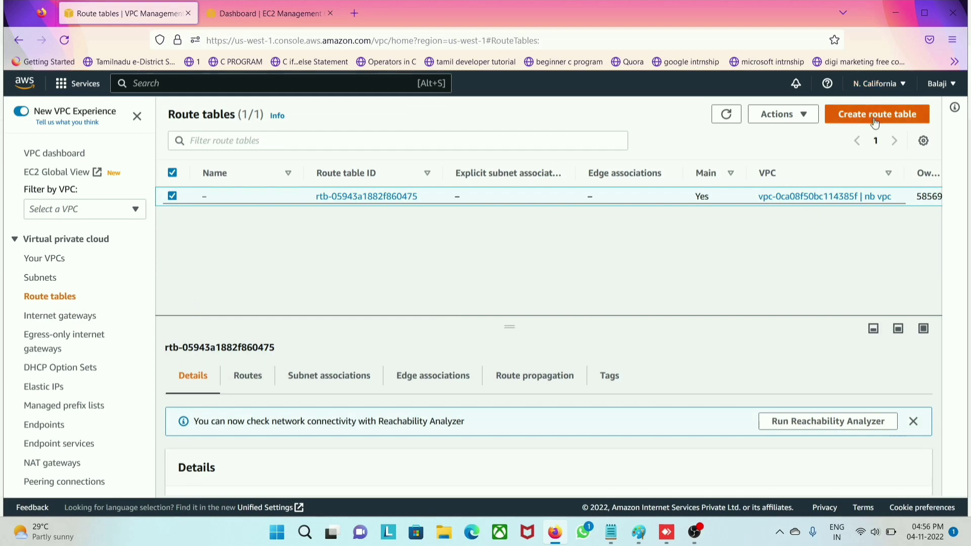
click(611, 533)
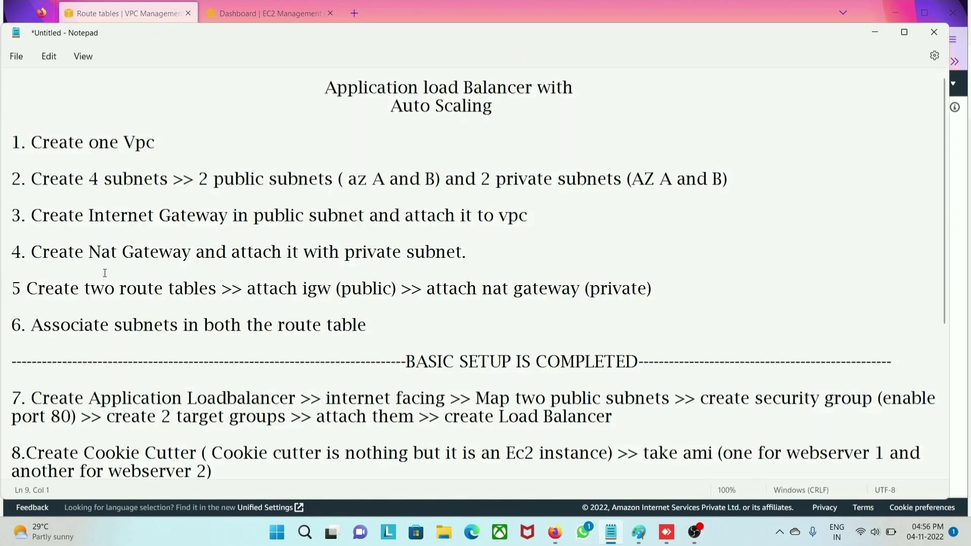
drag(28, 288, 198, 289)
click(252, 304)
drag(393, 293, 277, 292)
click(488, 304)
drag(664, 287, 420, 294)
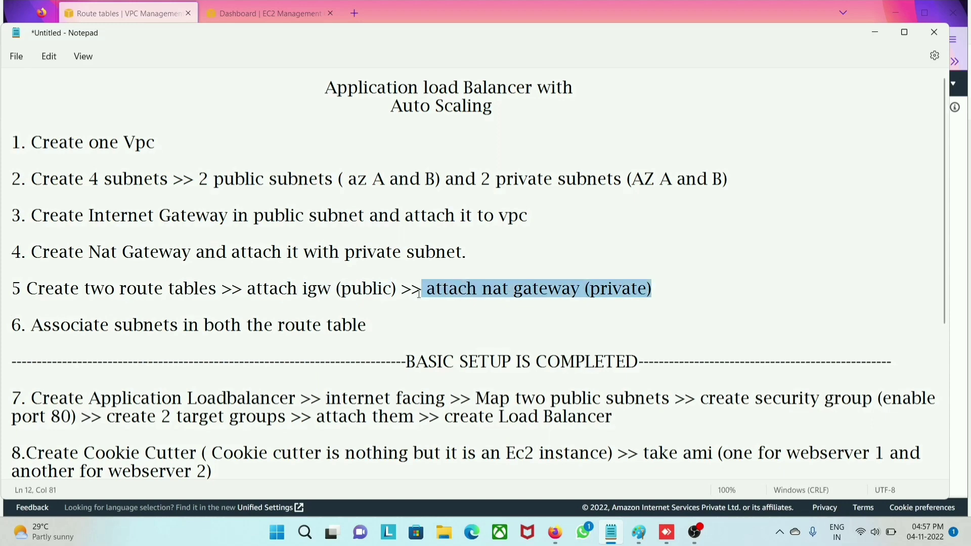
click(498, 320)
click(877, 33)
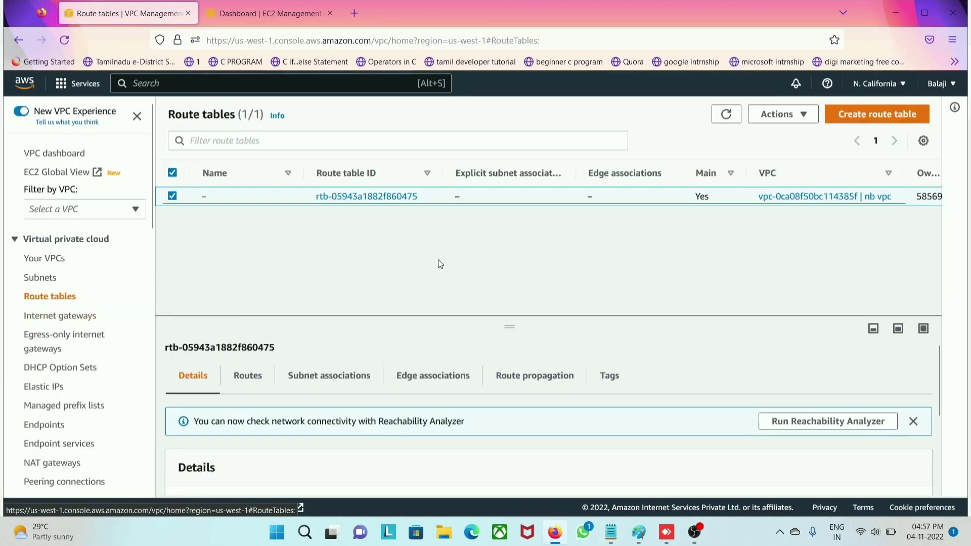
Step: Create a route table named pubrtnb in the nb vpc
click(858, 118)
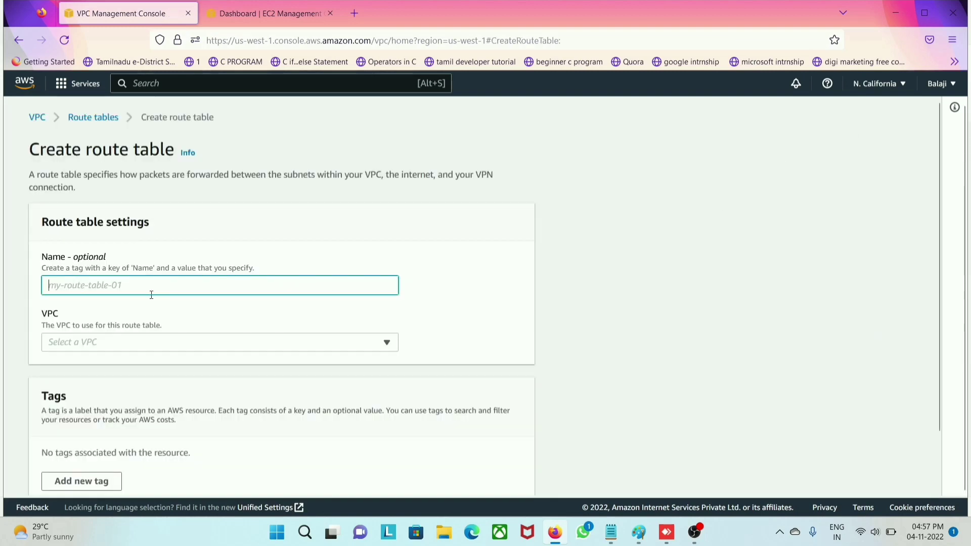
text(pubrtnb)
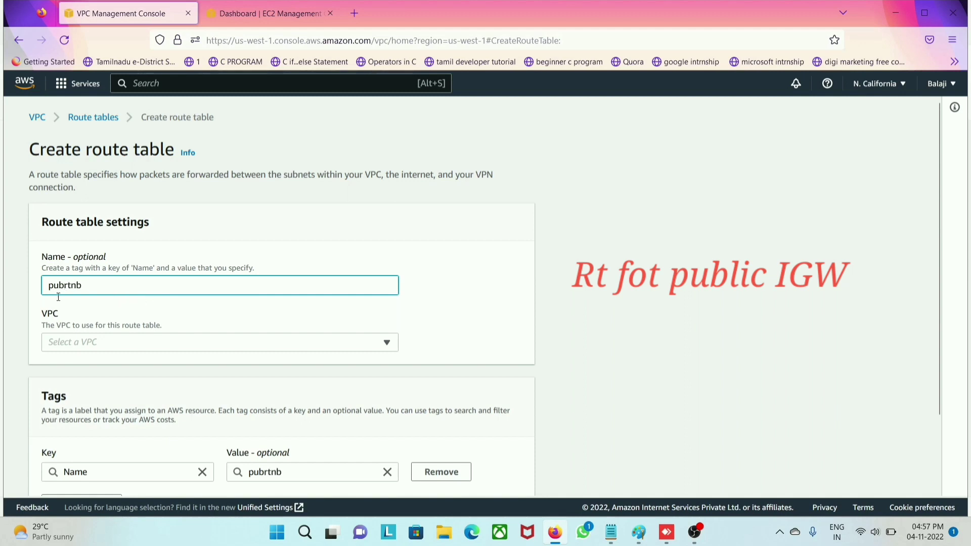
scroll(113, 288, down, 2)
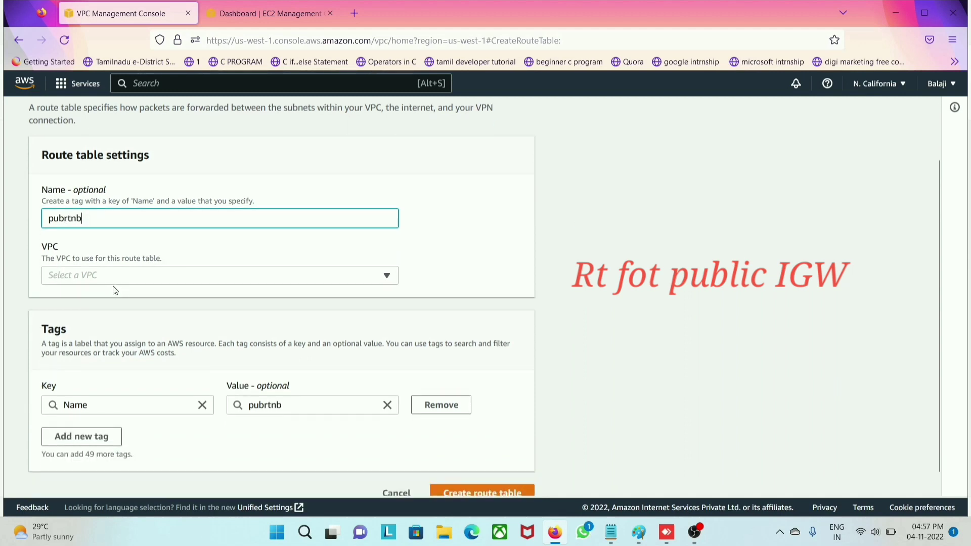
click(118, 275)
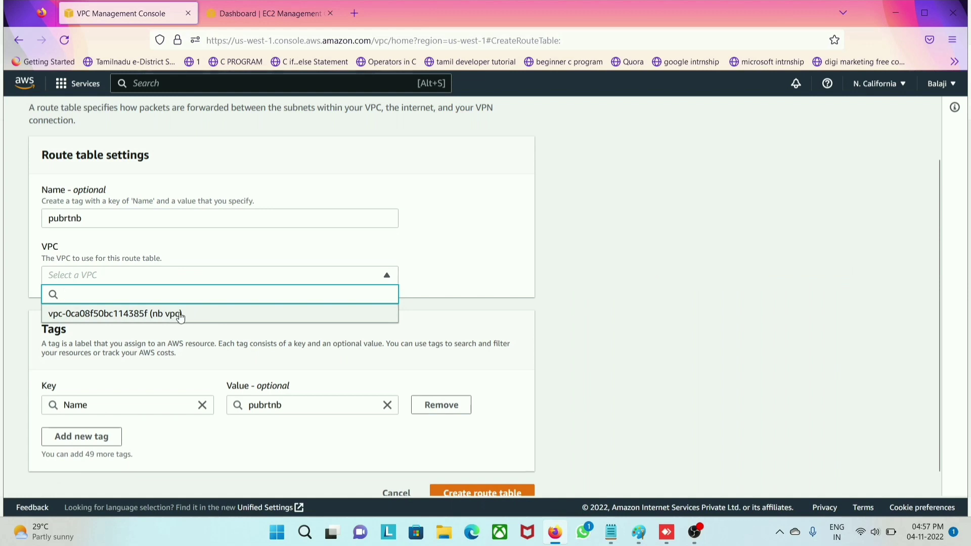
click(142, 314)
scroll(217, 392, down, 1)
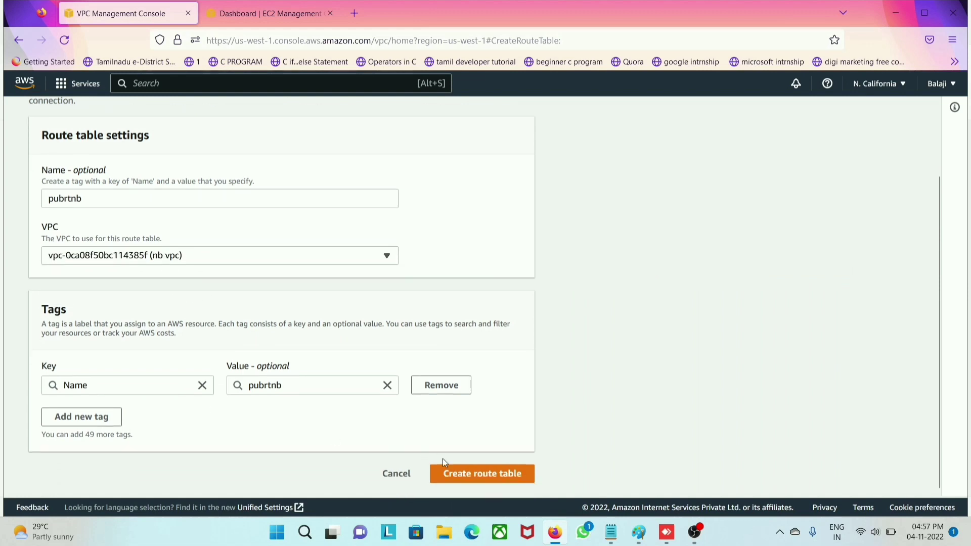
click(484, 476)
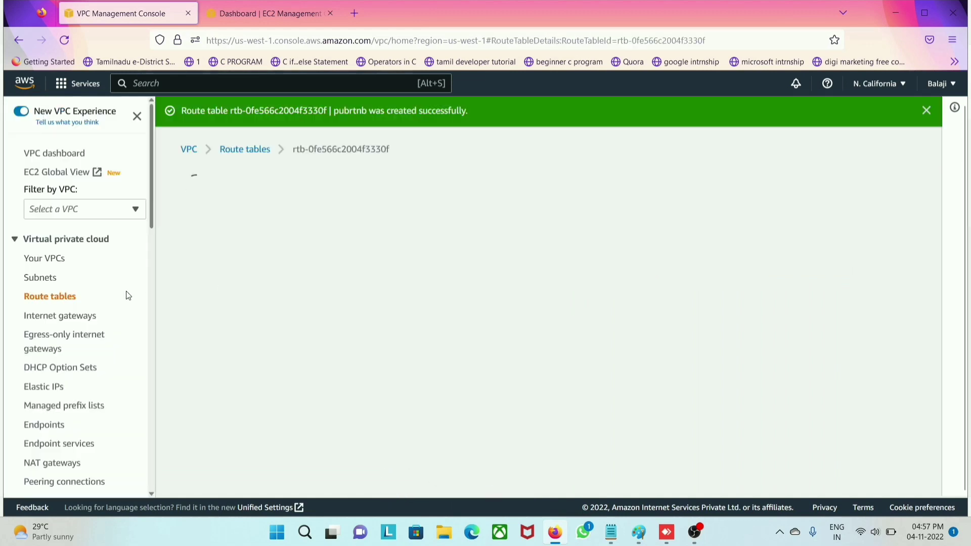
Step: Add a route to the pubrtnb route table with destination 0.0.0.0/0 and the internet gateway igw as target, and save it
click(70, 299)
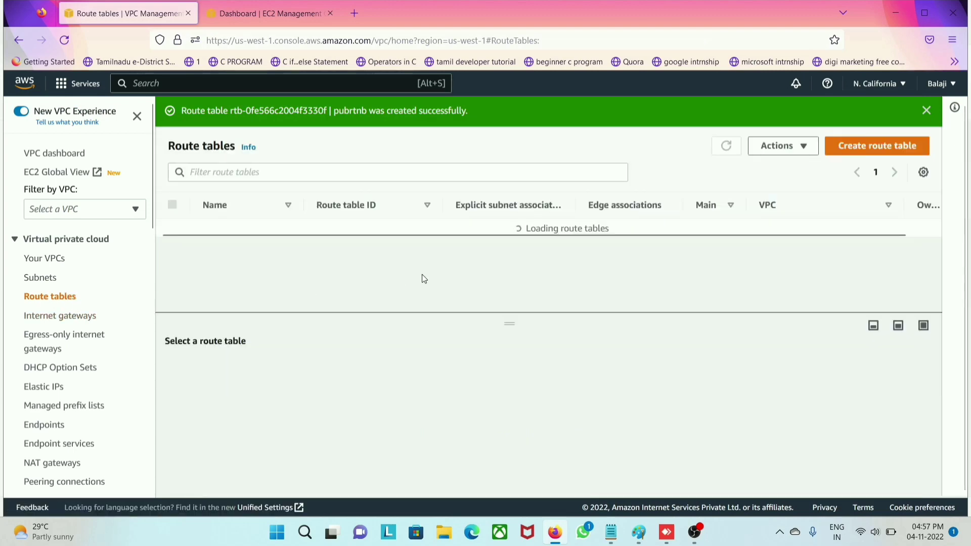
click(173, 228)
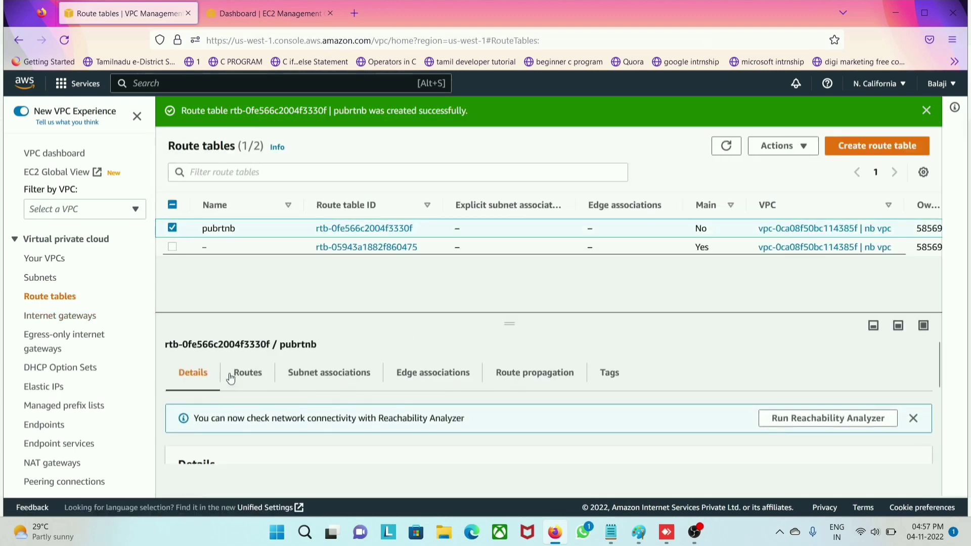
click(271, 380)
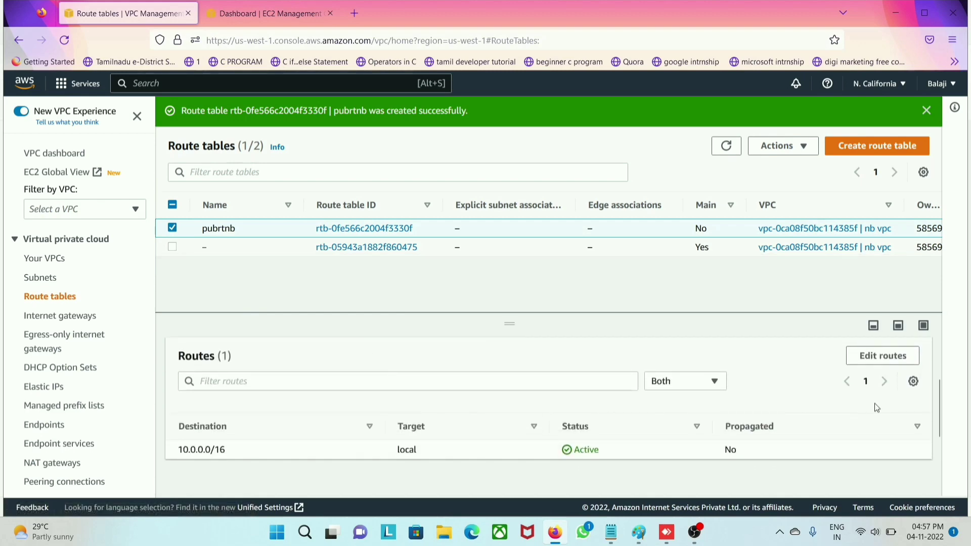
click(882, 355)
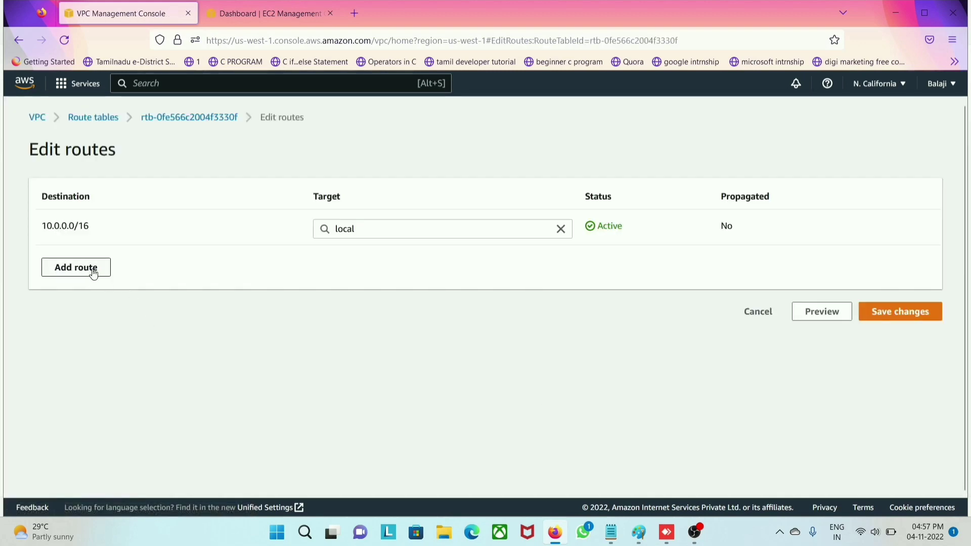
click(94, 272)
click(104, 267)
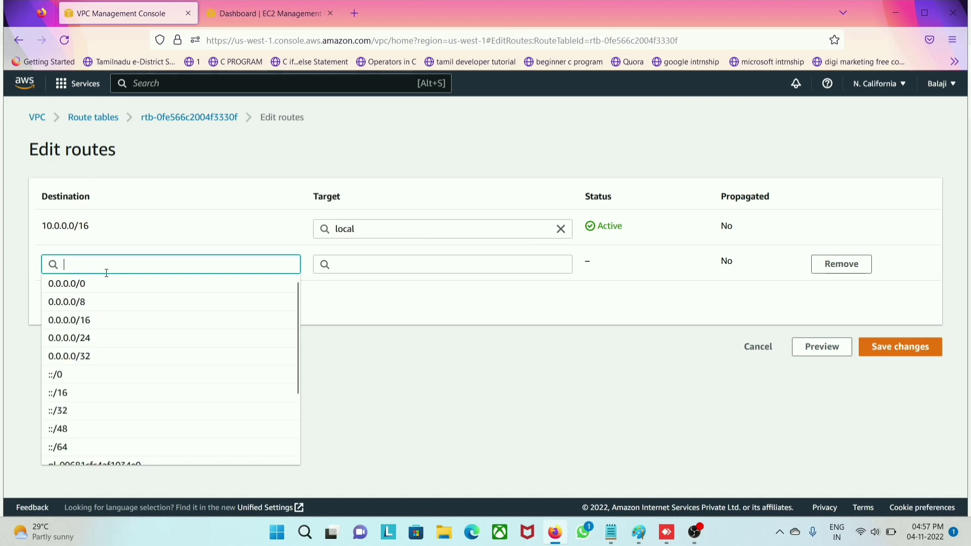
click(283, 282)
click(375, 270)
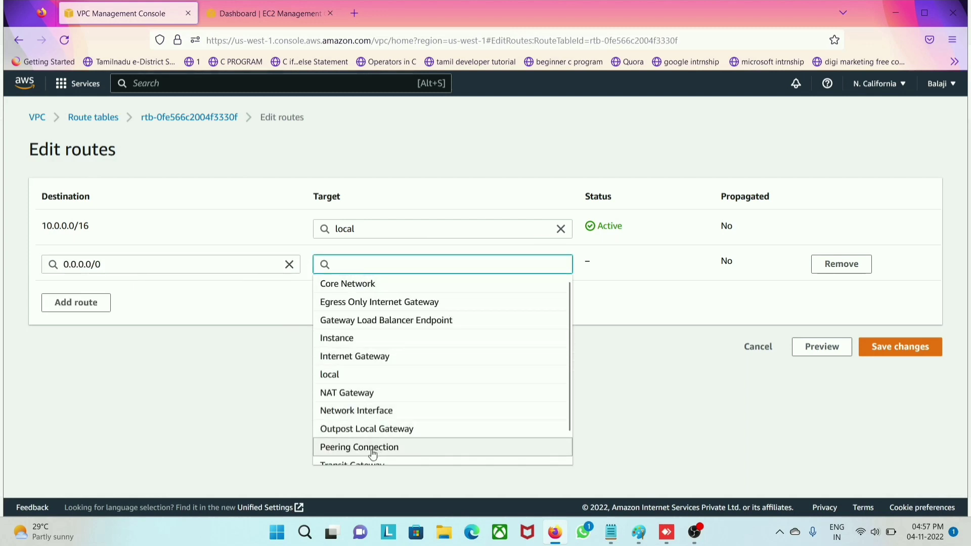
click(389, 357)
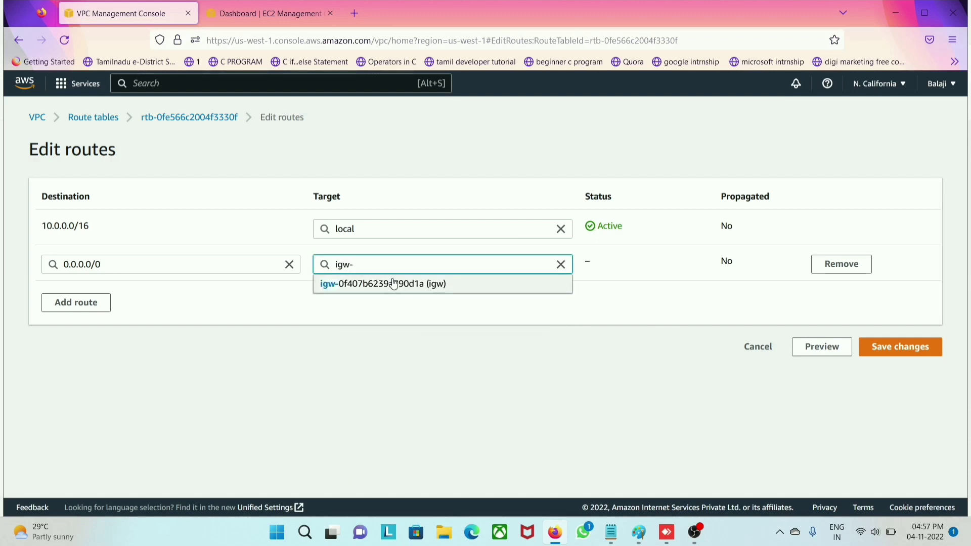
click(441, 285)
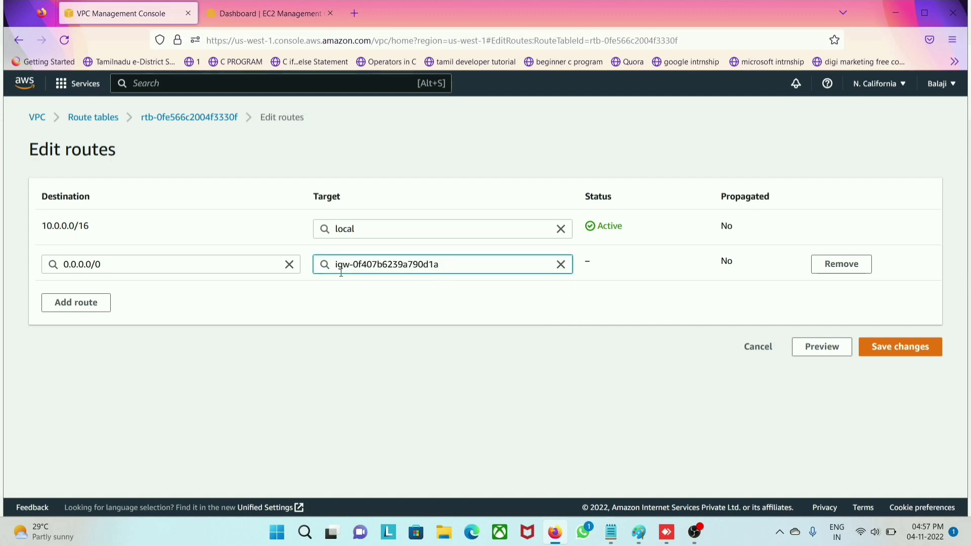
click(908, 354)
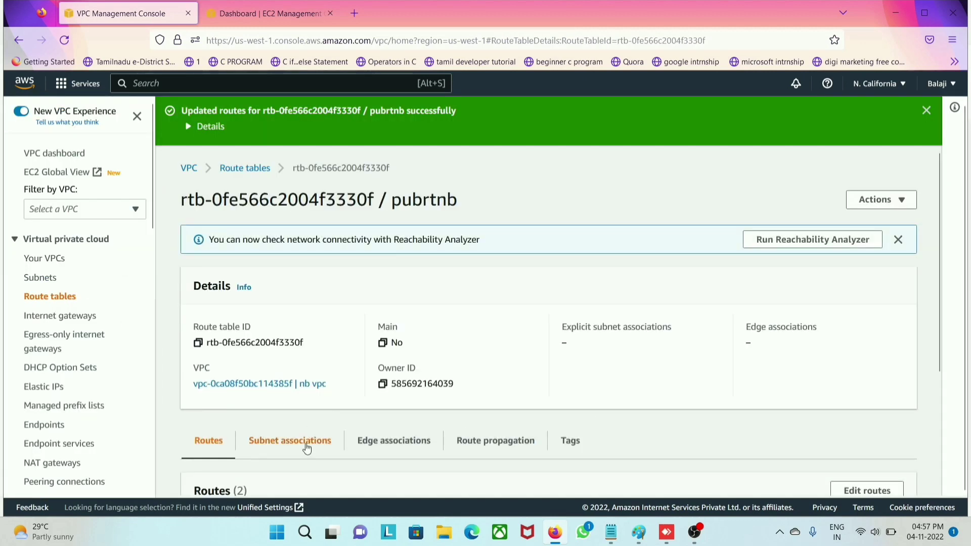
Step: Associate the subnets sub1B and subnet2c with the pubrtnb route table, save, and select that table in the route tables list
click(290, 442)
scroll(283, 435, down, 1)
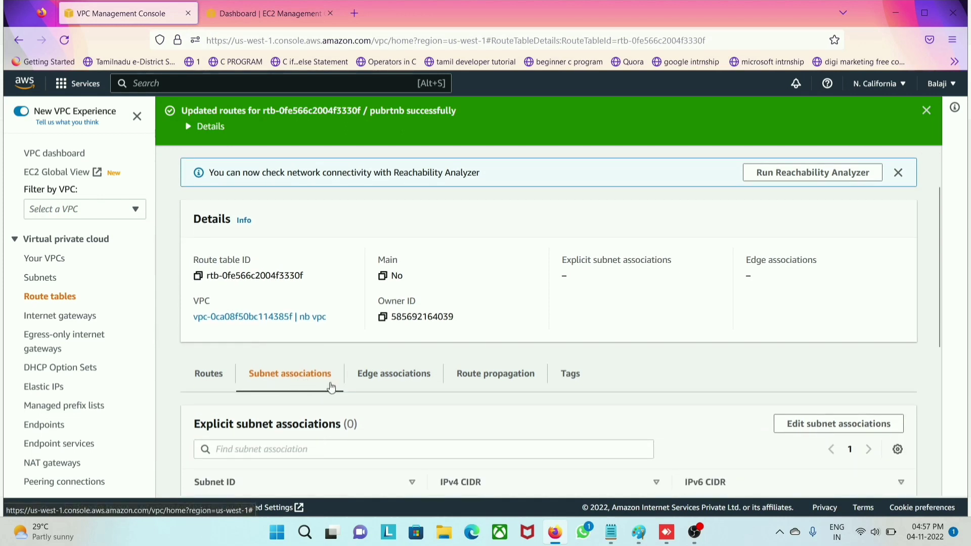
click(826, 429)
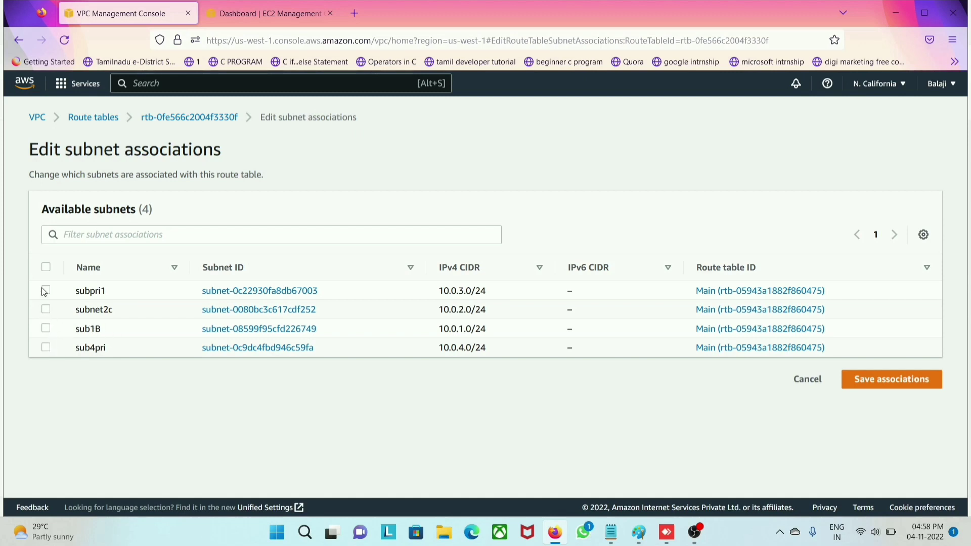
click(46, 328)
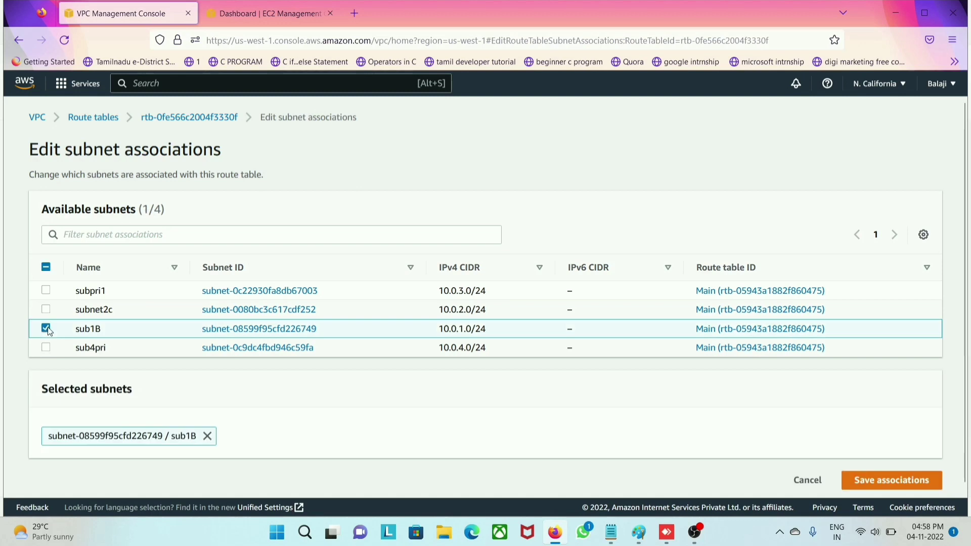
click(46, 309)
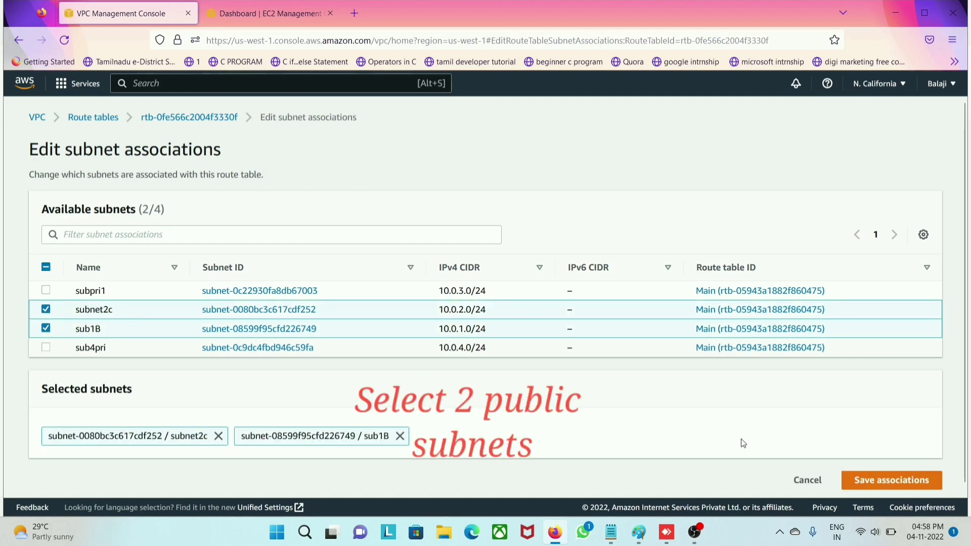
click(908, 484)
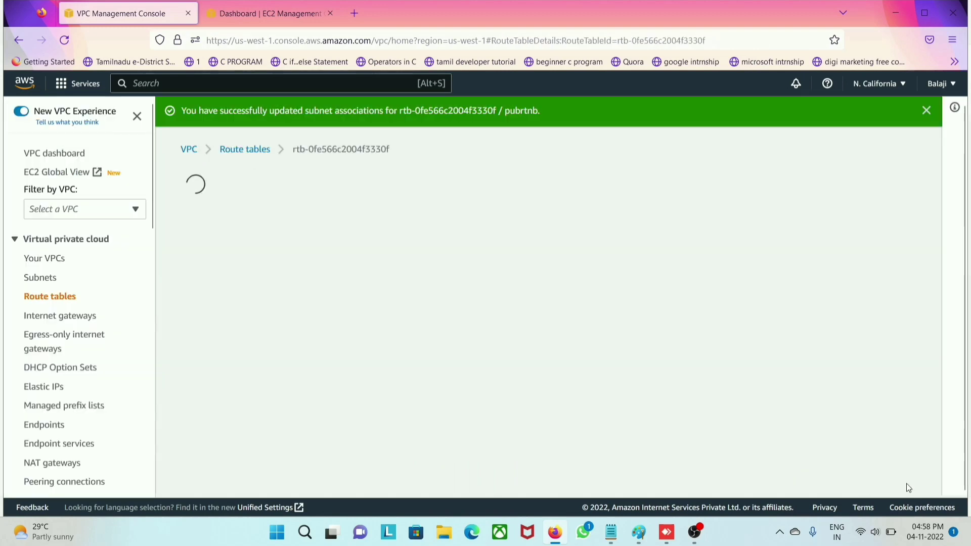
click(56, 299)
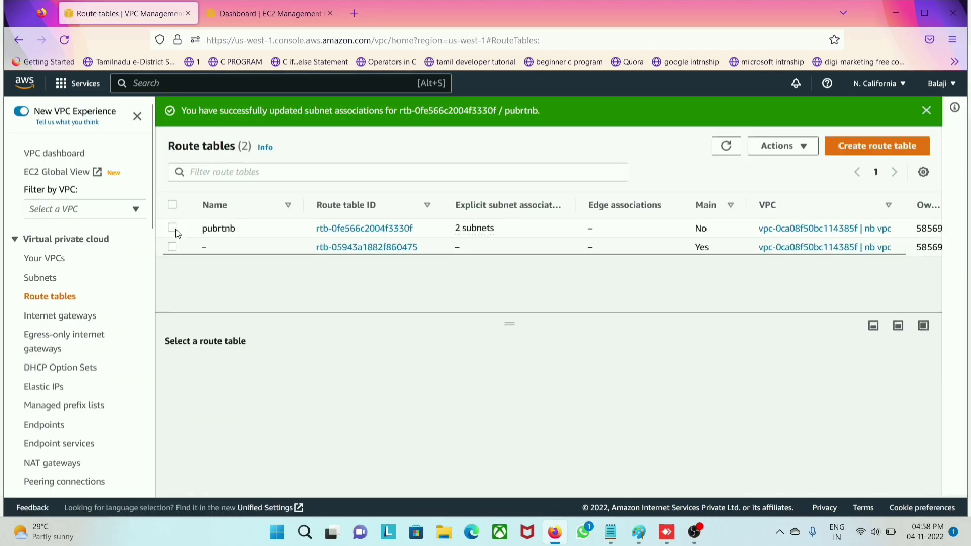
click(172, 228)
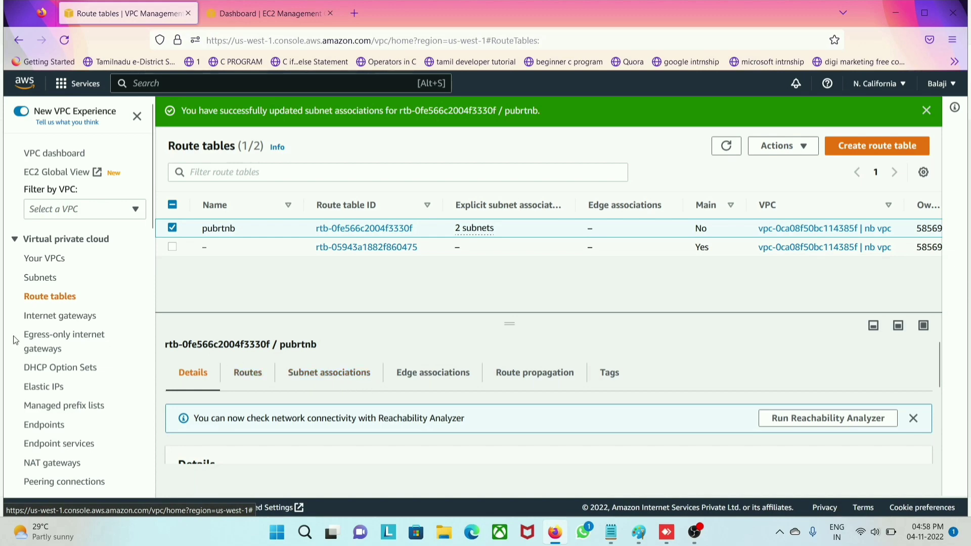
Step: Start a new NAT gateway named natgy and place it in the subnet sub1B
click(69, 462)
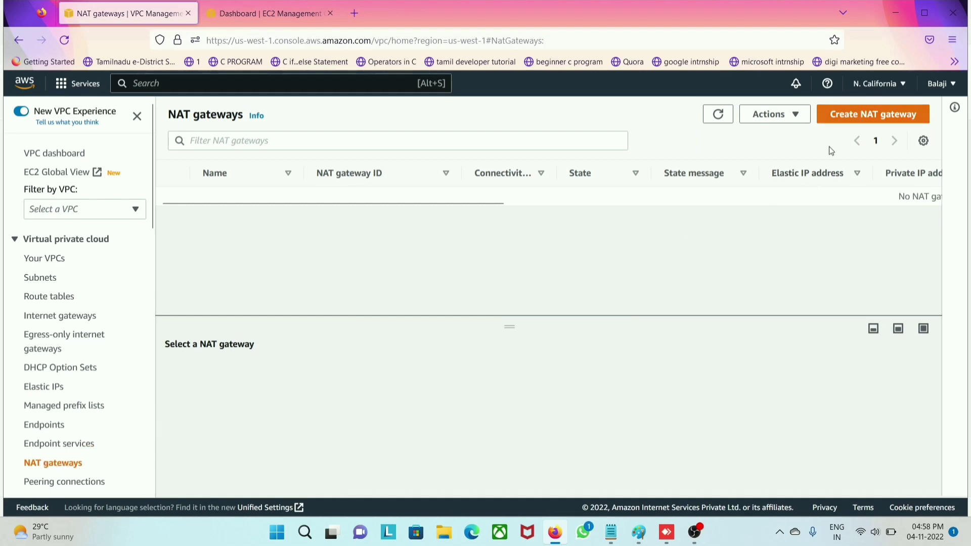
click(860, 120)
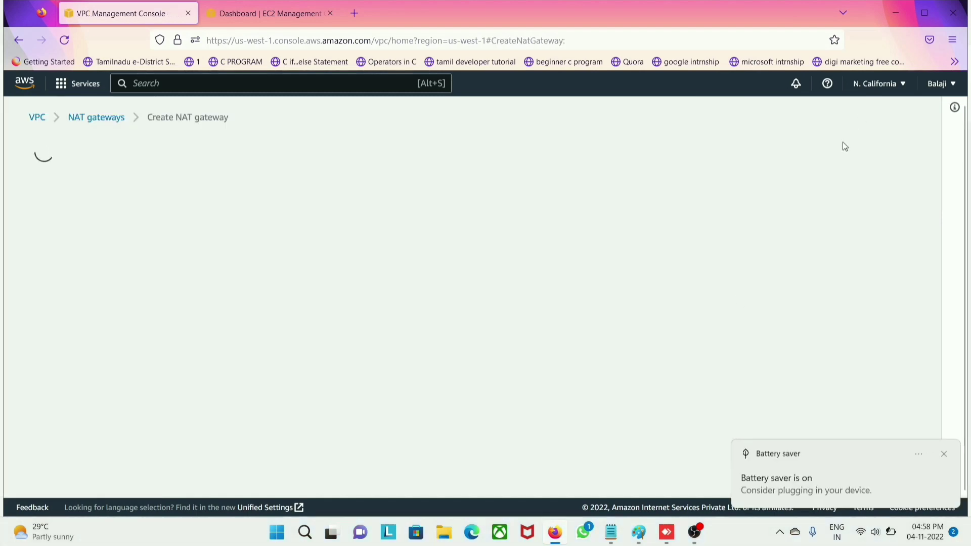
click(113, 288)
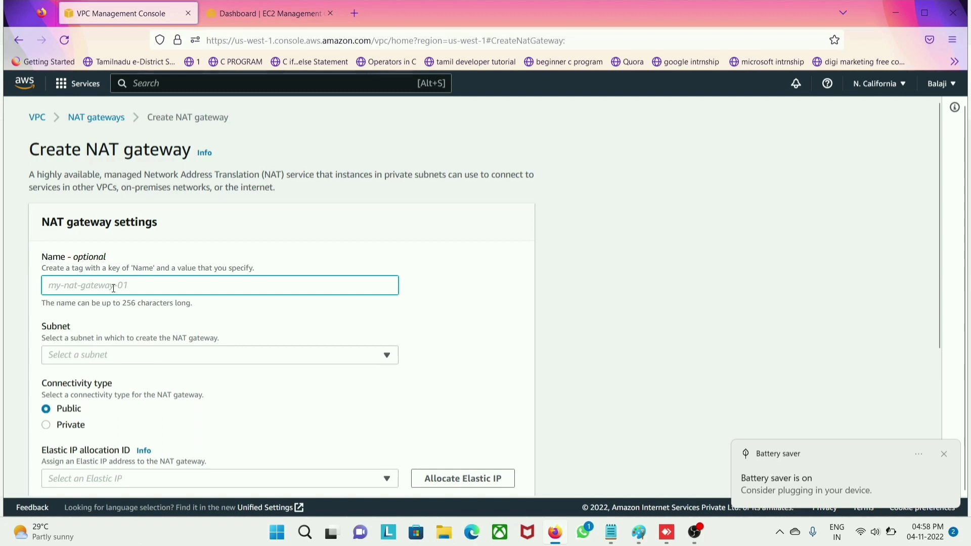
text(nat)
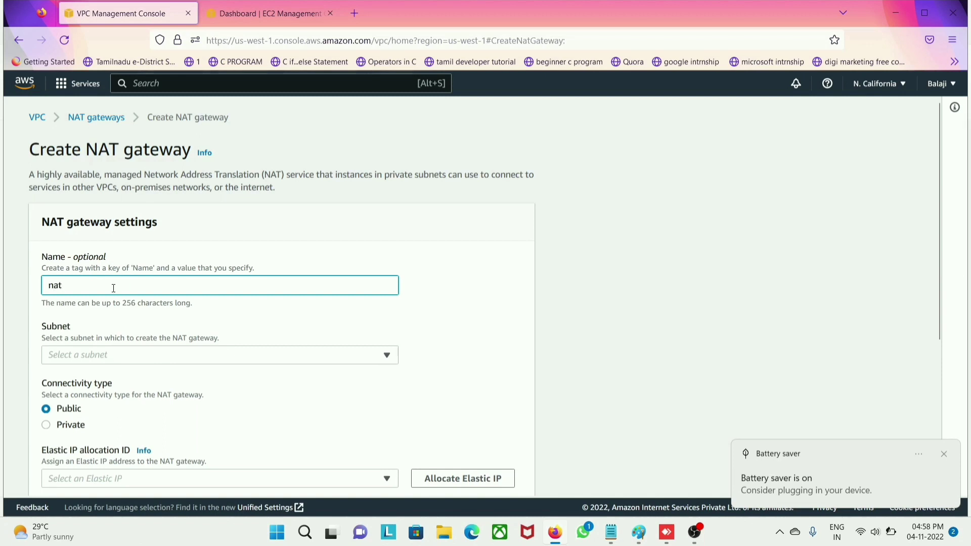
text(gy)
scroll(117, 297, down, 3)
click(99, 226)
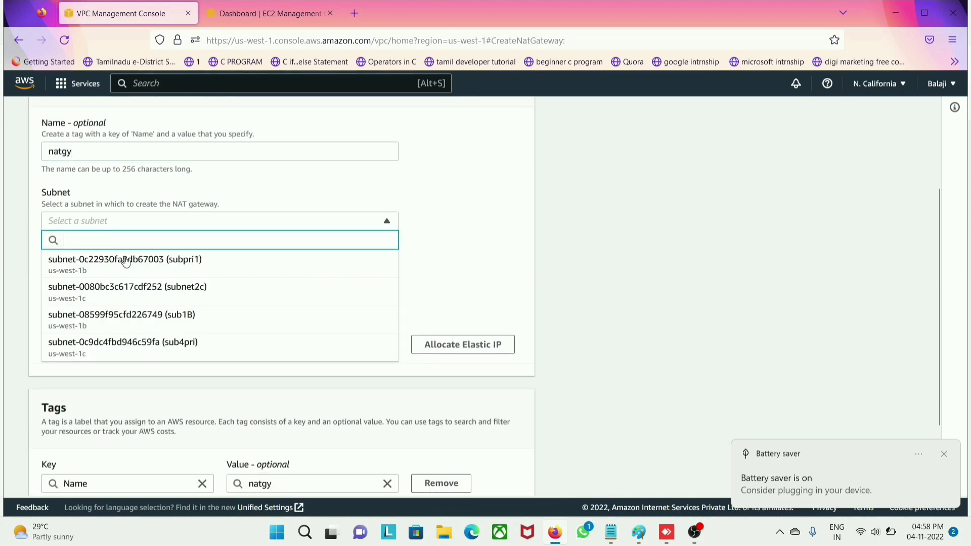
click(198, 316)
scroll(160, 310, down, 2)
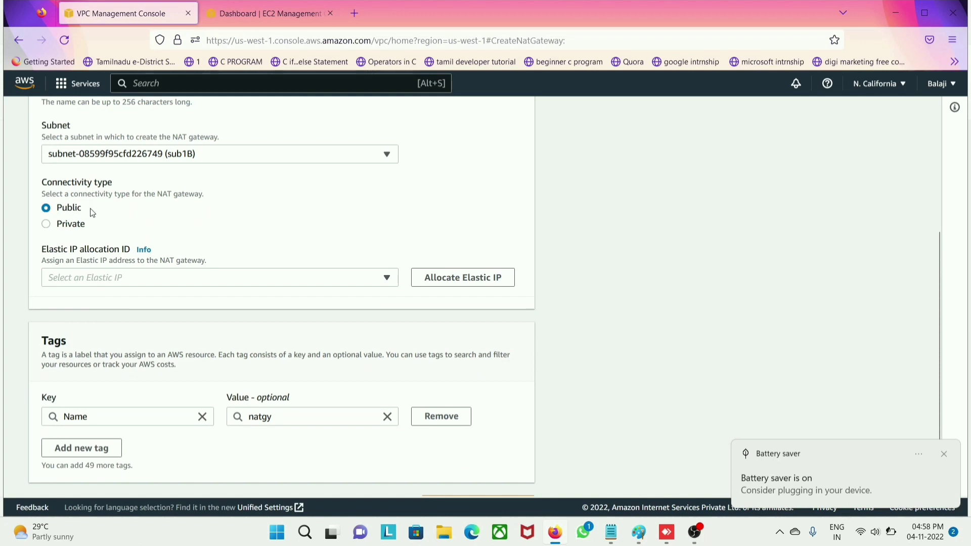
Step: Keep the connectivity type Public, allocate an Elastic IP for the gateway, and create the NAT gateway
drag(82, 208, 57, 208)
click(127, 212)
click(461, 278)
scroll(405, 313, down, 2)
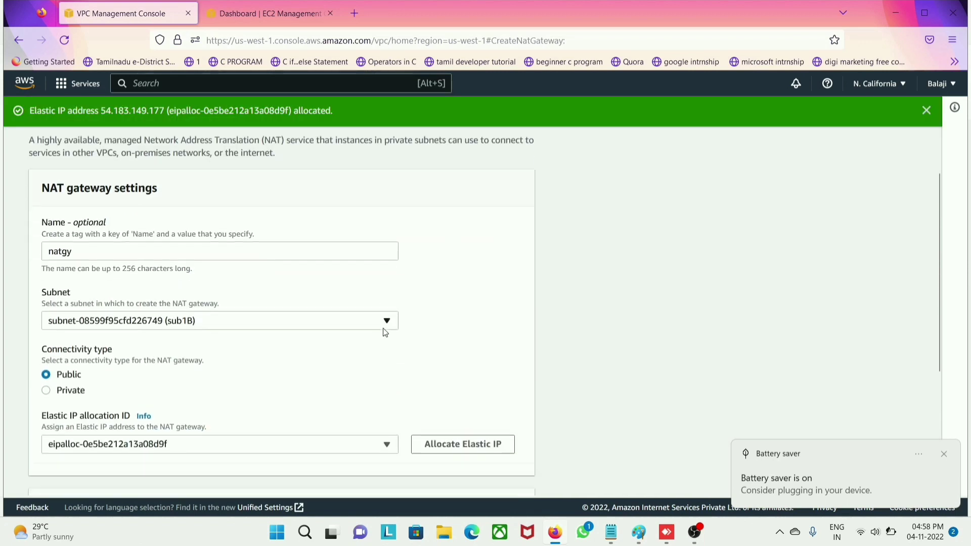
scroll(385, 332, down, 2)
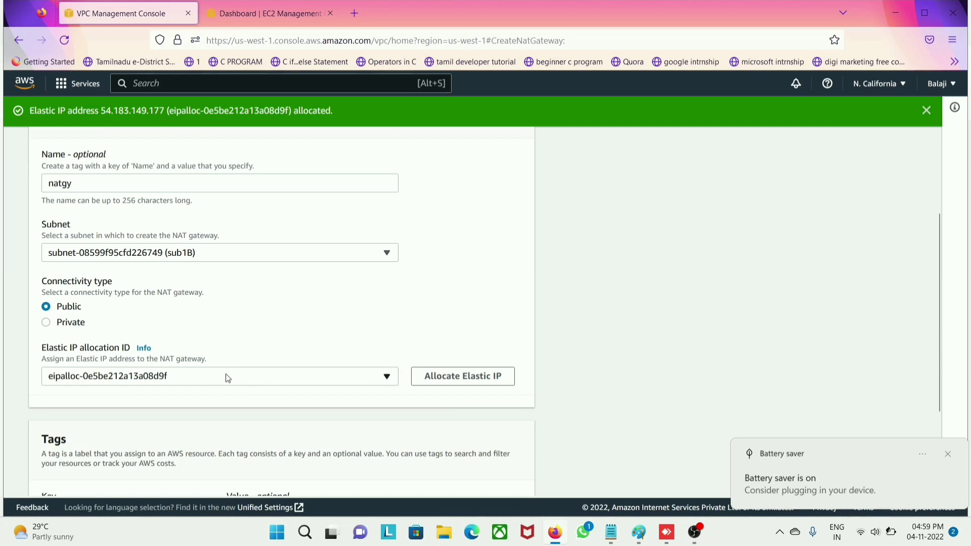
scroll(242, 379, down, 4)
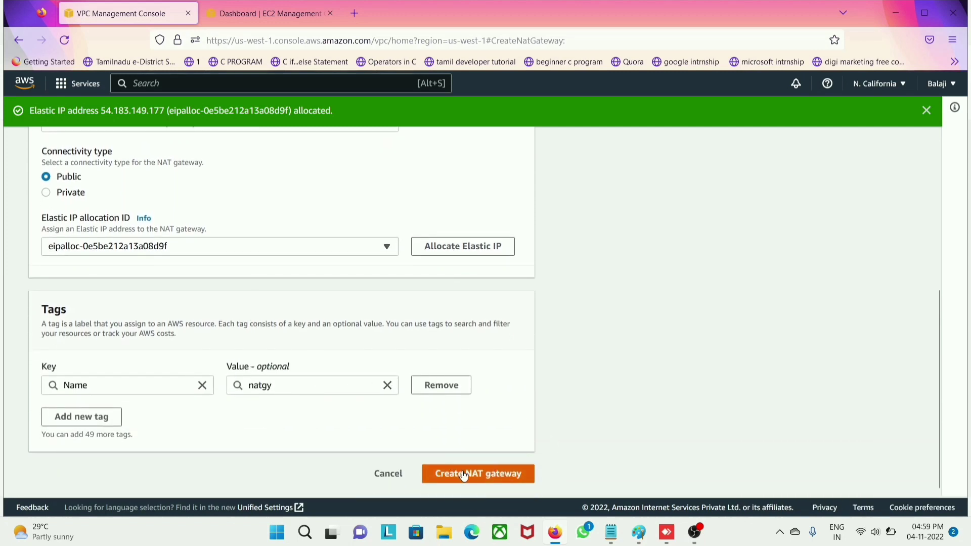
click(491, 476)
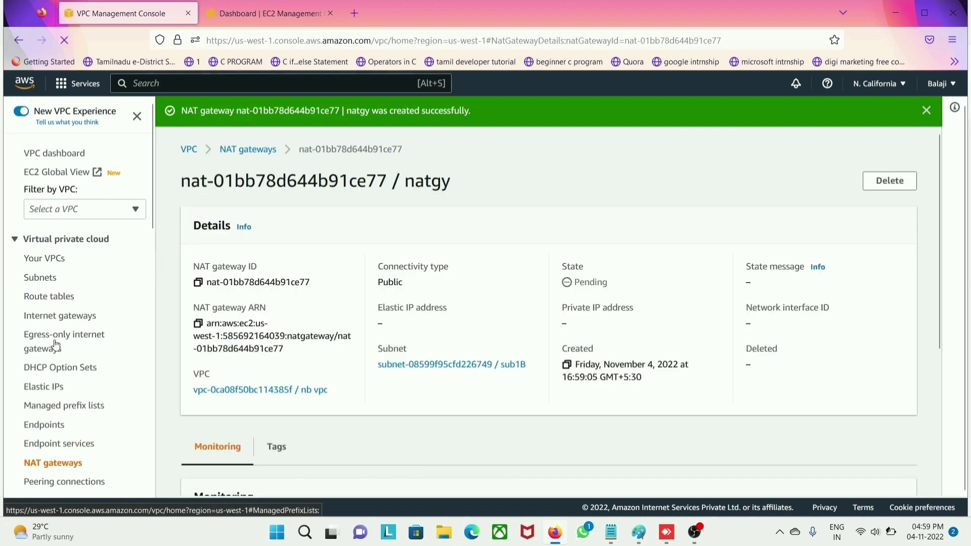
Step: Create a route table named prirt in the nb vpc
click(61, 298)
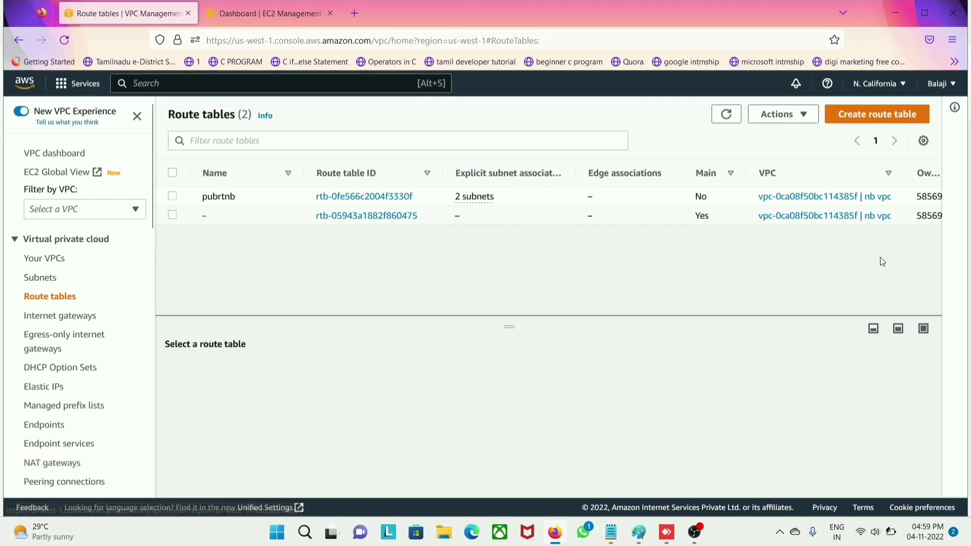
click(880, 119)
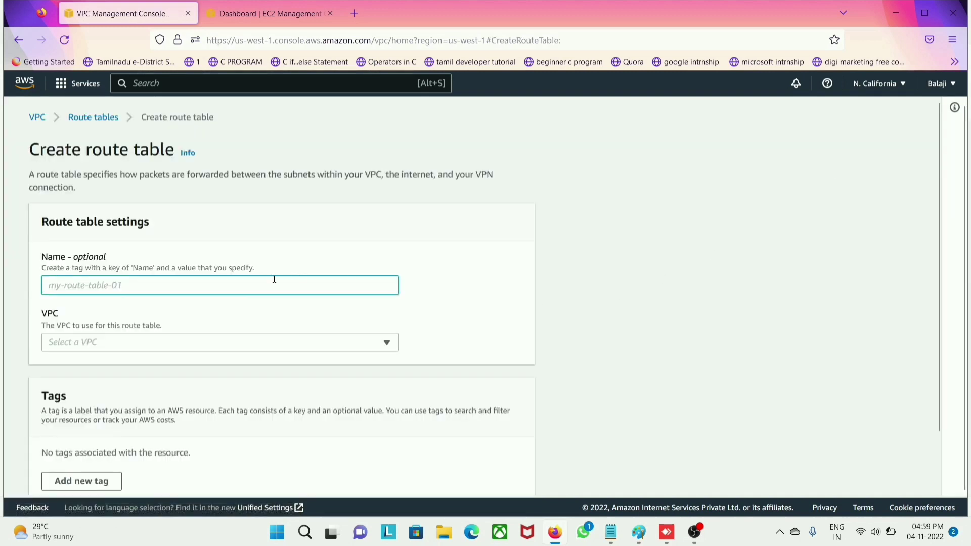
text(prirt)
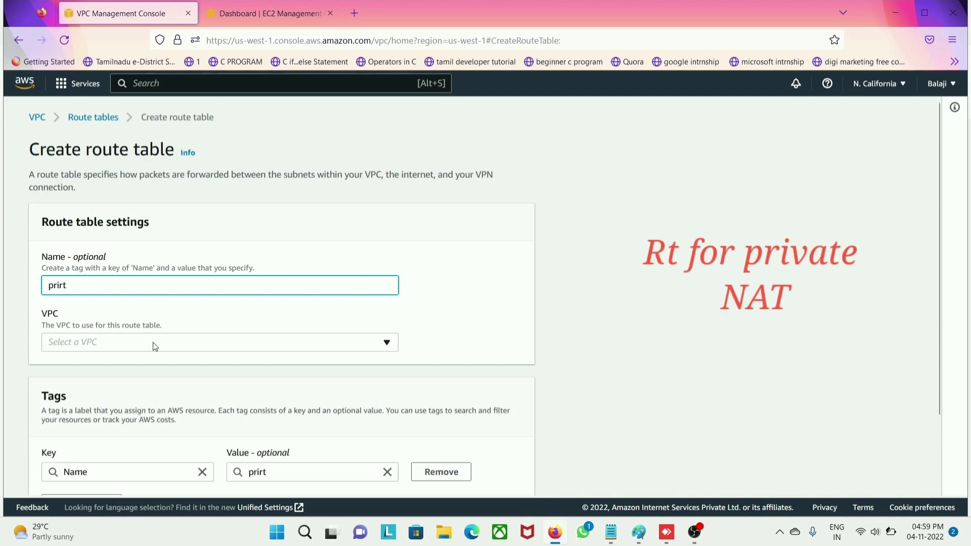
click(155, 346)
click(232, 380)
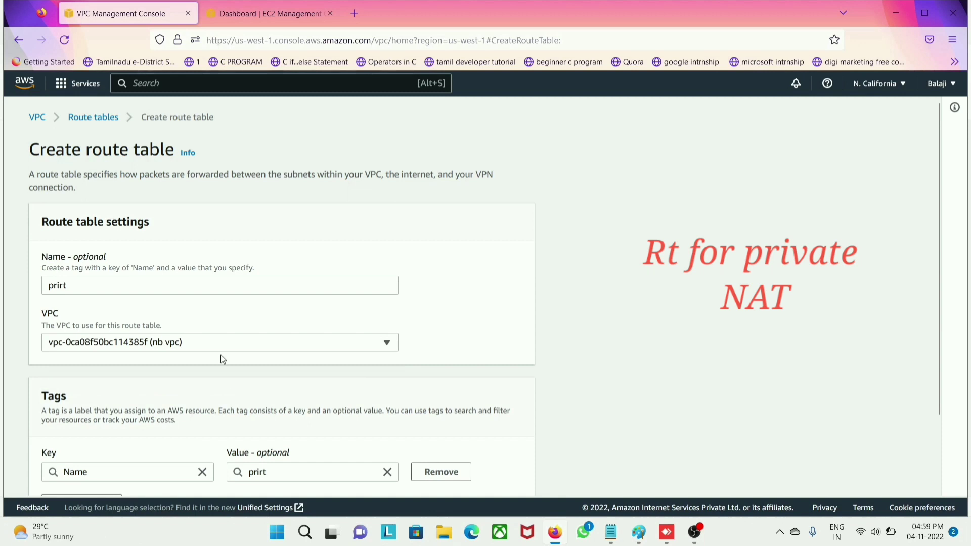
scroll(244, 390, down, 2)
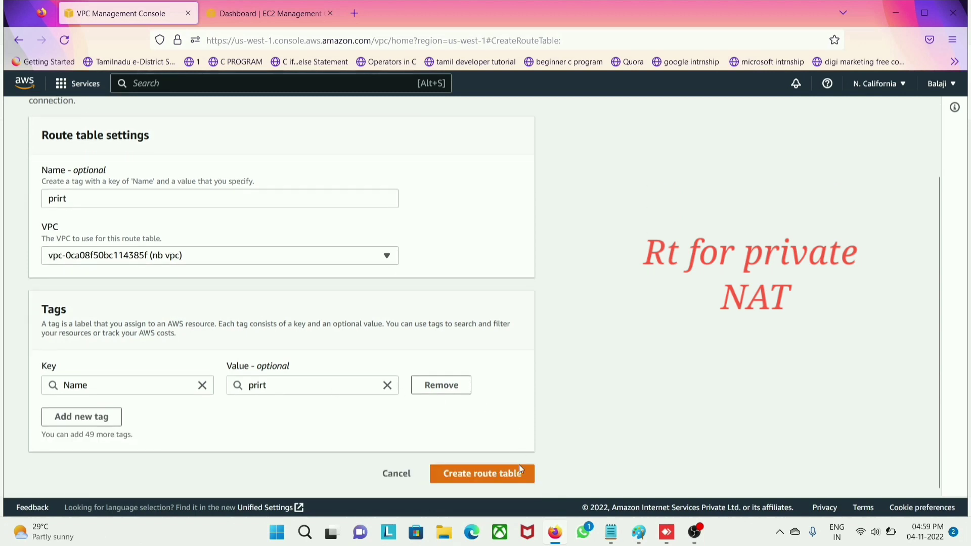
click(481, 474)
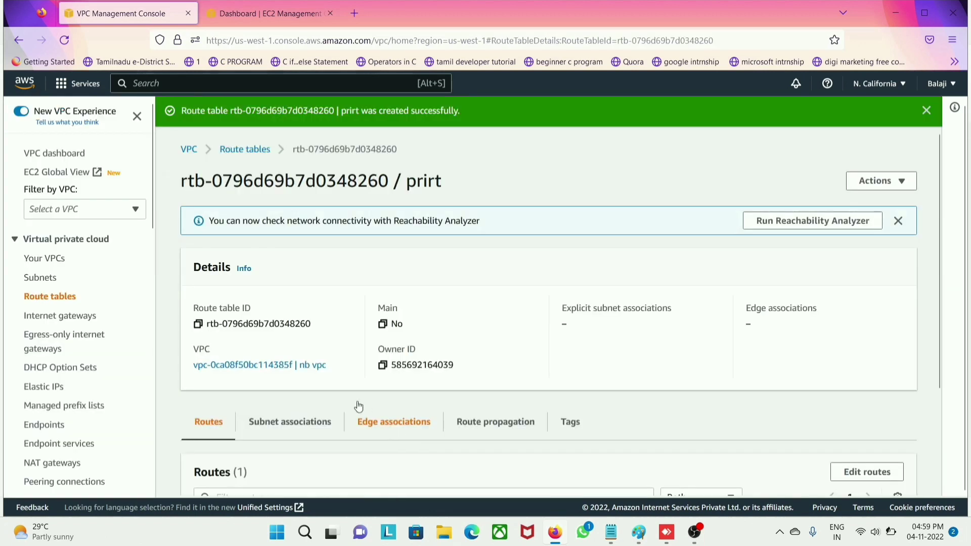
Step: Add a route to the prirt route table with destination 0.0.0.0/0 and the NAT gateway natgy as target, and save it
click(55, 297)
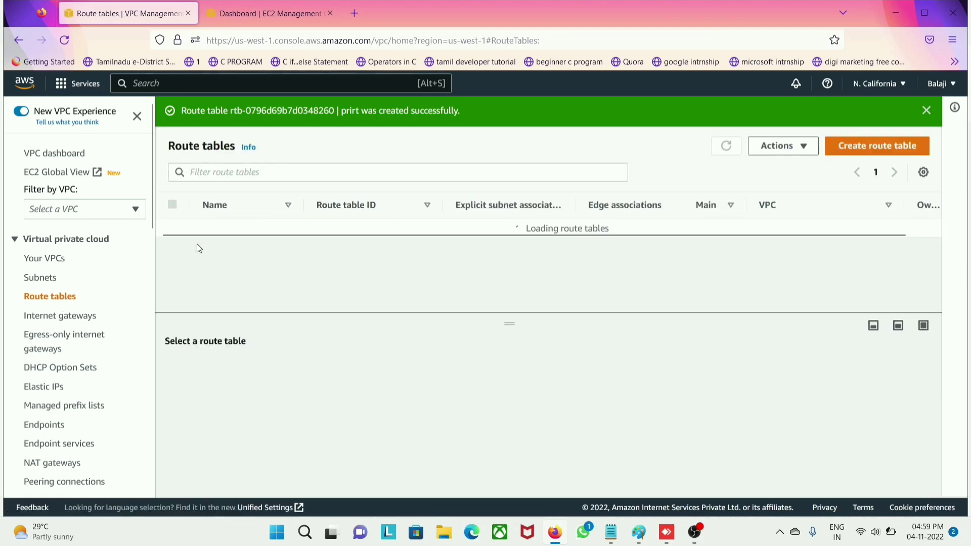
click(172, 266)
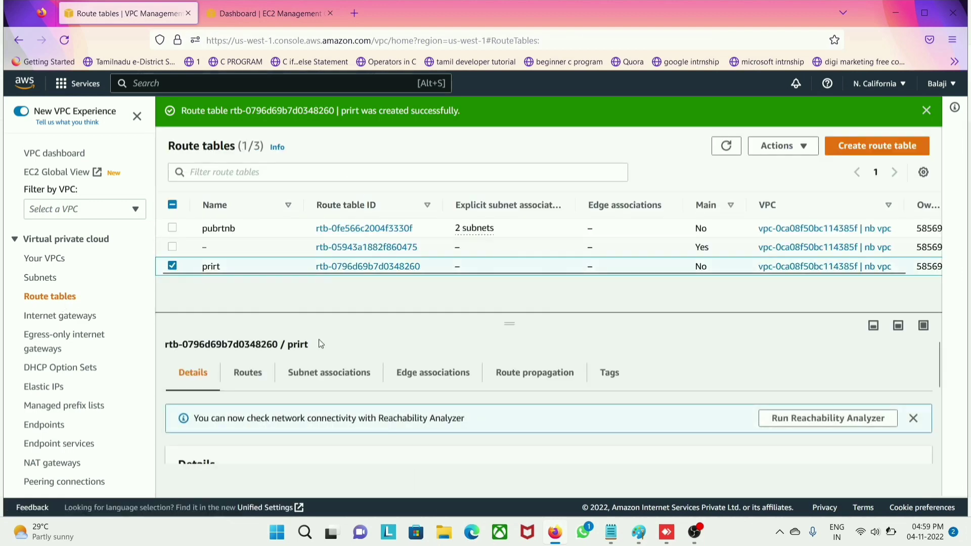
click(265, 376)
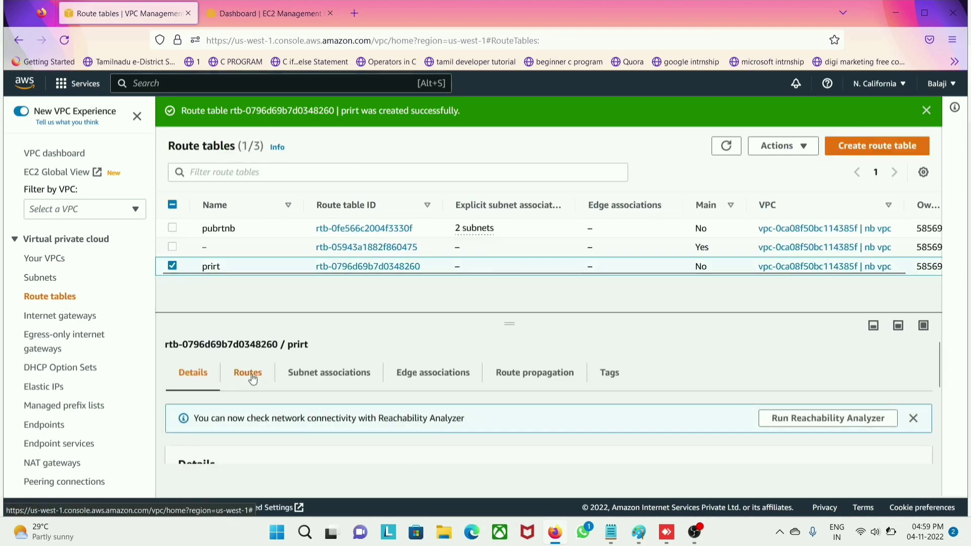
click(881, 424)
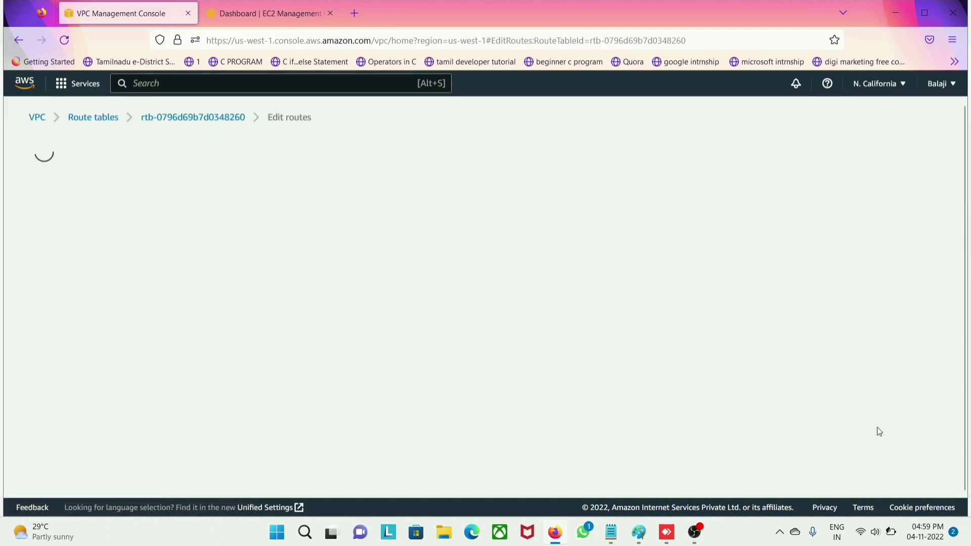
click(82, 269)
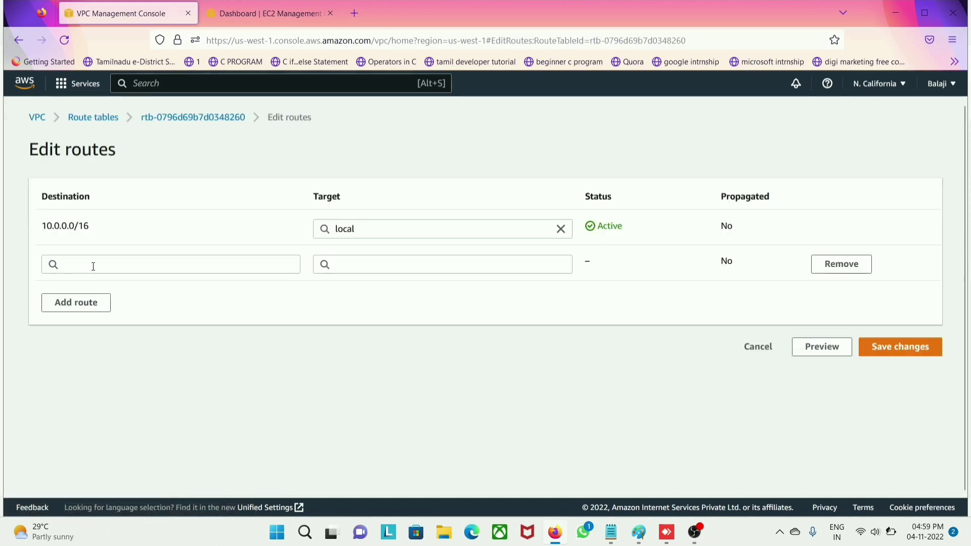
click(93, 266)
click(82, 284)
click(343, 264)
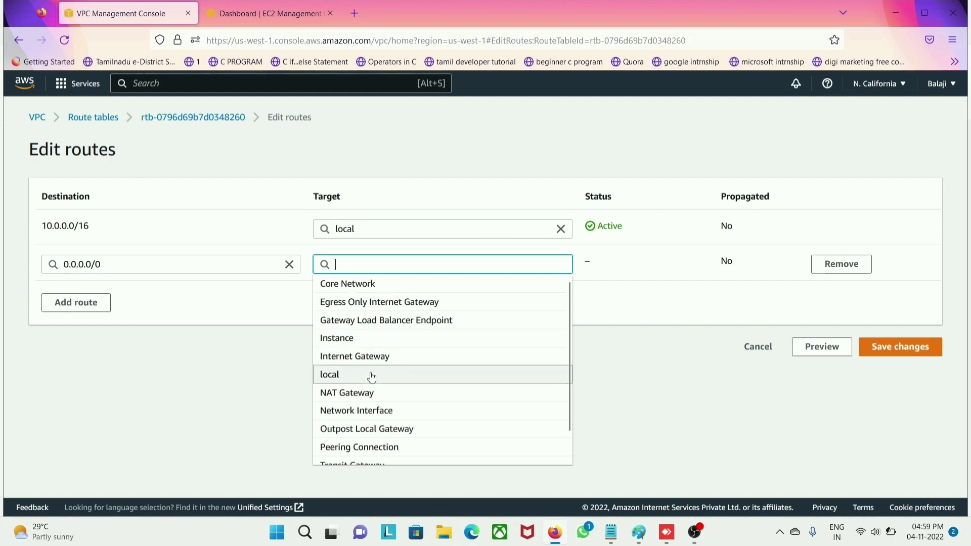
click(357, 393)
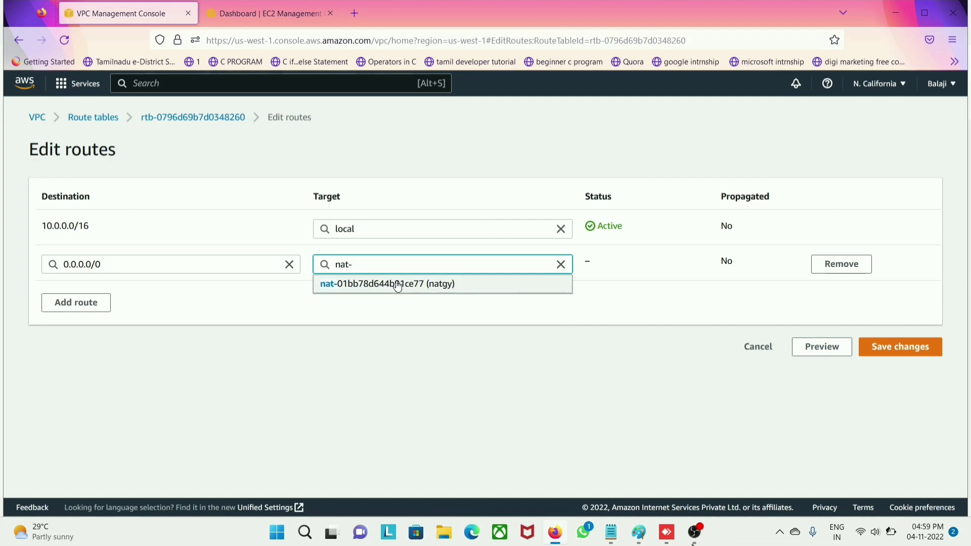
click(459, 286)
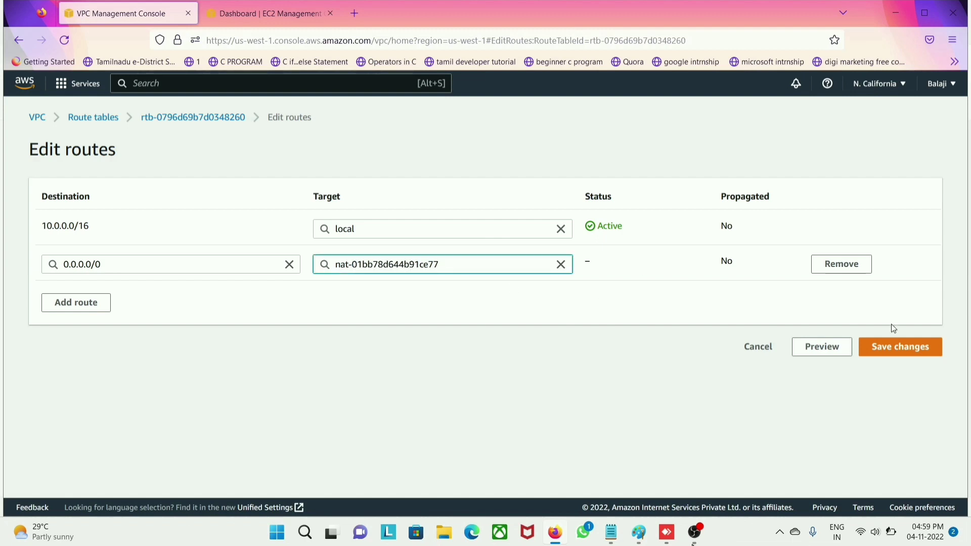
click(901, 347)
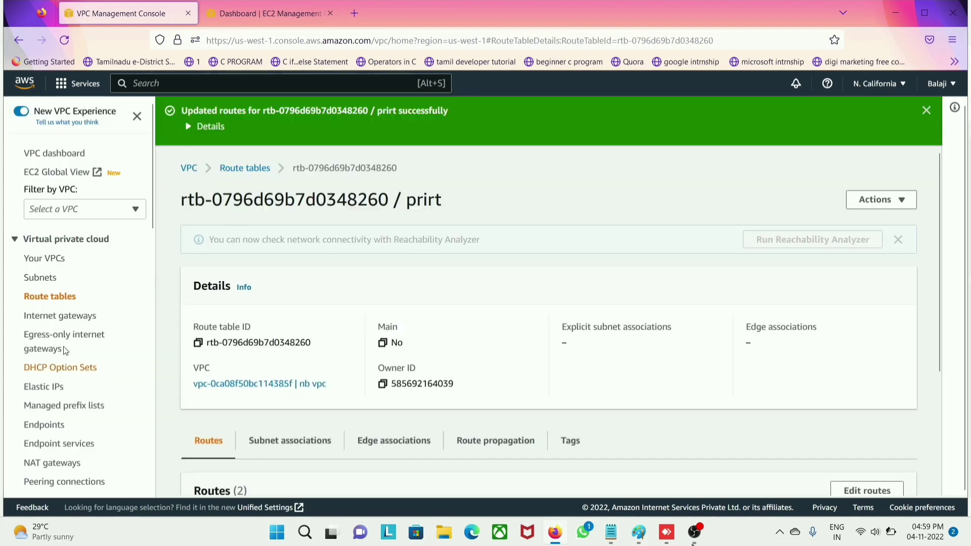
Step: Associate the private subnets subpri1 and sub4pri with the prirt route table and save the associations
click(293, 441)
scroll(556, 404, down, 3)
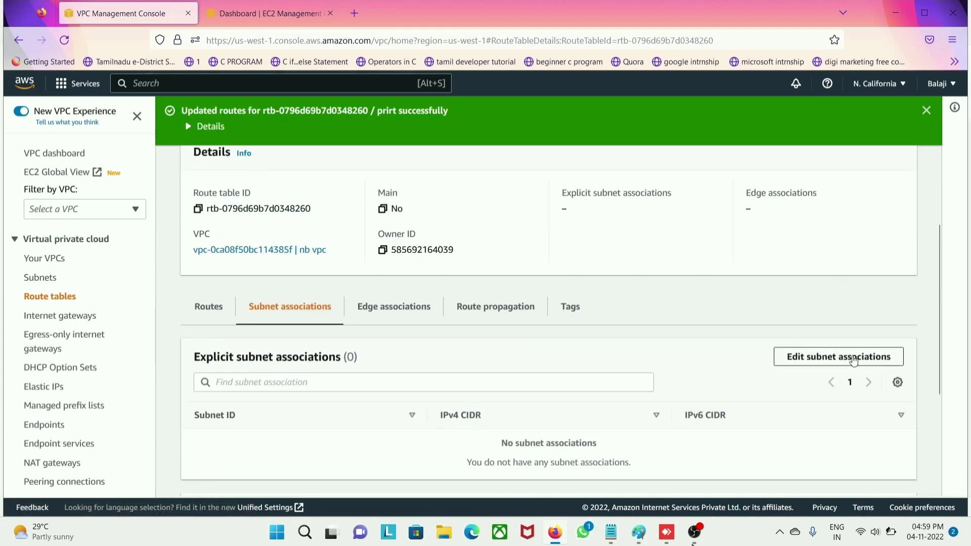
click(854, 360)
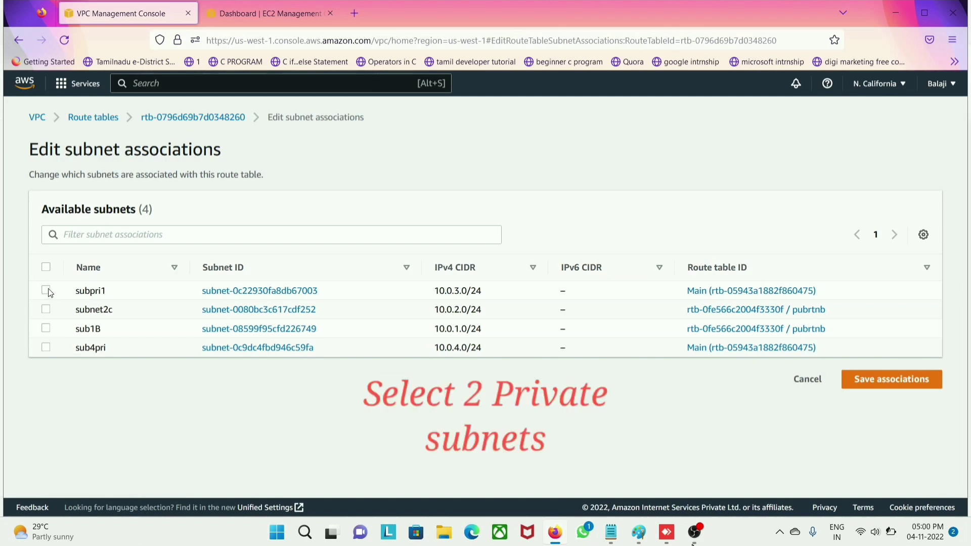
click(46, 290)
click(44, 348)
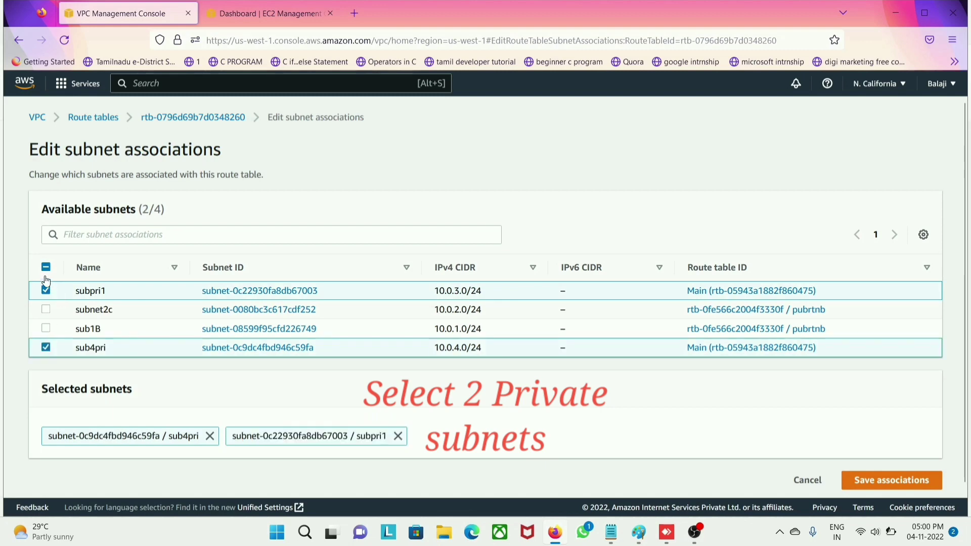
click(897, 484)
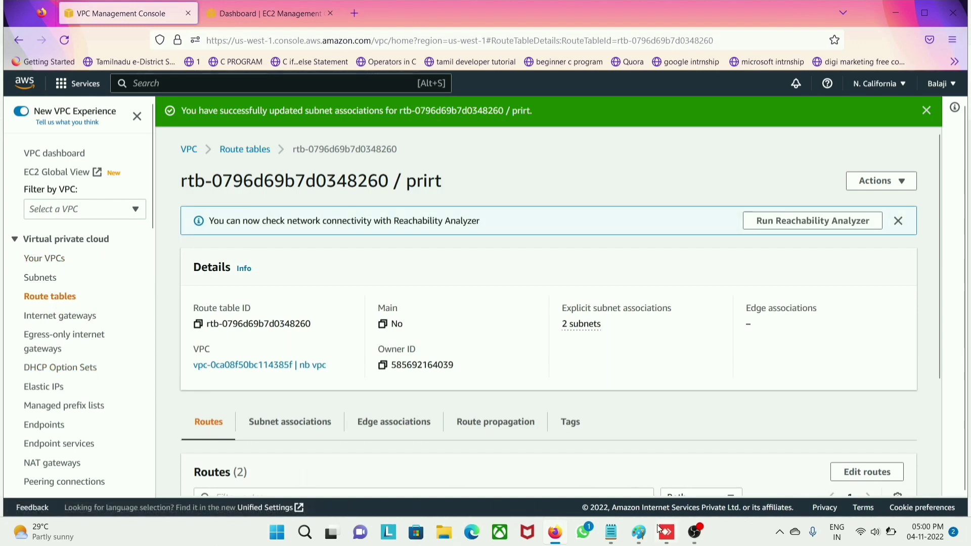
Step: Switch to the Notepad checklist and review the basic setup items, starting with the VPC creation line
click(614, 534)
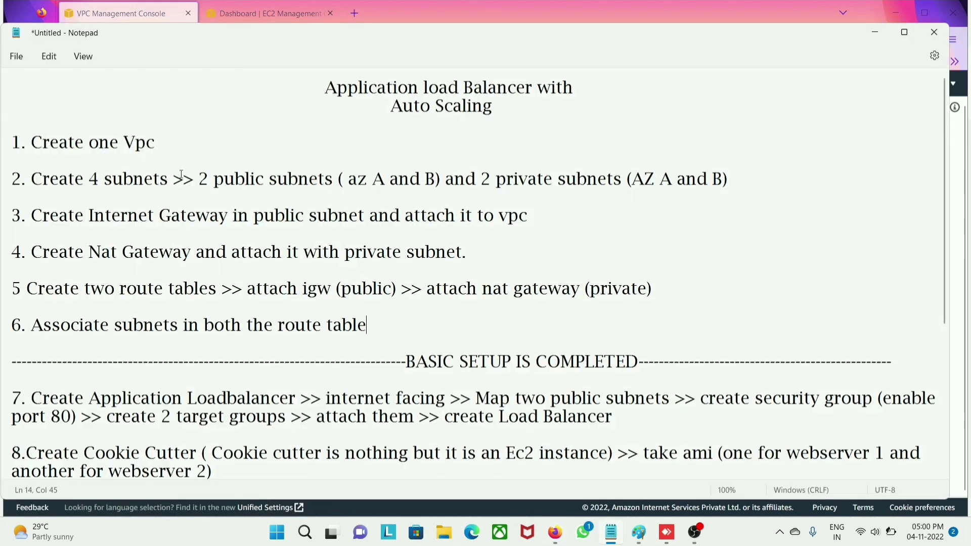
click(161, 154)
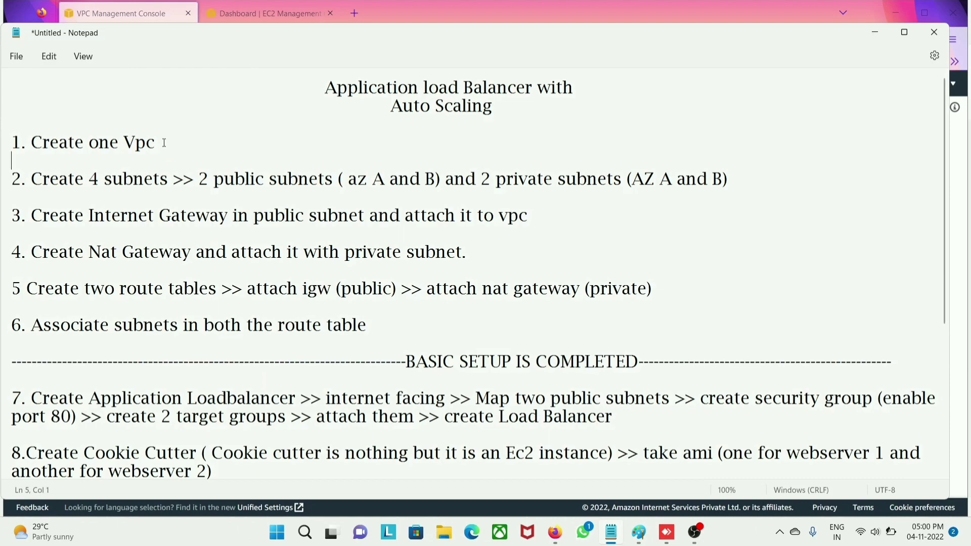
drag(31, 143, 81, 144)
click(183, 154)
Step: In the architecture diagram in Paint, draw check marks on the VPC and both public subnets, and outline the internet gateway with its arrows
drag(144, 88, 252, 61)
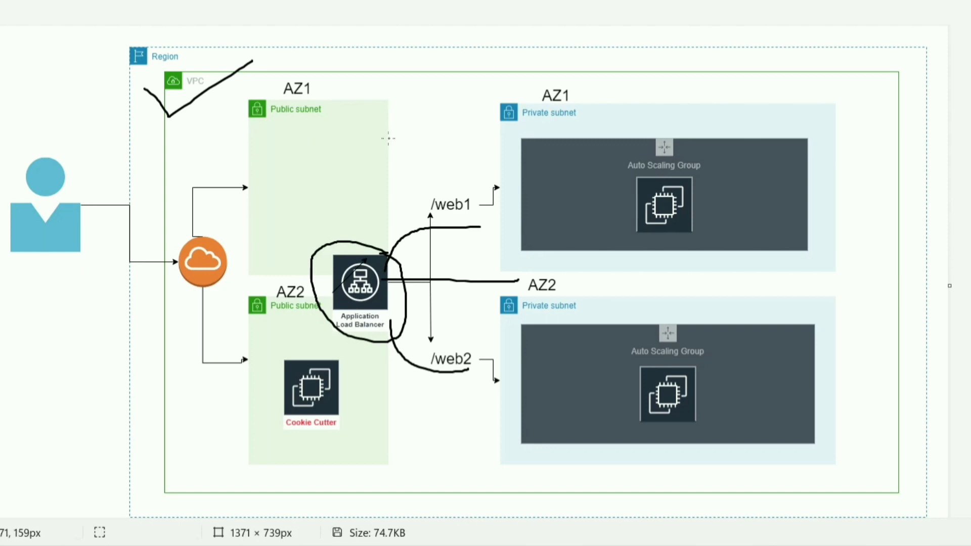
mouse_move(235, 145)
mouse_down()
mouse_move(261, 162)
mouse_move(323, 120)
mouse_up()
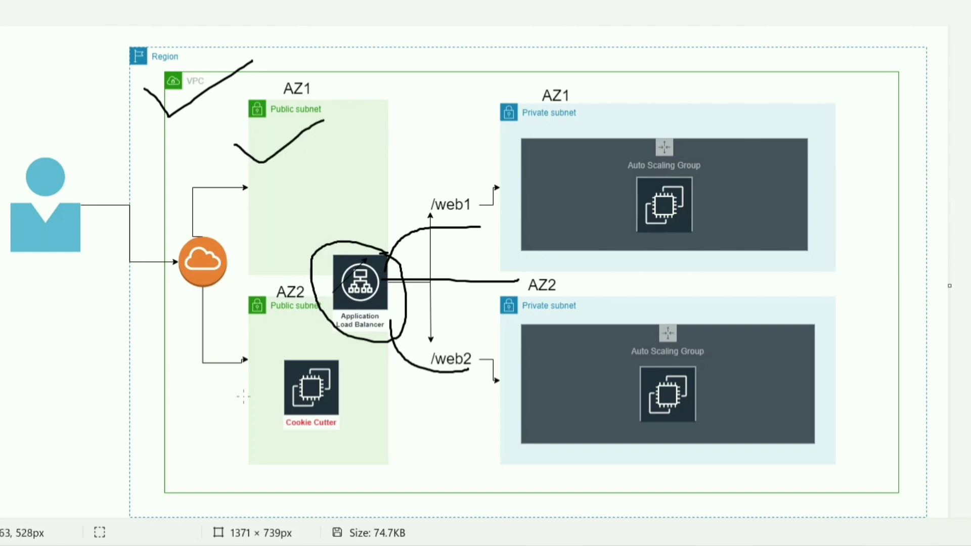
drag(243, 397, 312, 364)
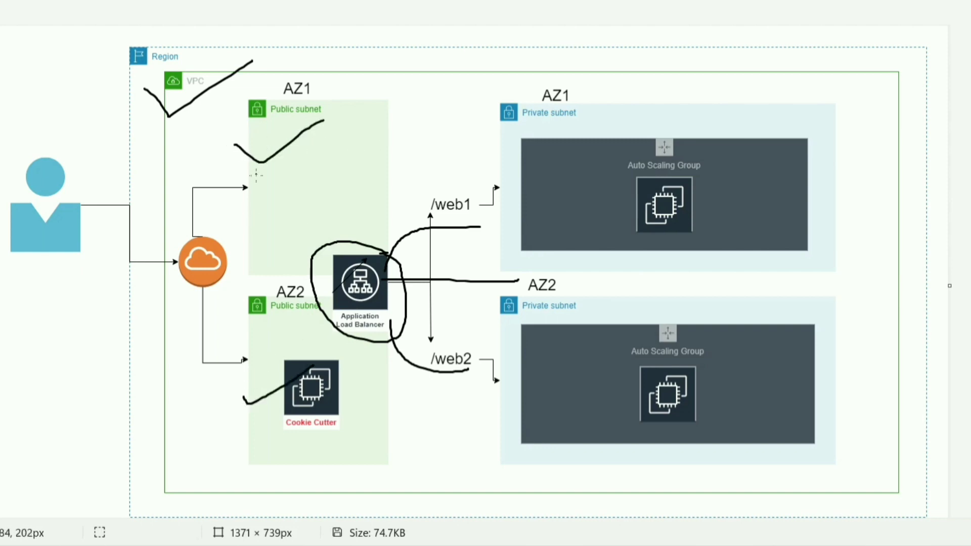
mouse_move(228, 177)
mouse_down()
mouse_move(176, 234)
mouse_move(185, 363)
mouse_move(251, 294)
mouse_move(249, 164)
mouse_move(185, 163)
mouse_up()
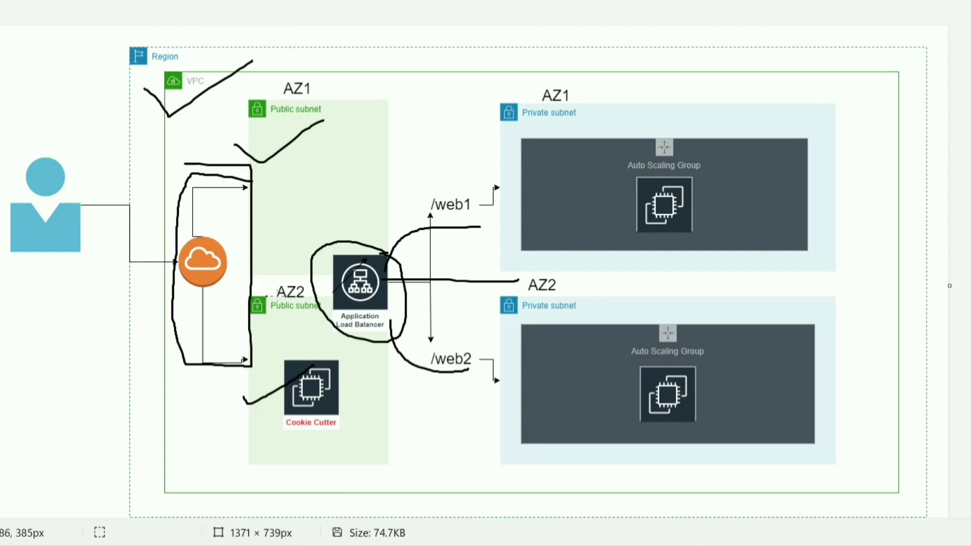
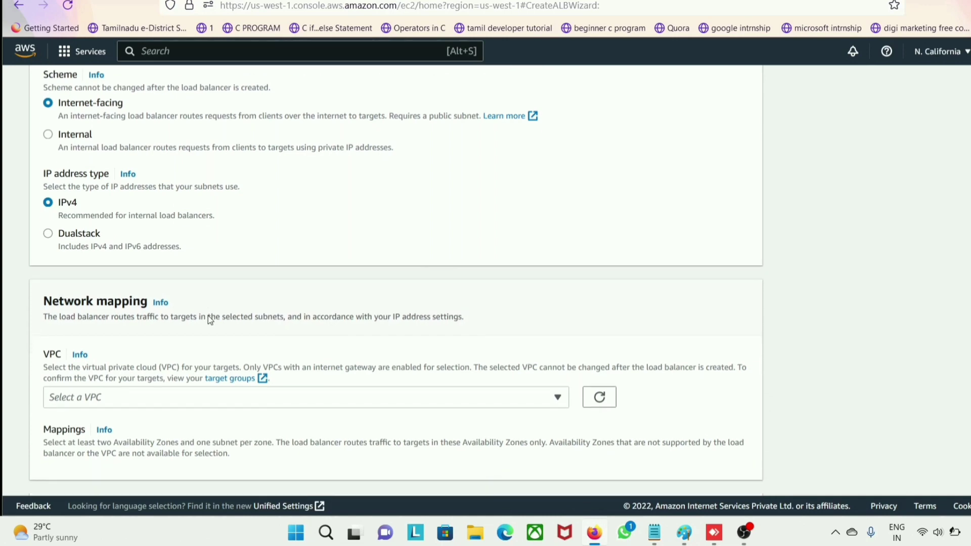
Step: Select nb vpc for the load balancer's network mapping and map zone us-west-1b to the public subnet sub1B
click(154, 290)
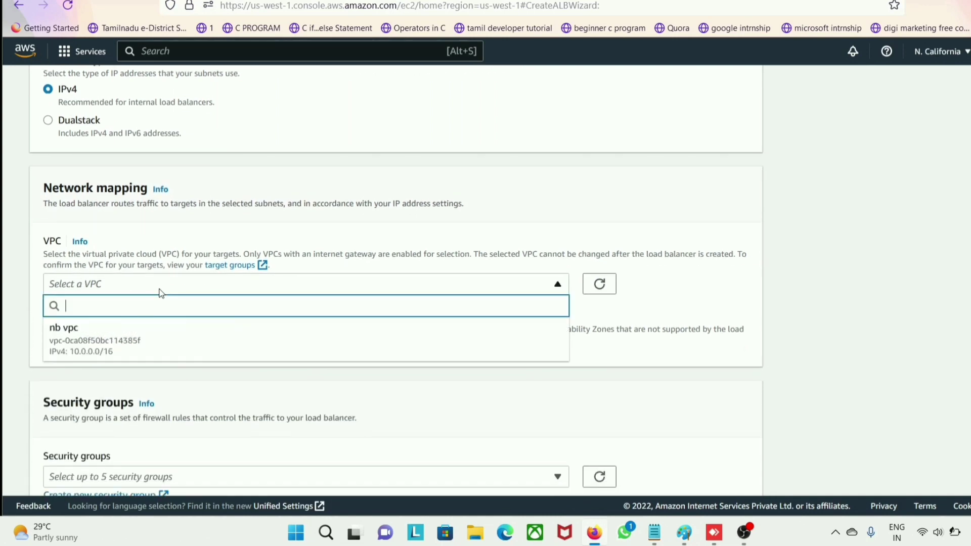
click(154, 341)
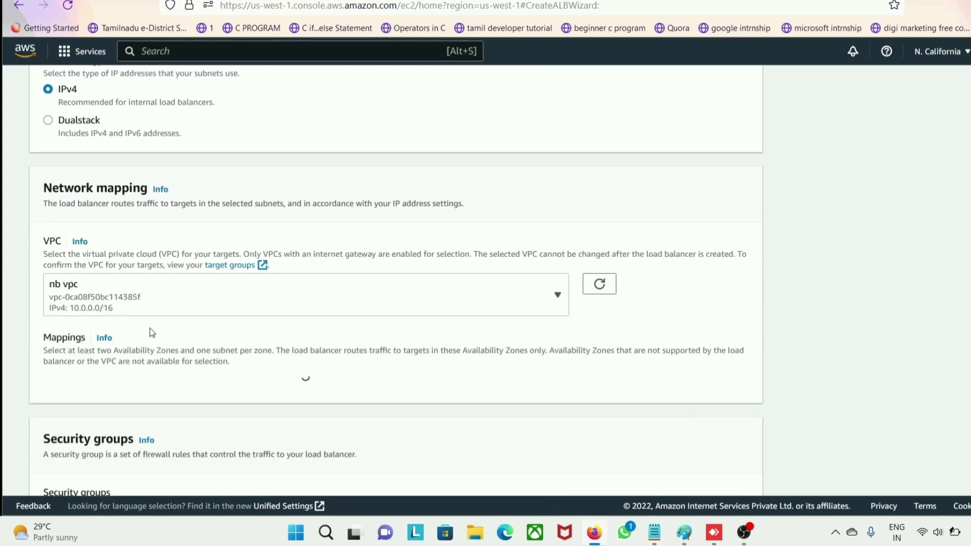
scroll(177, 329, down, 3)
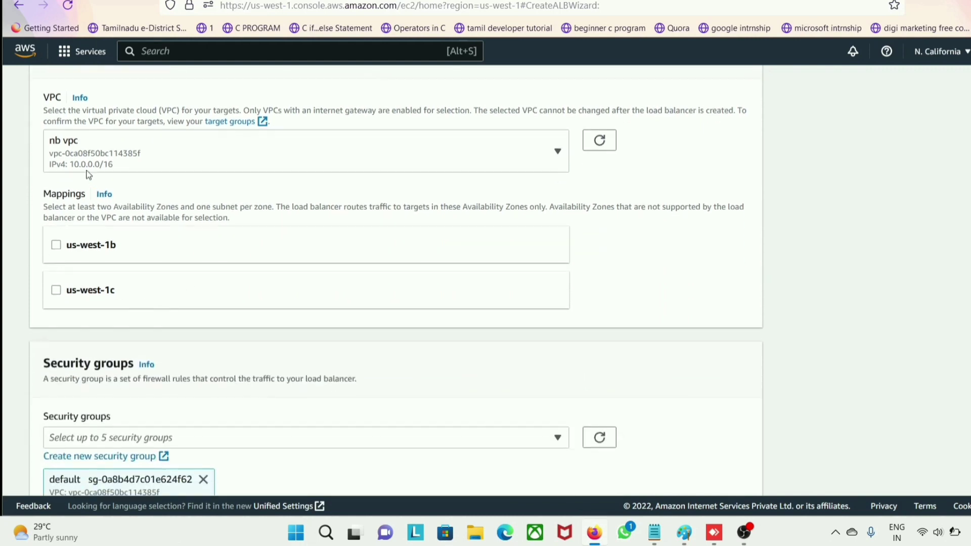
click(56, 246)
click(290, 306)
click(323, 348)
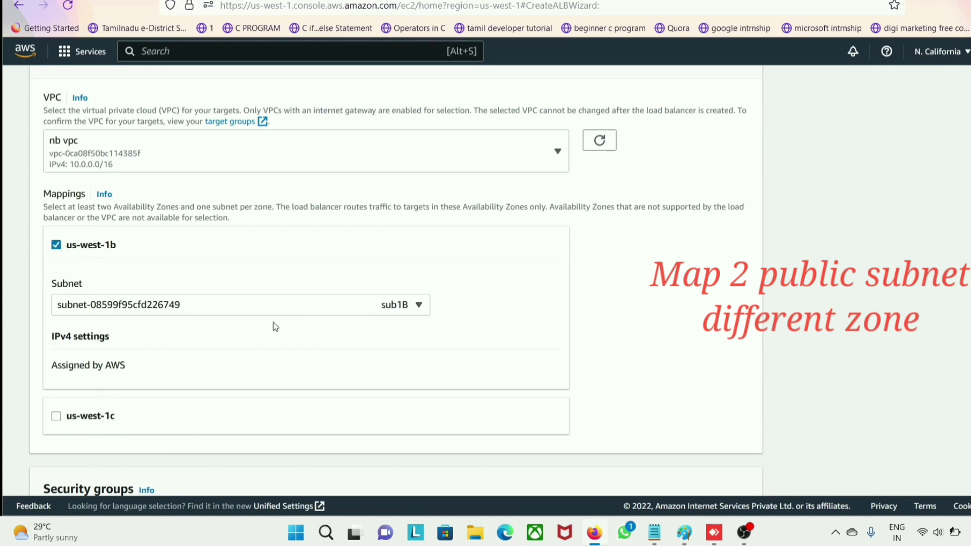
click(383, 305)
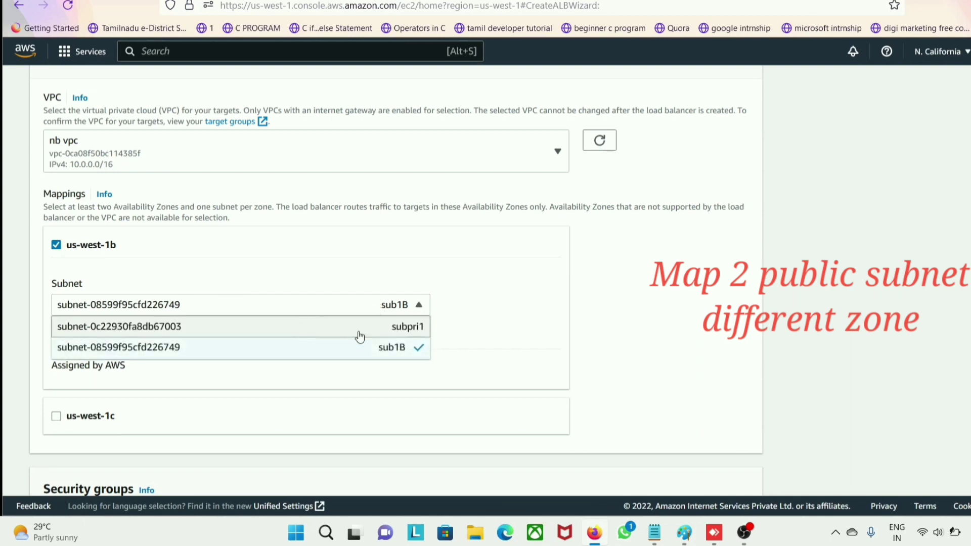
click(351, 354)
Step: Enable zone us-west-1c in the load balancer mappings and map it to the public subnet subnet2c
click(57, 416)
scroll(228, 397, down, 2)
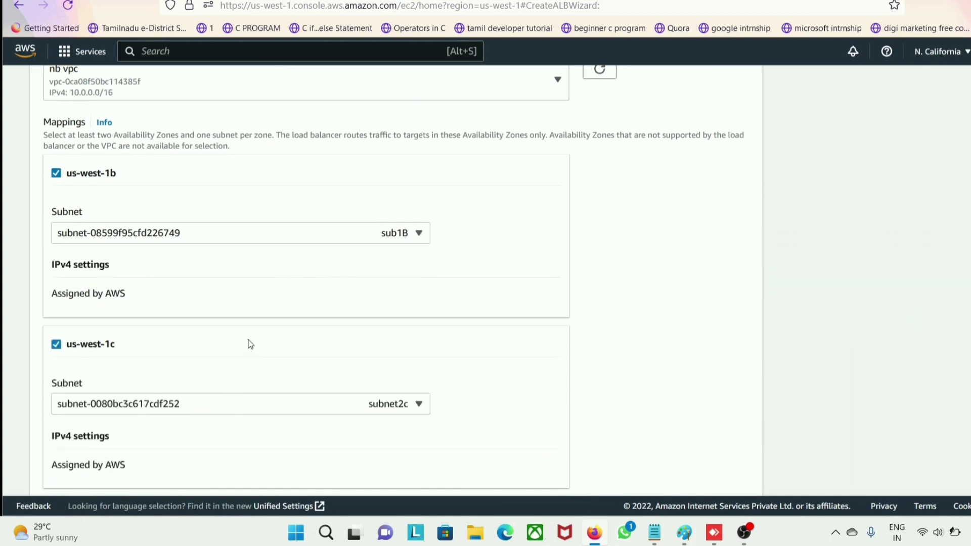
scroll(267, 327, up, 3)
scroll(221, 273, down, 3)
click(345, 410)
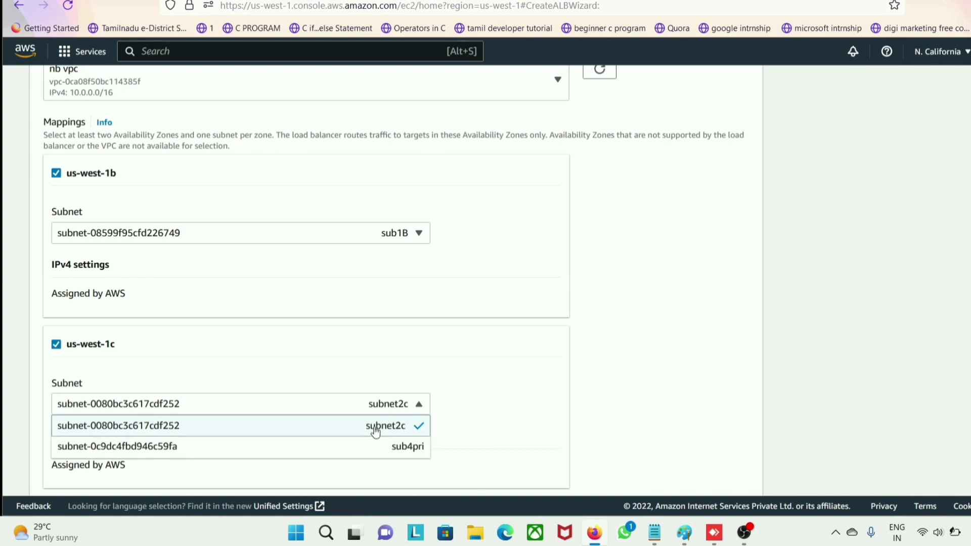
click(373, 426)
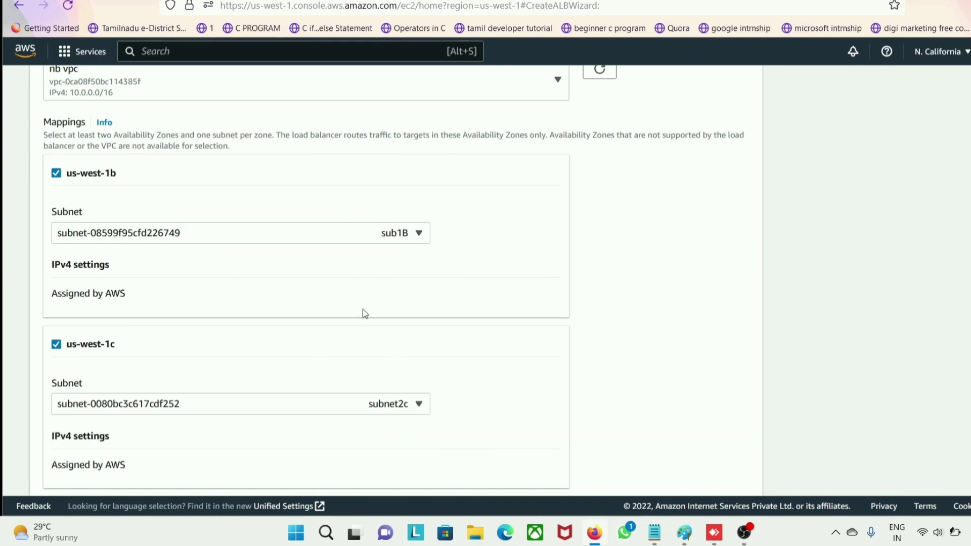
Step: Remove the default security group from the load balancer and open the form for creating a new security group
scroll(399, 421, down, 6)
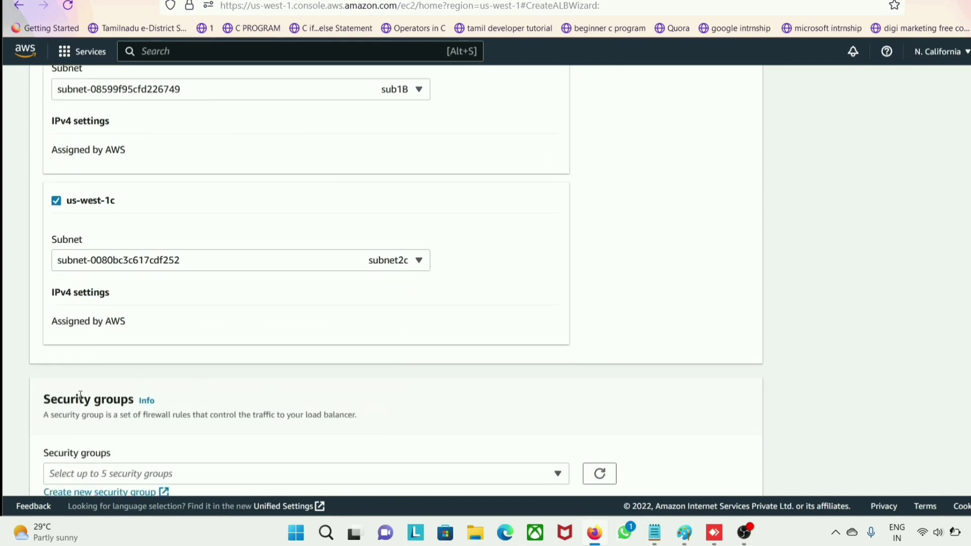
scroll(366, 303, down, 2)
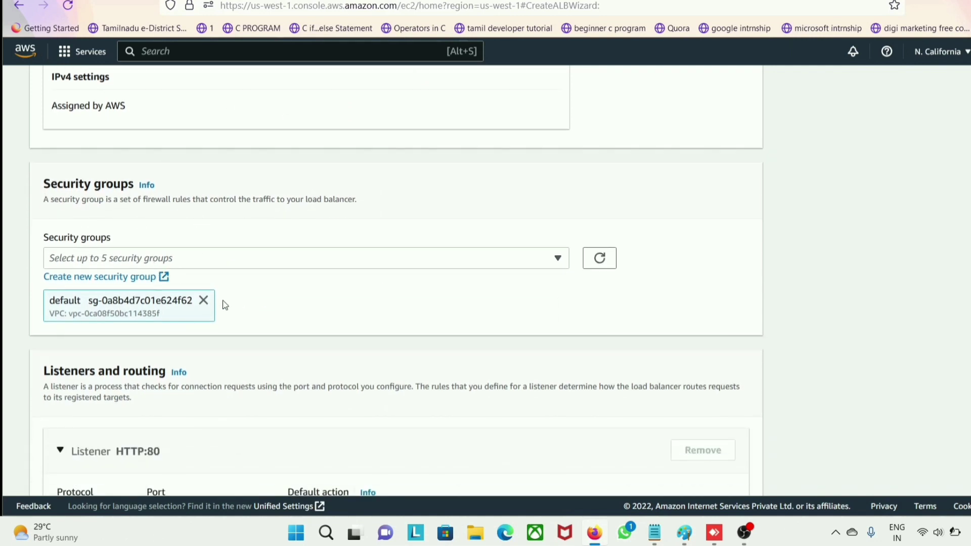
click(203, 301)
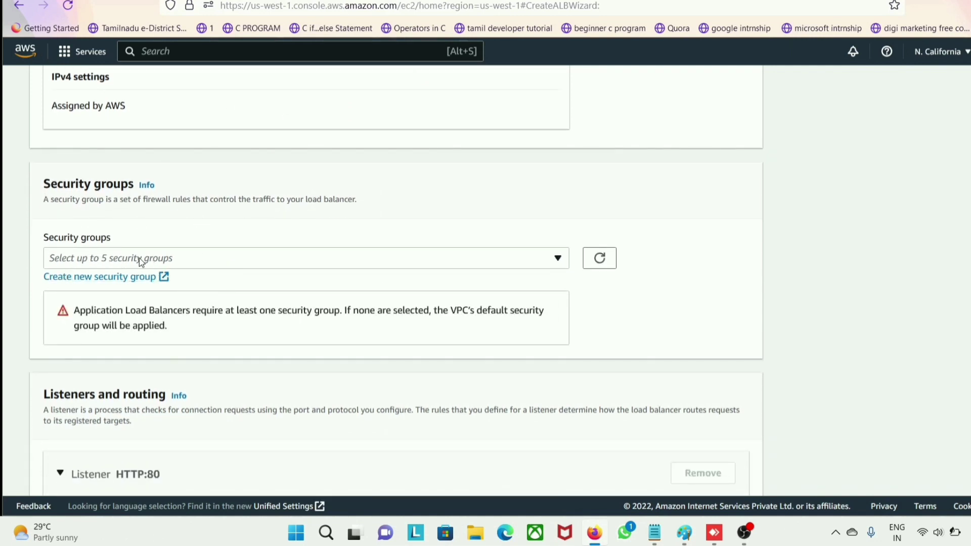
click(140, 258)
click(262, 259)
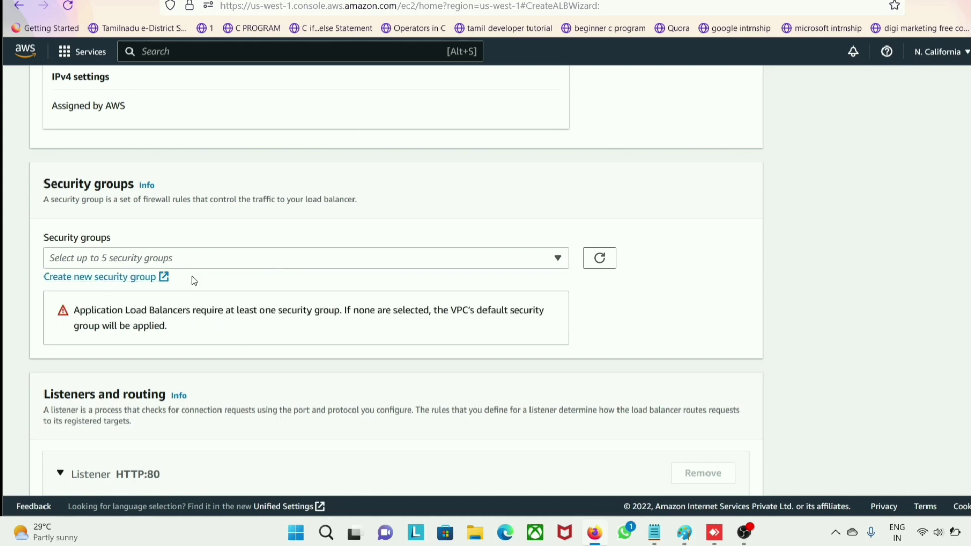
click(148, 280)
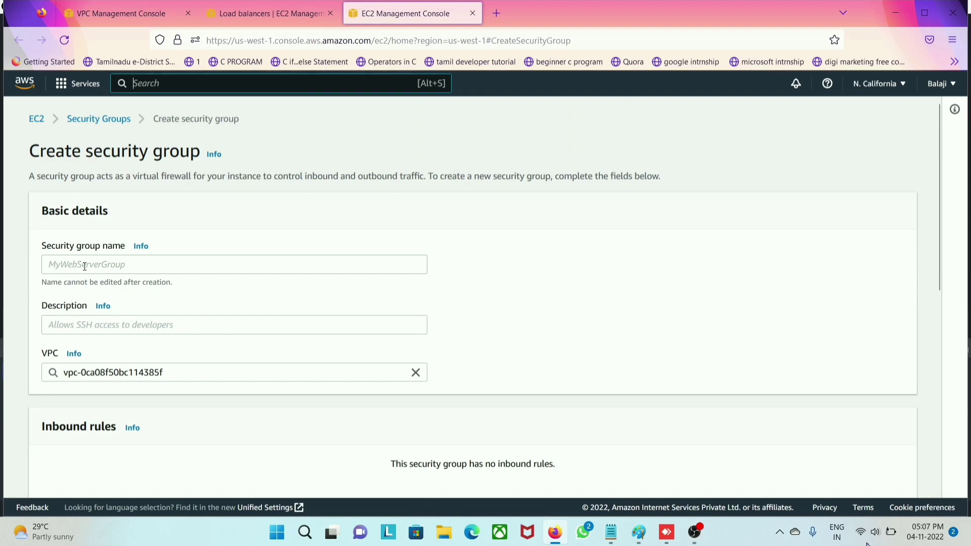
Step: Name the new security group nbalbsg, enter the description "all" and select nb vpc as its VPC
click(85, 266)
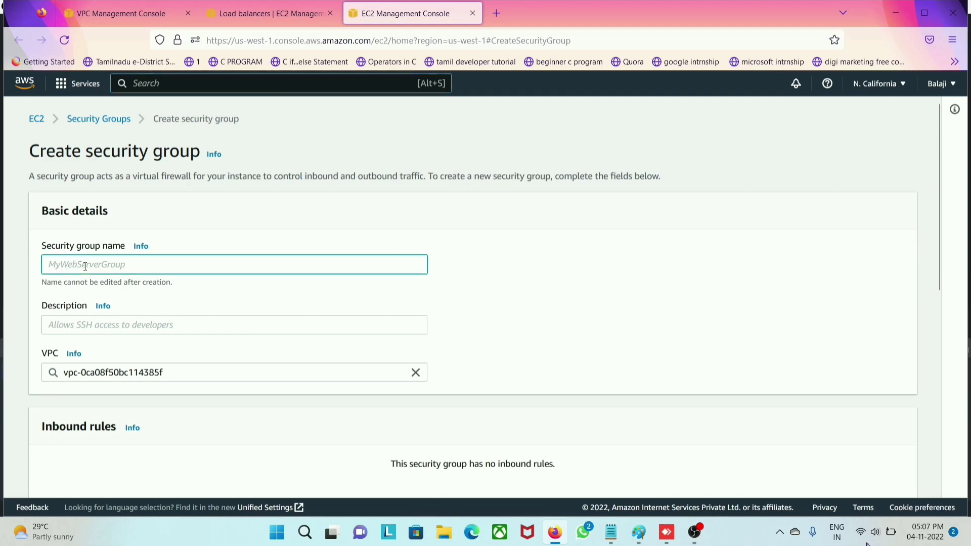
text(nbalbsg)
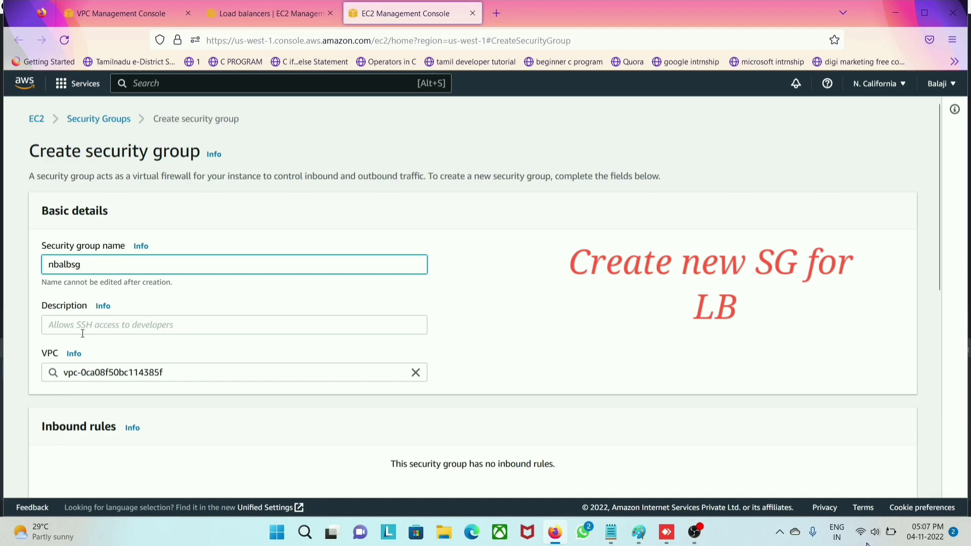
click(86, 323)
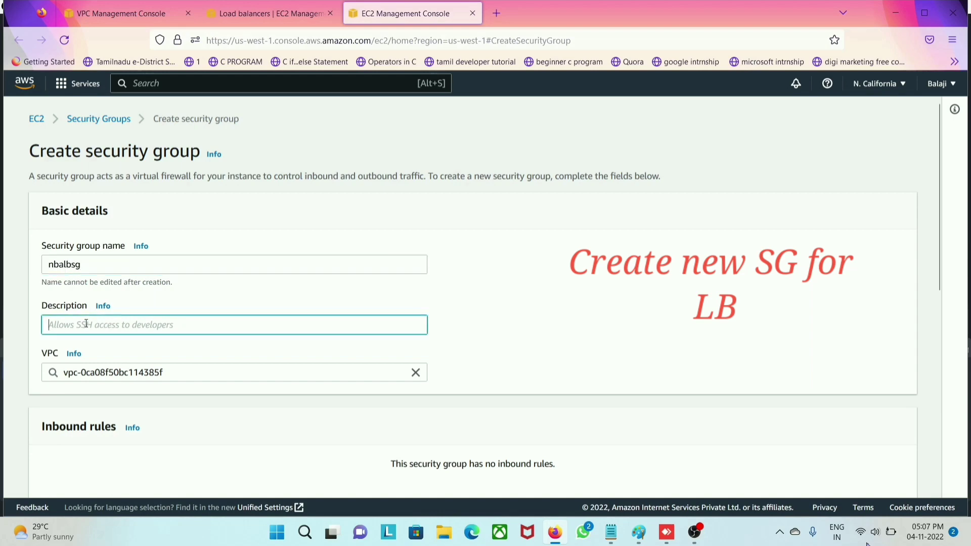
text(all)
scroll(119, 347, down, 3)
click(415, 239)
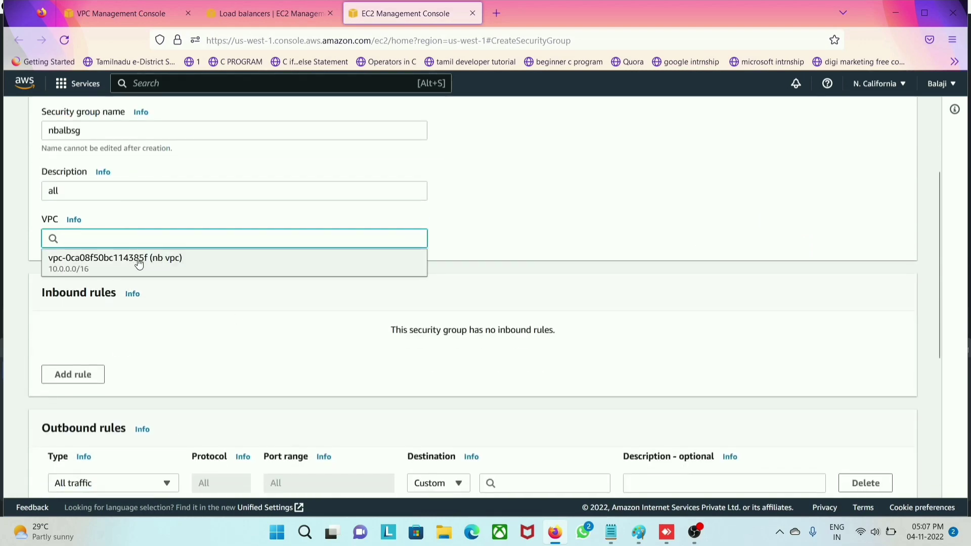
click(177, 265)
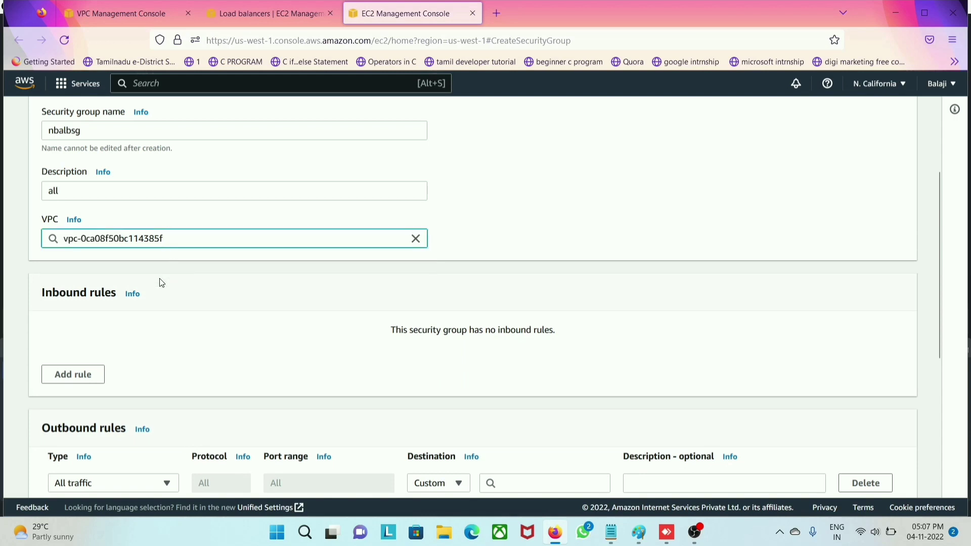
Step: Add an inbound HTTP rule on port 80 with source Anywhere-IPv4, and create the security group
click(87, 373)
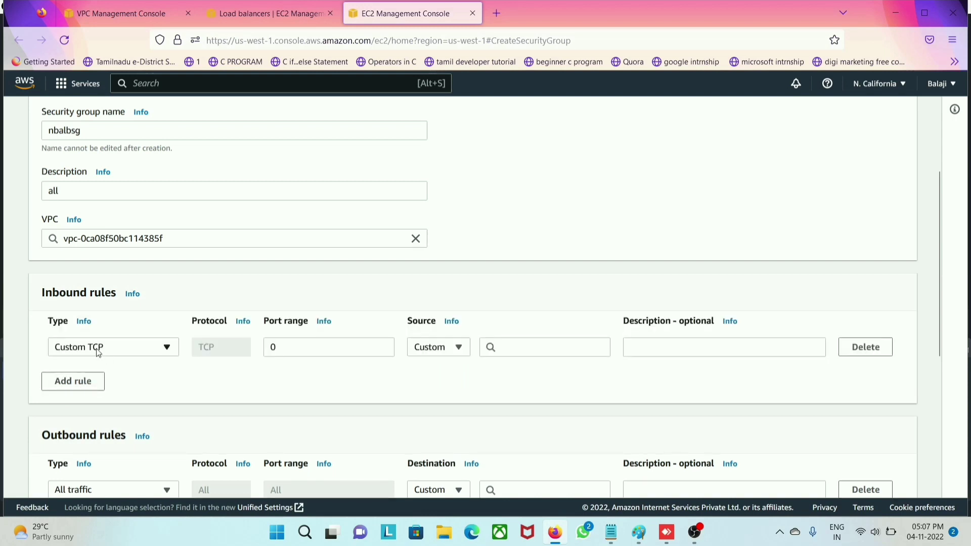
click(116, 347)
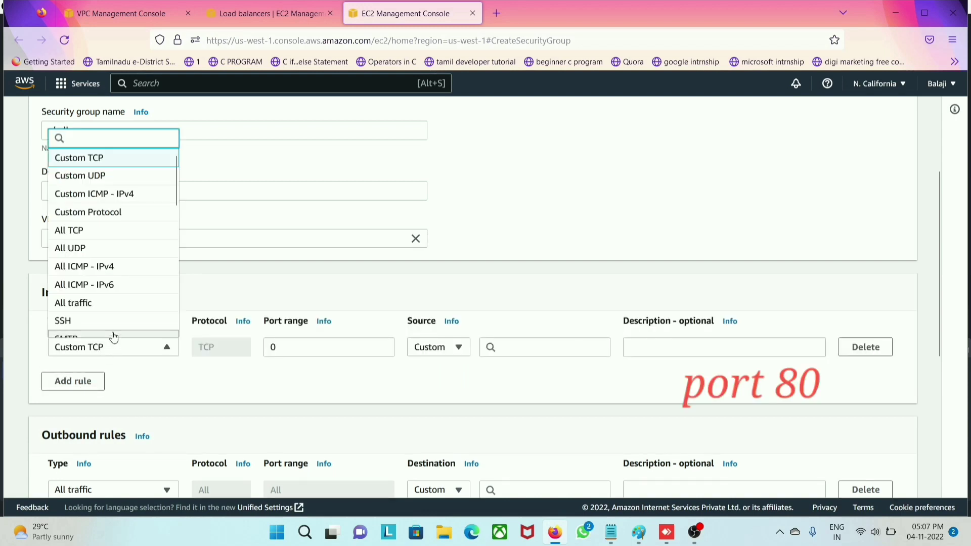
scroll(115, 283, down, 5)
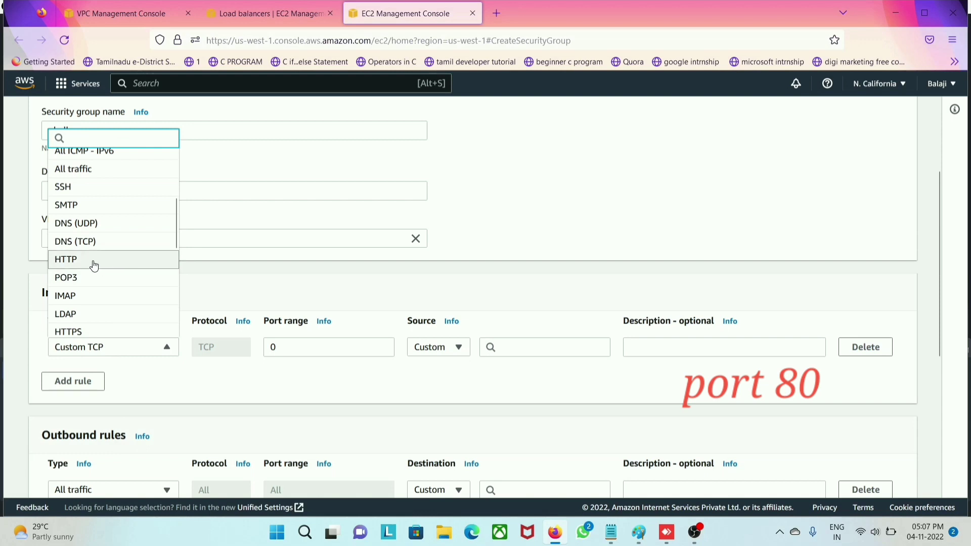
click(93, 262)
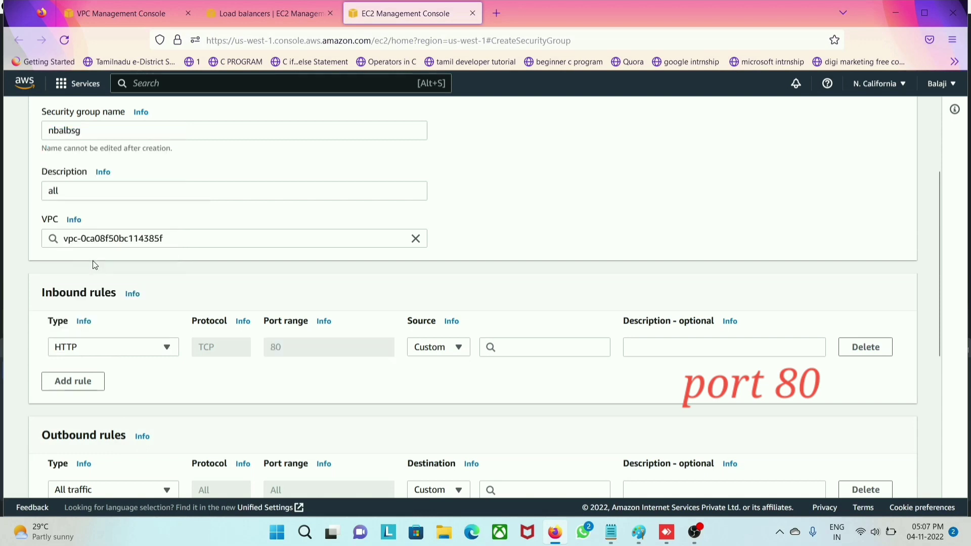
click(451, 354)
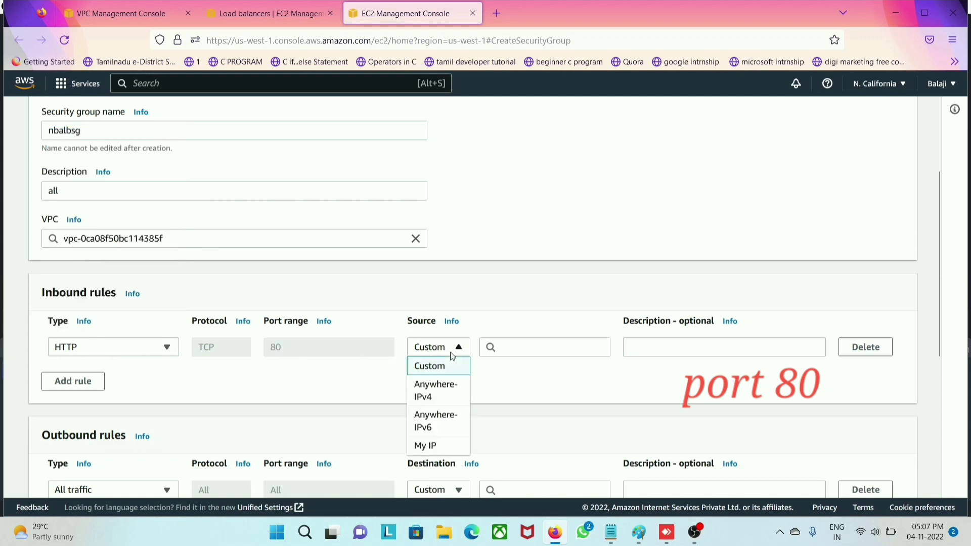
click(445, 398)
scroll(420, 437, down, 5)
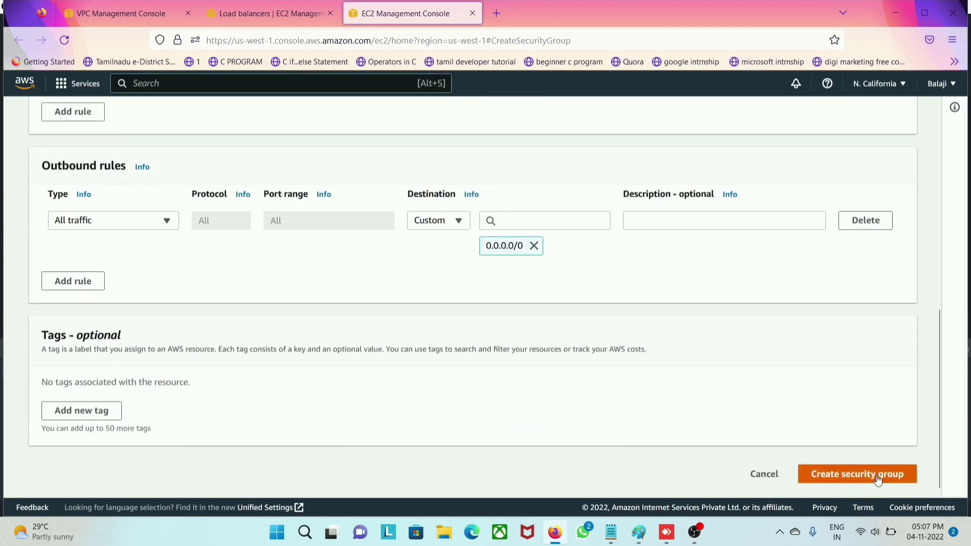
click(865, 477)
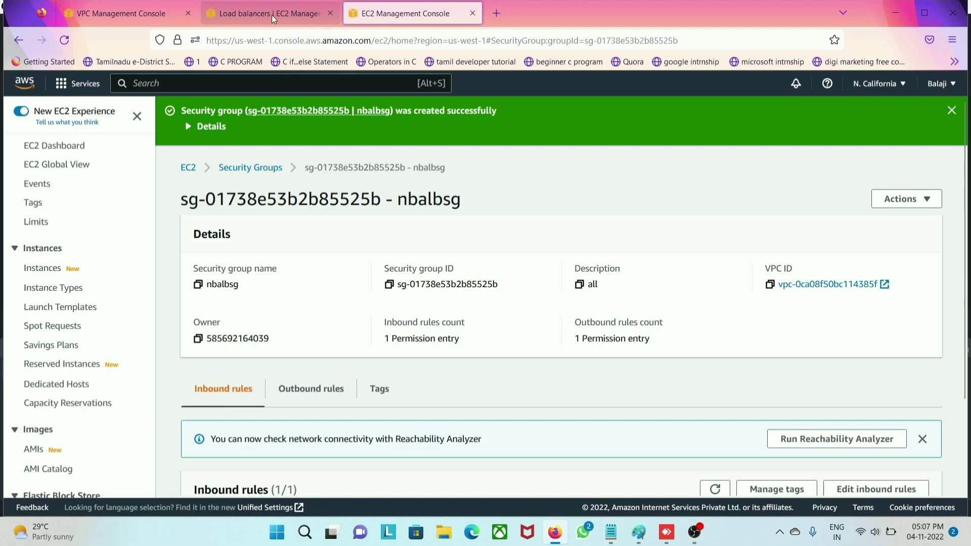
Step: Return to the load balancer form, refresh the security group list and replace the default group with nbalbsg
click(272, 14)
click(563, 280)
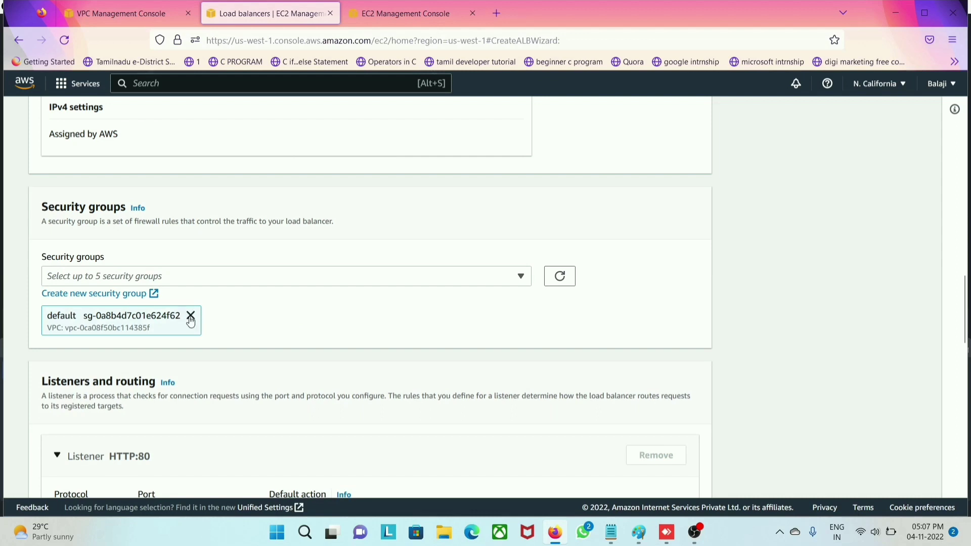
click(190, 316)
click(147, 277)
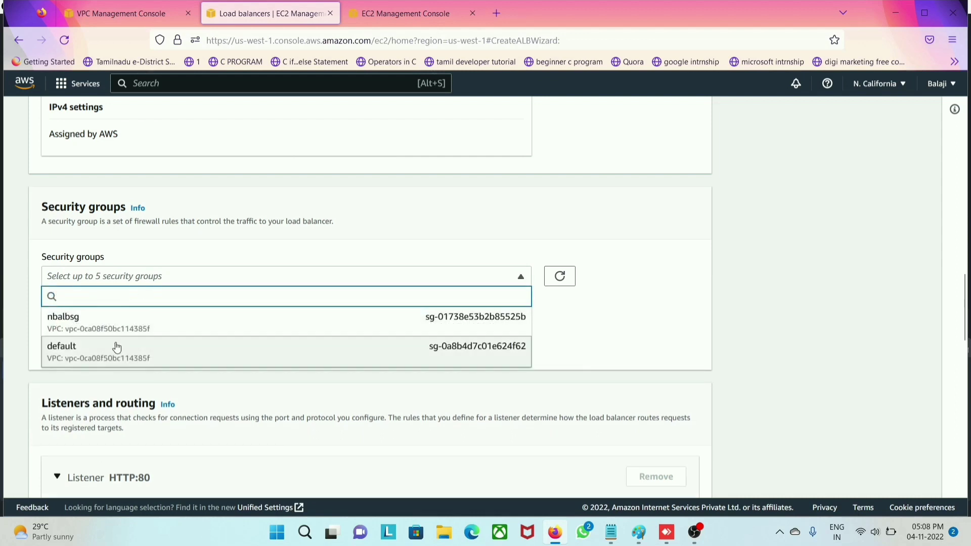
click(163, 325)
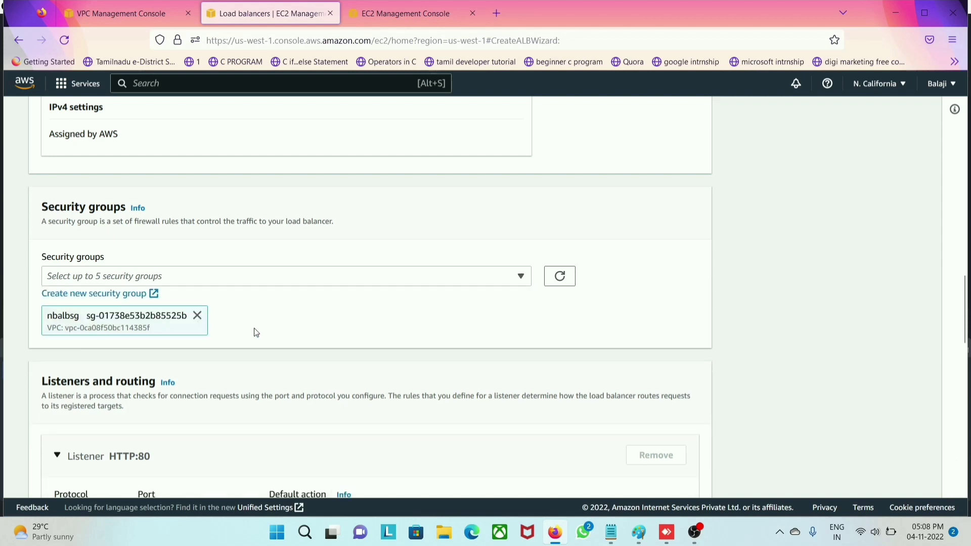
Step: Examine the HTTP:80 listener's protocol, port and target group action in the load balancer form
scroll(253, 333, down, 3)
scroll(78, 317, down, 1)
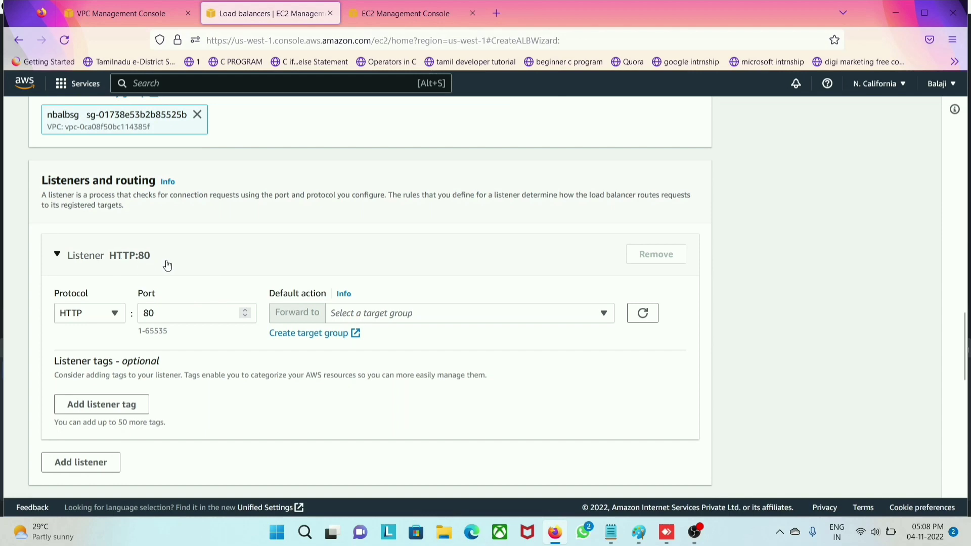
drag(165, 265, 97, 264)
click(97, 264)
click(189, 273)
scroll(211, 301, down, 1)
scroll(212, 301, down, 2)
scroll(344, 195, up, 1)
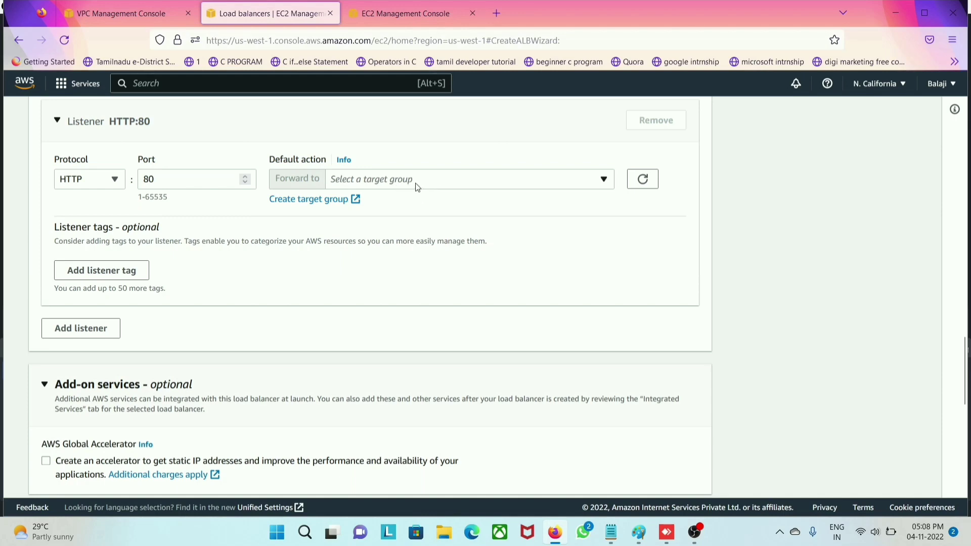
Step: Check the Notepad checklist, and circle the /web1 and /web2 labels in the architecture diagram in Paint
click(611, 533)
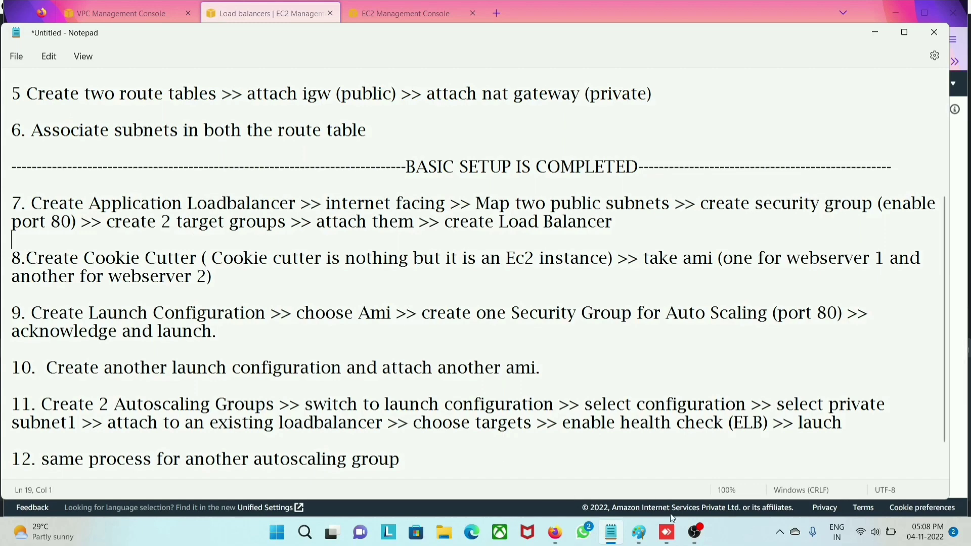
click(639, 534)
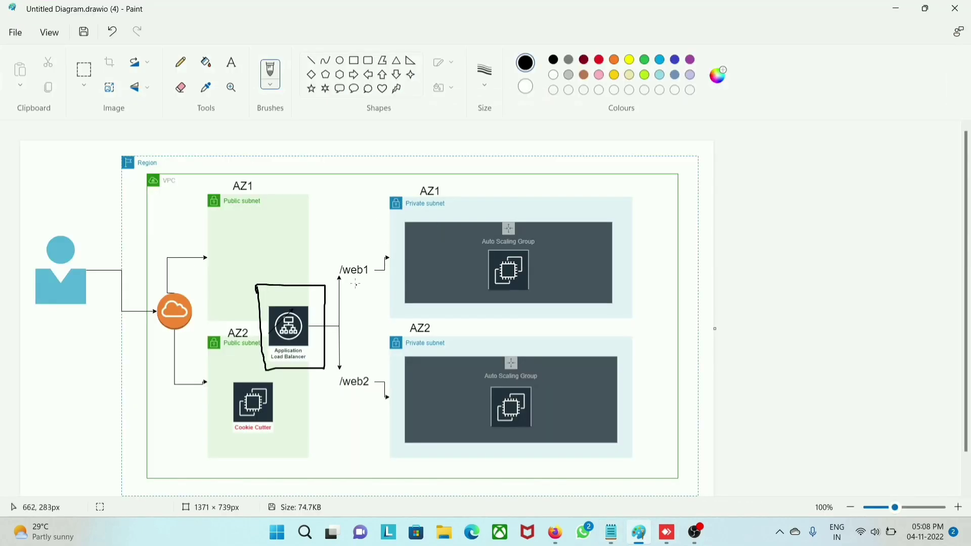
mouse_move(336, 265)
mouse_down()
mouse_move(339, 280)
mouse_move(354, 253)
mouse_move(334, 276)
mouse_up()
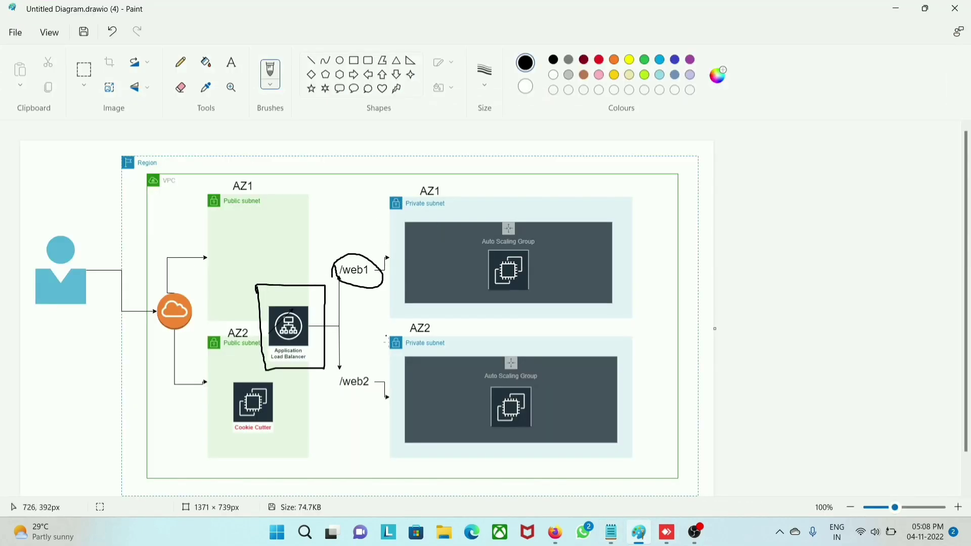
mouse_move(379, 371)
mouse_down()
mouse_move(343, 365)
mouse_move(360, 398)
mouse_move(374, 371)
mouse_up()
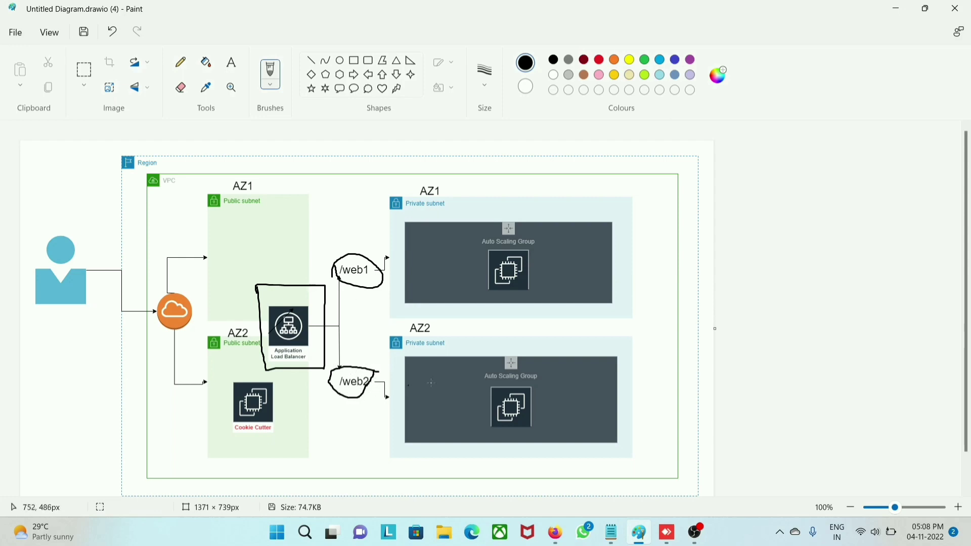
Step: Return from Paint and Notepad to the load balancer form, and open the target group creation page for the HTTP:80 listener
click(896, 9)
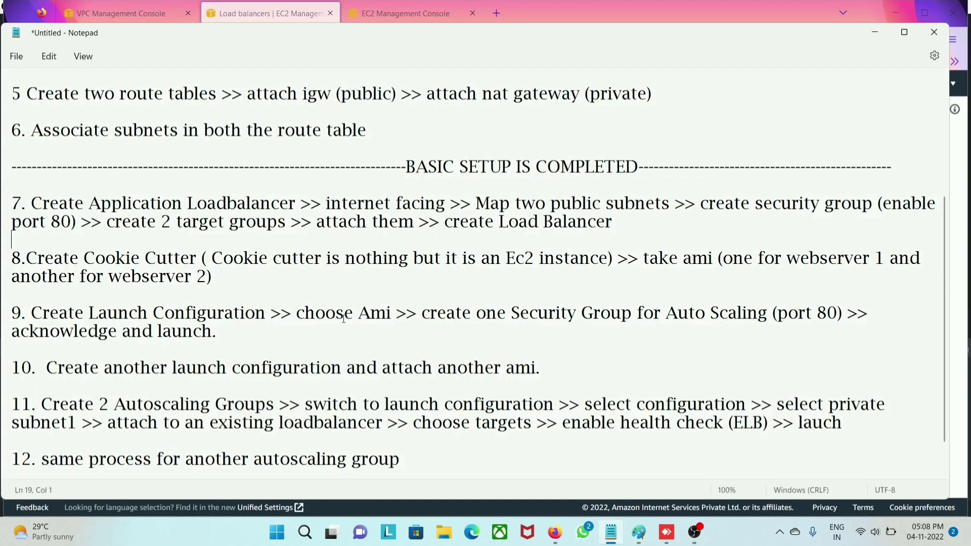
click(874, 33)
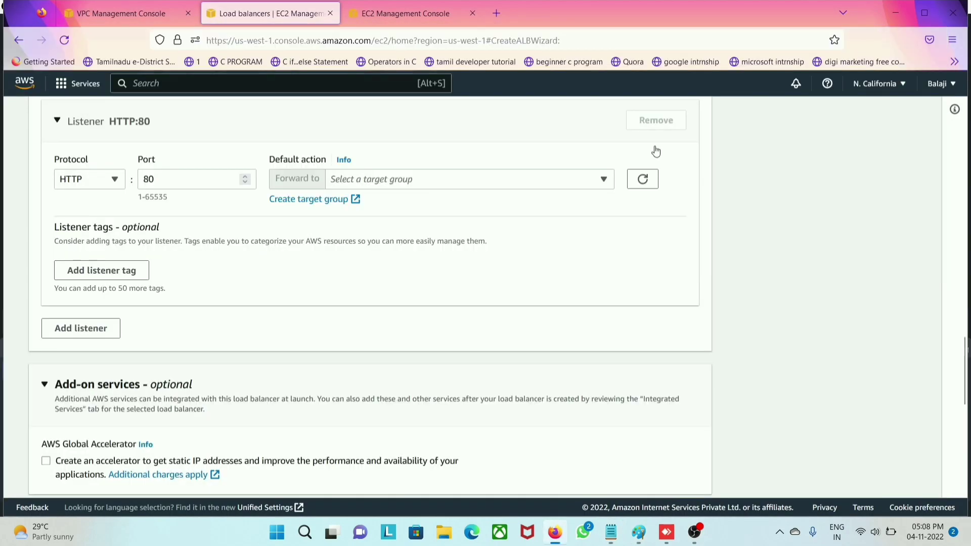
click(318, 199)
click(292, 12)
click(420, 16)
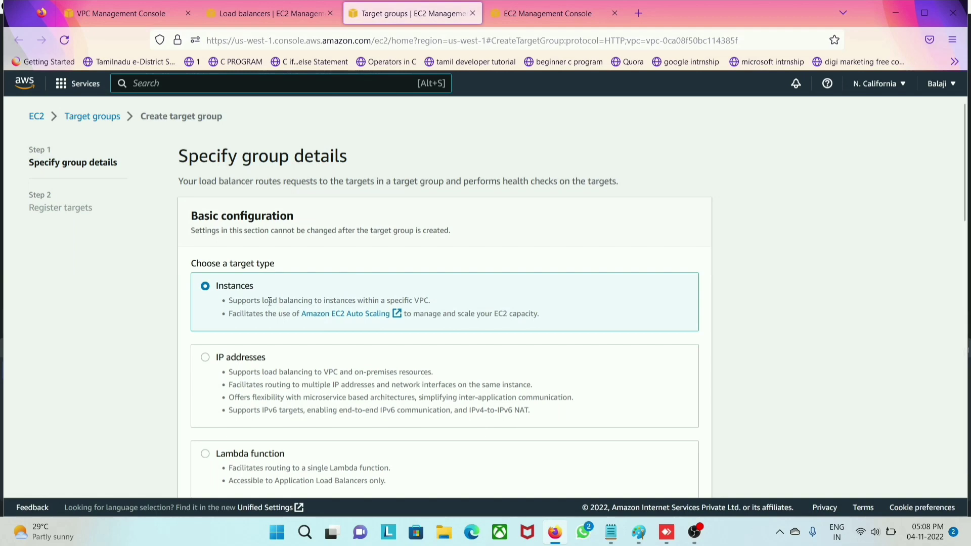
Step: Name the target group tar1, keeping the Instances target type, HTTP on port 80 and nb vpc
scroll(278, 302, down, 5)
click(247, 339)
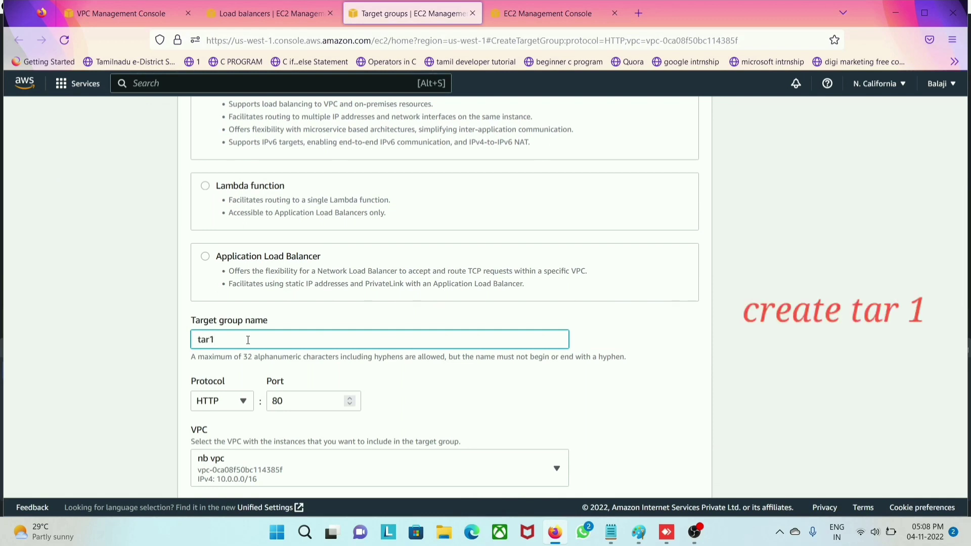
scroll(248, 340, down, 1)
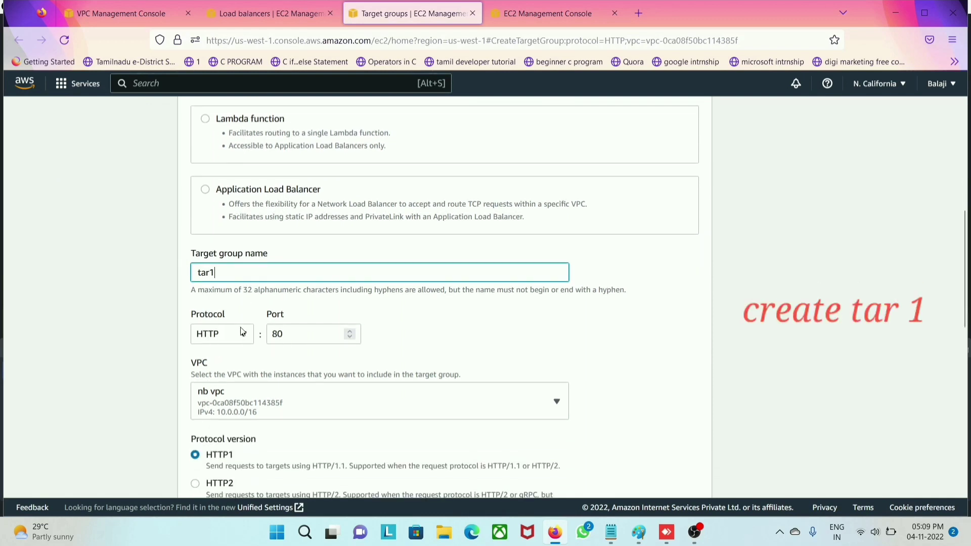
click(303, 338)
click(217, 336)
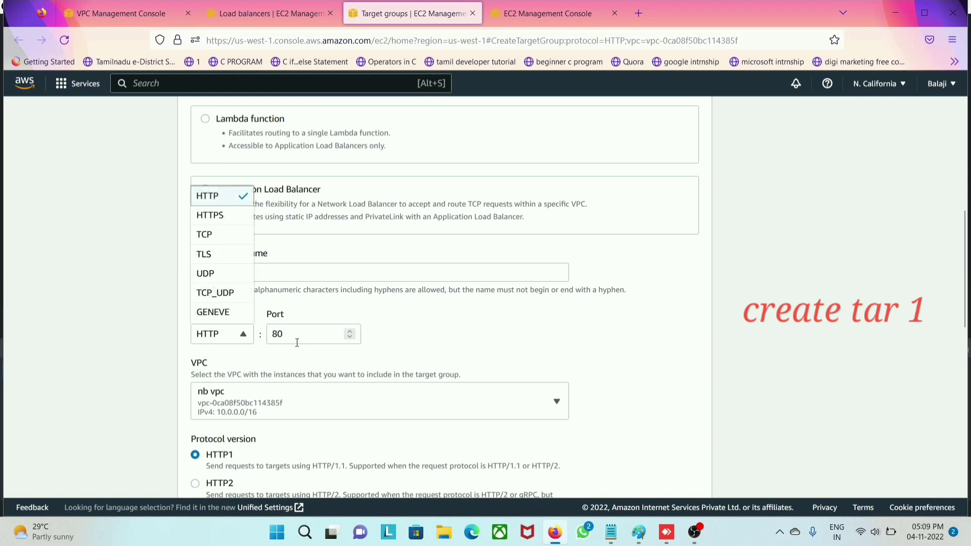
click(312, 363)
scroll(364, 363, down, 1)
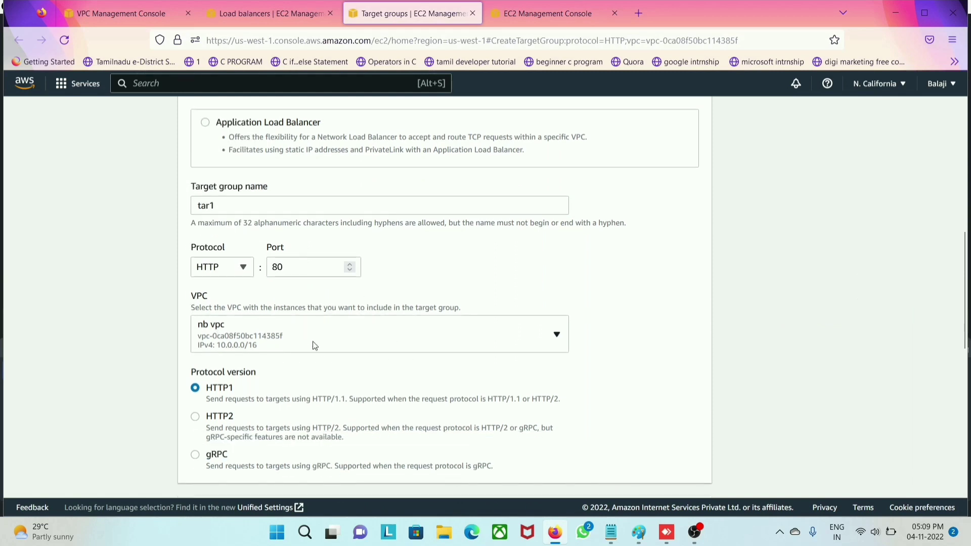
click(282, 342)
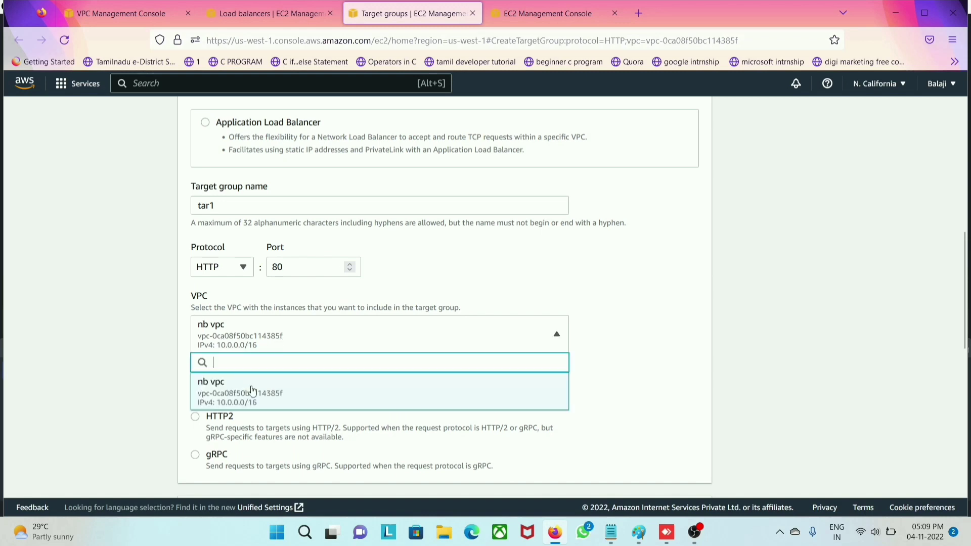
click(303, 398)
Step: Set the target group's protocol version to gRPC and go to the health check settings
scroll(291, 363, down, 2)
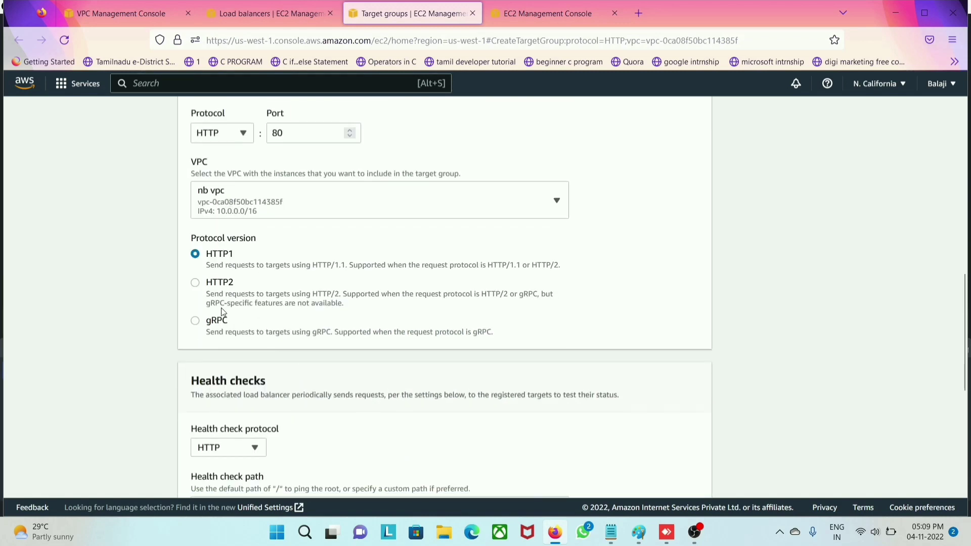
scroll(334, 337, down, 1)
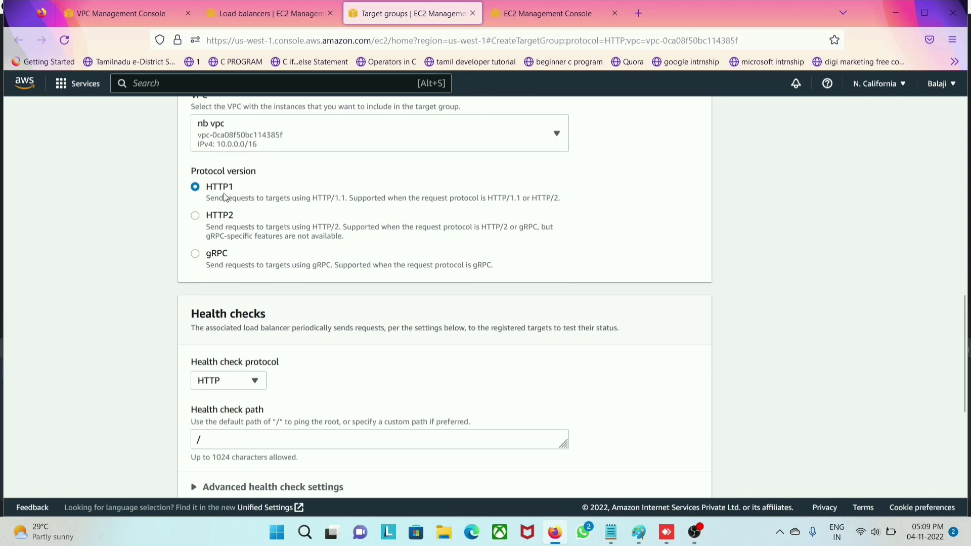
drag(231, 192, 191, 188)
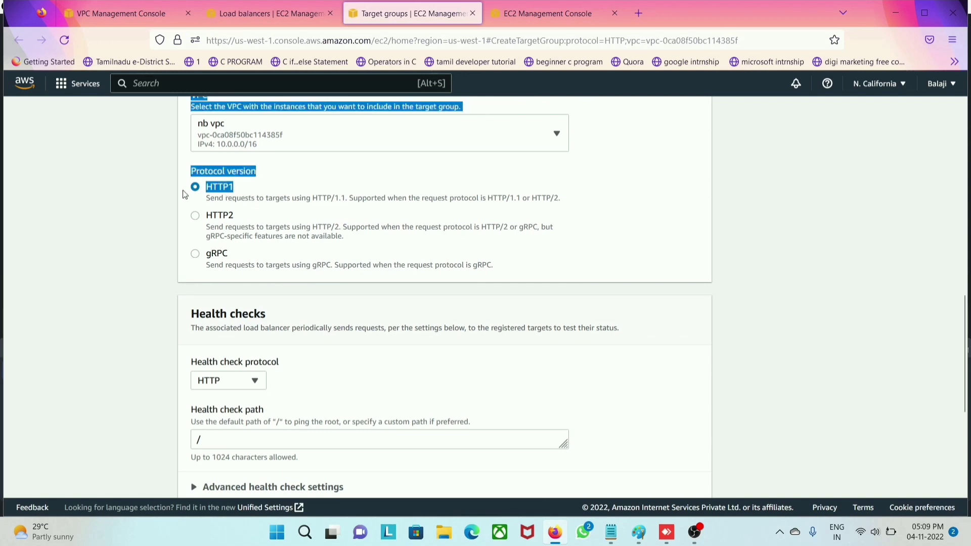
click(382, 263)
scroll(369, 410, down, 1)
scroll(349, 402, down, 1)
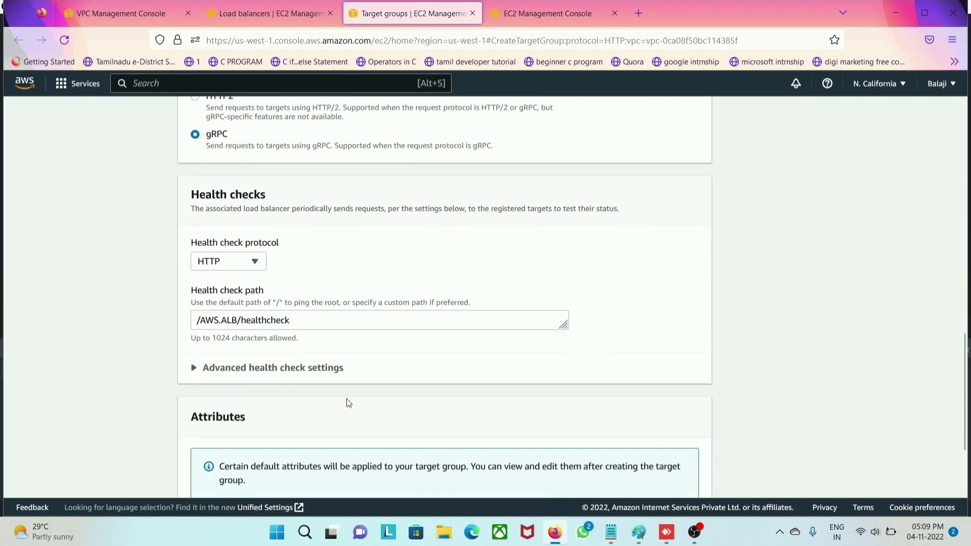
Step: Box the /web1 label in the Paint diagram, and replace the target group's health check path with /web1
drag(291, 305, 185, 304)
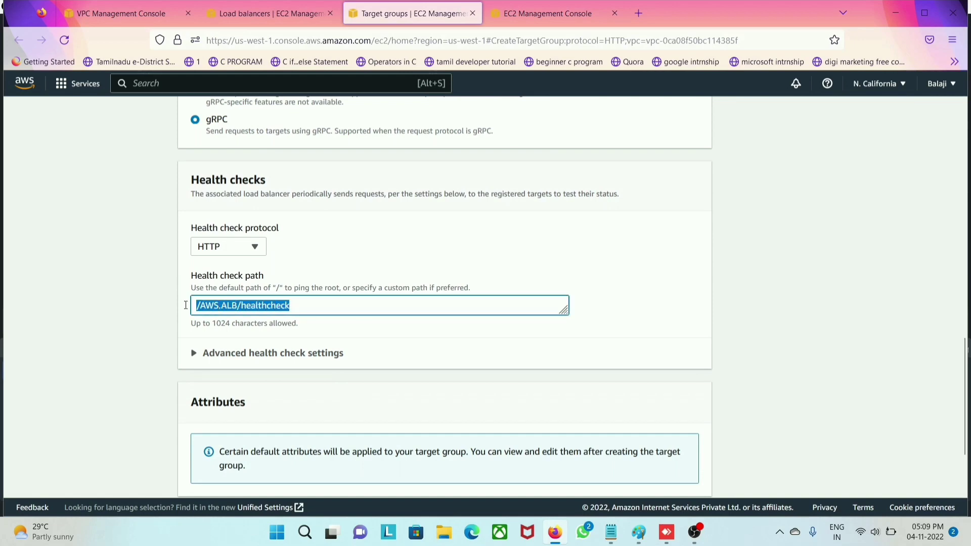
key(alt+Tab)
mouse_move(377, 252)
mouse_down()
mouse_move(373, 277)
mouse_move(336, 286)
mouse_move(371, 251)
mouse_up()
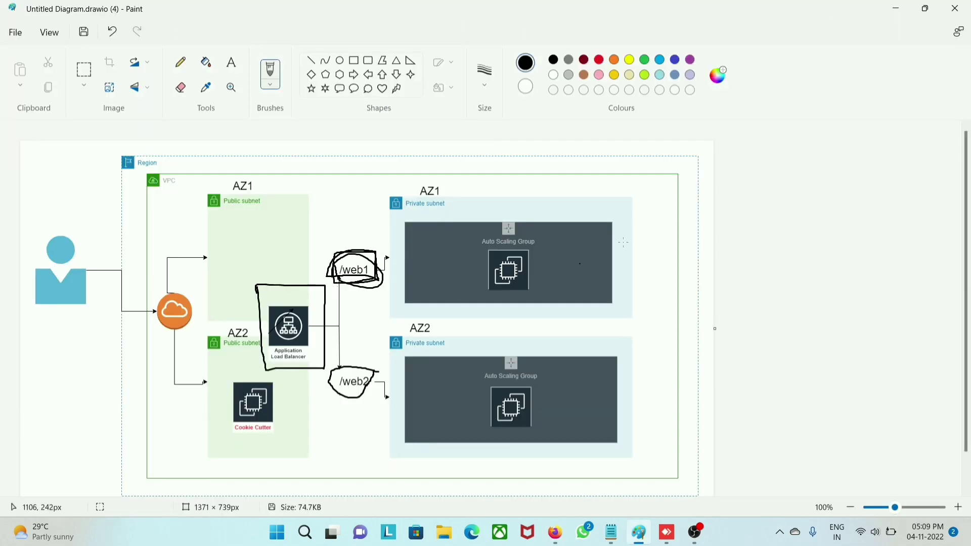
click(893, 6)
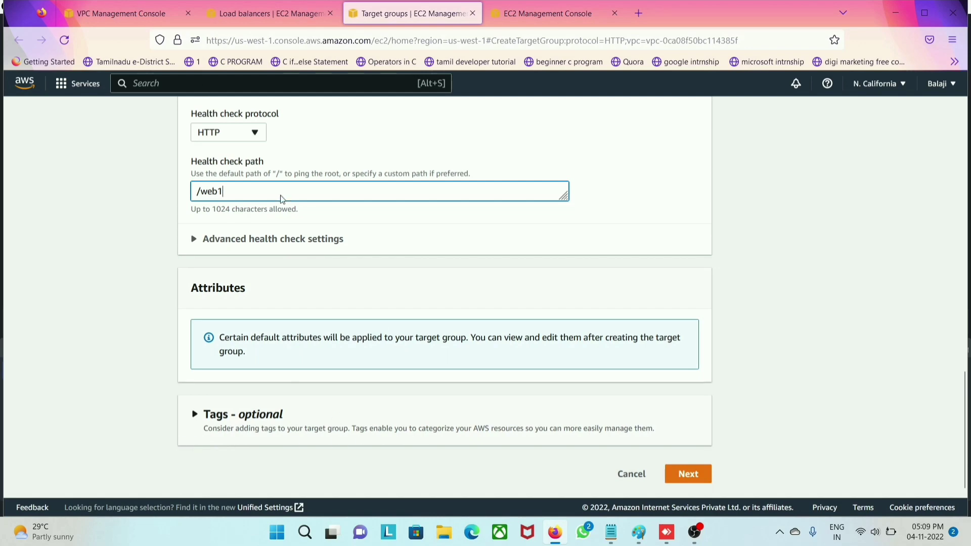
scroll(378, 324, up, 6)
scroll(365, 318, down, 6)
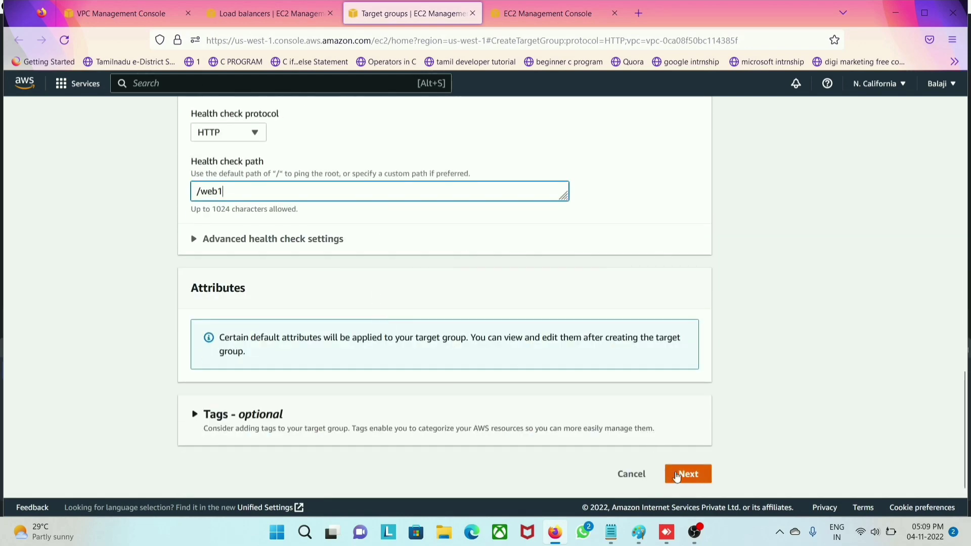
Step: Proceed to target registration and create the target group on port 80 without registering any instances
click(686, 475)
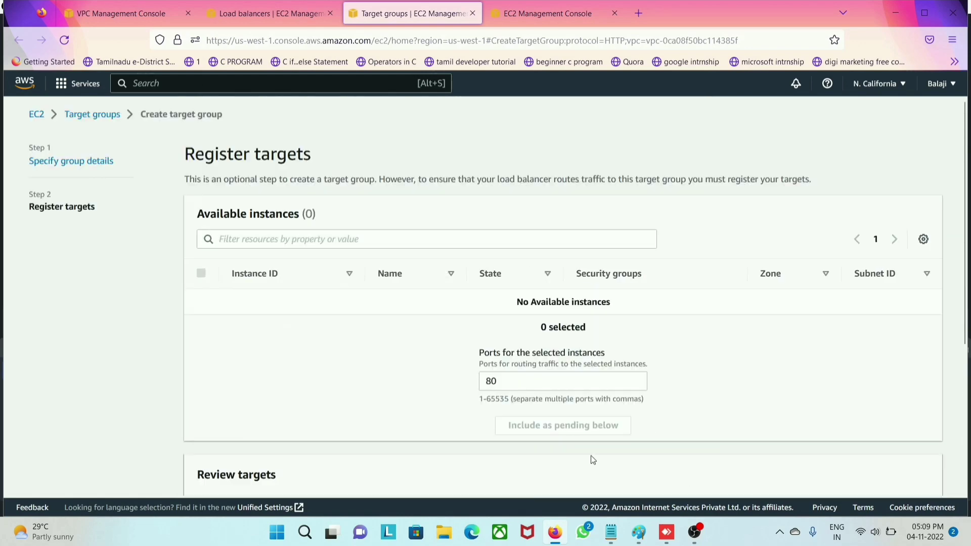
scroll(555, 356, down, 1)
drag(619, 235, 513, 234)
click(667, 282)
drag(621, 248, 492, 241)
click(648, 282)
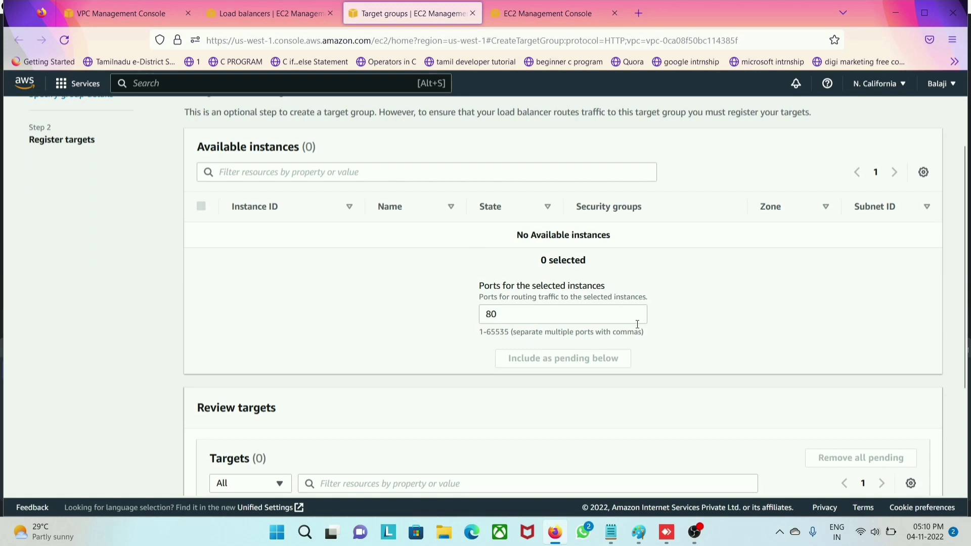
scroll(637, 323, down, 3)
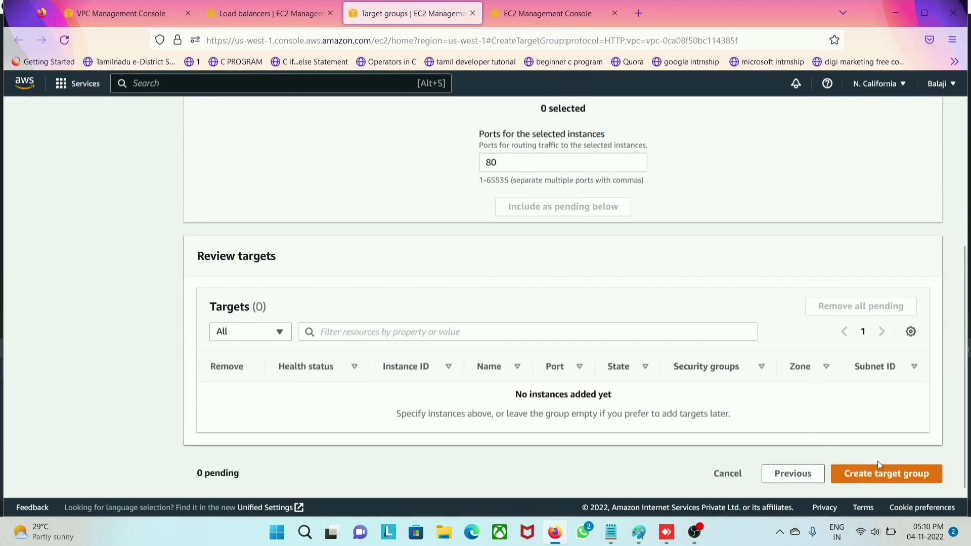
click(890, 477)
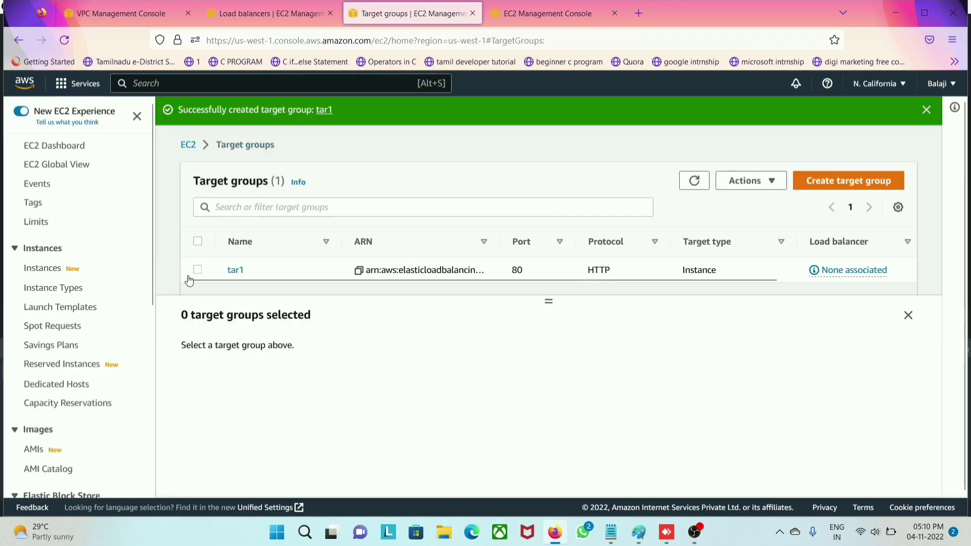
click(217, 273)
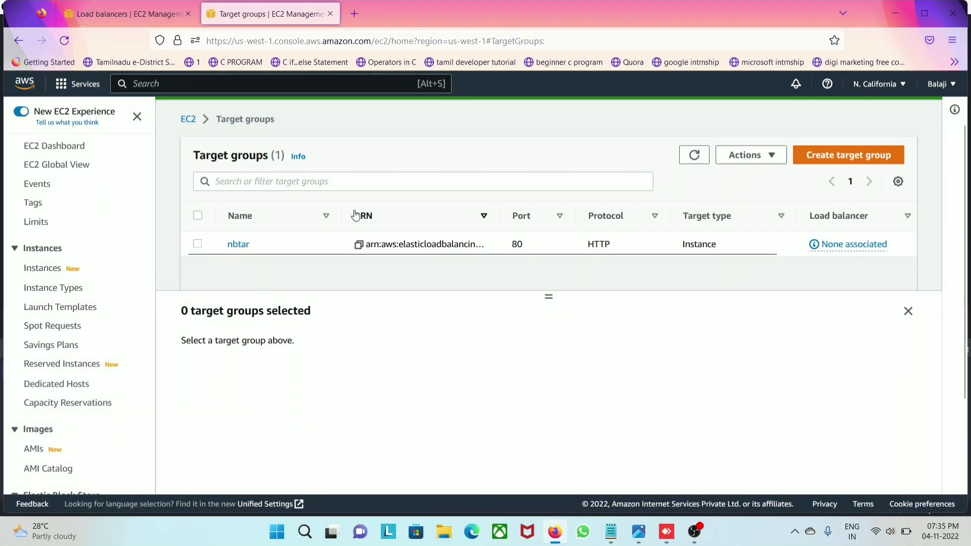
Step: Return to the load balancer form and set the HTTP:80 listener to forward to the nbtar target group
click(114, 10)
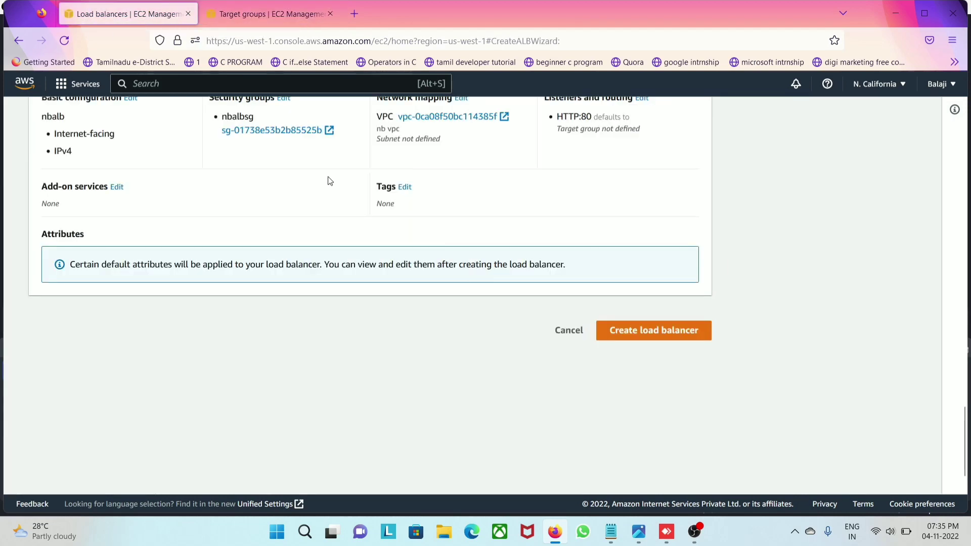
scroll(330, 183, up, 15)
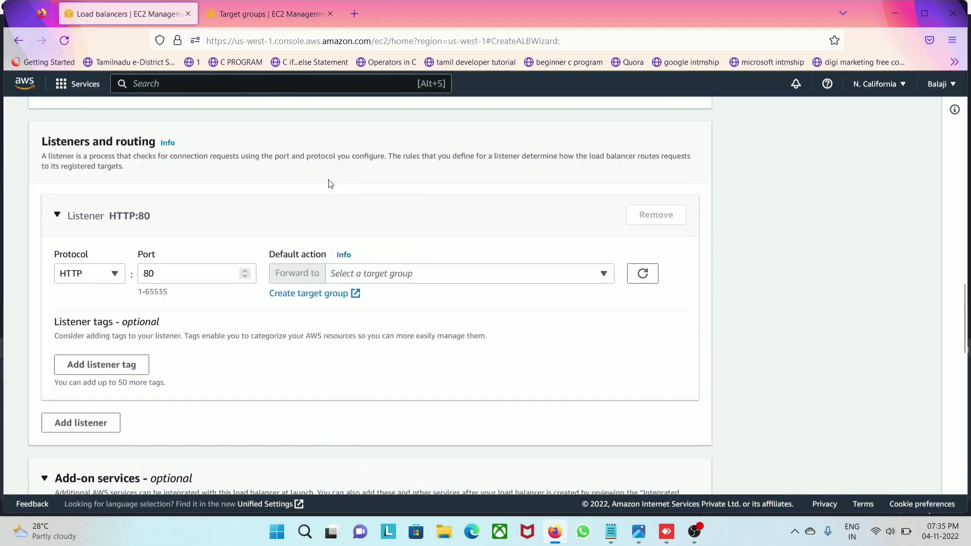
click(357, 273)
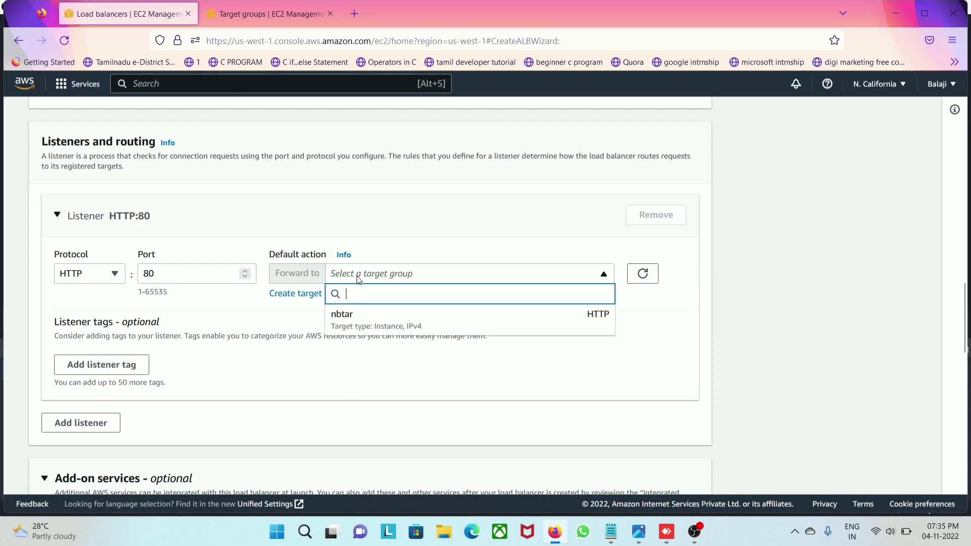
click(355, 319)
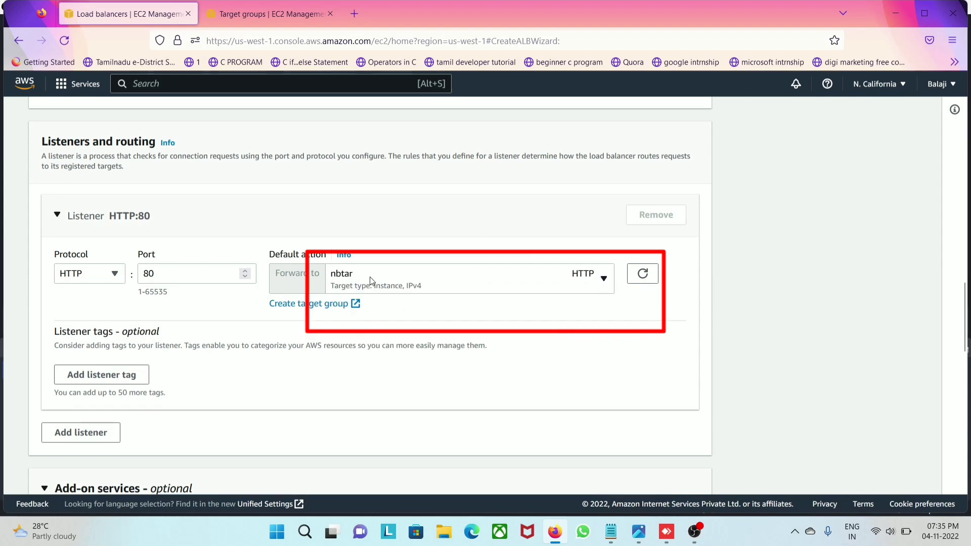
Step: Create the nbalb load balancer, open it in the load balancer list and refresh its state
scroll(332, 310, down, 10)
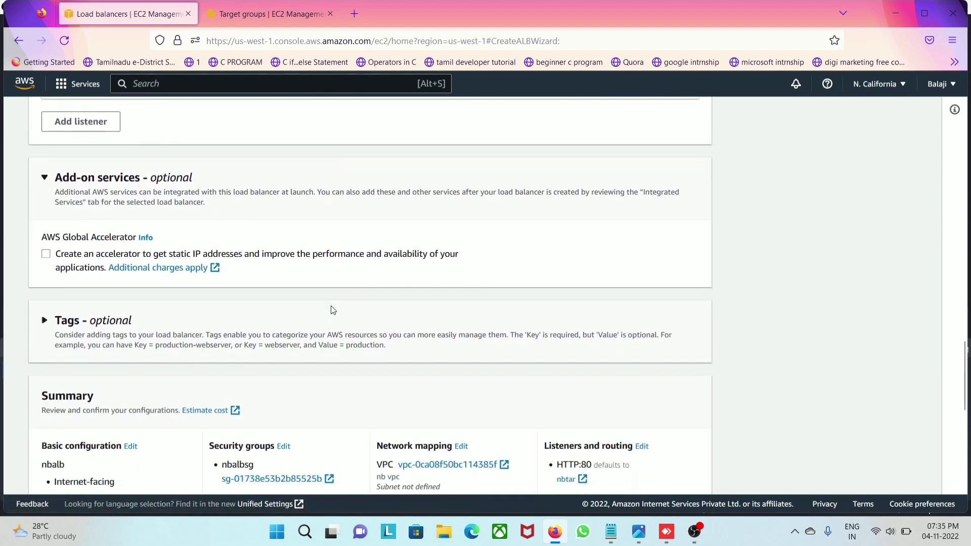
scroll(333, 310, down, 3)
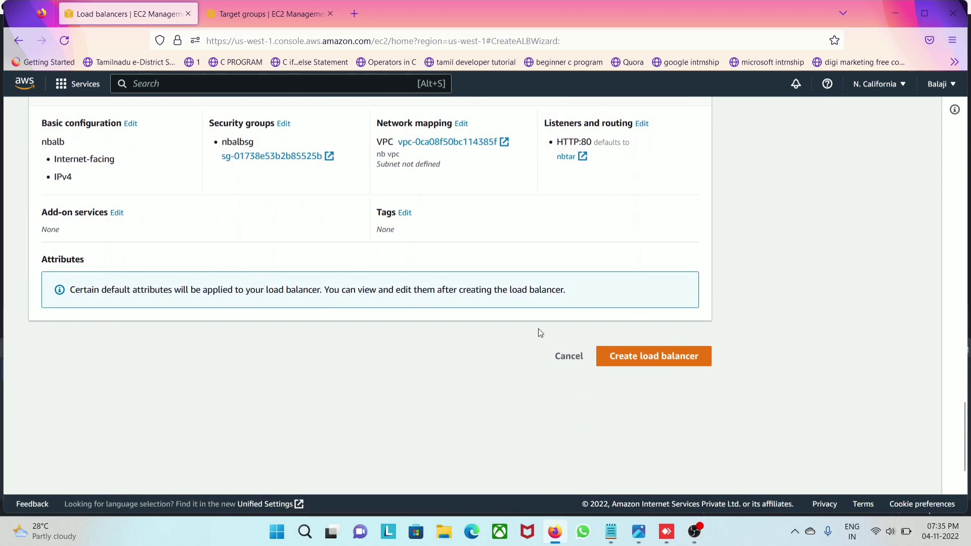
click(643, 360)
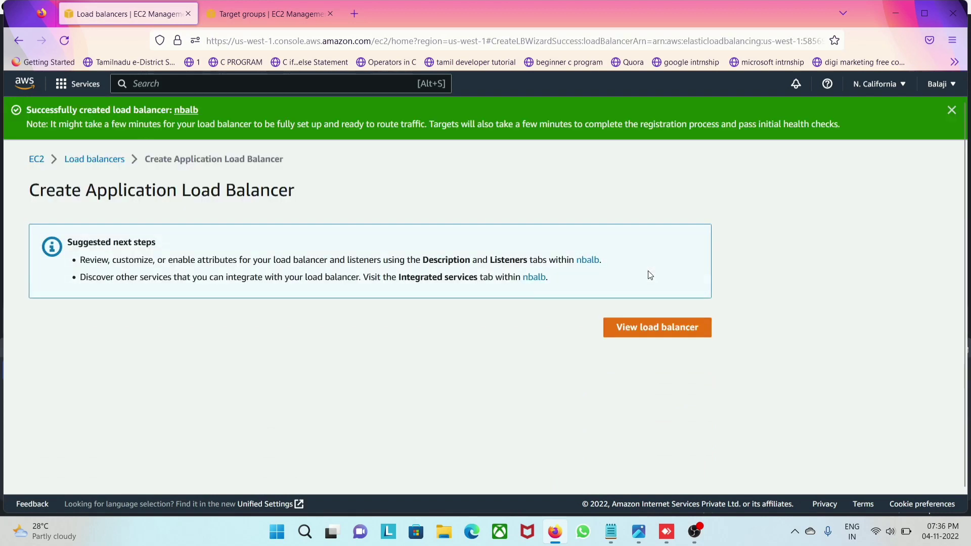
click(632, 327)
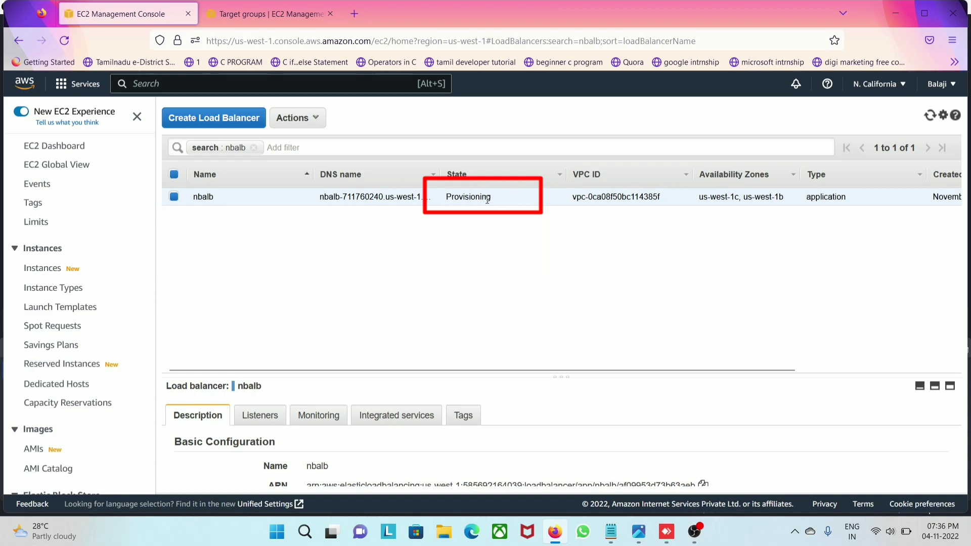
click(930, 117)
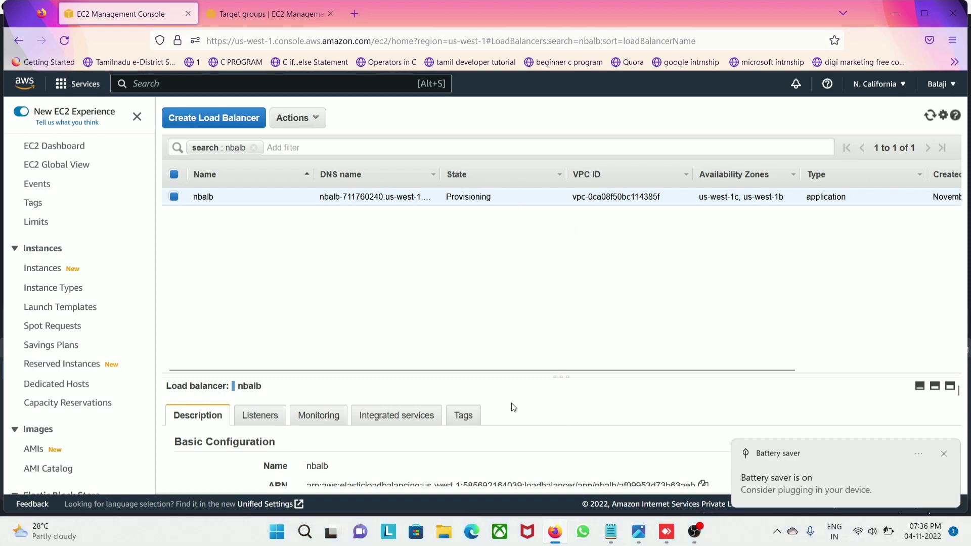
Step: Check the Cookie Cutter instance in the architecture diagram, and open the launch form for a new EC2 instance
click(639, 533)
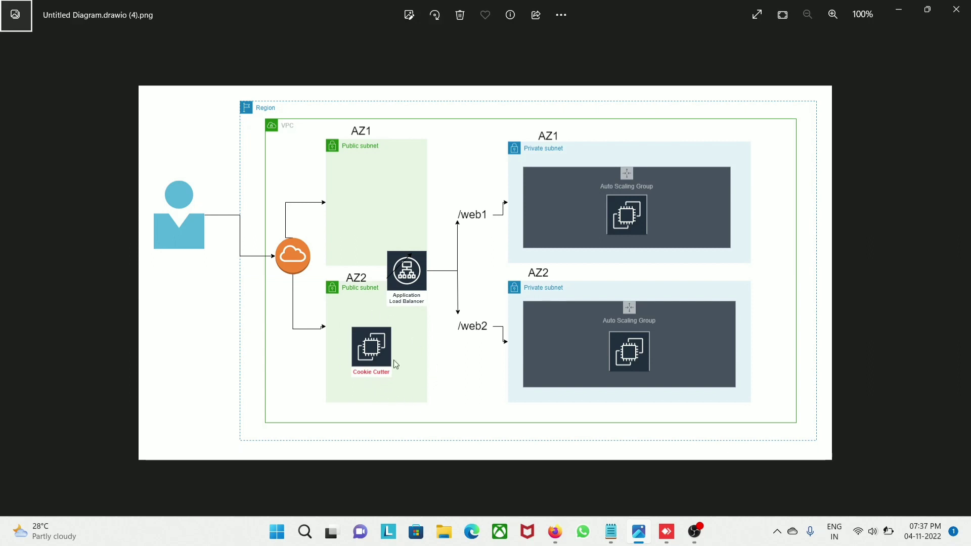
mouse_move(611, 534)
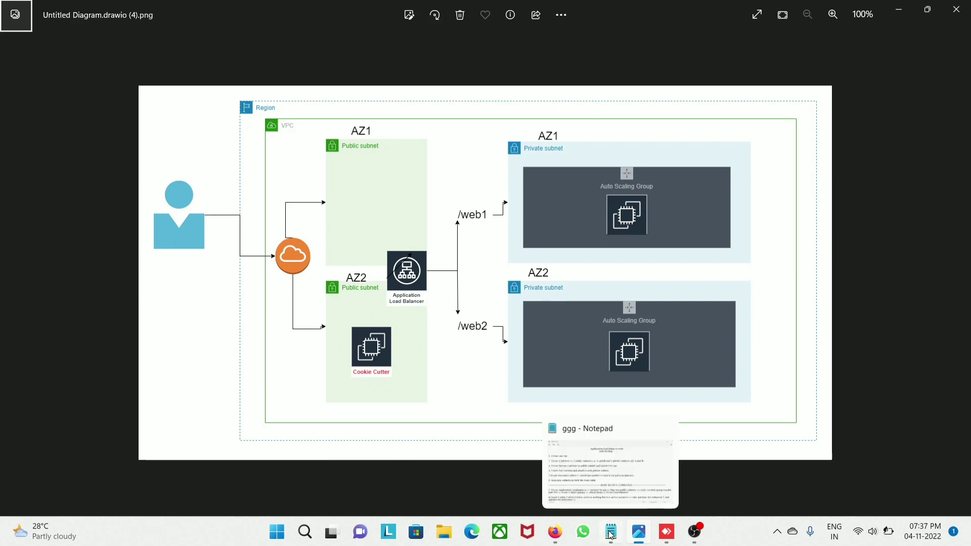
click(555, 536)
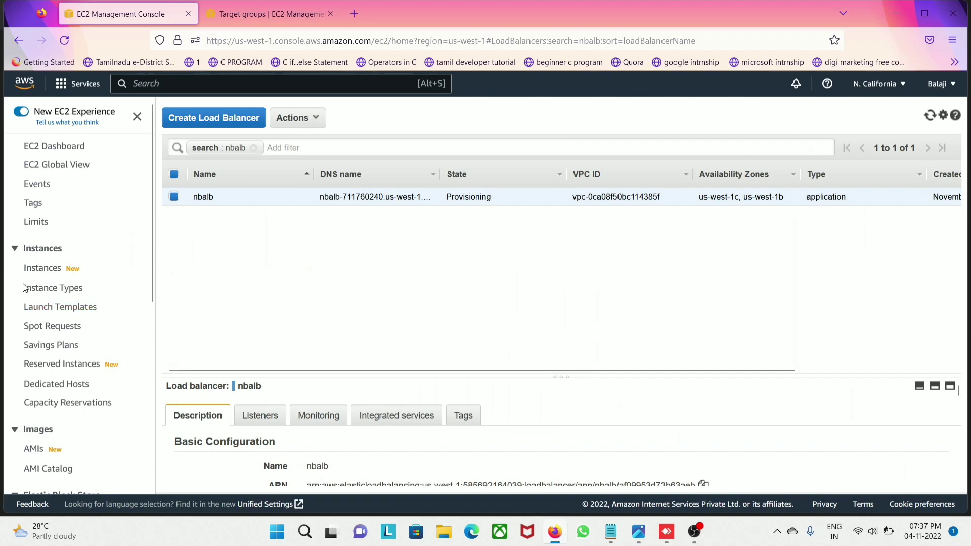
click(44, 273)
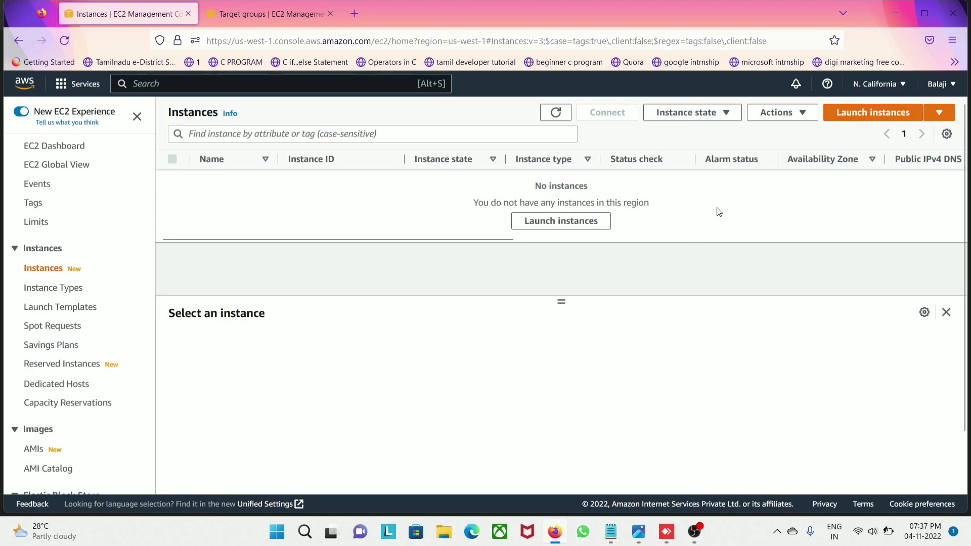
click(891, 118)
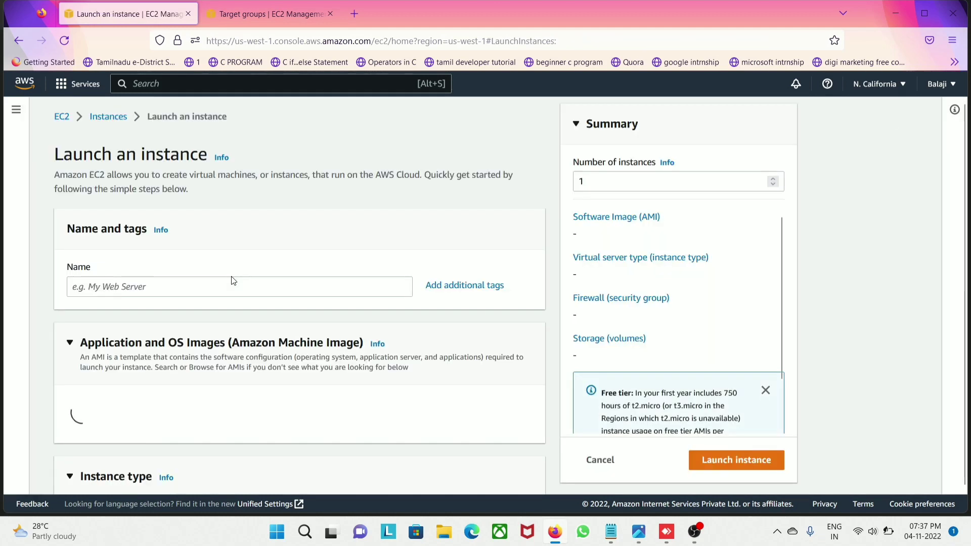
Step: Name the new EC2 instance "lin nb cookie cutter"
click(217, 286)
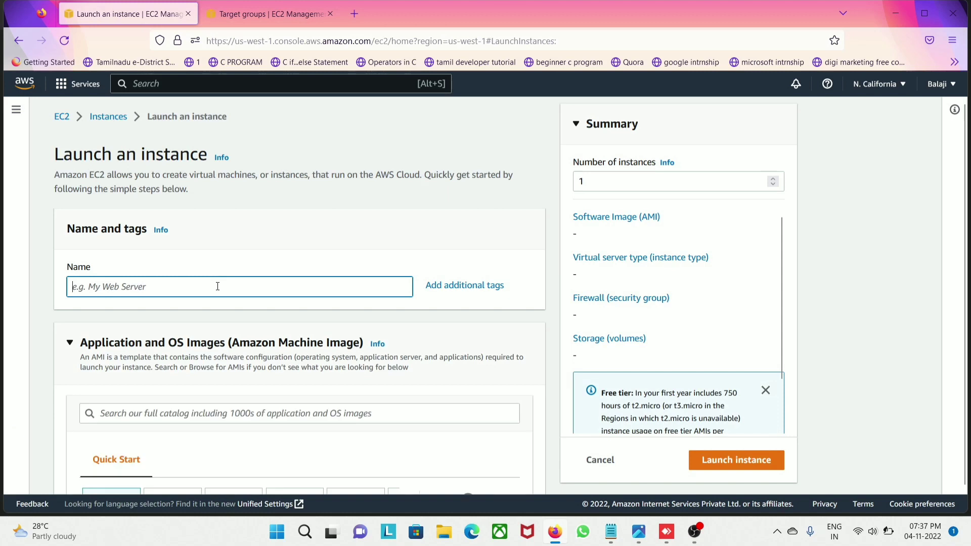
text(lin nb)
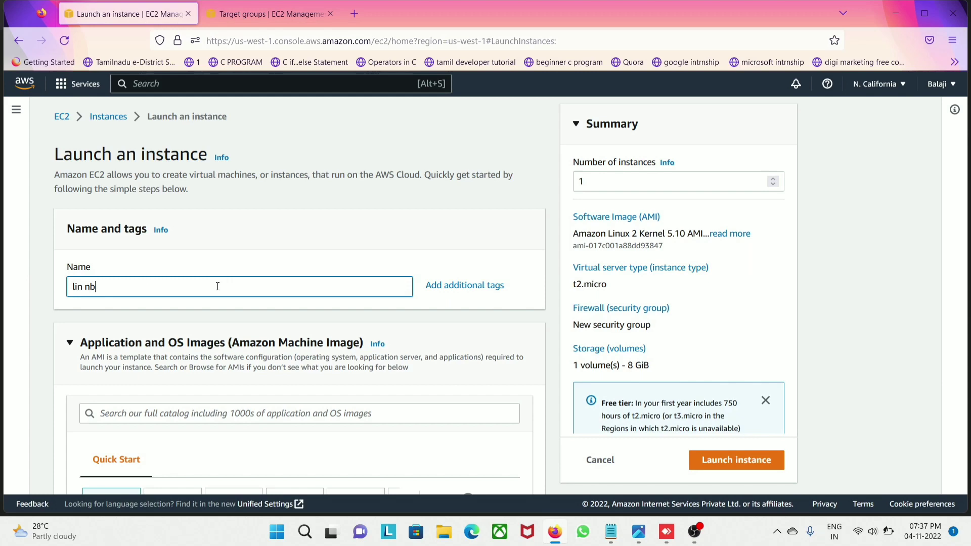
scroll(218, 287, down, 1)
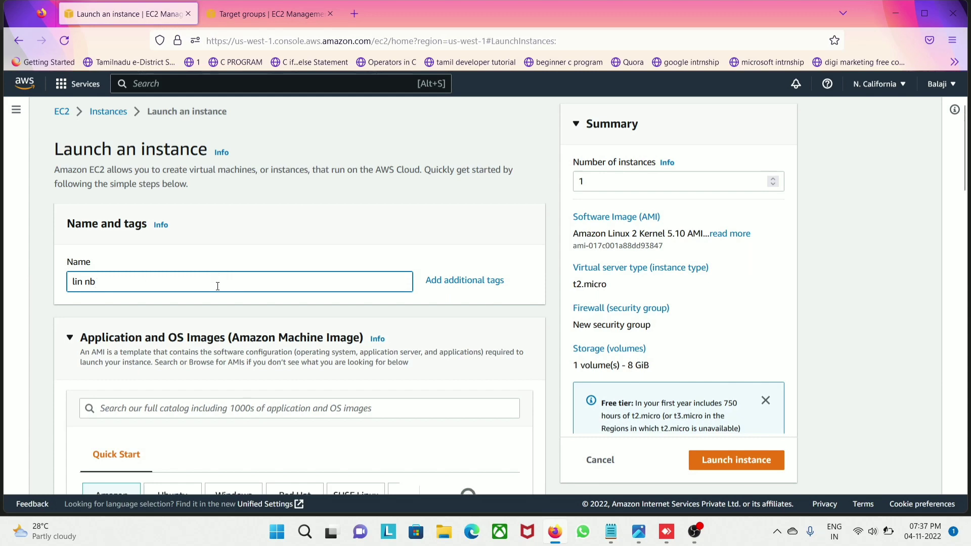
text(b cookie cutter)
scroll(217, 286, down, 3)
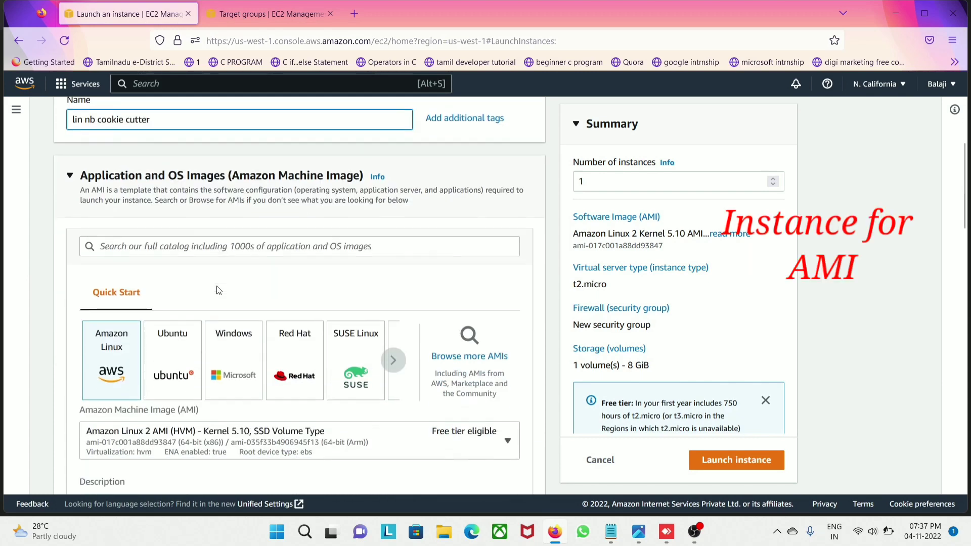
Step: Review the selected machine image, the instance type and the existing key pairs available for the instance
scroll(218, 287, down, 1)
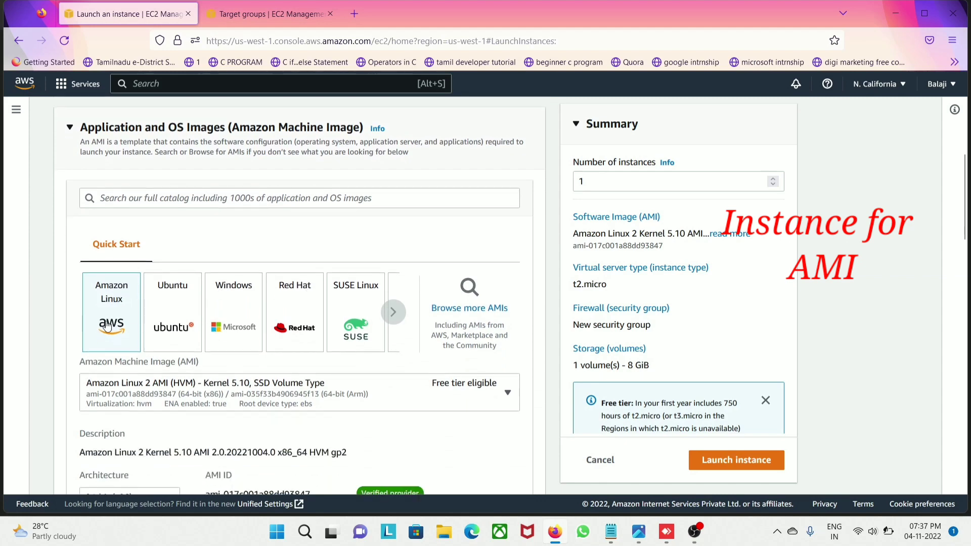
scroll(107, 325, down, 5)
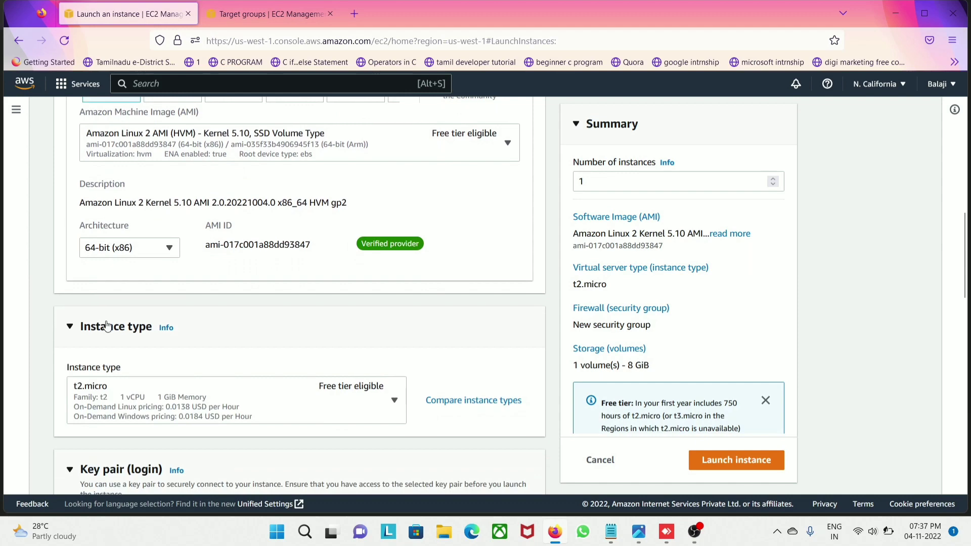
scroll(124, 306, down, 4)
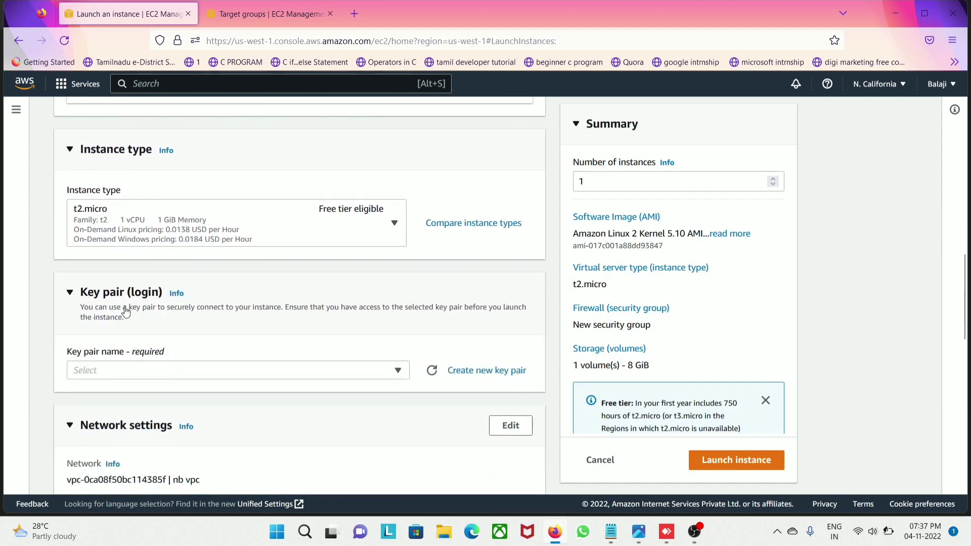
scroll(171, 260, down, 2)
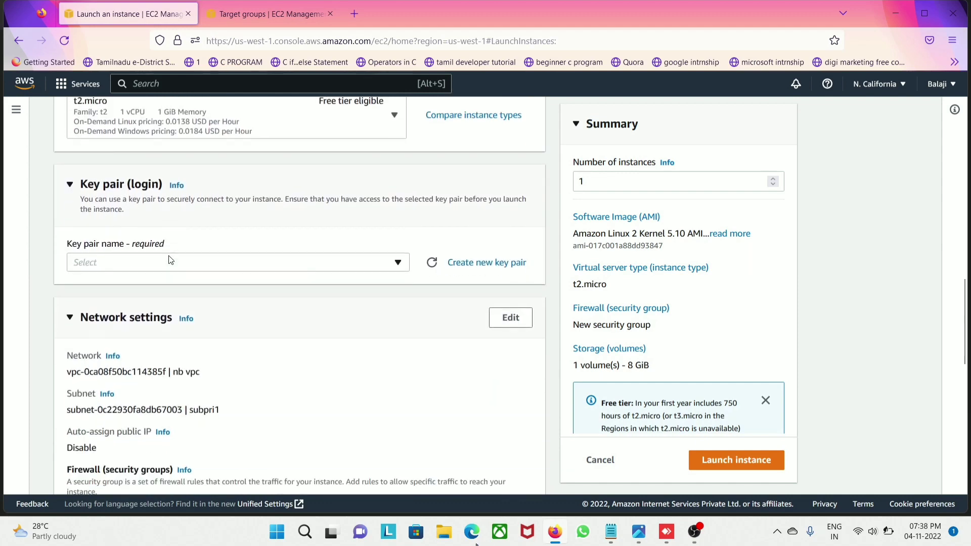
click(367, 262)
click(364, 262)
click(374, 262)
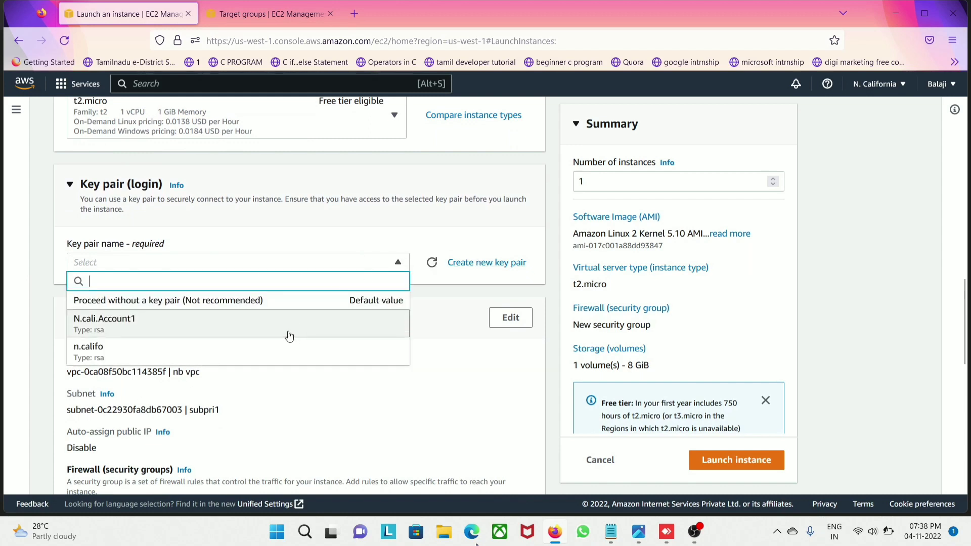
click(322, 268)
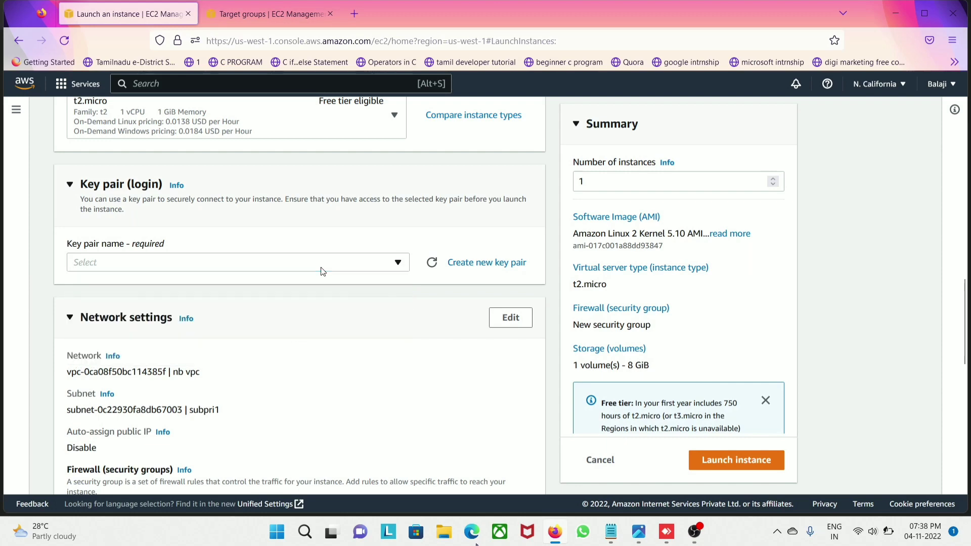
Step: Create a new RSA key pair named nbkey in .pem format for the instance login
click(497, 267)
click(449, 268)
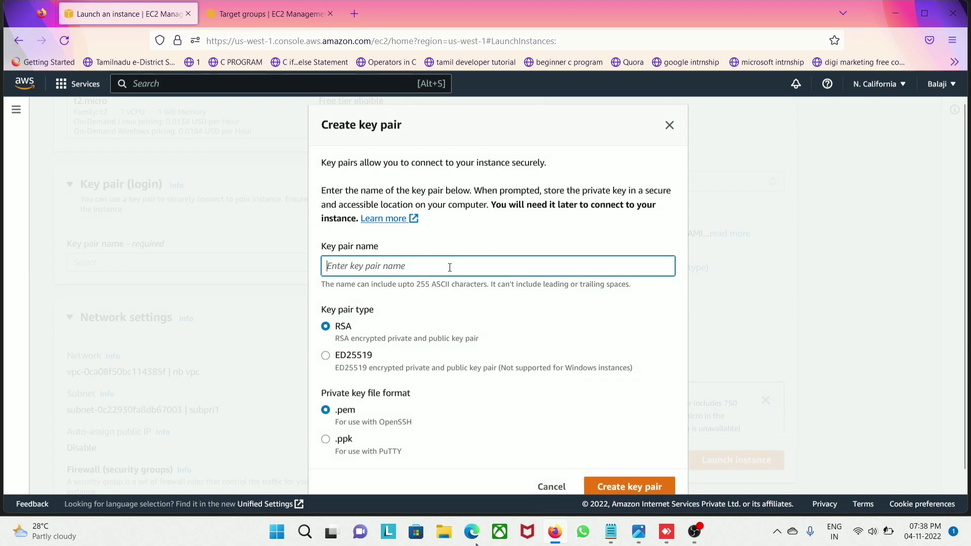
text(nb)
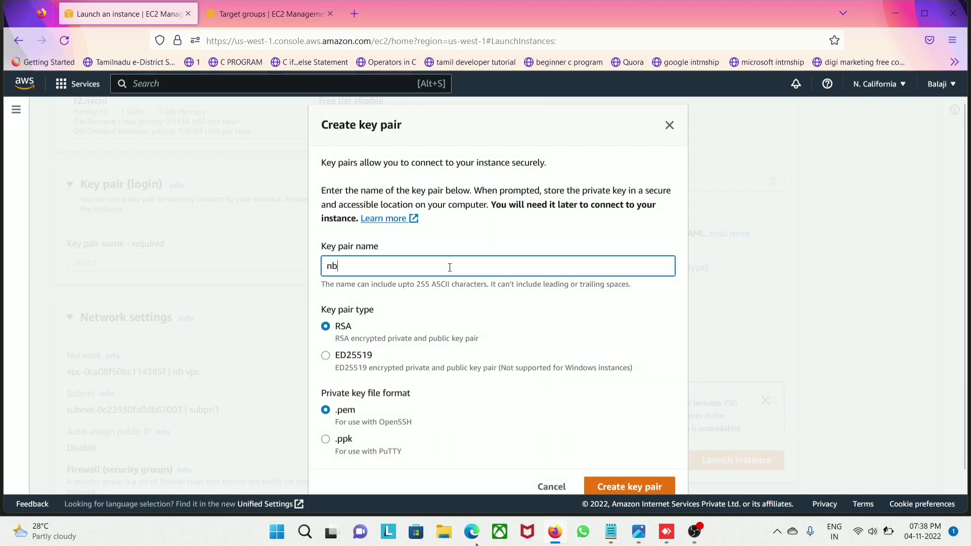
text( key)
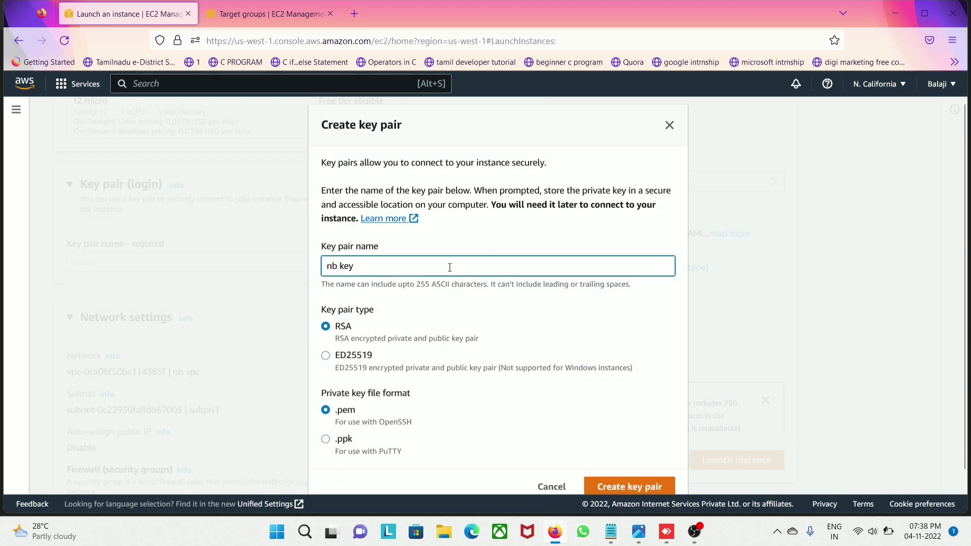
scroll(449, 268, down, 1)
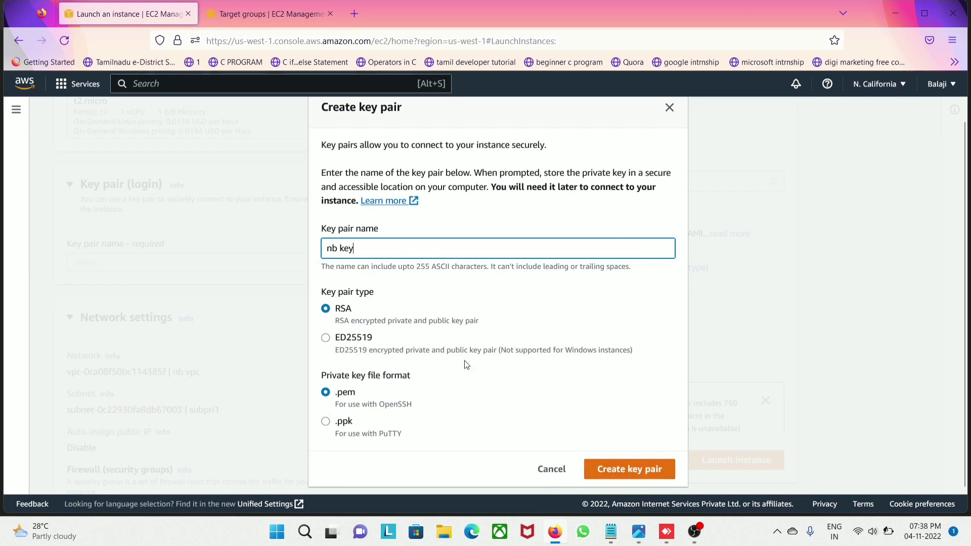
click(341, 244)
key(BackSpace)
click(625, 468)
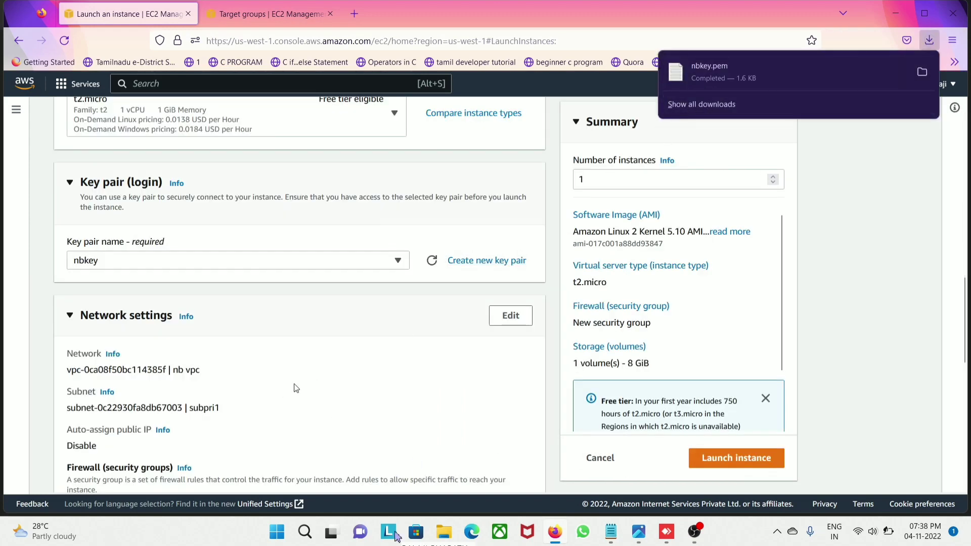
Step: Edit the network settings to place the instance in nb vpc on subnet sub1B with auto-assign public IP enabled
scroll(243, 343, down, 2)
scroll(243, 344, down, 2)
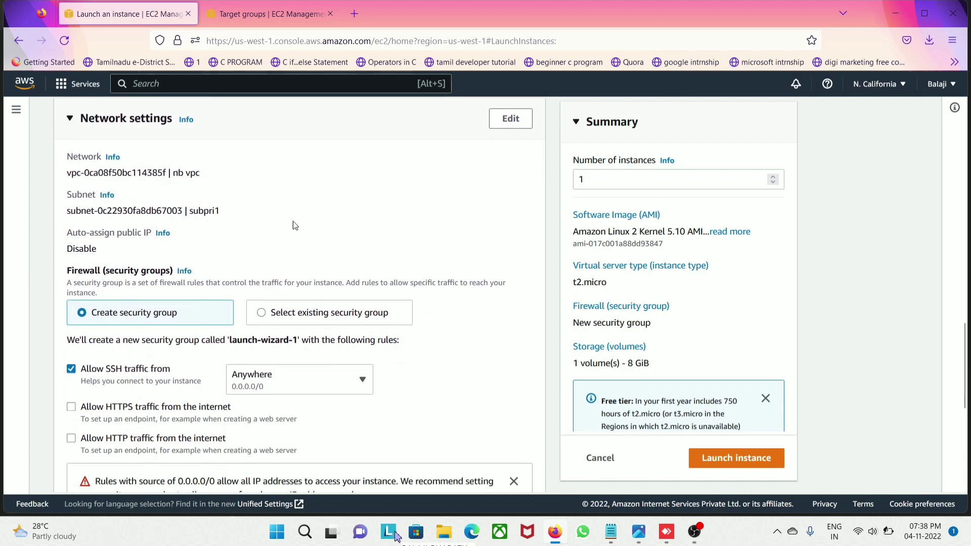
click(510, 125)
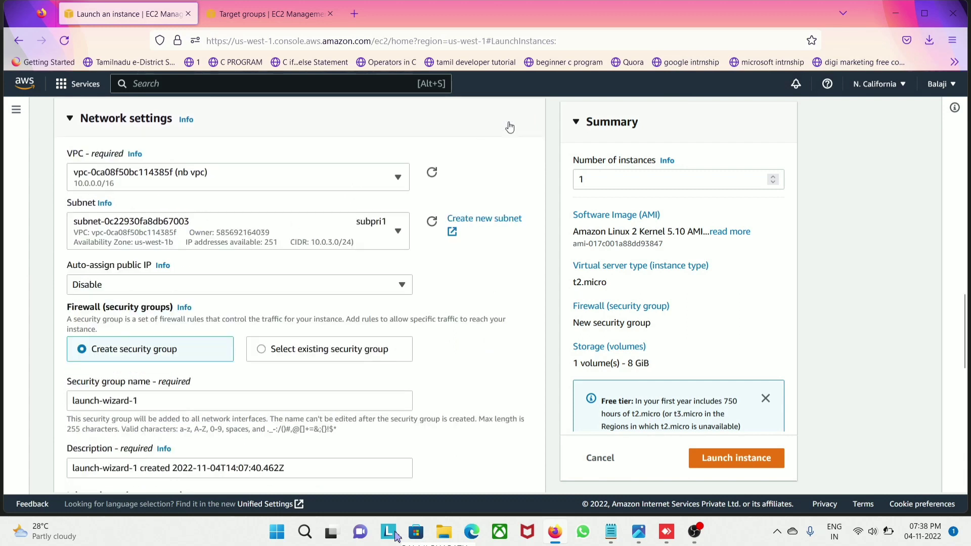
click(250, 181)
click(212, 222)
click(326, 241)
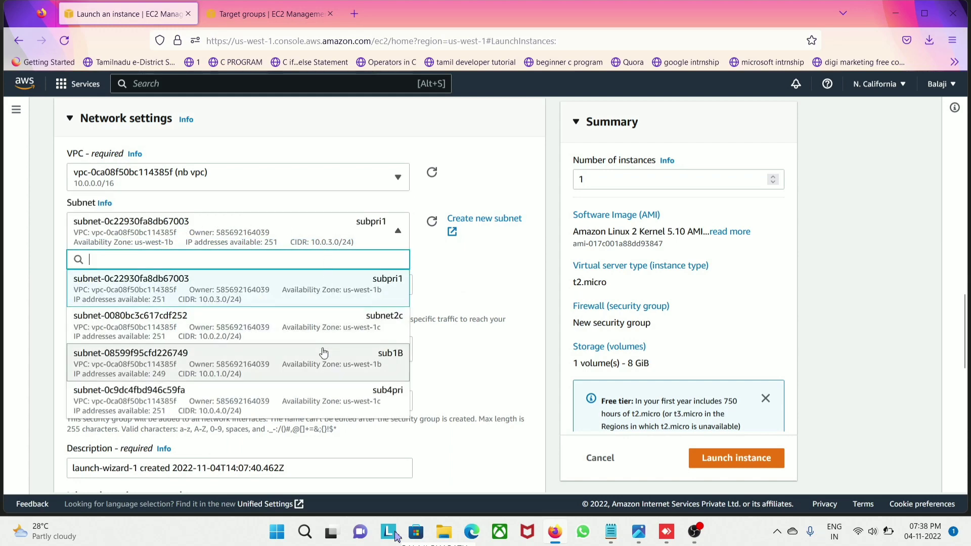
click(322, 364)
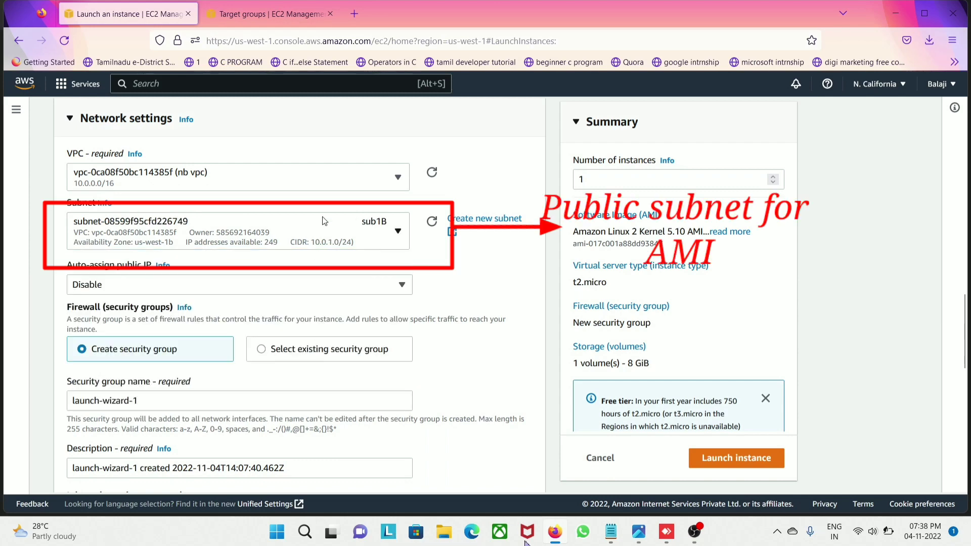
click(241, 289)
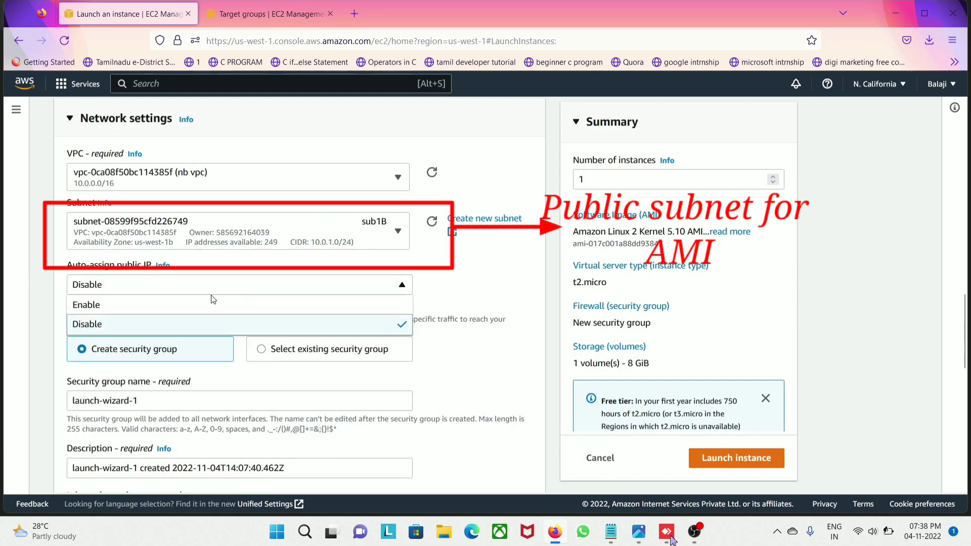
click(174, 303)
Step: Name the new security group nbsginstance and set its description to "ssh and hhtp"
scroll(174, 302, down, 2)
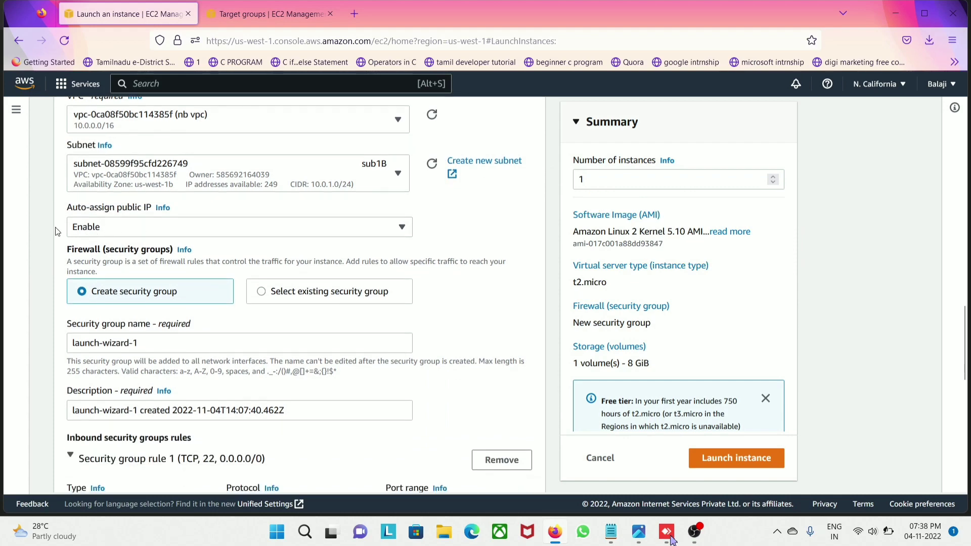
scroll(151, 258, down, 2)
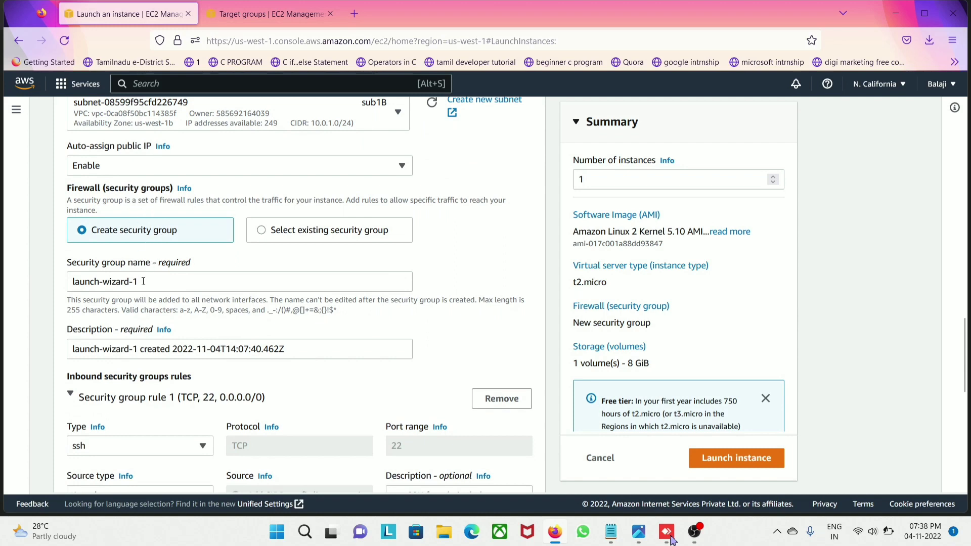
drag(142, 286, 58, 279)
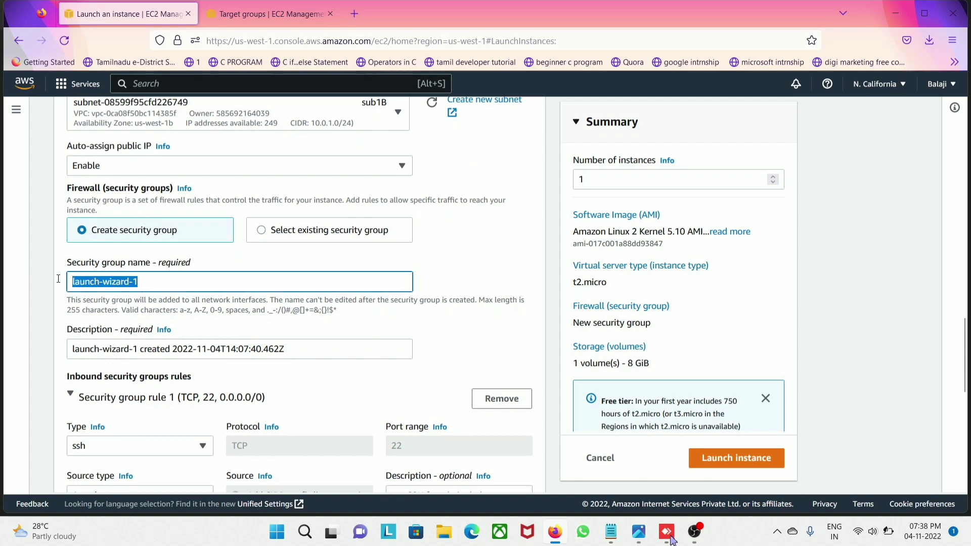
key(BackSpace)
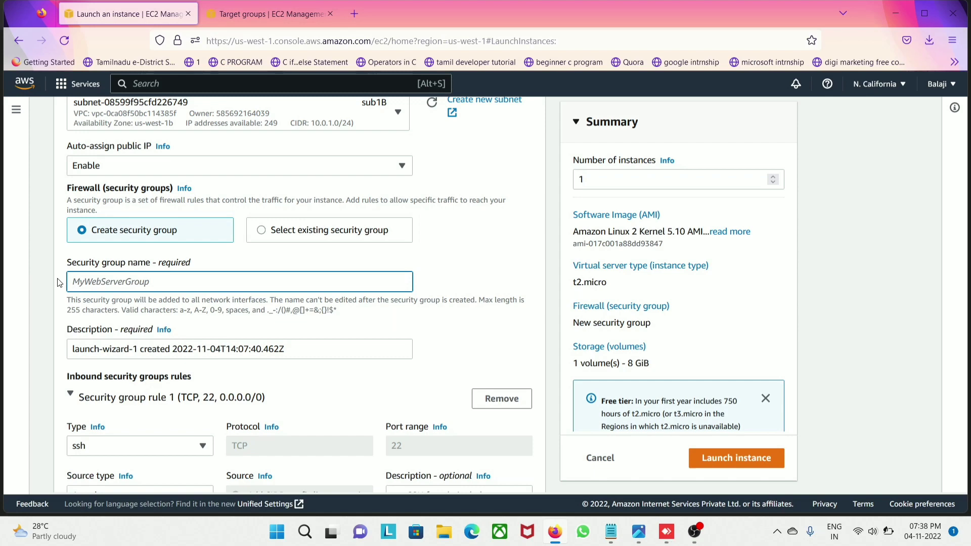
text(nbsginsta)
text(nce)
scroll(58, 282, down, 3)
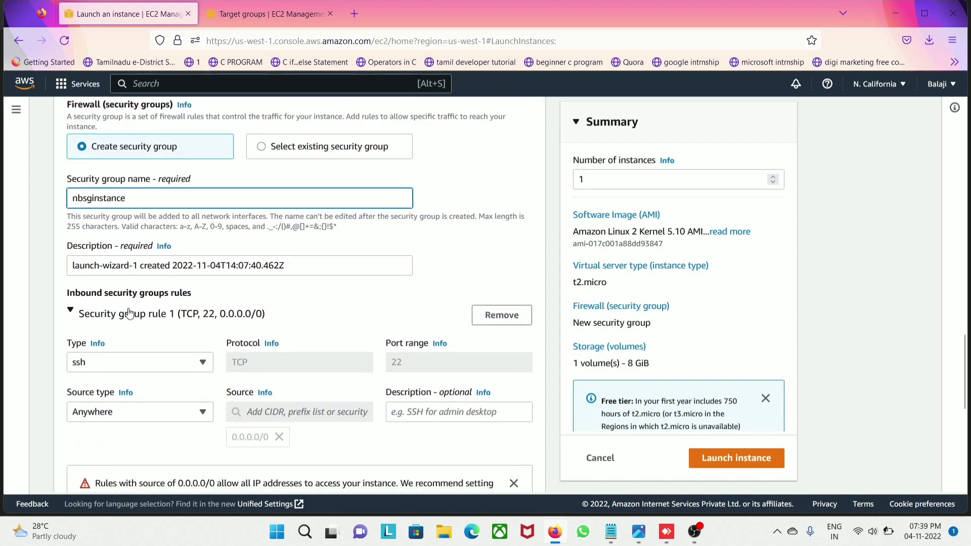
drag(302, 264, 60, 252)
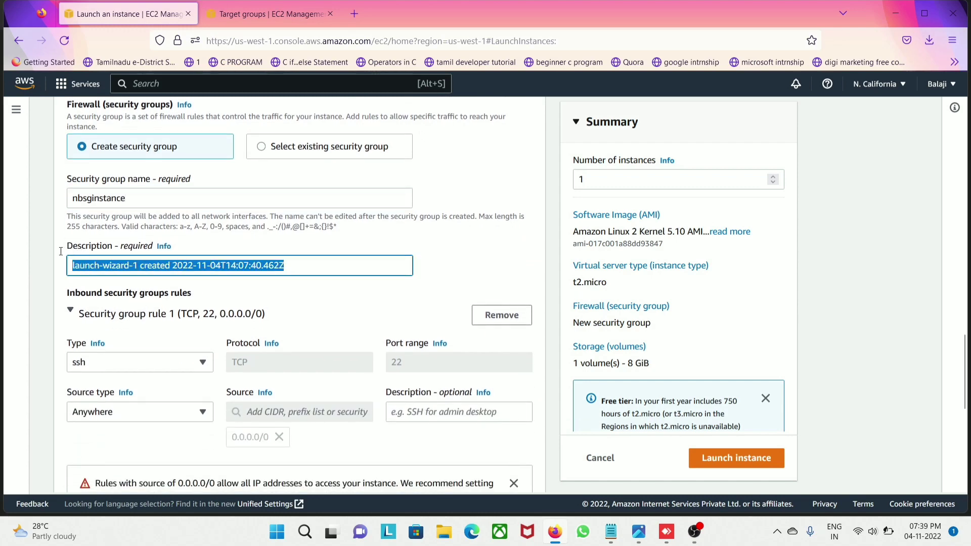
key(BackSpace)
text(ss)
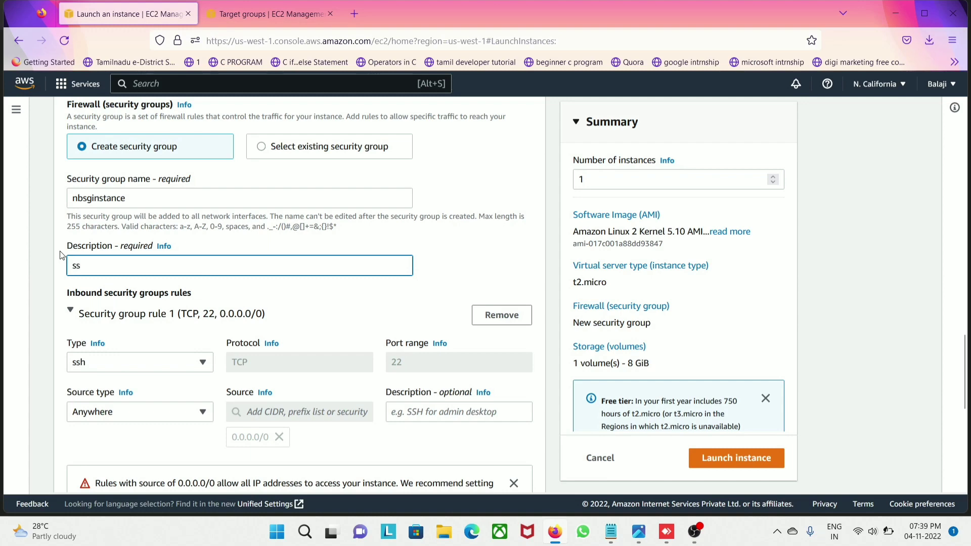
text(h and hhtp)
Step: Add a second inbound security group rule of type HTTP with its source type set to Anywhere
scroll(59, 255, down, 1)
scroll(60, 254, down, 2)
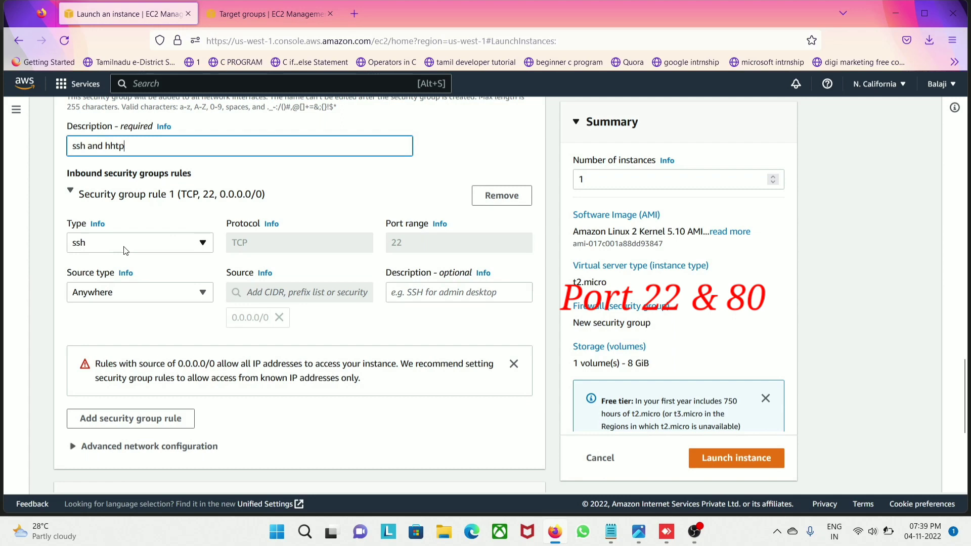
click(115, 425)
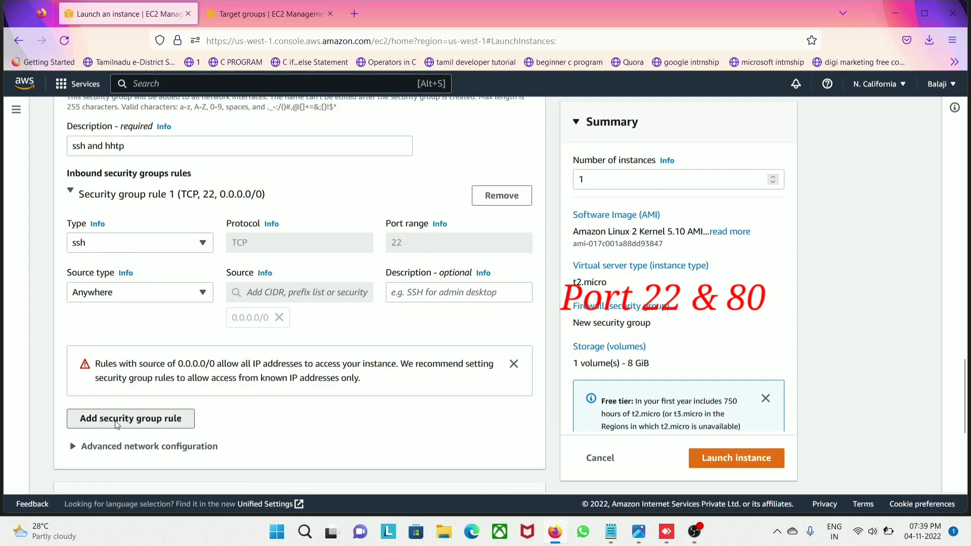
click(131, 410)
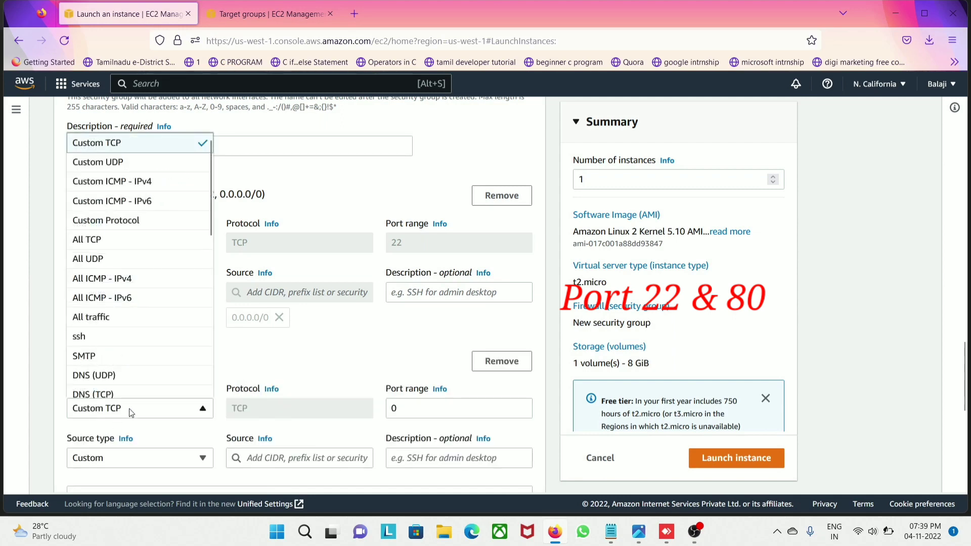
scroll(133, 399, down, 1)
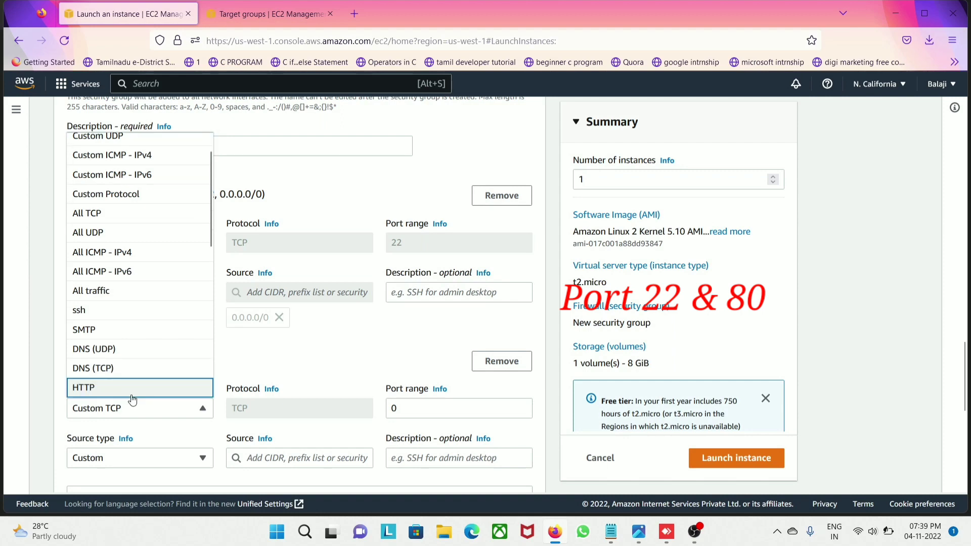
click(107, 388)
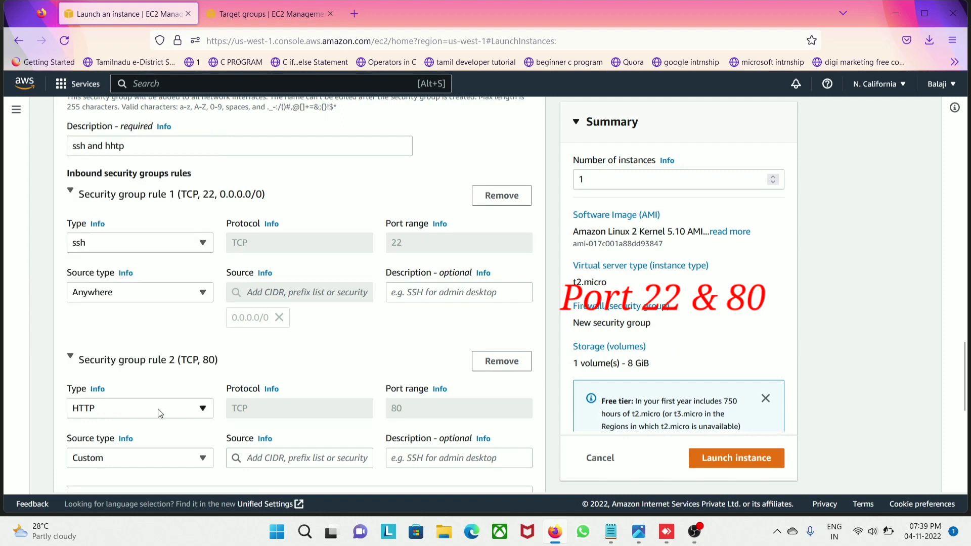
scroll(156, 407, down, 3)
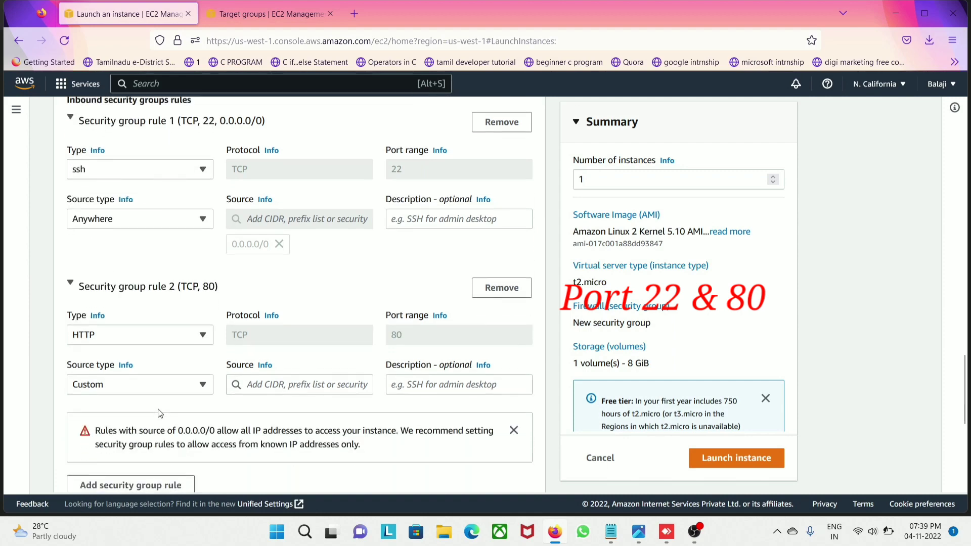
click(162, 383)
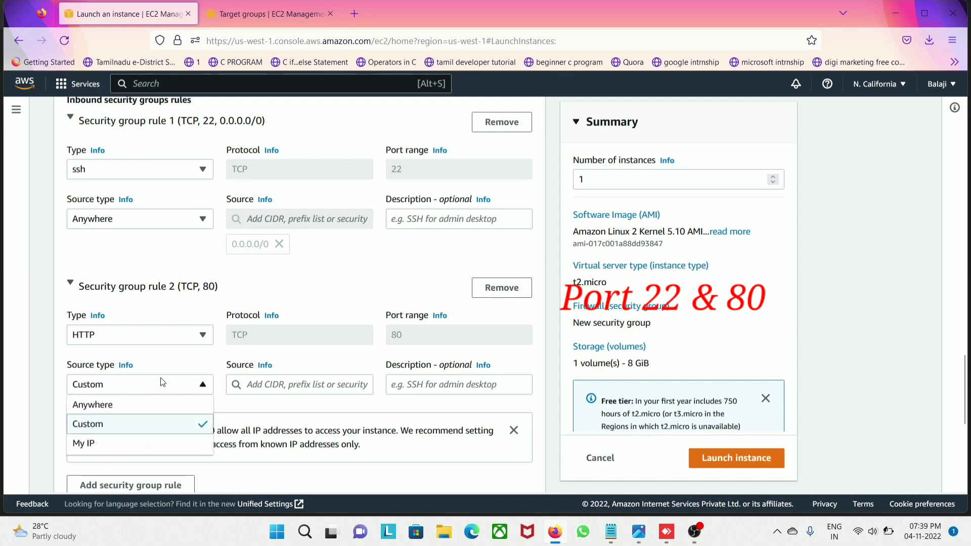
click(130, 404)
scroll(225, 390, down, 5)
scroll(225, 391, down, 1)
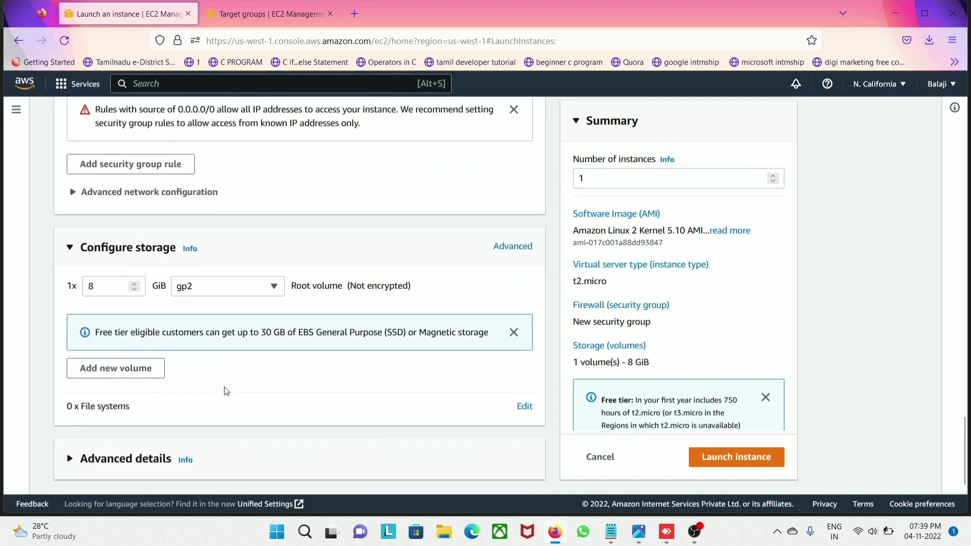
Step: Enter the advanced user data script: #!/bin/bash, sudo su, yum update -y, yum install httpd -y, systemctl enable httpd, systemctl start httpd
click(138, 465)
scroll(266, 441, down, 15)
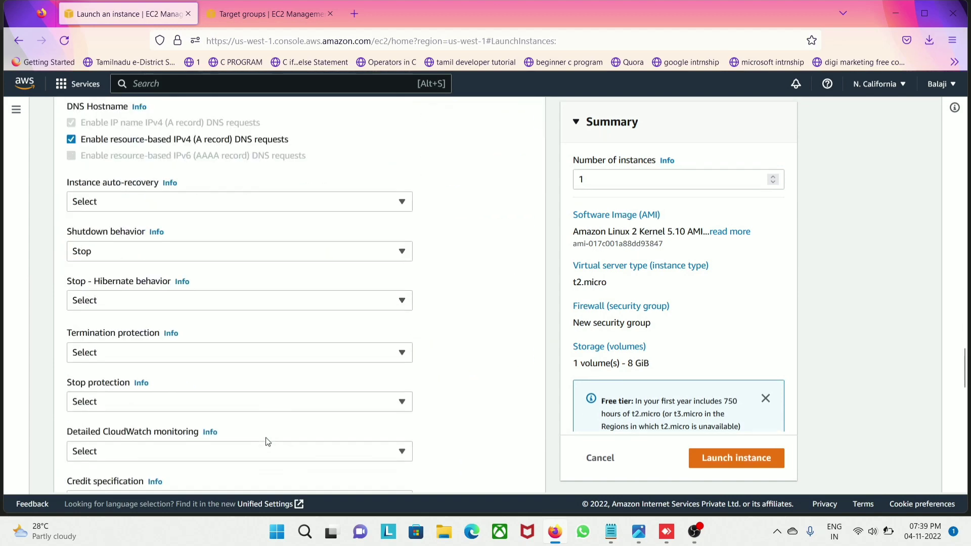
scroll(267, 442, down, 4)
click(113, 232)
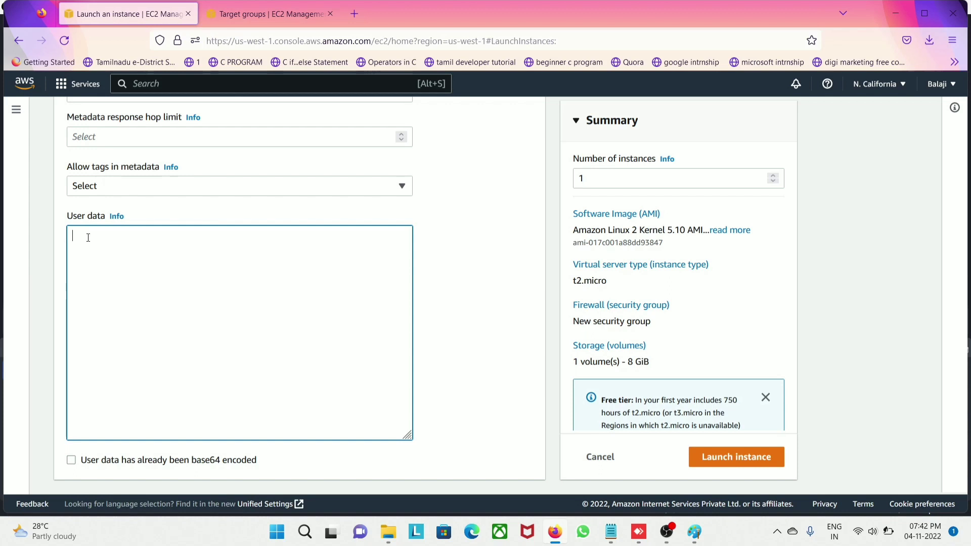
text(#!/bin/bash sudo su yum update -y yum install httpd -y systemctl enable httpd systemctl start httpd)
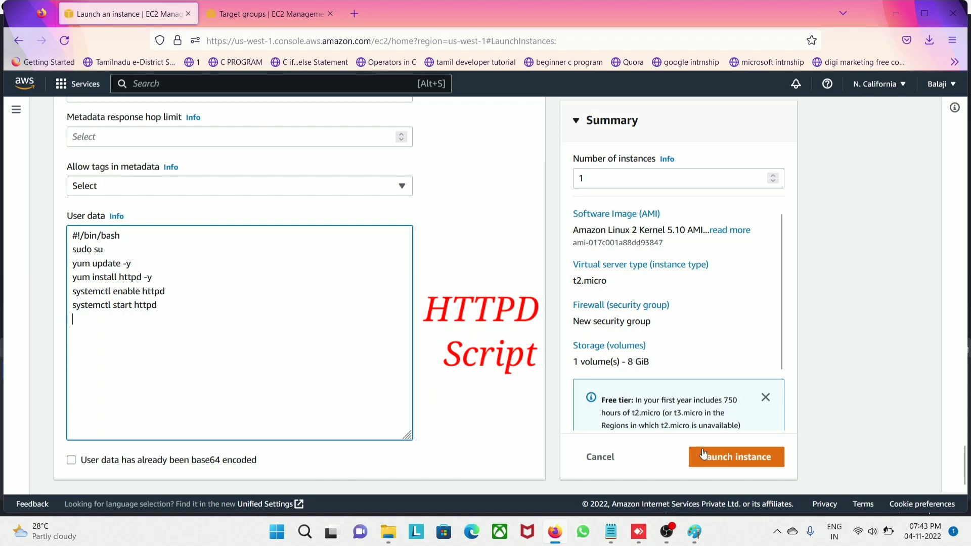
Step: Launch the configured instance and open the list of all instances
click(720, 463)
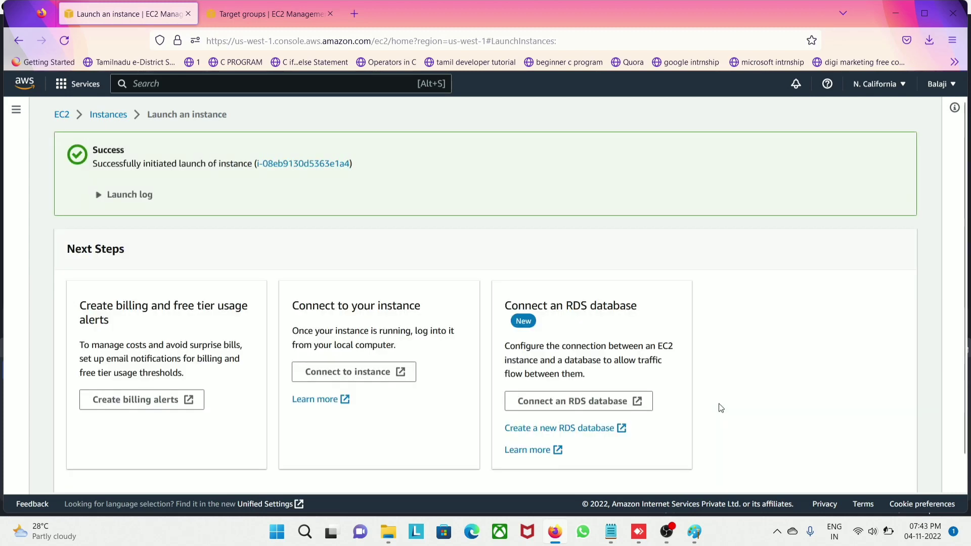
scroll(719, 407, down, 1)
click(863, 479)
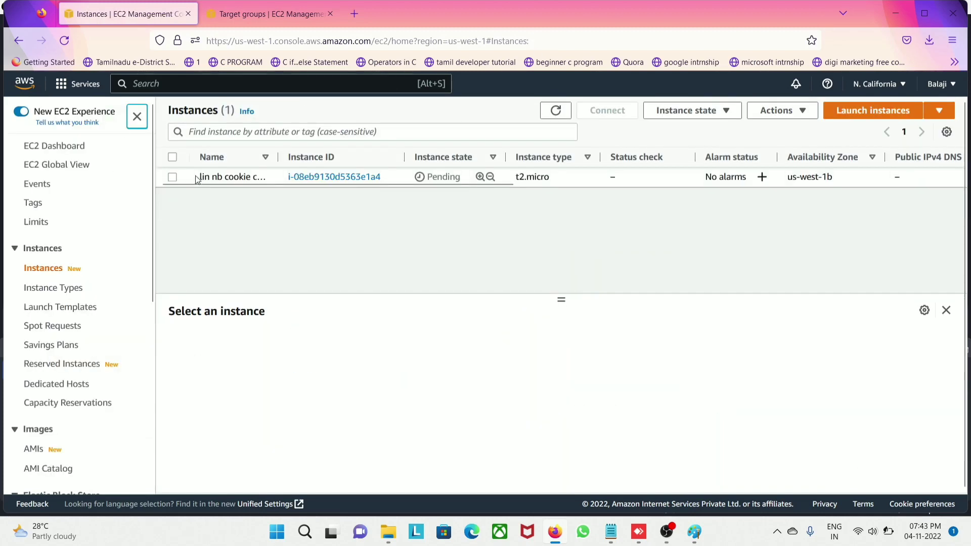
Step: Select the lin nb cookie cutter instance and refresh the instances list to check its state
click(172, 178)
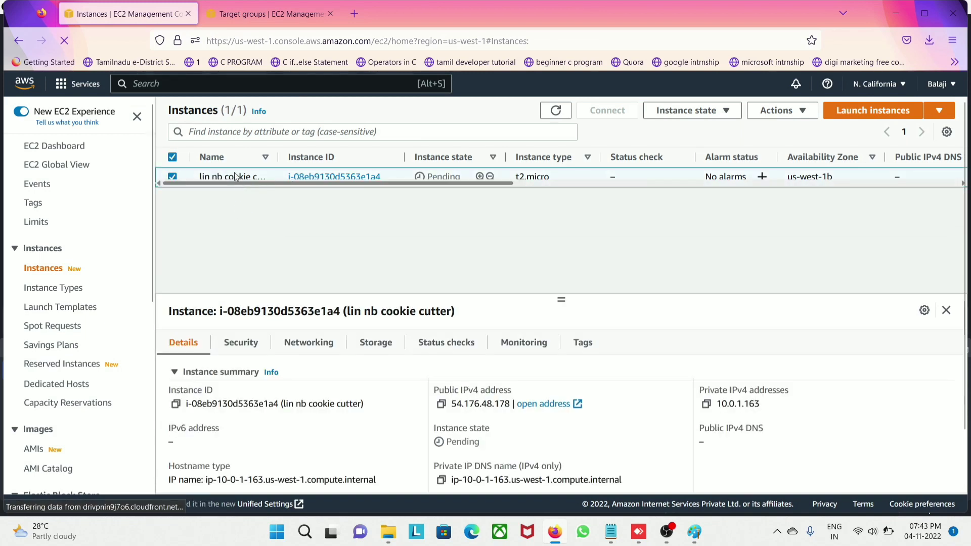
click(555, 111)
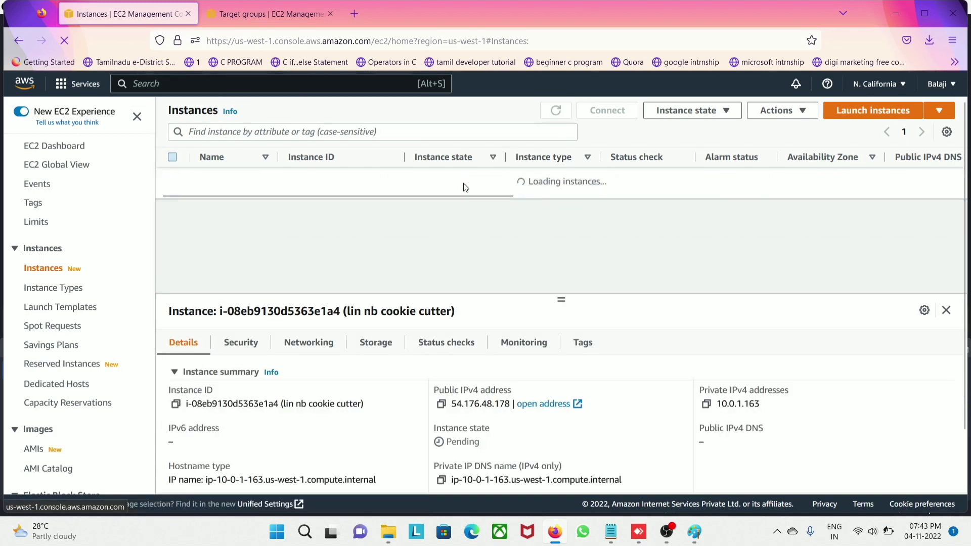
click(554, 110)
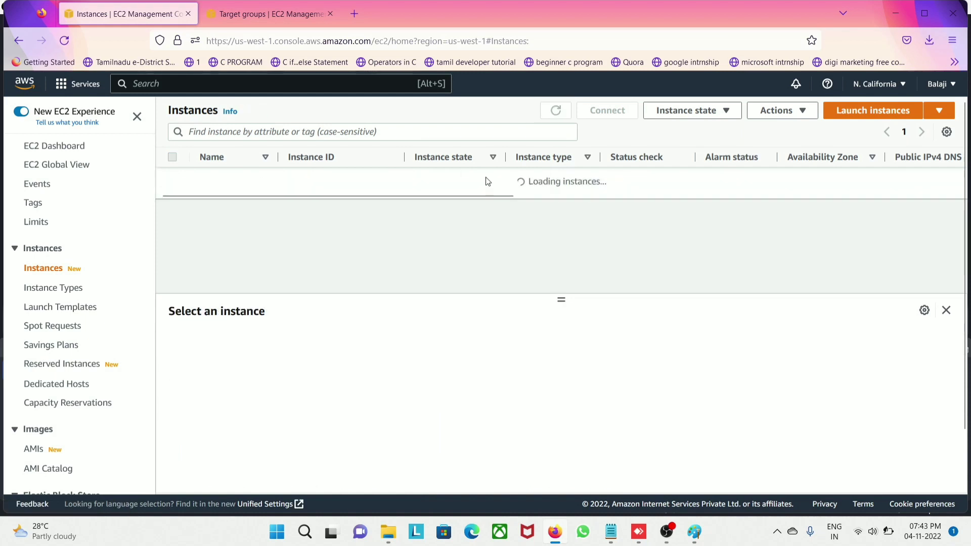
double_click(458, 177)
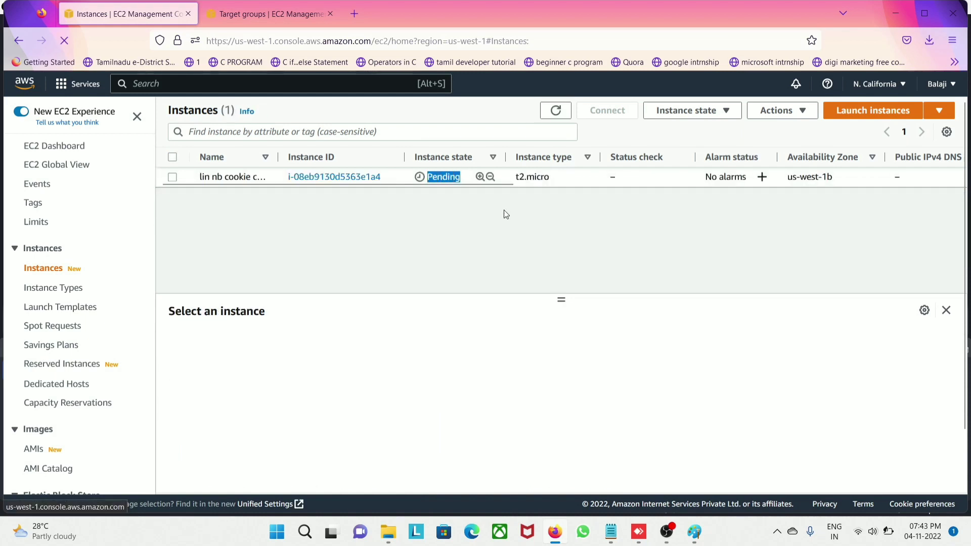
click(461, 176)
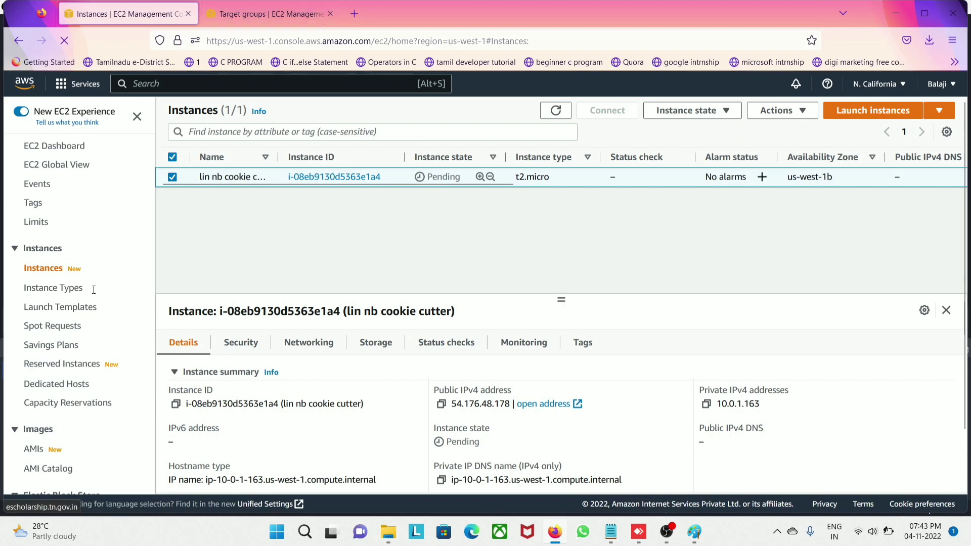
Step: Check the state of the nbalb load balancer and return to the instances list
scroll(66, 379, down, 6)
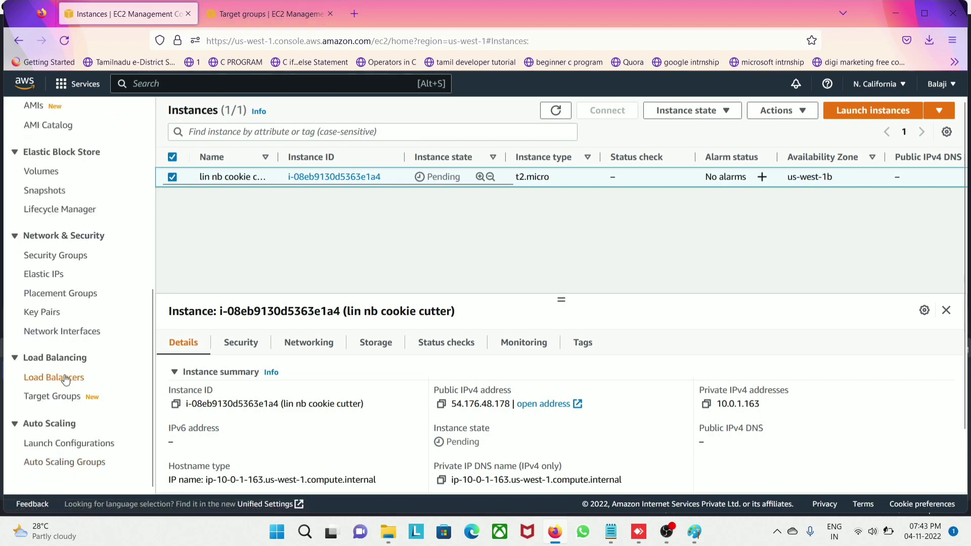
click(69, 383)
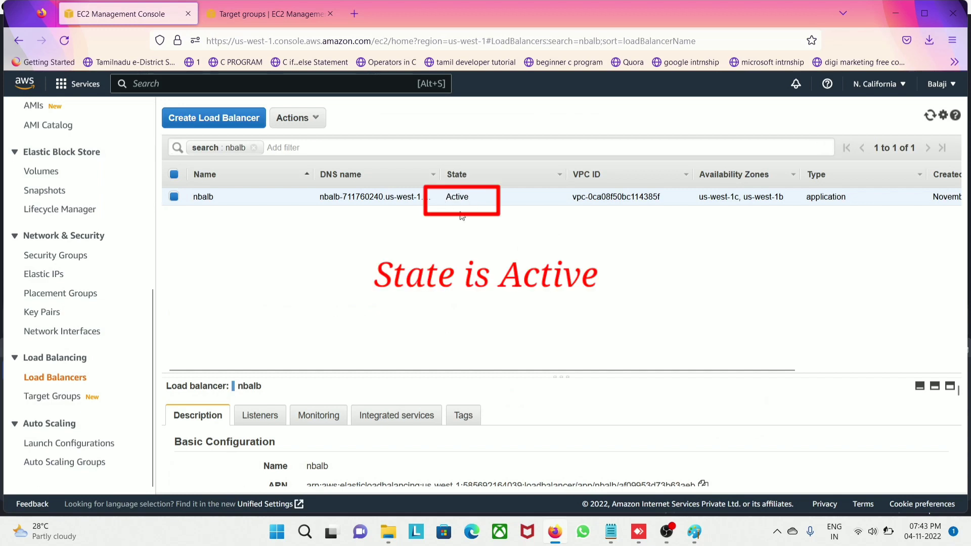
drag(474, 197, 442, 201)
click(468, 231)
click(467, 244)
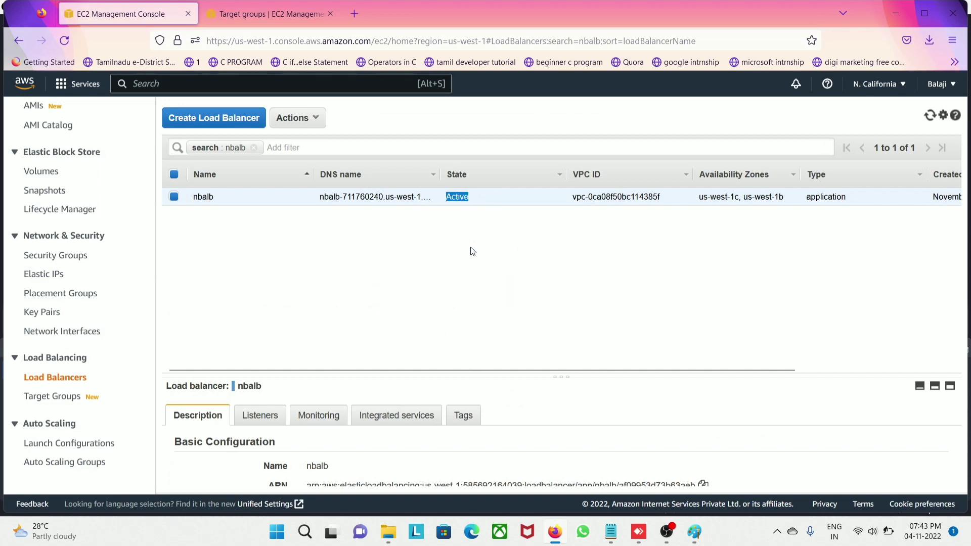
scroll(48, 213, up, 5)
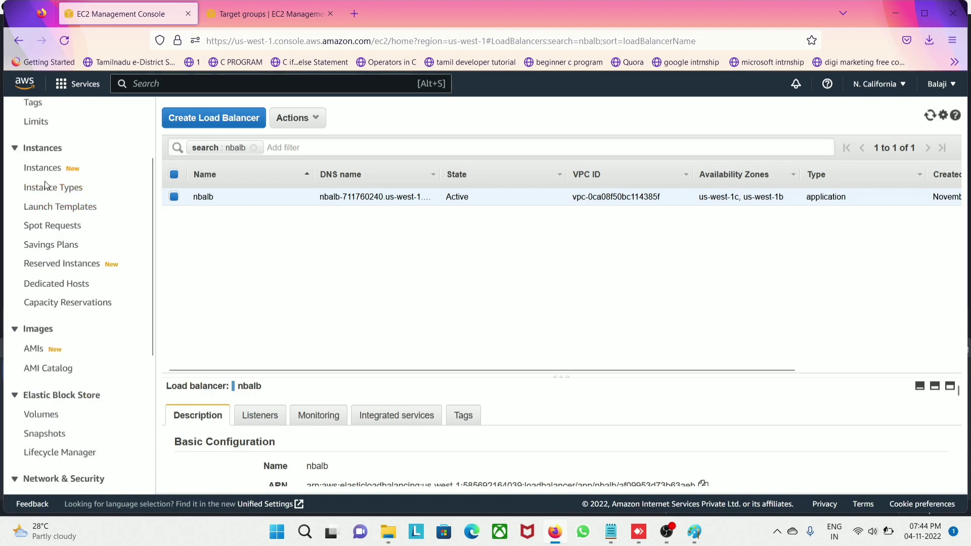
click(46, 174)
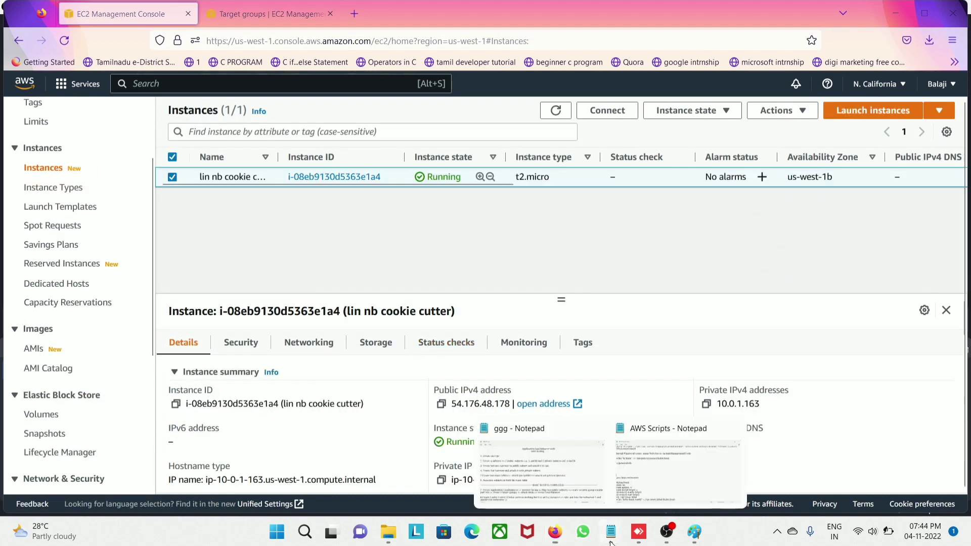
Step: Switch to the ggg notes in Notepad, review steps 7 and 8 on the load balancer and Cookie Cutter, and return to the browser
click(545, 470)
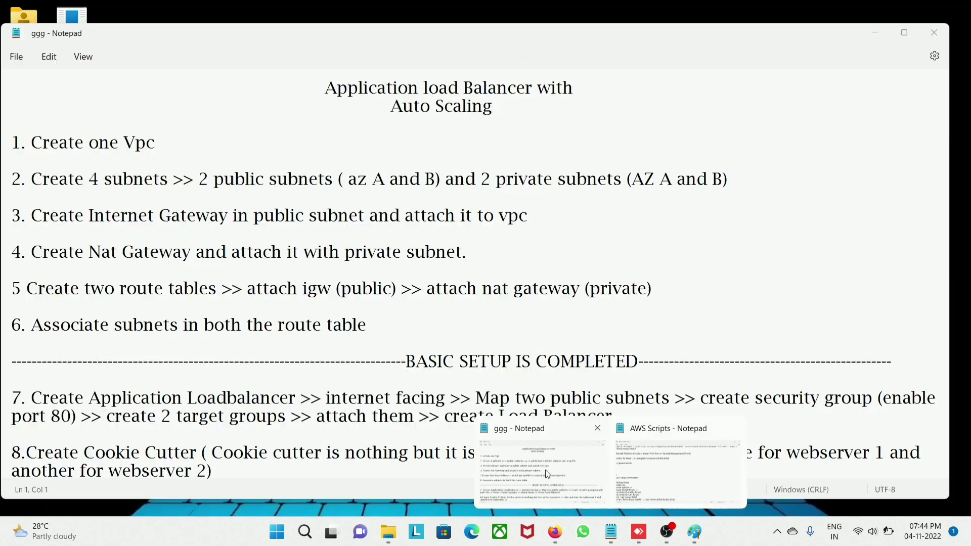
scroll(156, 351, down, 4)
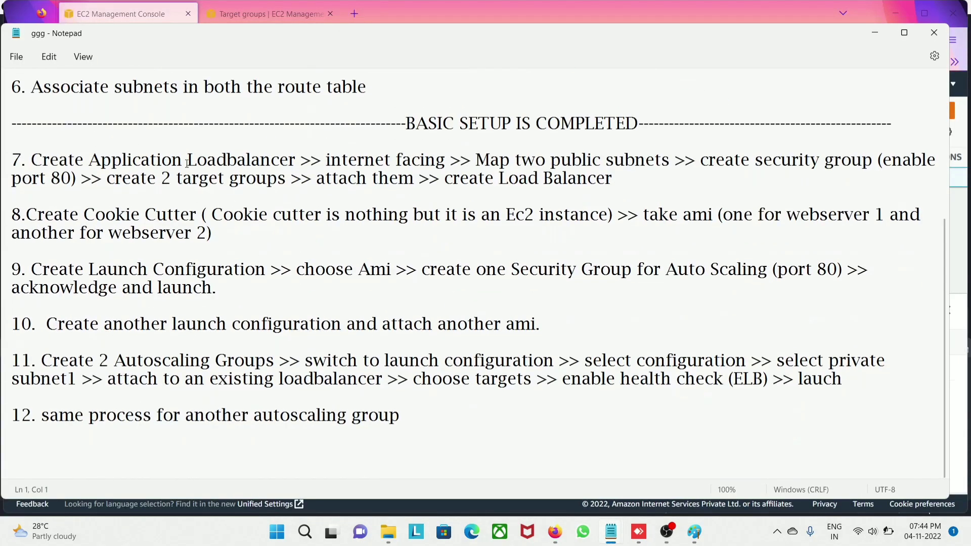
drag(32, 158, 297, 158)
click(367, 178)
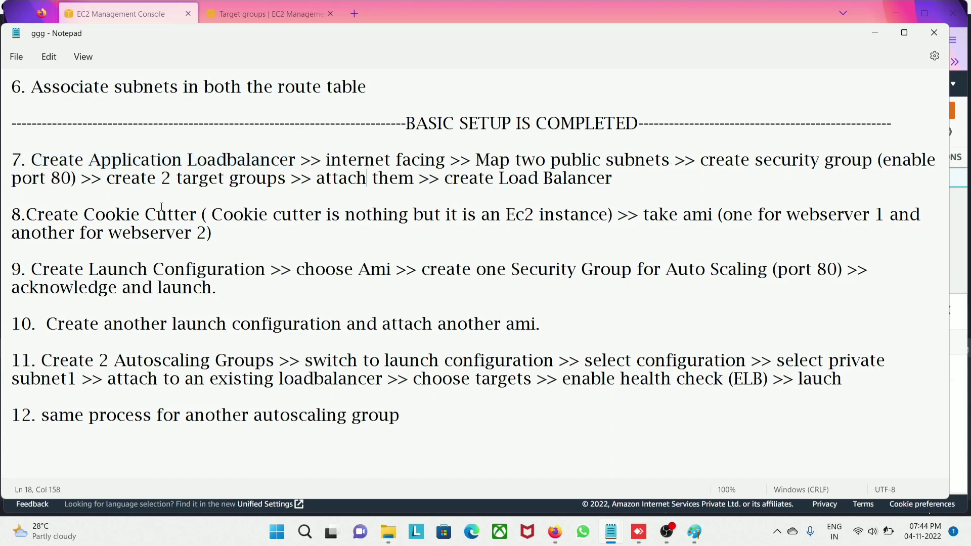
drag(183, 180, 268, 180)
click(293, 180)
click(185, 233)
drag(212, 234, 26, 215)
click(218, 234)
drag(610, 218, 501, 216)
click(687, 232)
key(alt+Tab)
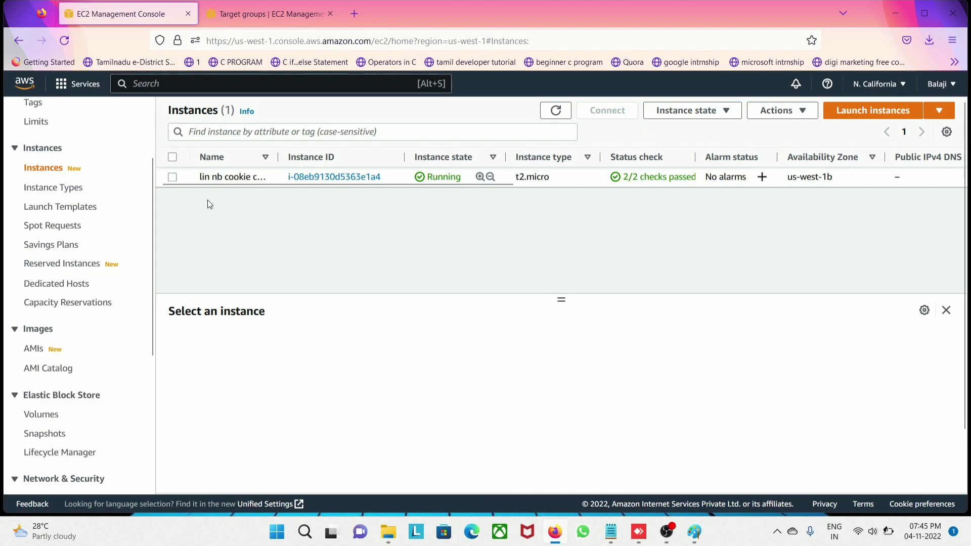
Step: Connect to the lin nb cookie cutter instance through EC2 Instance Connect with the default ec2-user name
click(172, 178)
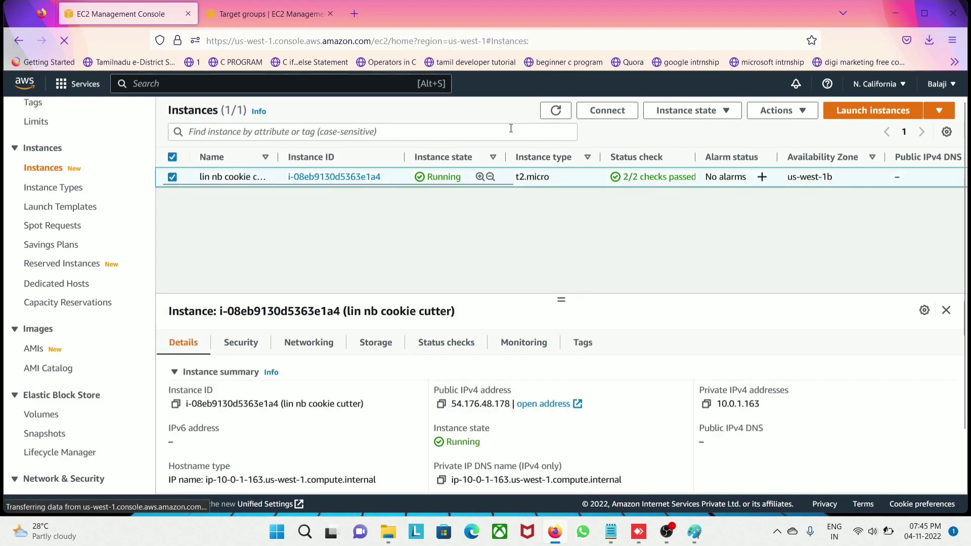
click(608, 111)
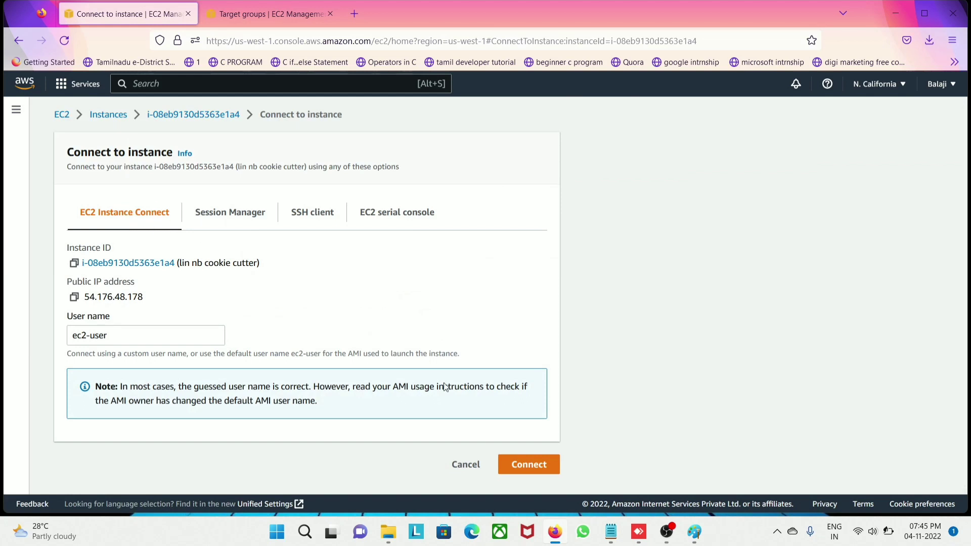
click(533, 470)
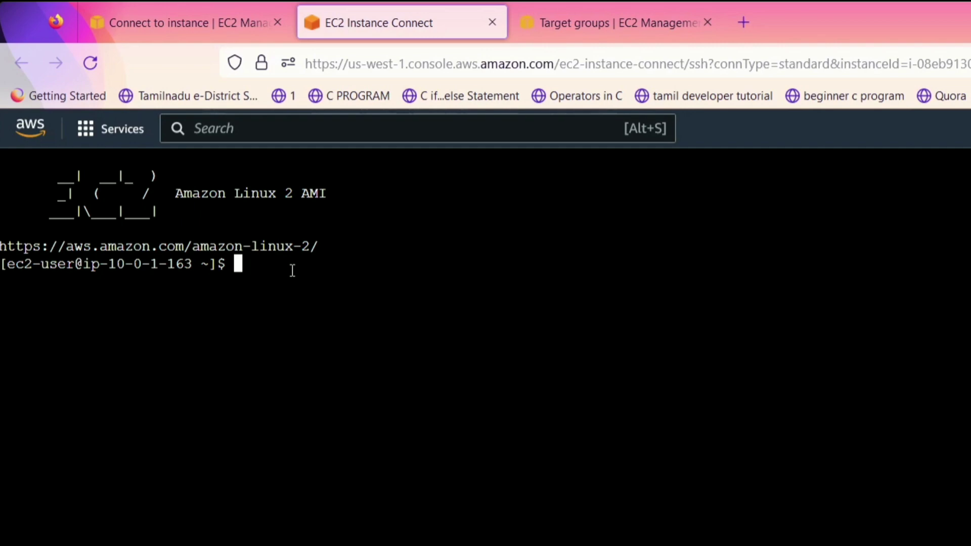
Step: Switch to the root user with sudo su and change to the /var/www/html/ directory
text(sudo su)
key(Return)
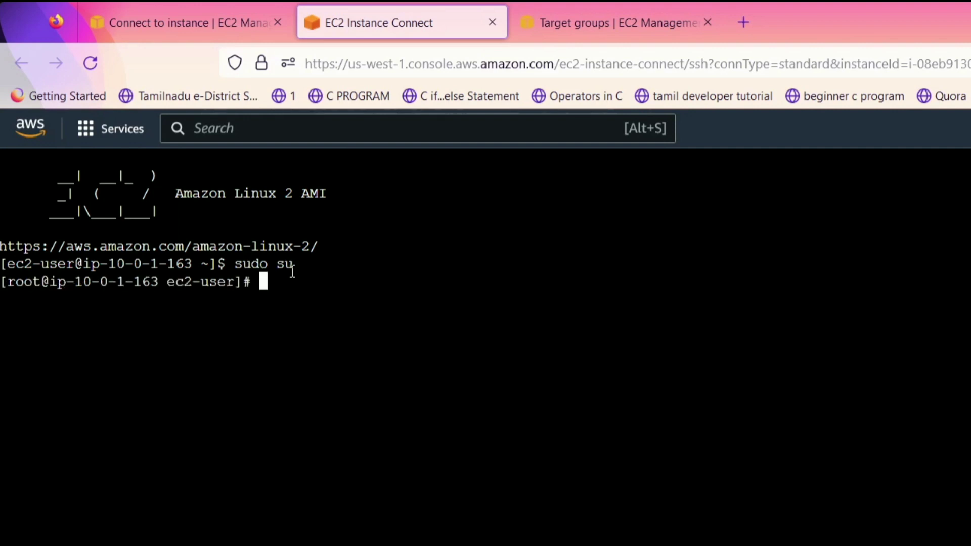
text(cd /var/)
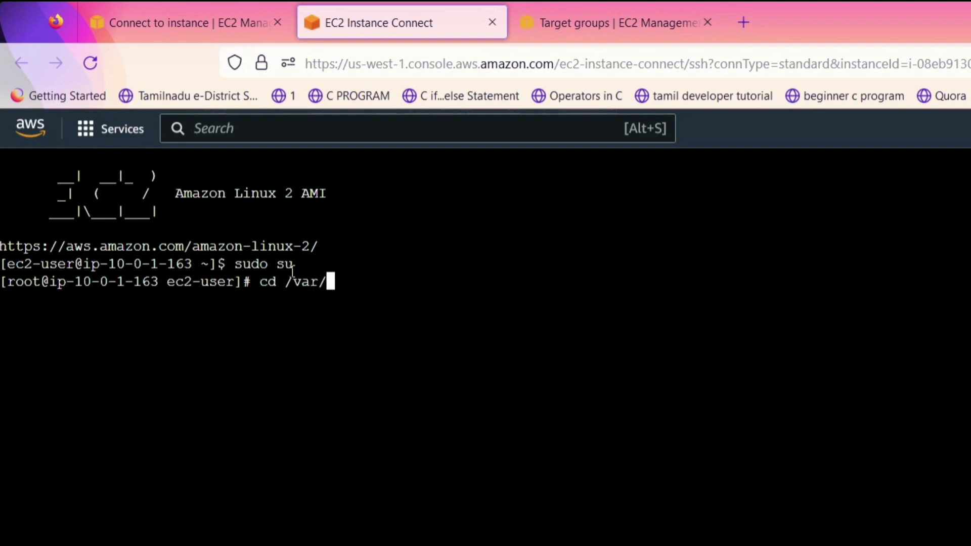
text(www)
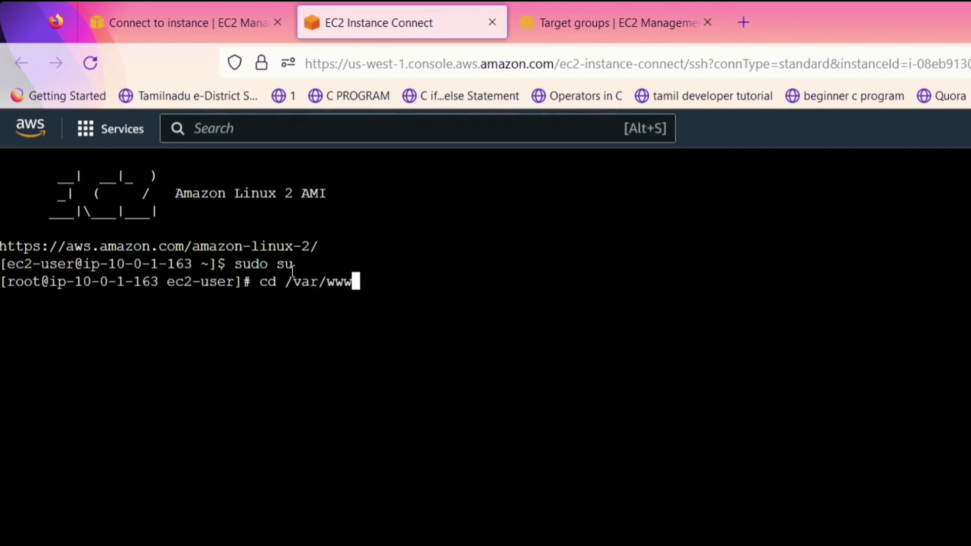
text(/)
text(html/)
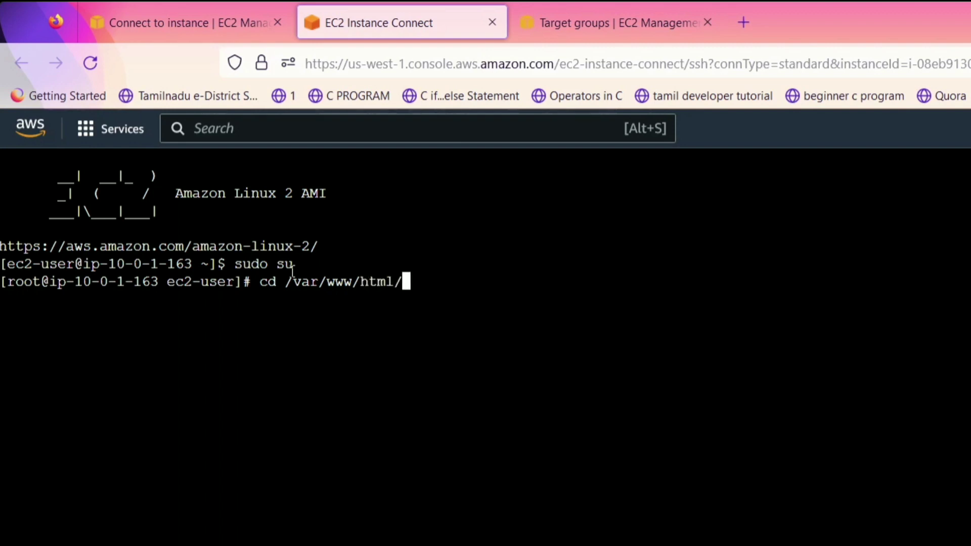
key(Return)
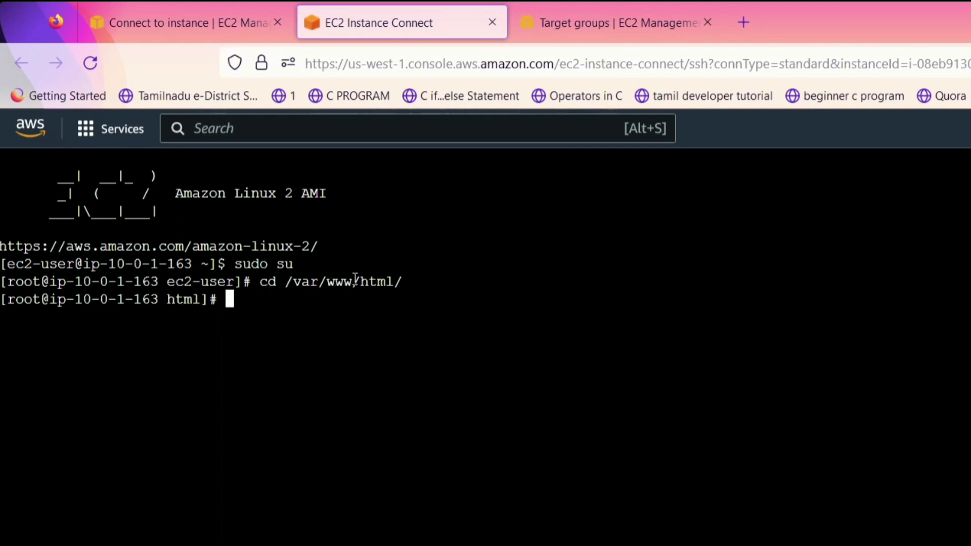
Step: List the contents of the /var/www/html/ directory with ls
drag(404, 282, 292, 298)
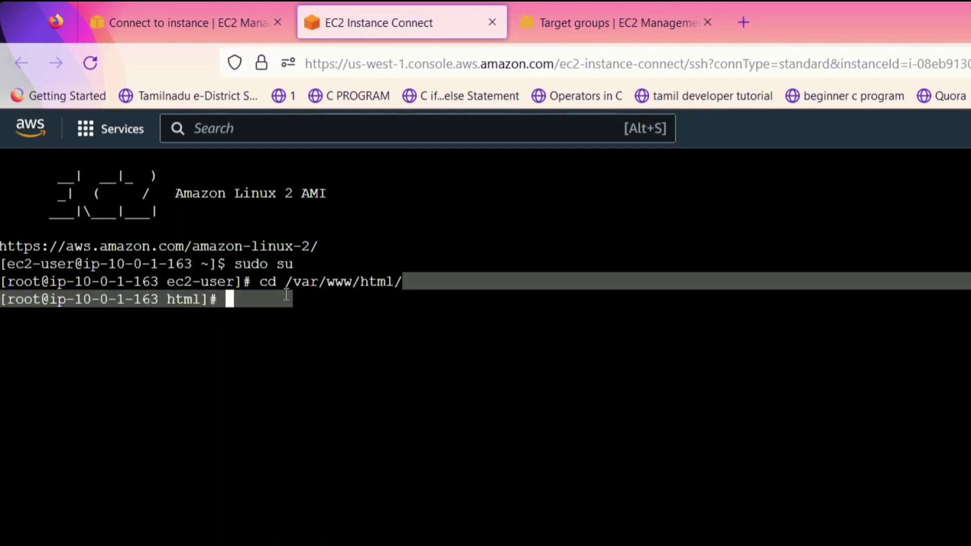
click(248, 299)
text(ls)
key(Return)
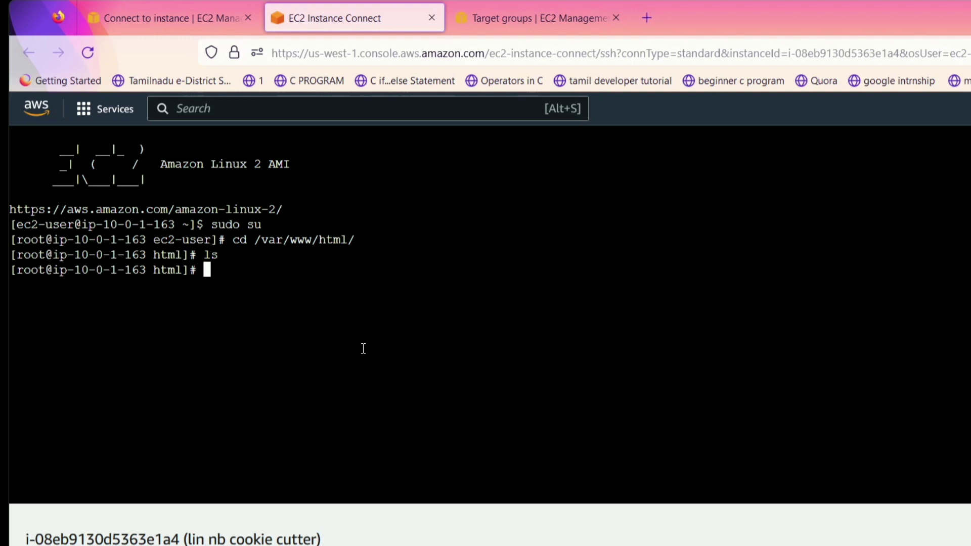
Step: Create a directory named web1 inside /var/www/html/ and change into it
text(mkdir web1)
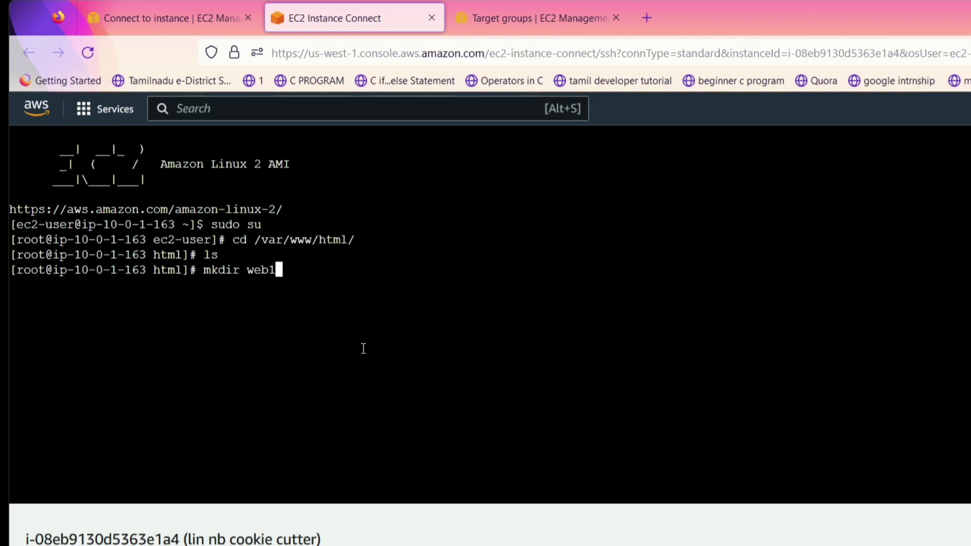
key(Return)
text(cd web1)
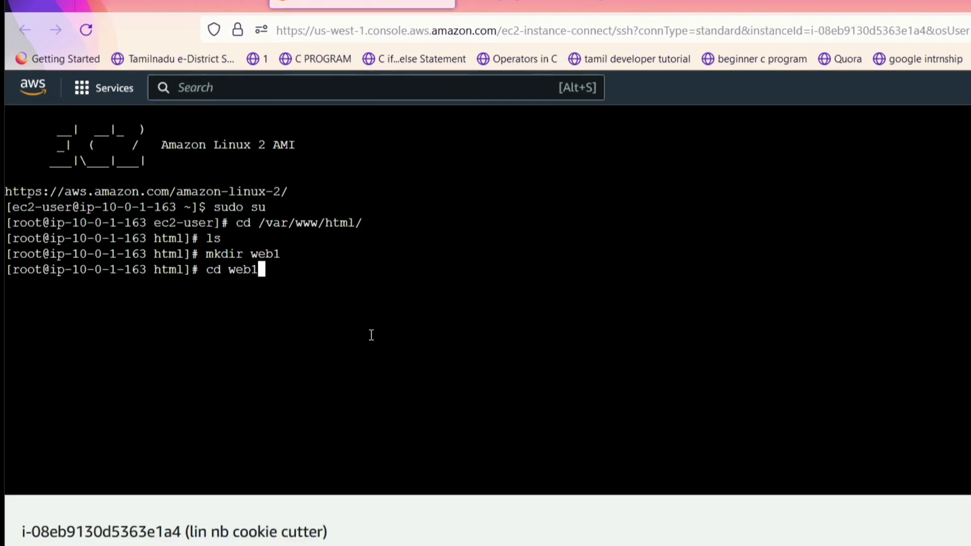
key(Return)
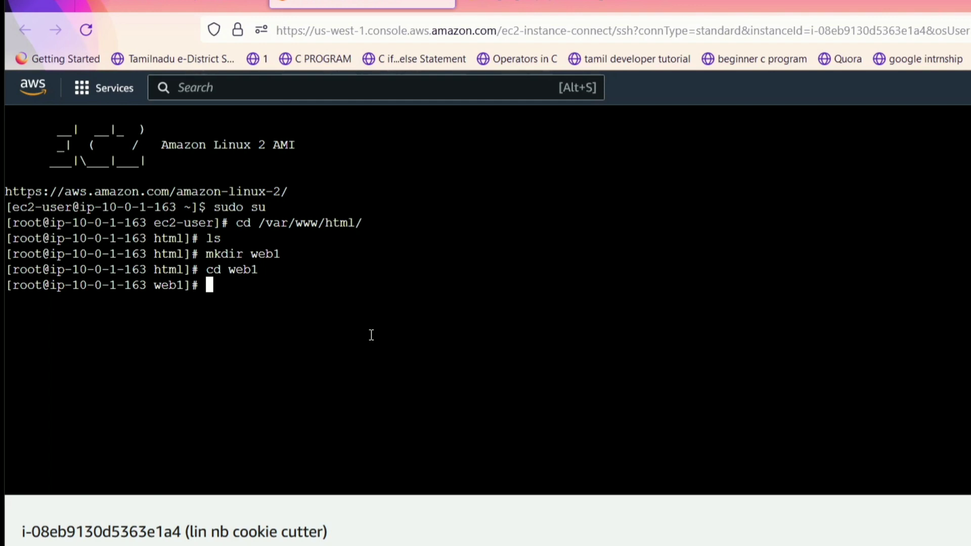
Step: Open a new file named index.html in the vi editor inside the web1 directory
text(vi inde)
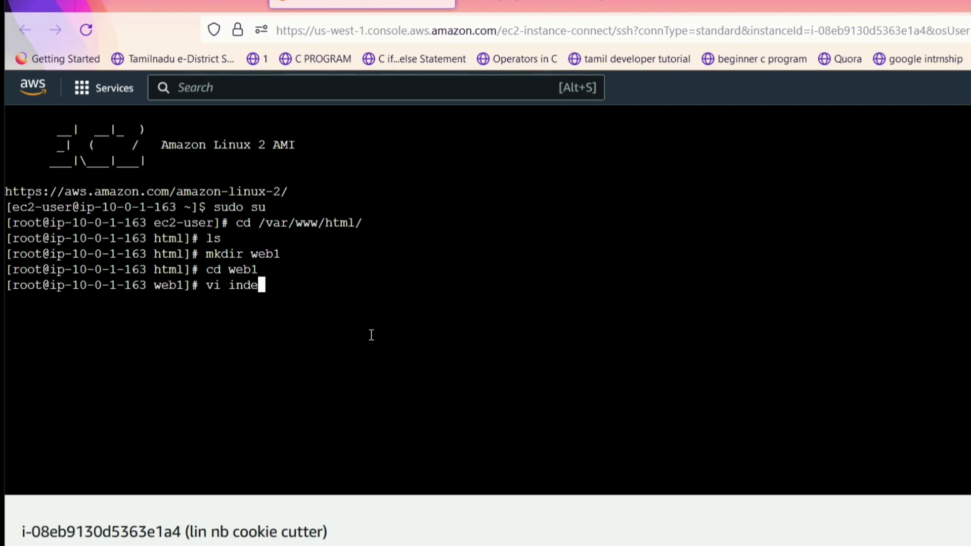
text(x.html)
key(Return)
Step: Write the line <h1>hello nb we are in t arget group one index.html</h1> in index.html
text(1)
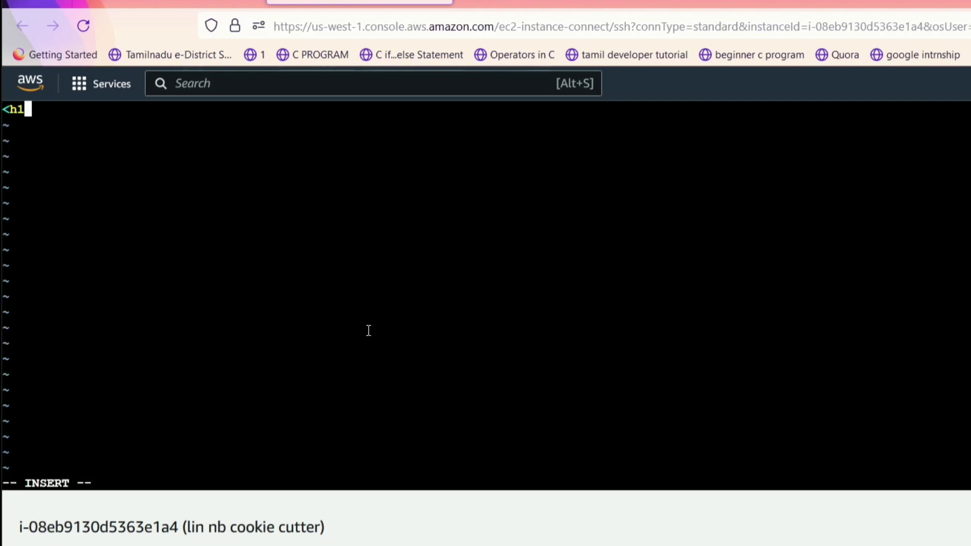
text(>)
text(hr)
text(llo)
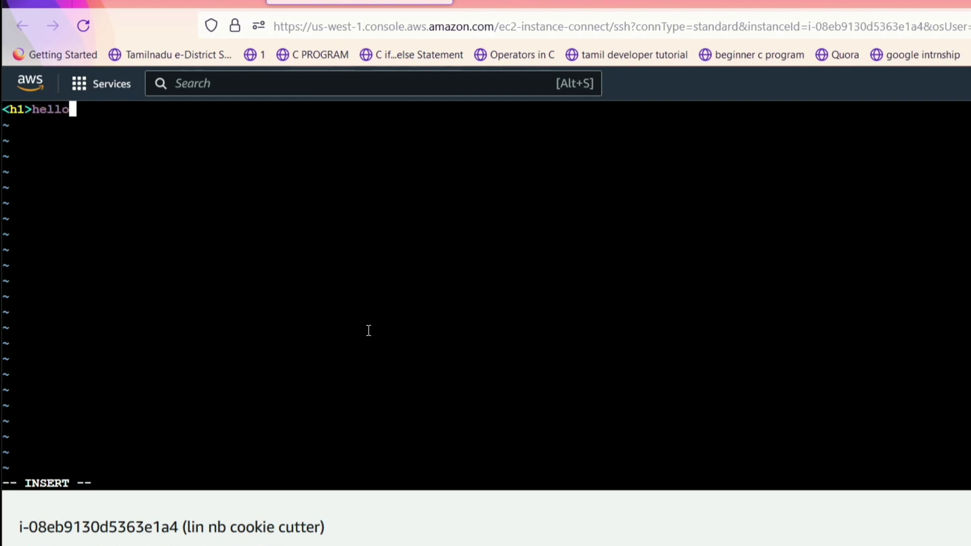
text( nb we a)
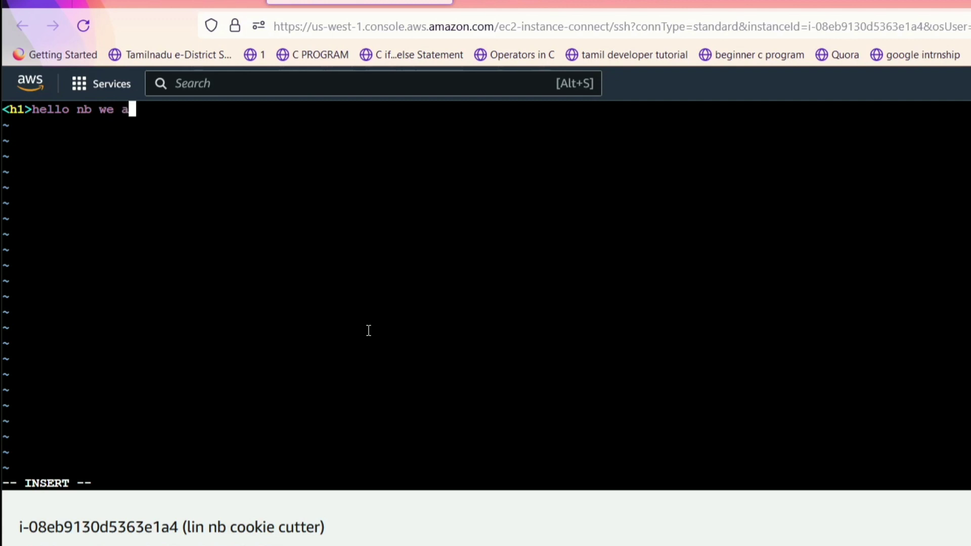
text(re in t)
key(Caps_Lock)
text(RGET)
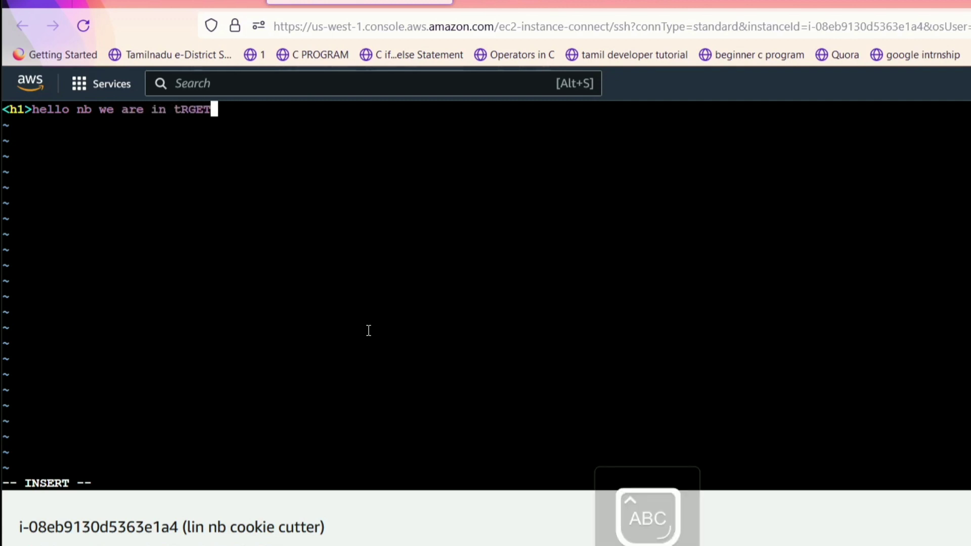
key(BackSpace)
key(BackSpace)
key(BackSpace)
key(BackSpace)
key(BackSpace)
key(Caps_Lock)
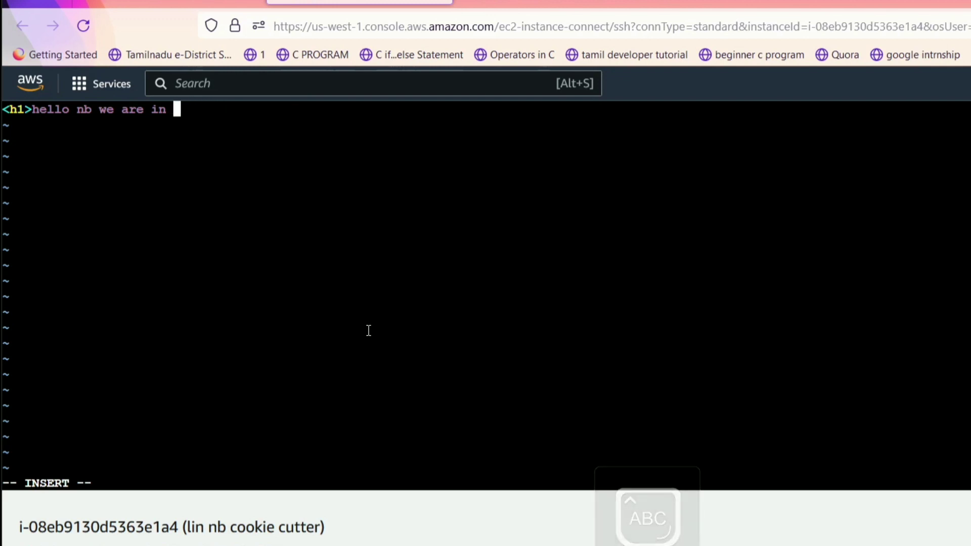
text(t arget)
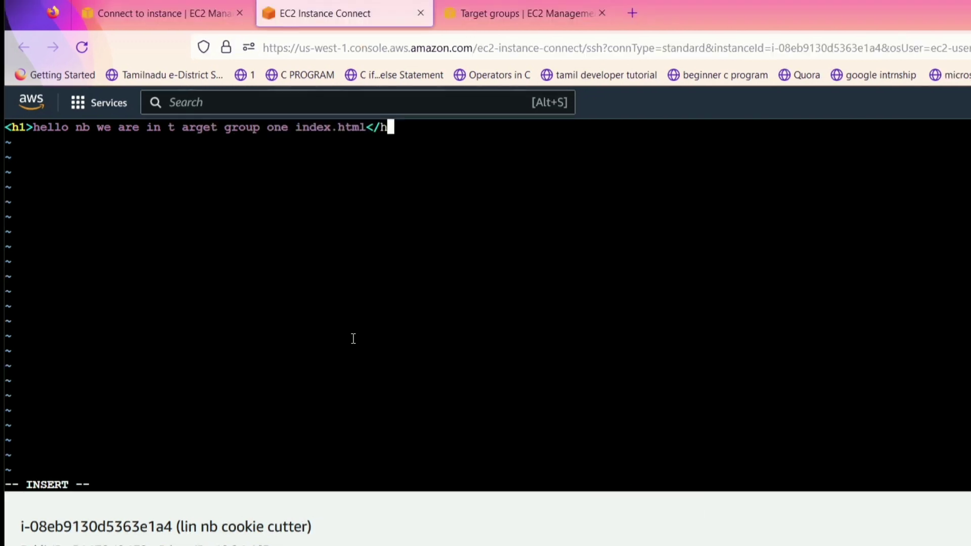
text(1>)
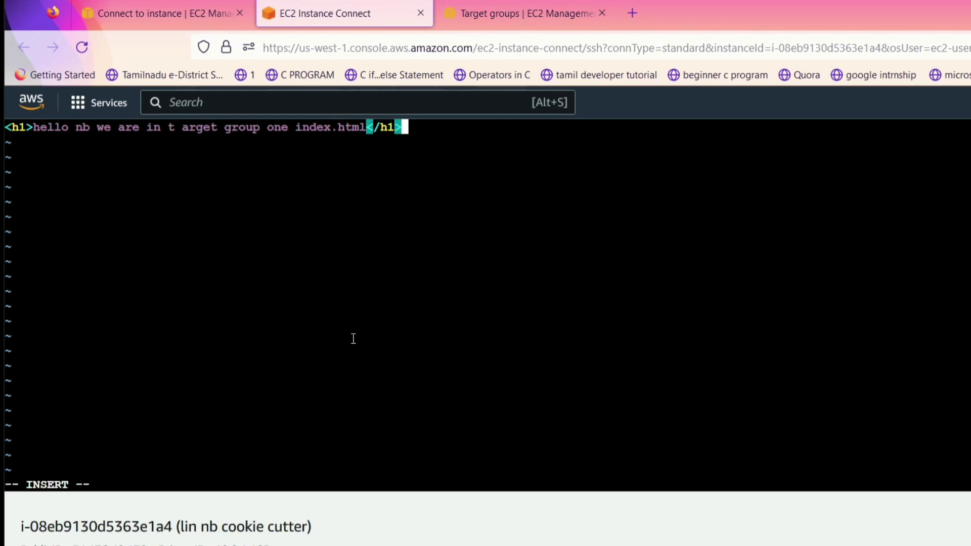
Step: Save index.html and quit the vi editor with :wq
key(Escape)
text(:wq)
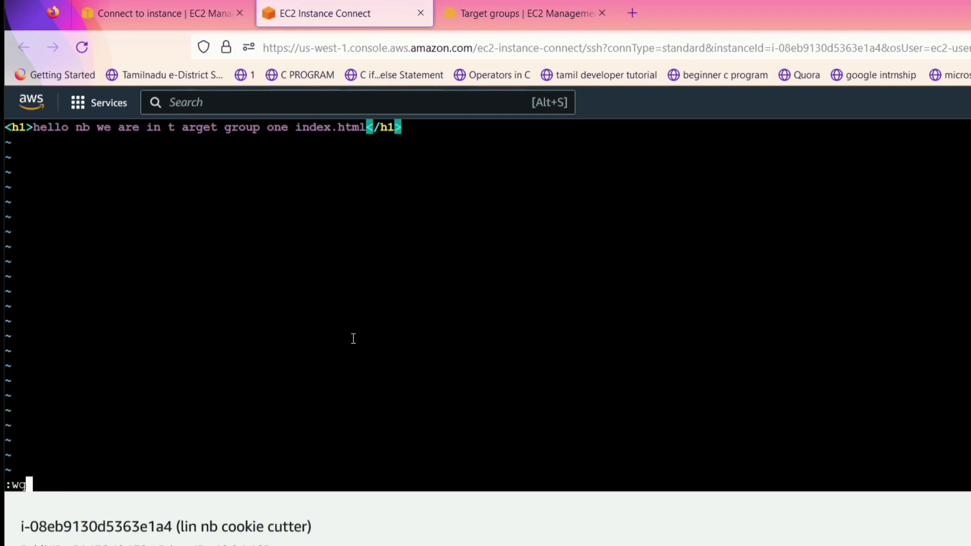
key(Return)
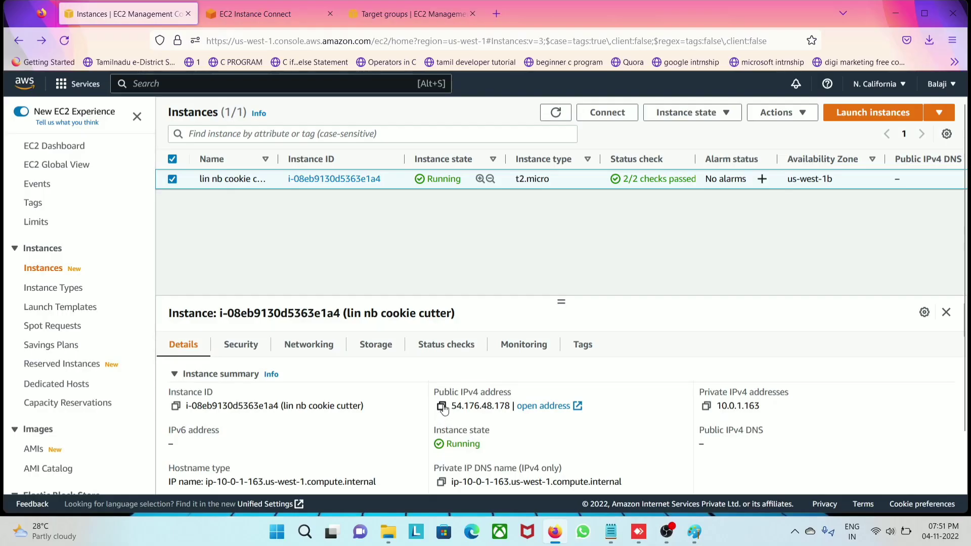
Step: Copy the public IPv4 address of the lin nb cookie cutter instance and load it in a new browser tab
click(441, 406)
click(495, 15)
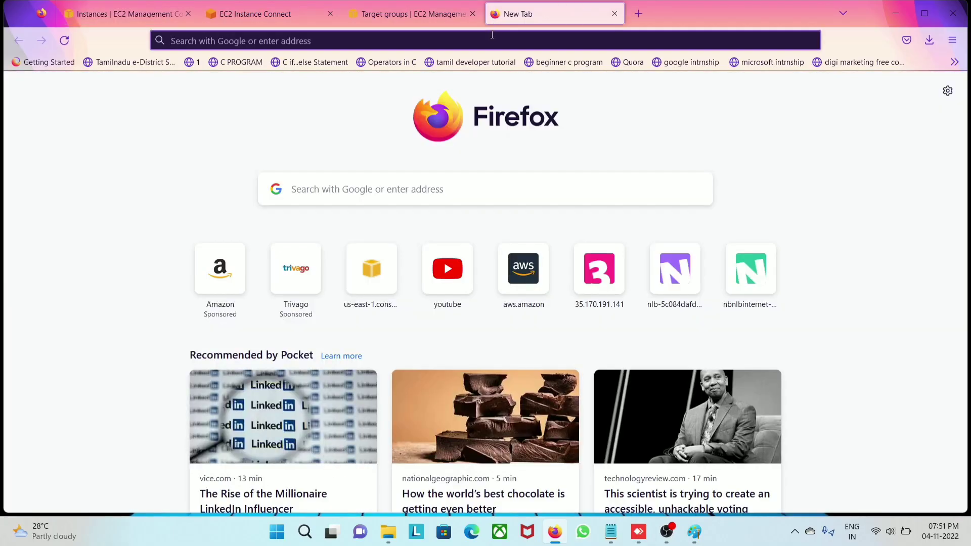
key(ctrl+v)
key(Return)
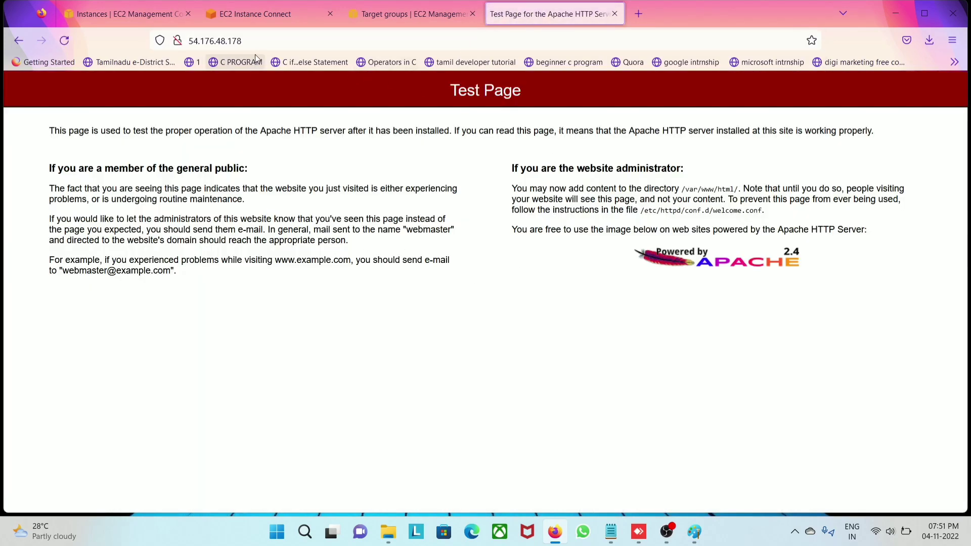
Step: Load 54.176.48.178/web1/index.html to check the heading text on the page, and close that browser tab
click(256, 41)
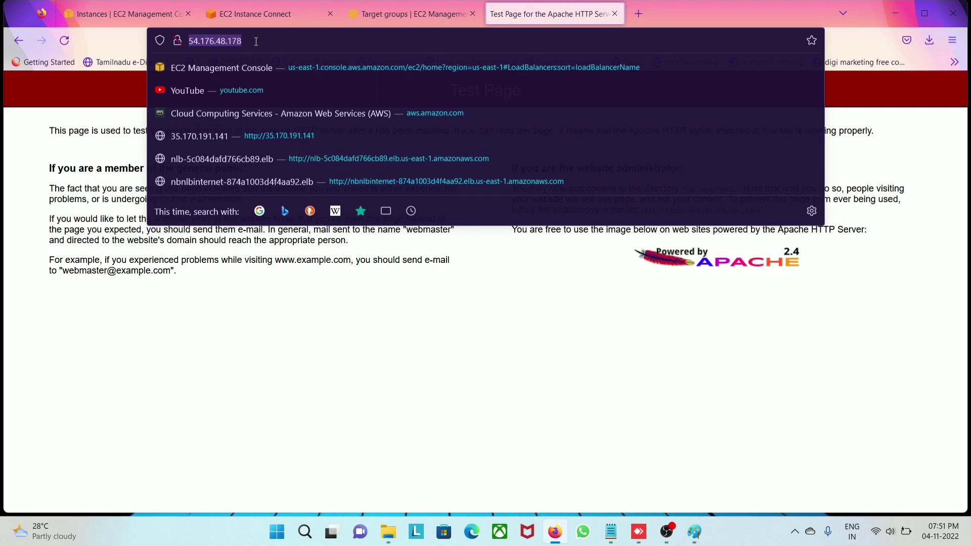
click(256, 41)
text(/)
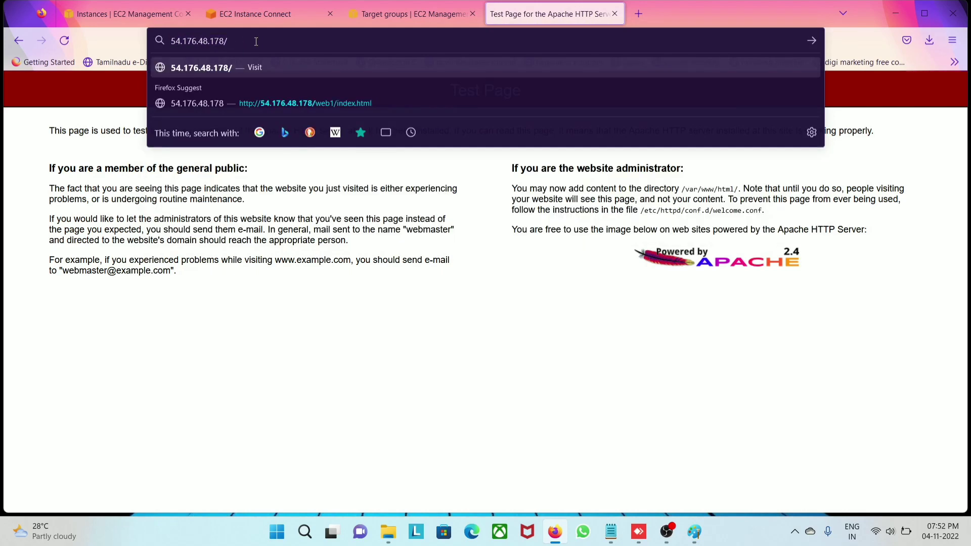
text(web1/index)
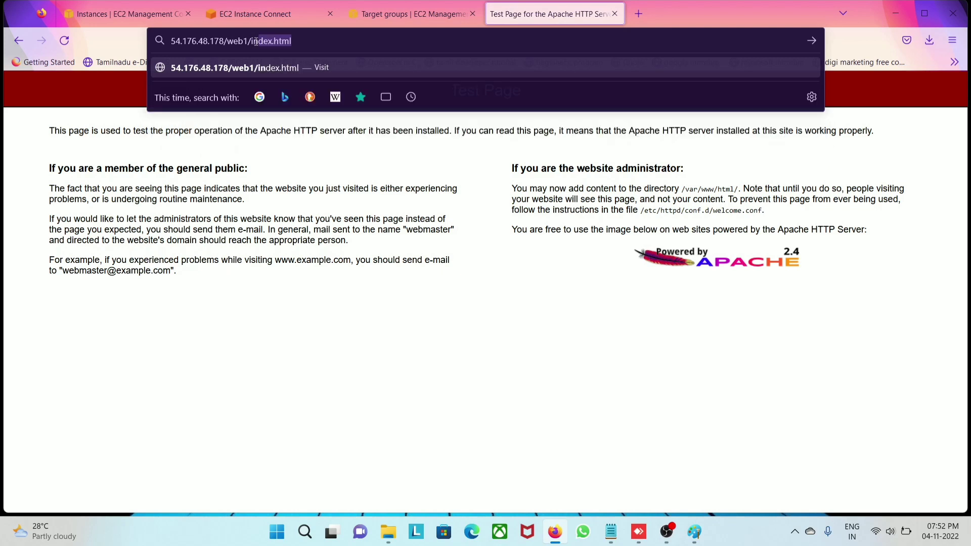
text(.html)
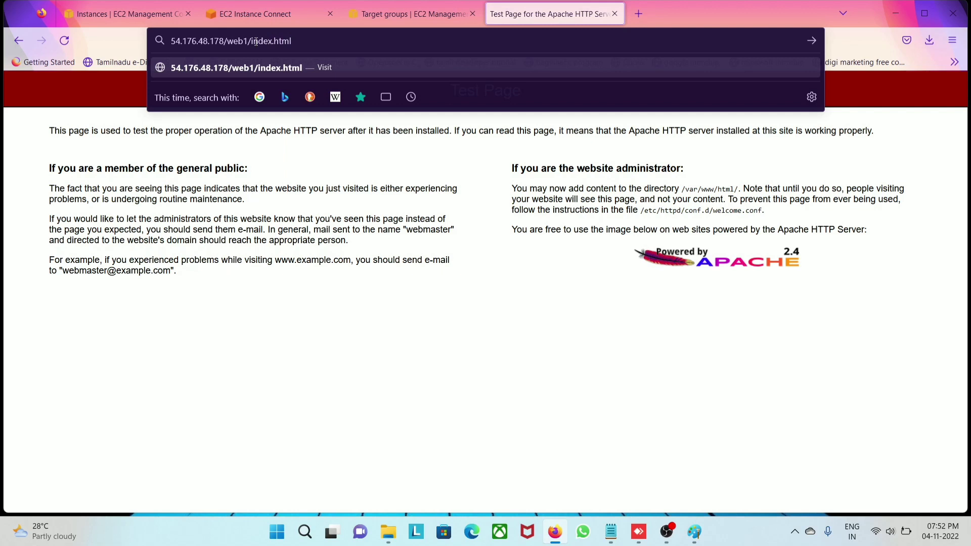
key(Return)
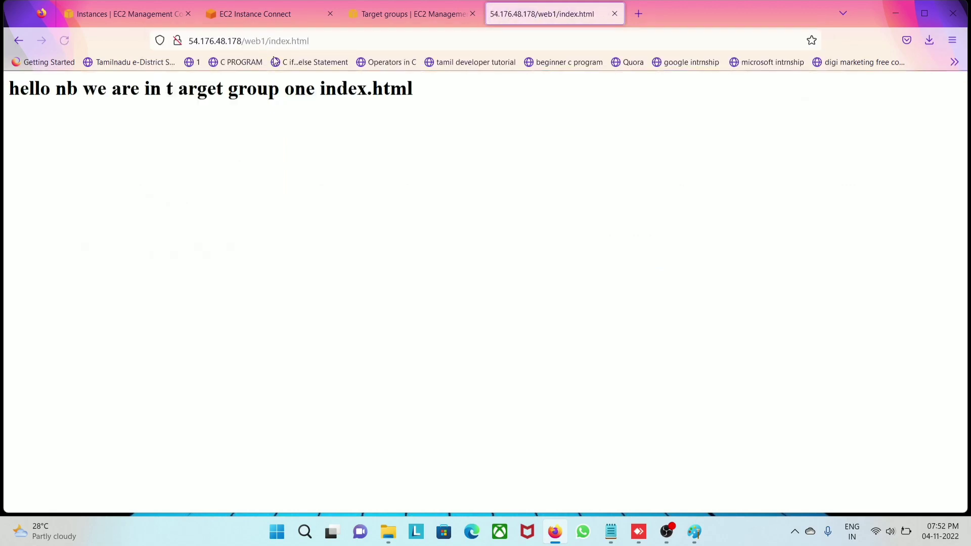
drag(434, 97, 411, 89)
click(74, 96)
click(440, 99)
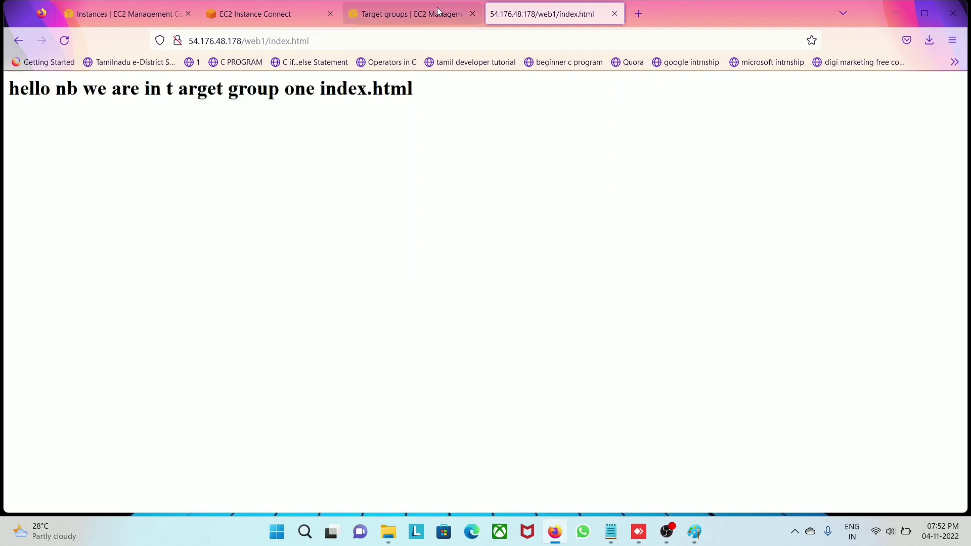
click(614, 14)
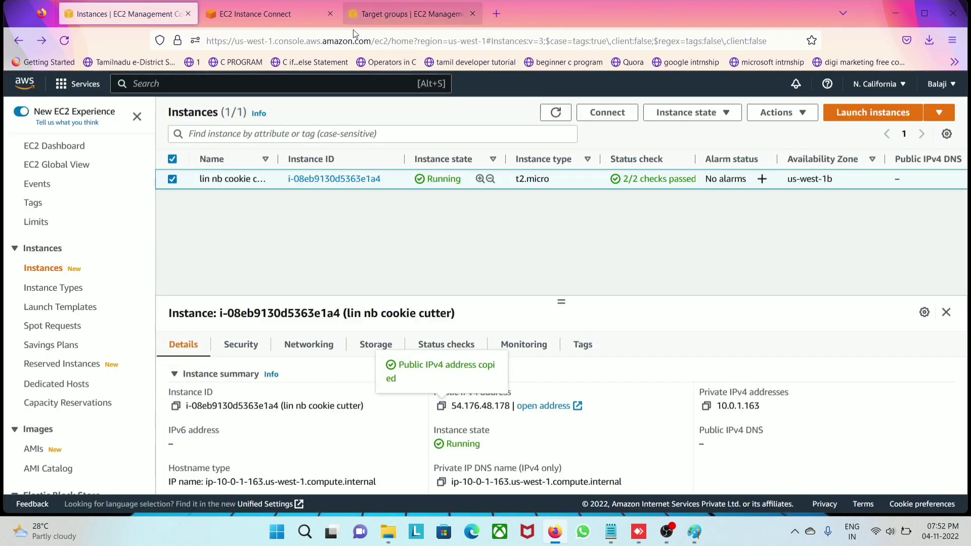
Step: Start creating an image from the lin nb cookie cutter instance
click(562, 121)
click(173, 180)
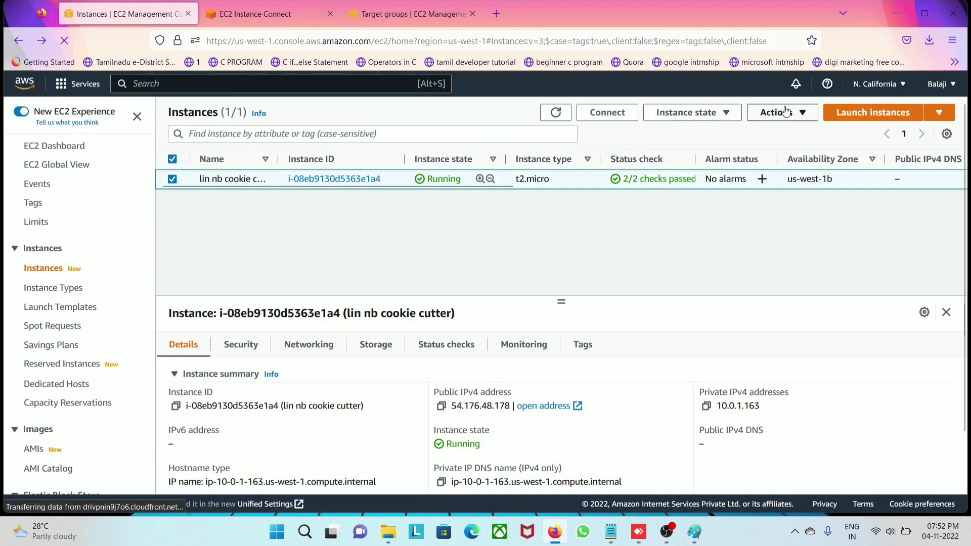
mouse_move(256, 181)
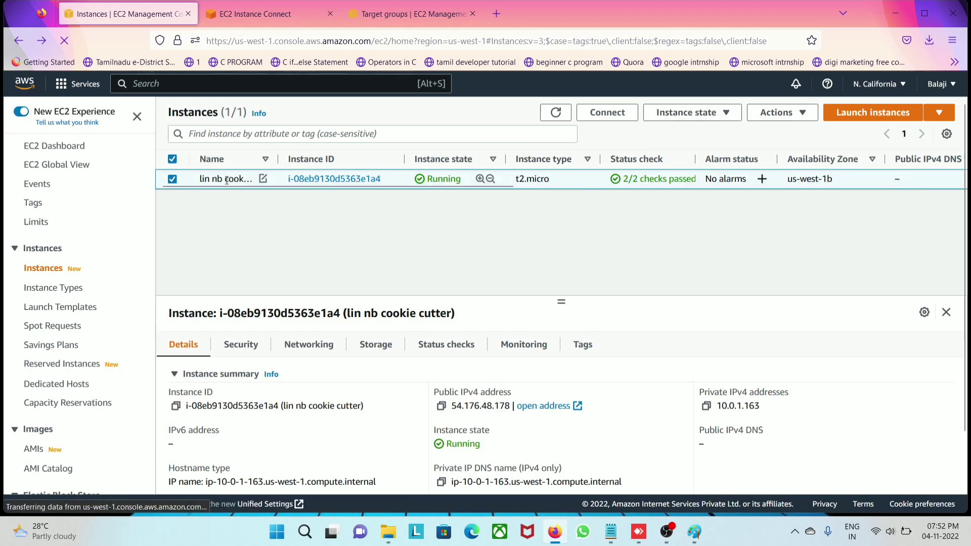
click(776, 115)
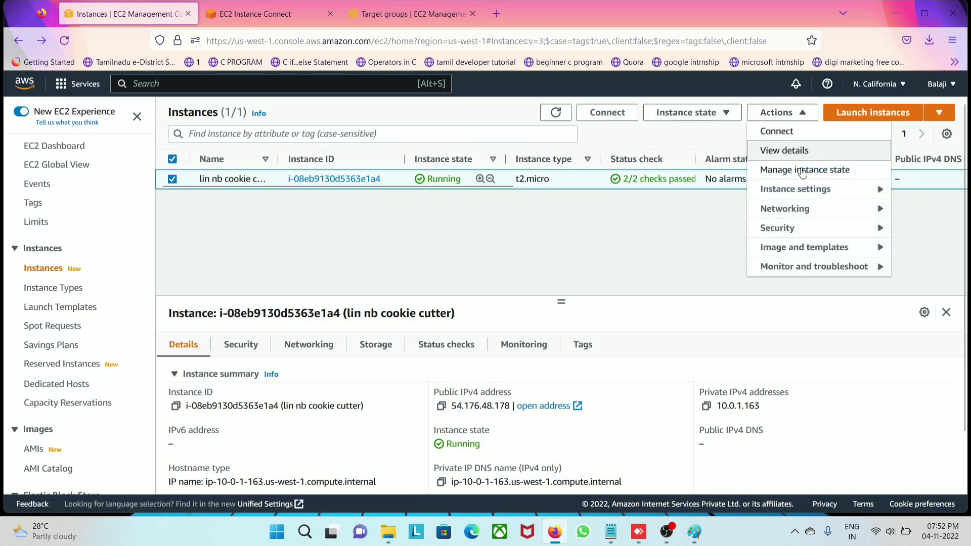
click(821, 248)
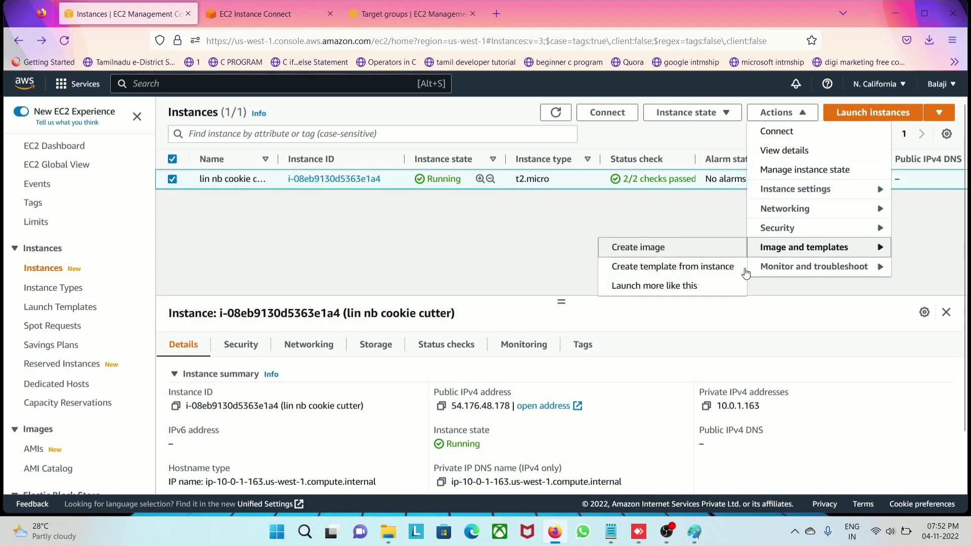
click(638, 249)
Step: Name the new image nbami1 and give it the description ami
click(278, 268)
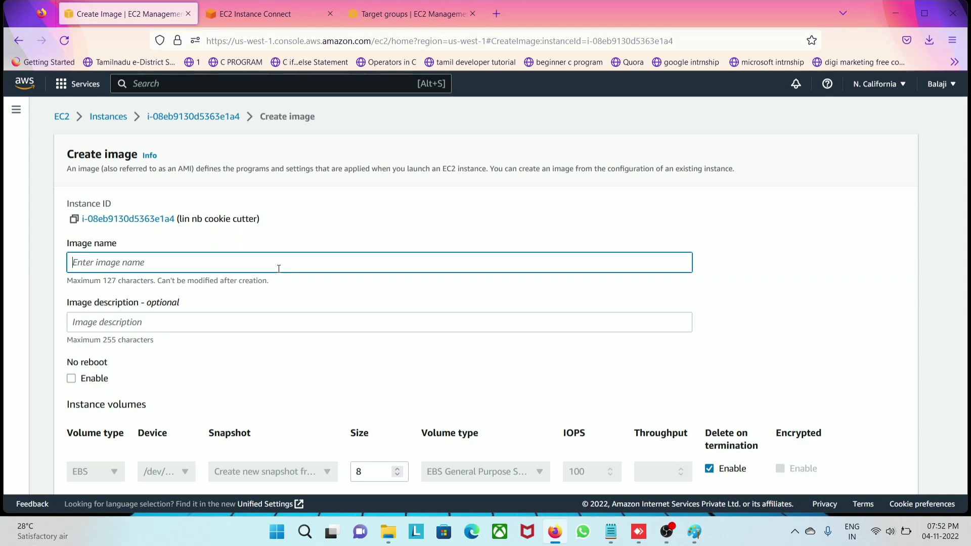
text(nbami1)
scroll(207, 322, down, 2)
click(113, 253)
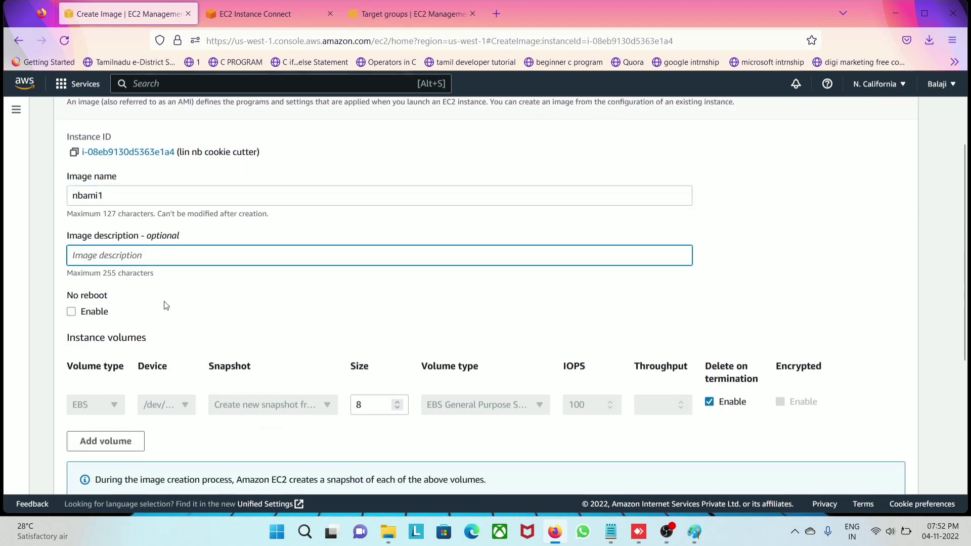
text(ami)
scroll(166, 306, down, 1)
mouse_move(123, 190)
mouse_down()
mouse_move(76, 189)
mouse_move(141, 197)
mouse_up()
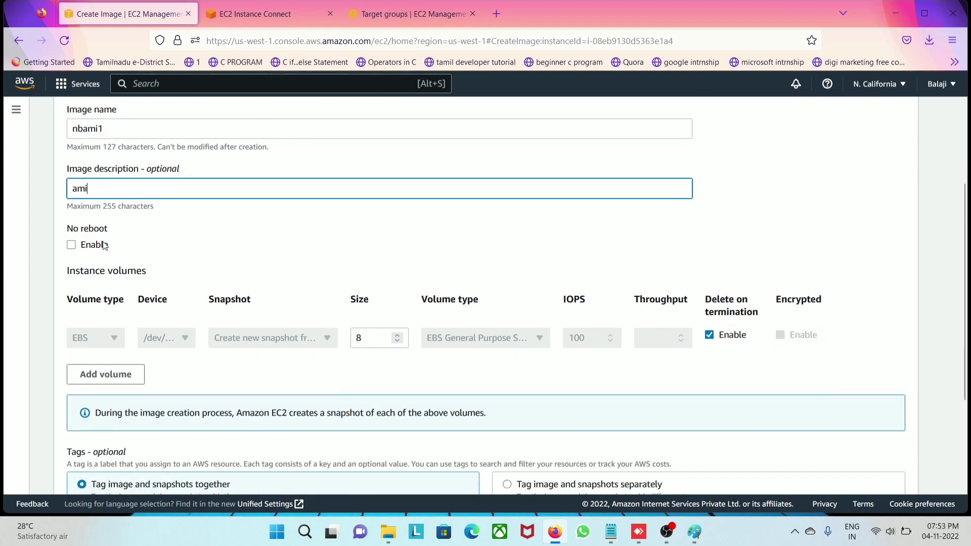
Step: Enable No reboot for the nbami1 image and create the image
click(71, 245)
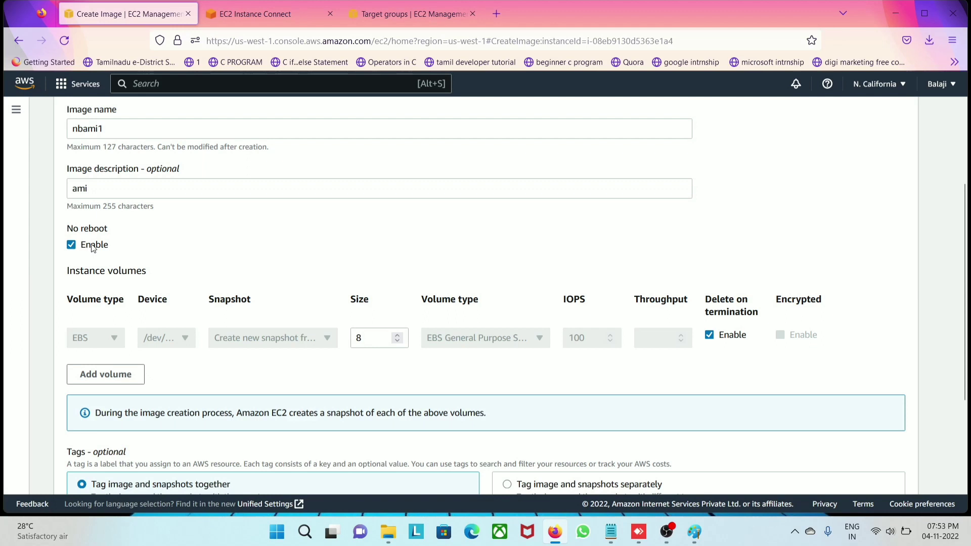
scroll(379, 384, down, 2)
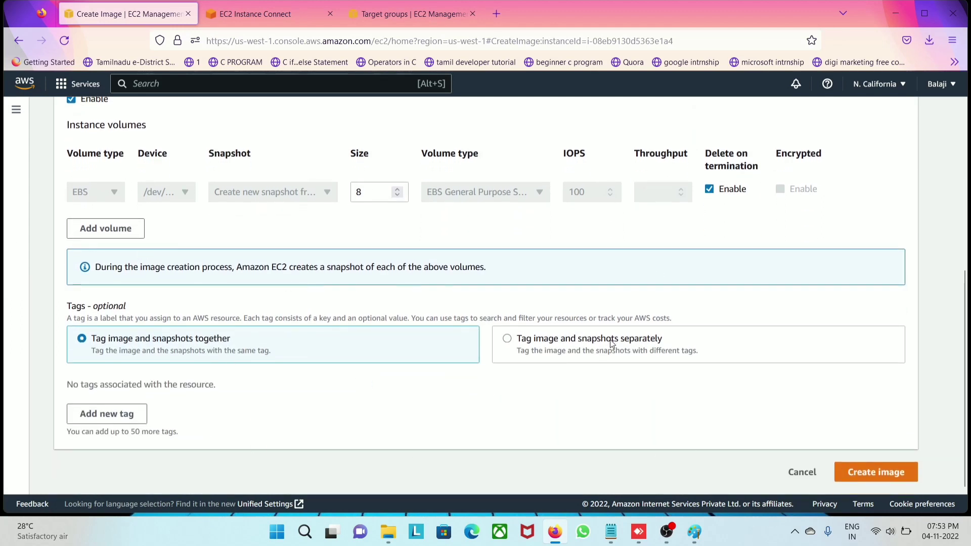
click(890, 481)
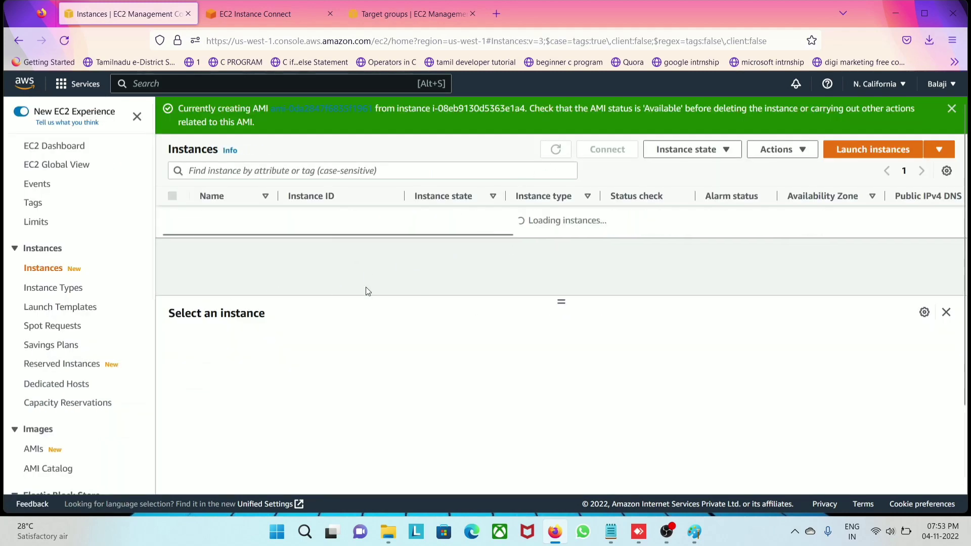
Step: Open the list of owned AMIs, refresh it, select nbami1 and check its status
scroll(74, 356, down, 1)
scroll(74, 356, down, 2)
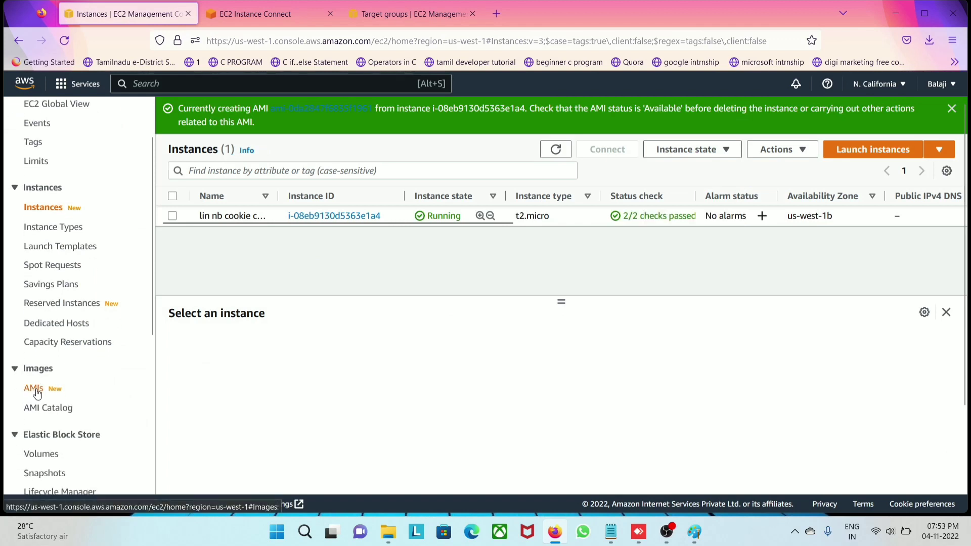
click(34, 394)
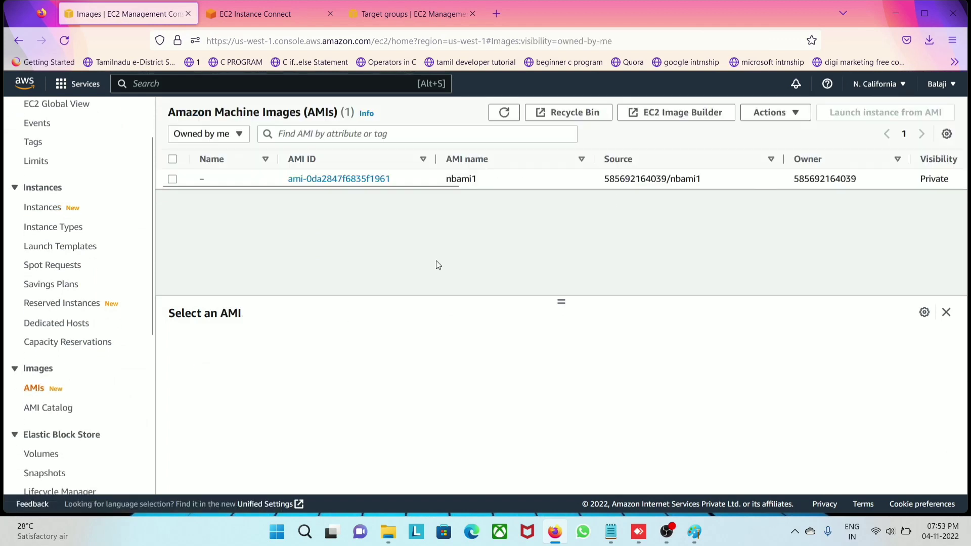
click(504, 114)
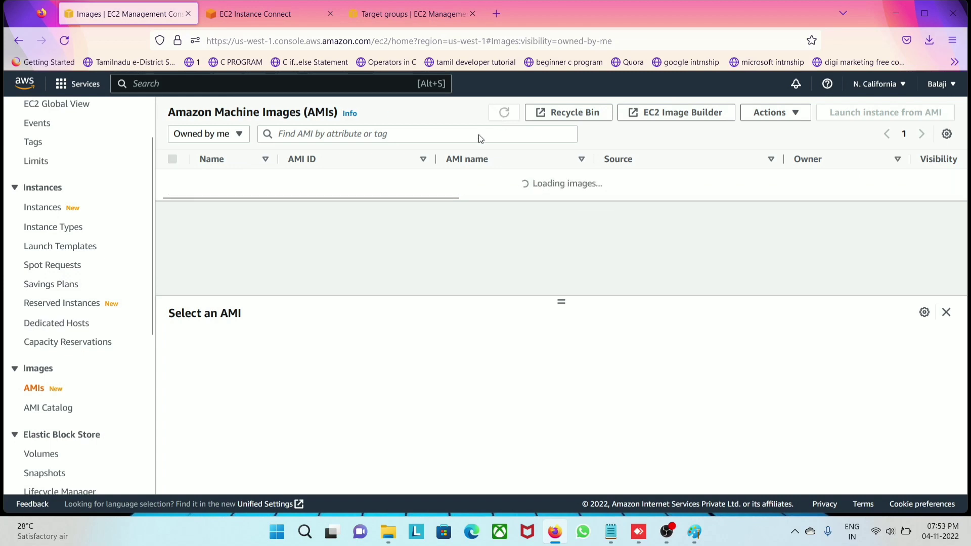
click(172, 180)
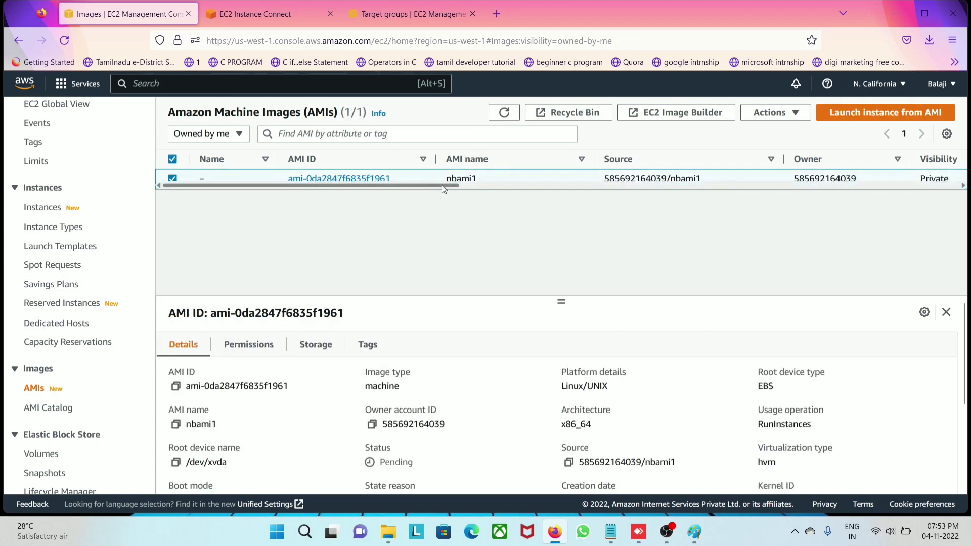
drag(440, 187, 626, 188)
scroll(654, 172, down, 1)
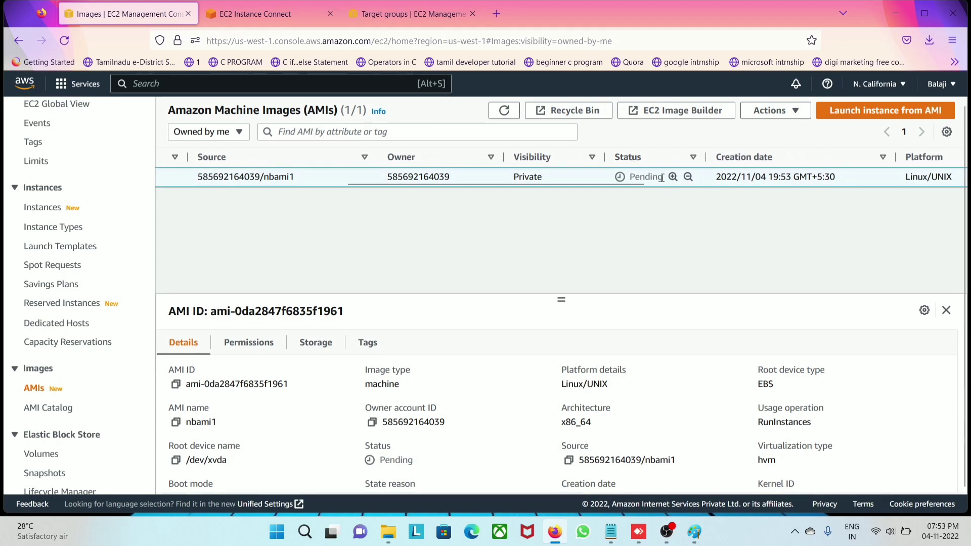
click(647, 183)
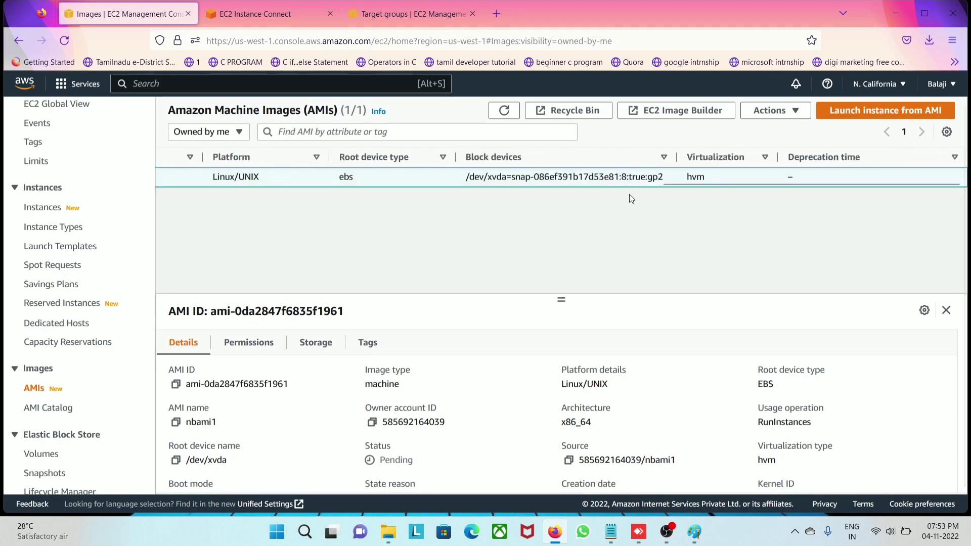
drag(683, 186, 134, 180)
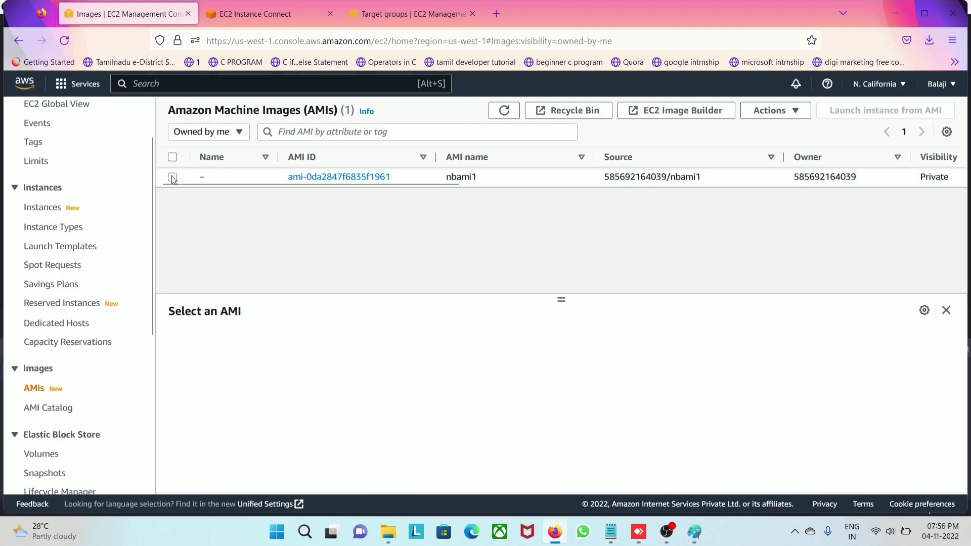
Step: Select the nbami1 image again and recheck its status in the AMI list
click(283, 180)
drag(305, 181, 518, 195)
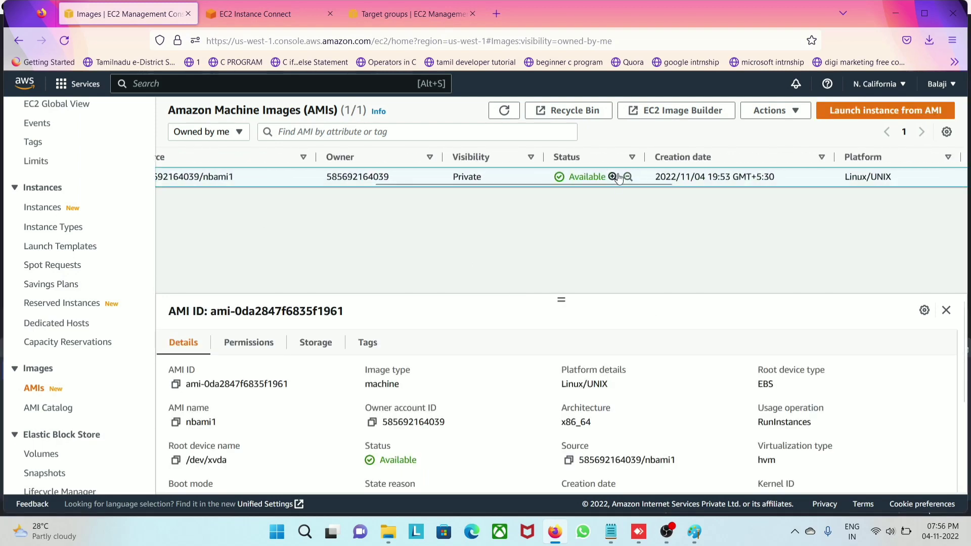
drag(604, 178, 328, 184)
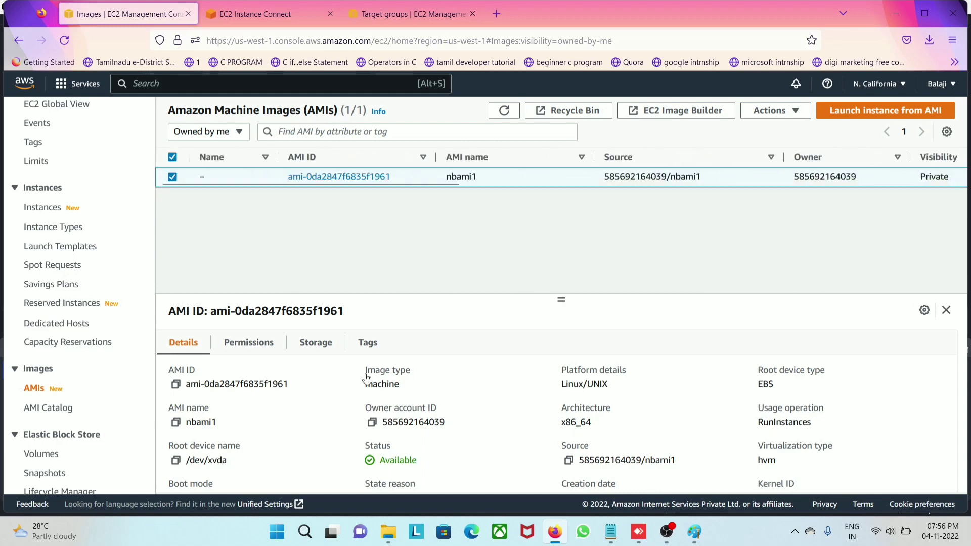
Step: Switch to the Paint diagram and draw a box around the Cookie Cutter instance plus freehand arrows towards /web1 and /web2
click(694, 531)
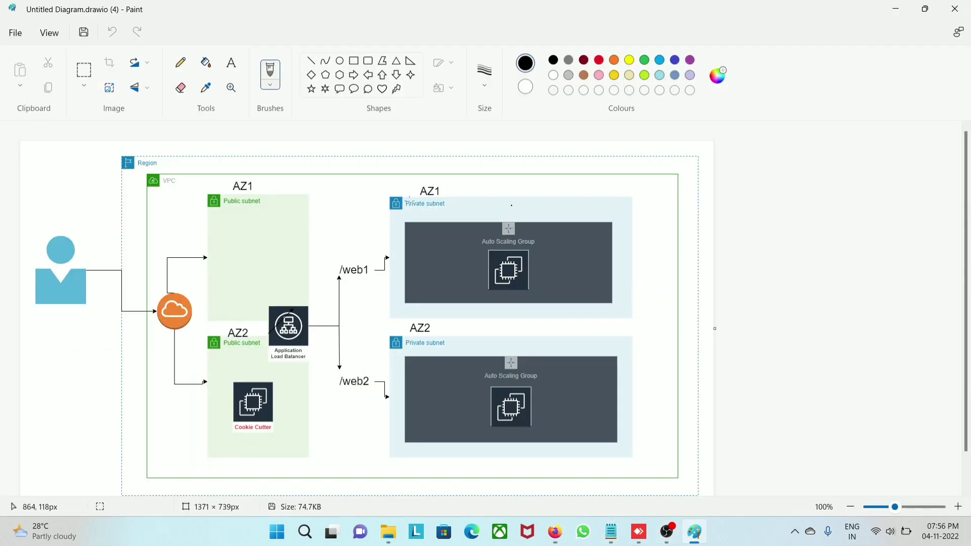
mouse_move(280, 375)
mouse_down()
mouse_move(215, 427)
mouse_move(288, 450)
mouse_move(289, 381)
mouse_move(271, 372)
mouse_up()
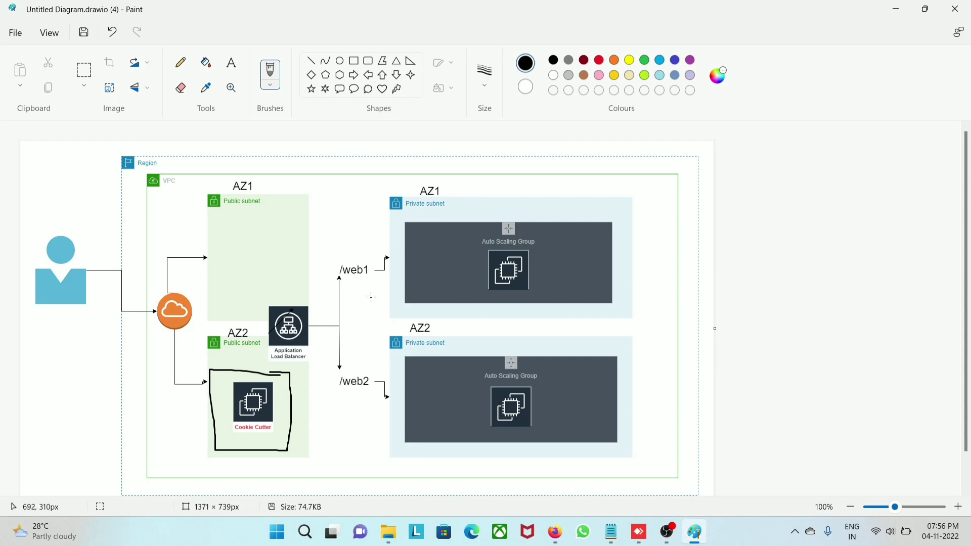
mouse_move(308, 298)
mouse_down()
mouse_move(309, 260)
mouse_move(349, 246)
mouse_move(335, 265)
mouse_up()
mouse_move(306, 374)
mouse_down()
mouse_move(306, 414)
mouse_move(357, 431)
mouse_move(339, 444)
mouse_up()
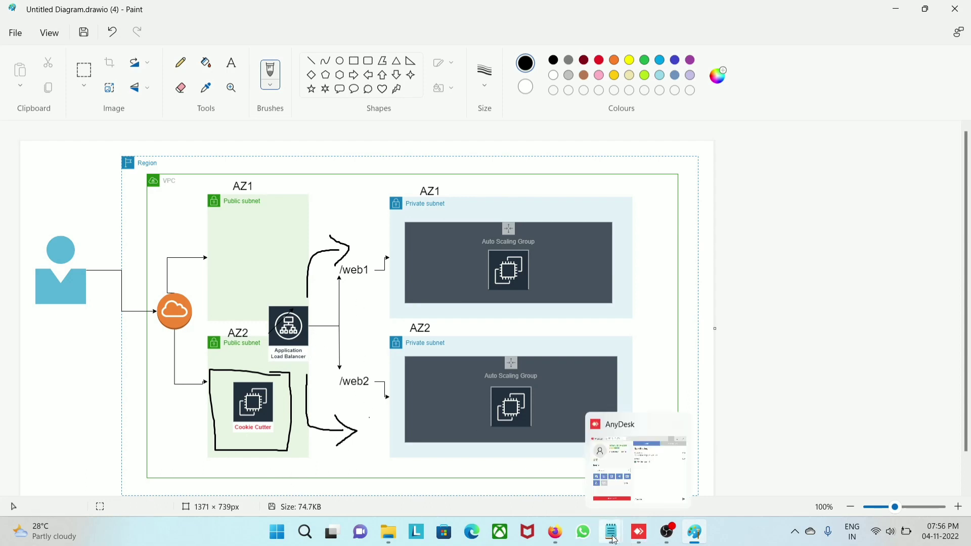
Step: Return to the AWS console in Firefox and connect to the lin nb cookie cutter instance with EC2 Instance Connect as ec2-user
click(555, 532)
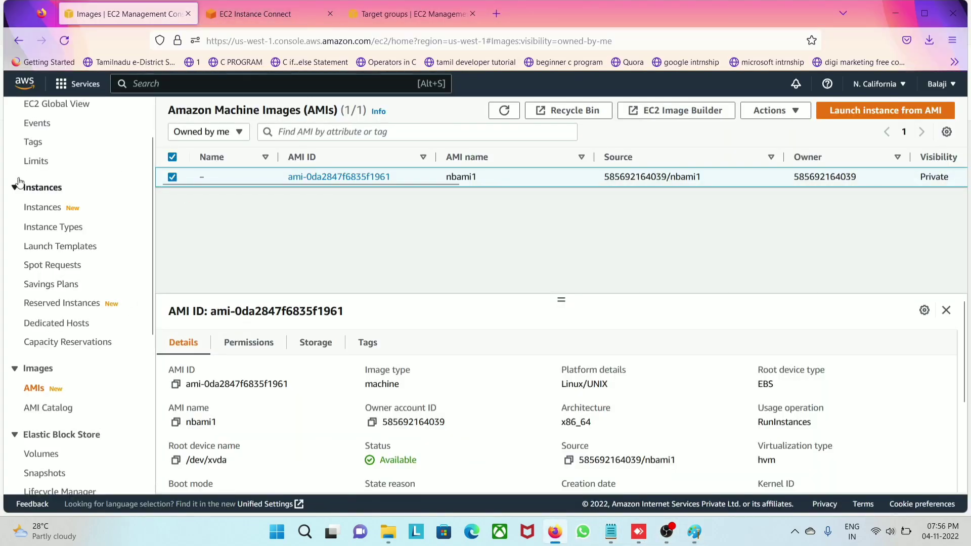
scroll(38, 197, up, 2)
click(43, 268)
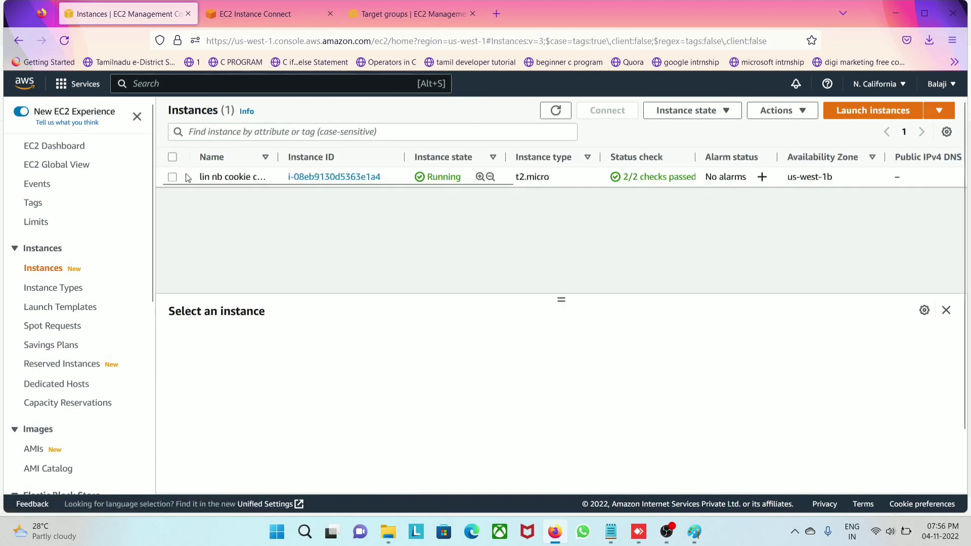
click(172, 178)
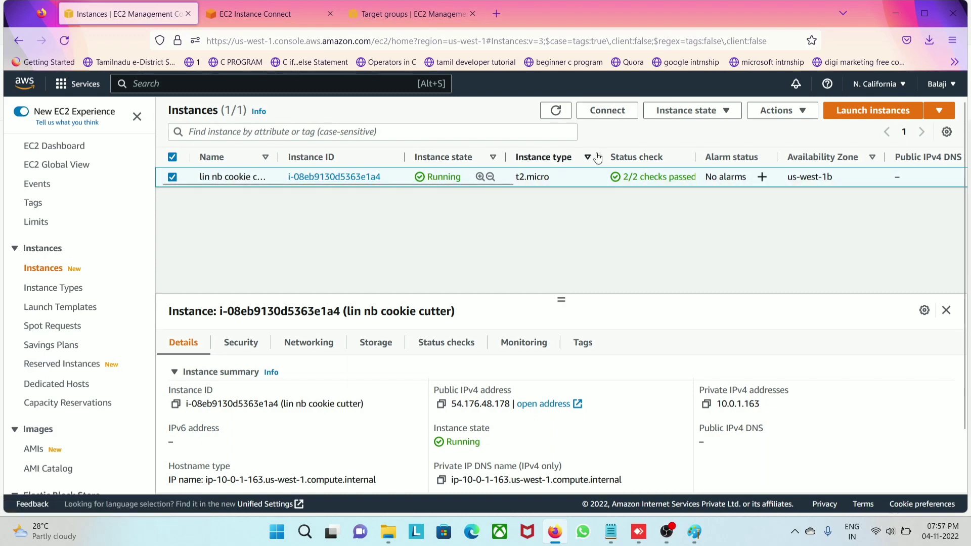
click(603, 114)
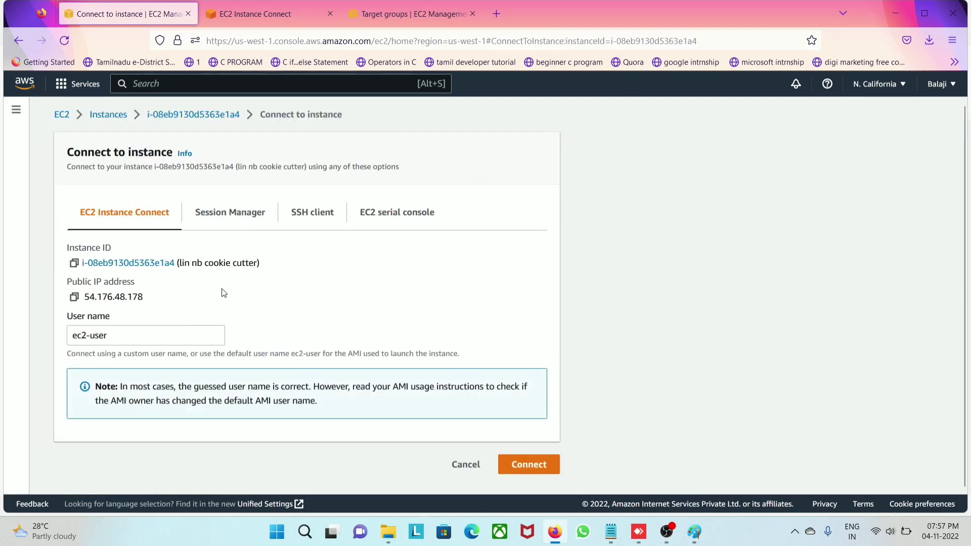
click(526, 465)
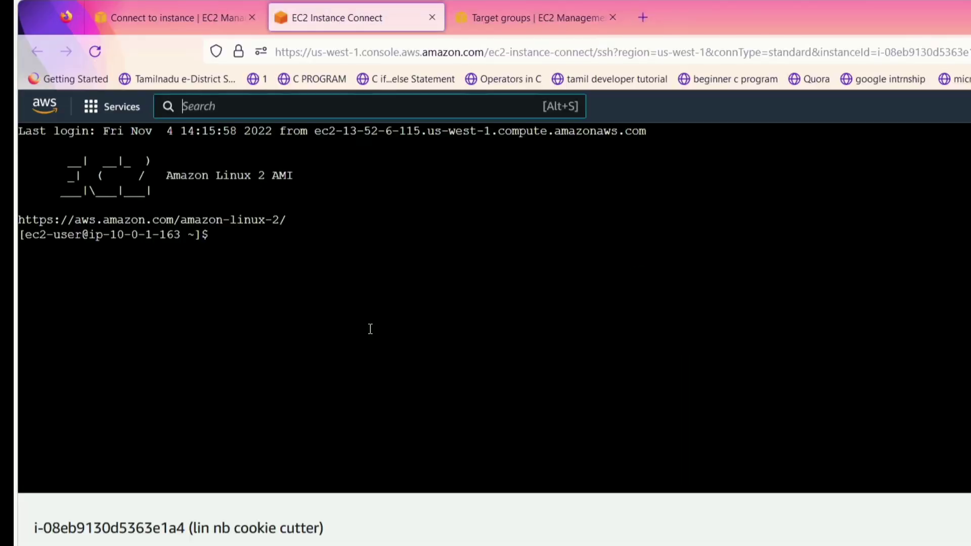
Step: Switch to root with sudo su, change to /var/www/html and list its contents
click(254, 238)
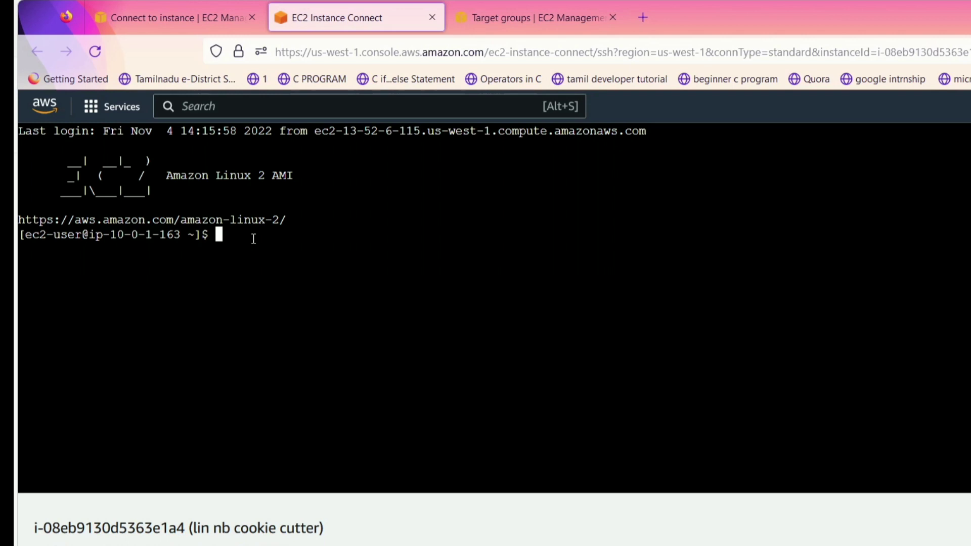
text(sudo su)
key(Return)
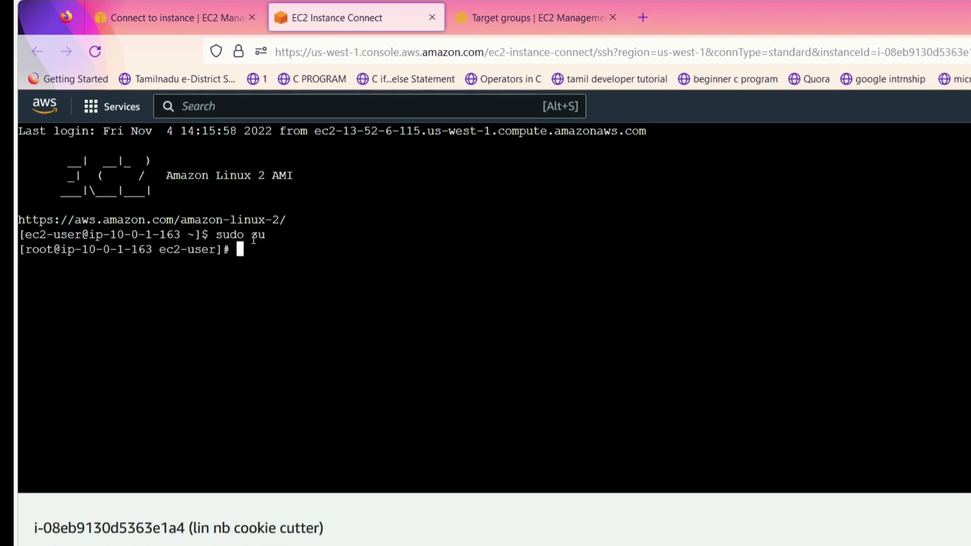
text(cd /)
text(var/www/html)
key(Return)
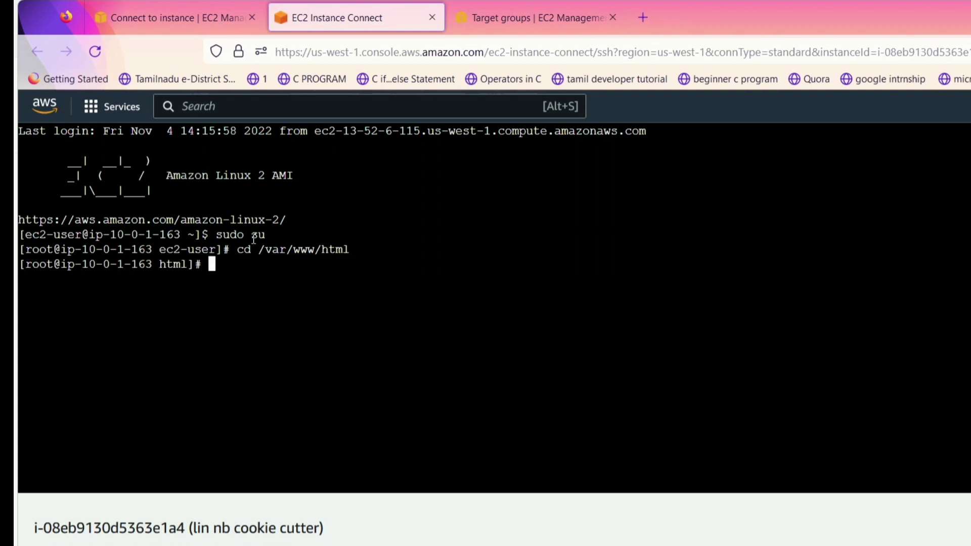
text(ls)
key(Return)
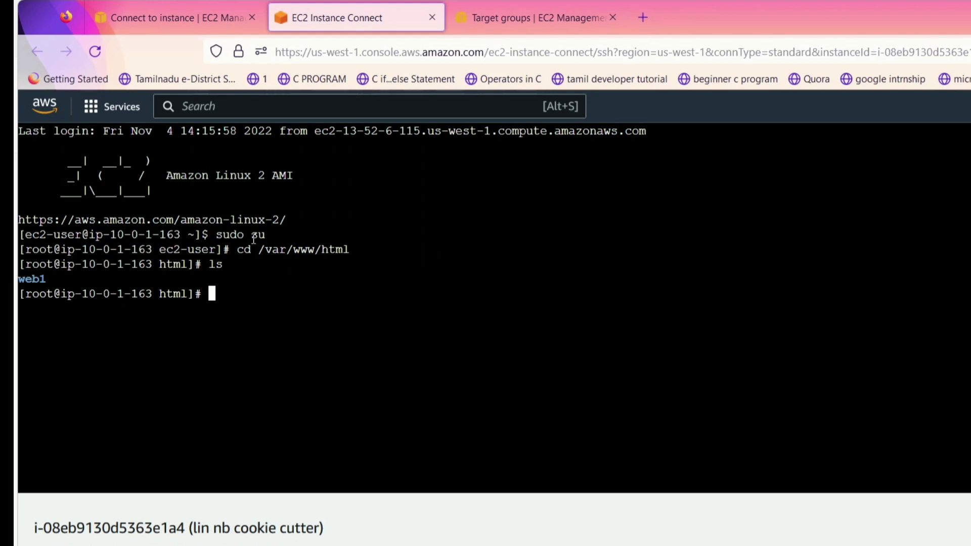
Step: Try to remove web1 using rm without options
text(rm)
text( we)
text(b1)
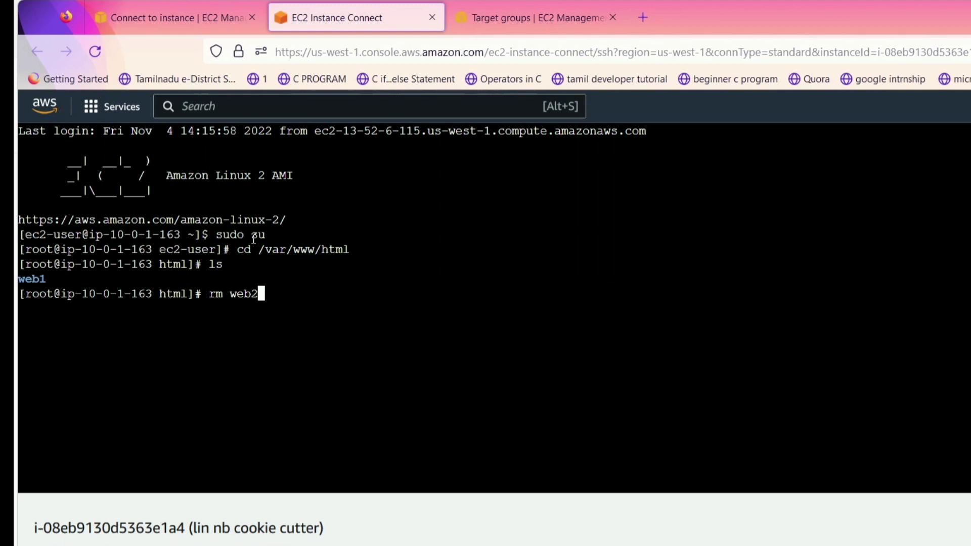
key(Return)
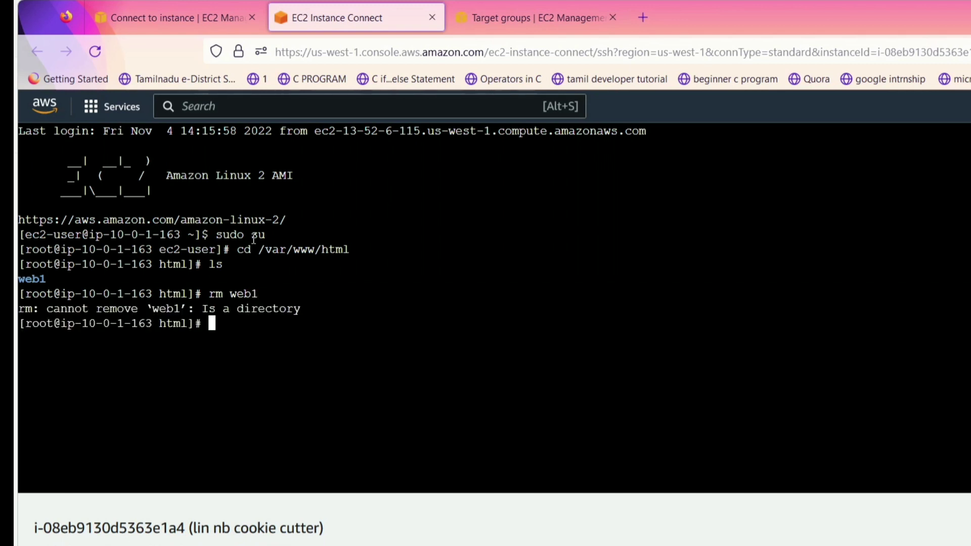
Step: Remove the web1 directory with rm -rf and list the folder to check the removal
text(rm -rf web1)
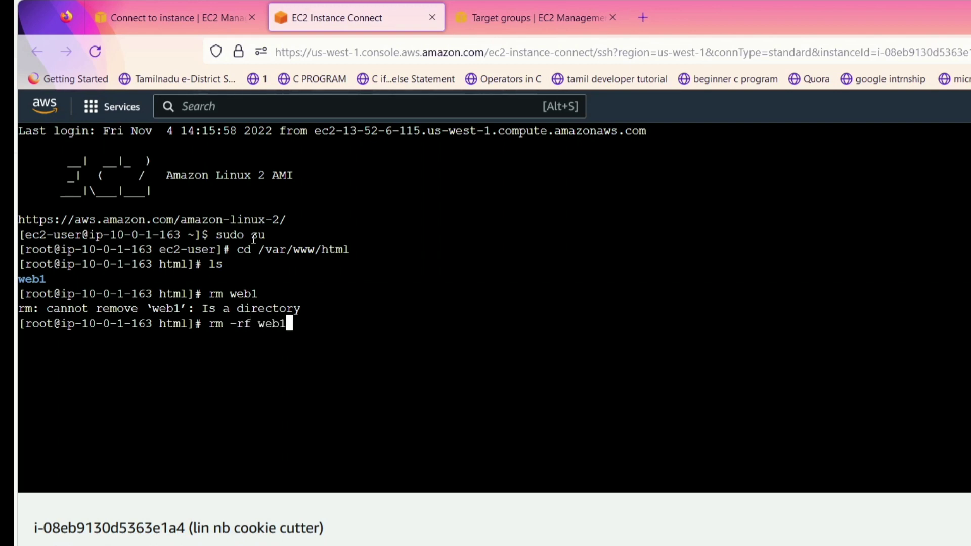
key(Return)
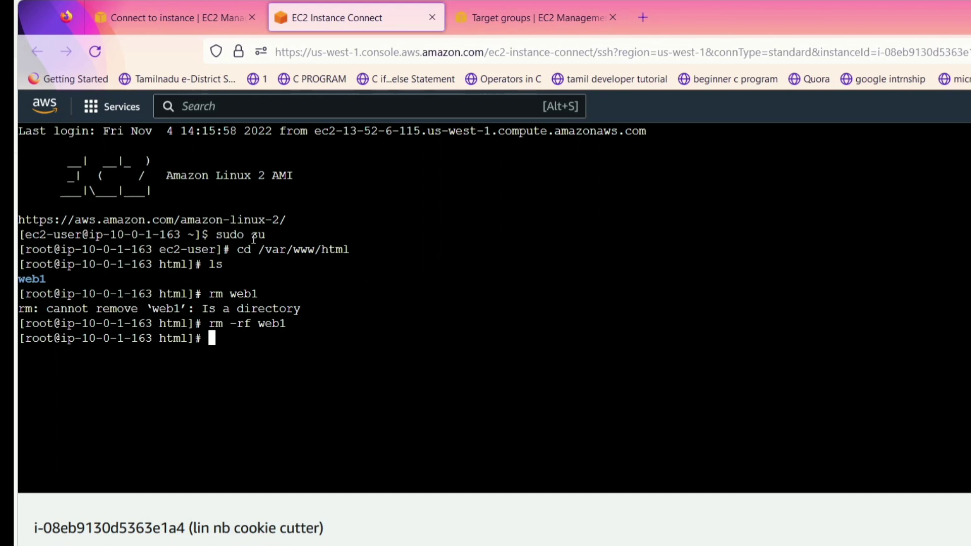
text(ls)
key(Return)
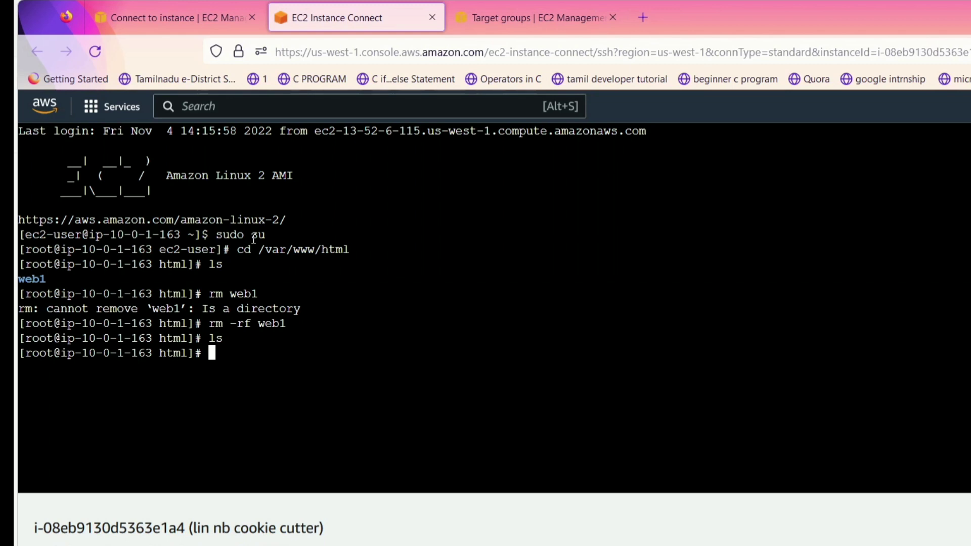
Step: Create a directory named web2 inside /var/www/html and change into it
text(mkdir /we)
key(BackSpace)
key(BackSpace)
key(BackSpace)
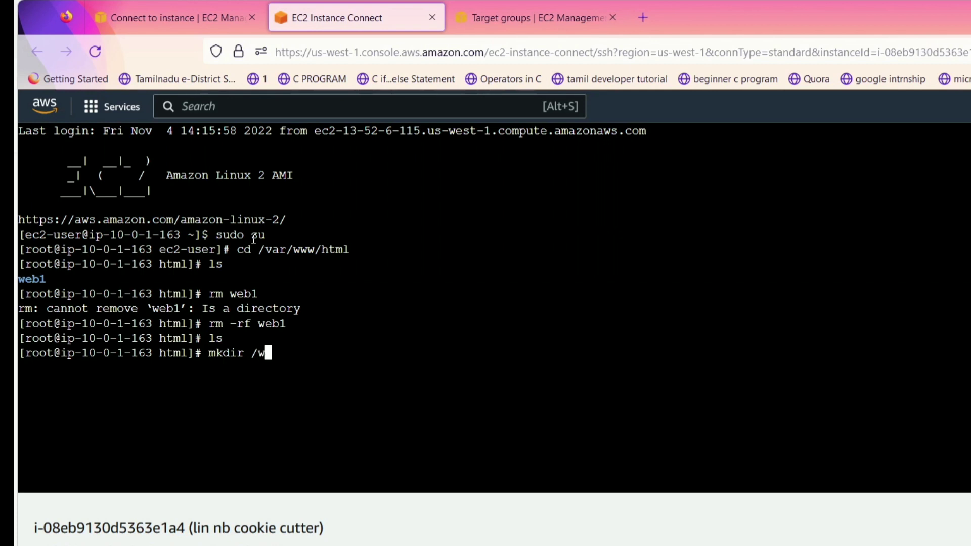
key(BackSpace)
text(web2)
key(Return)
text(cd )
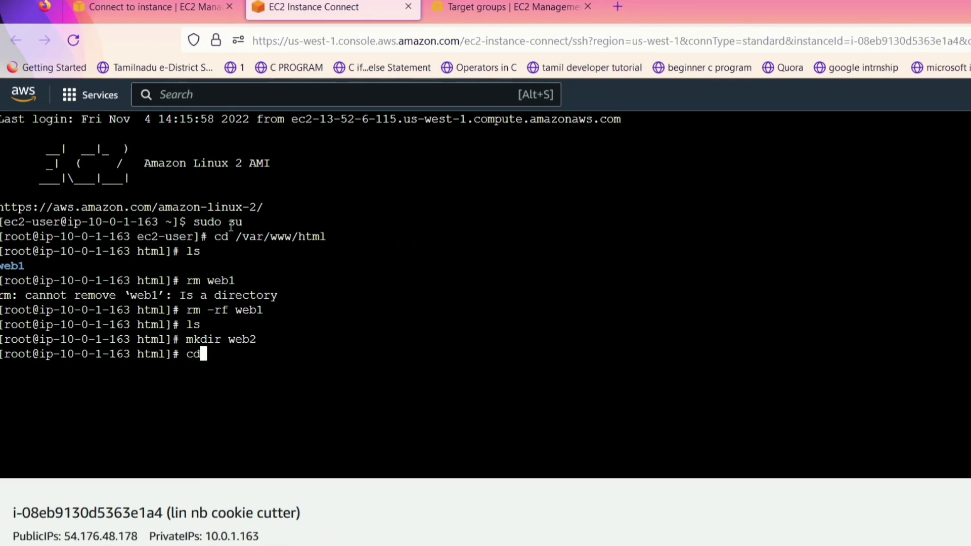
text(web2)
key(Return)
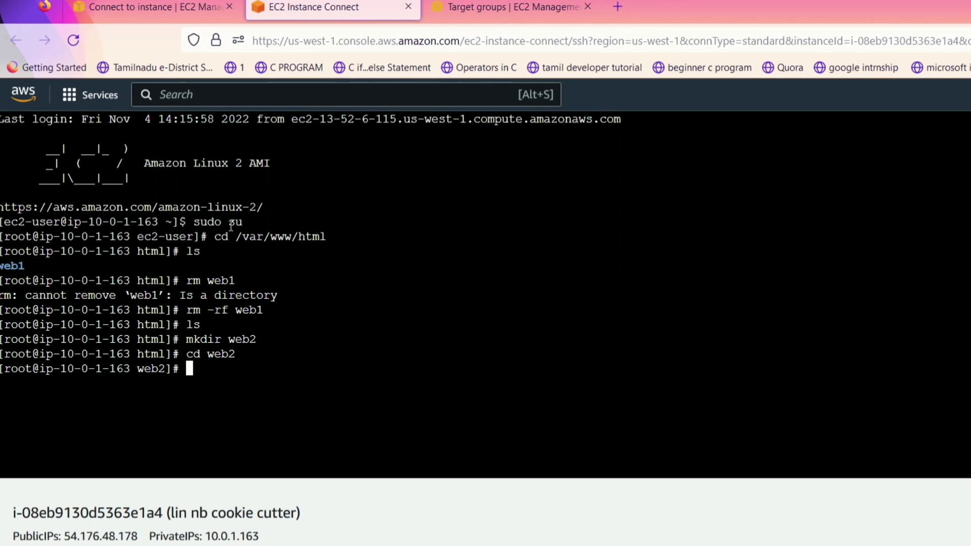
Step: Create index.html in web2 with vi, containing "<h1>Hello we are in target group 2 <h1>", and save it
text(vi index.html)
key(Return)
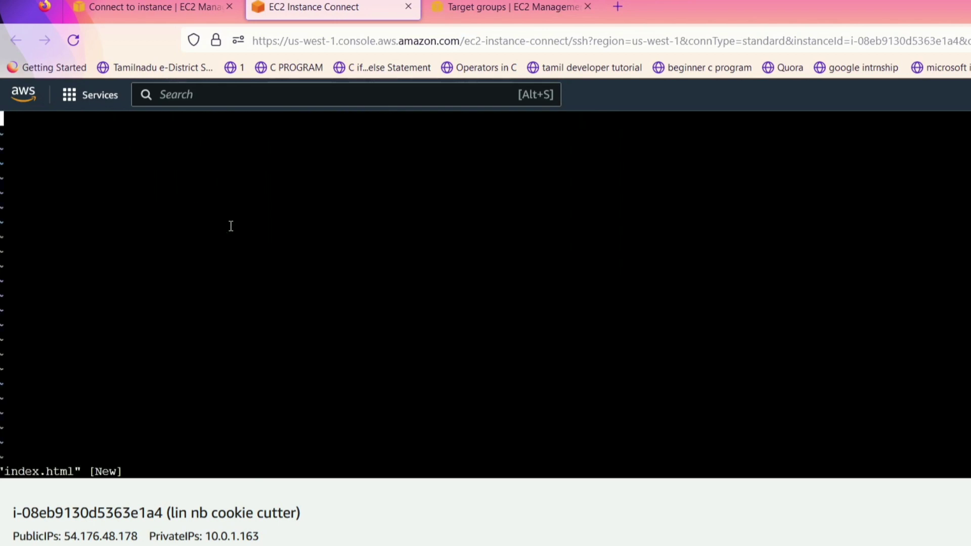
key(i)
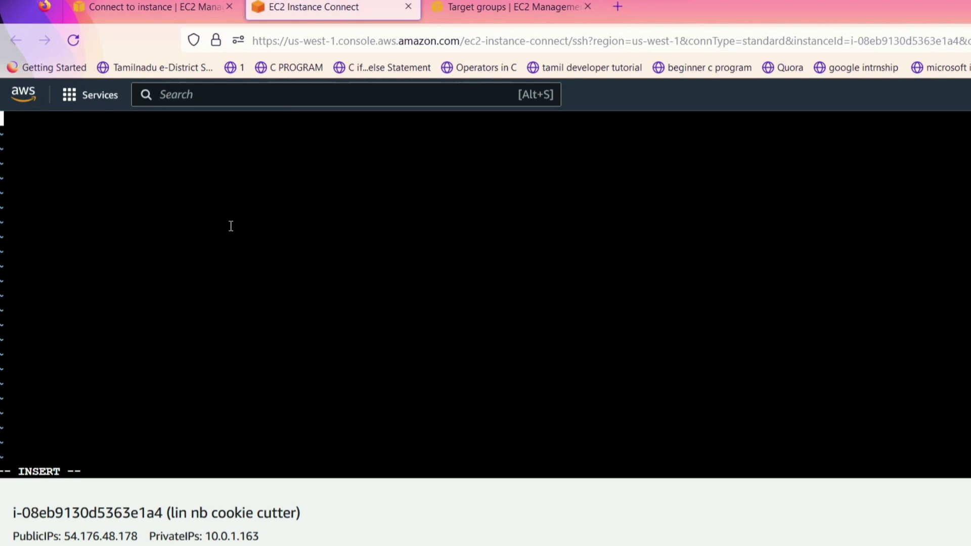
text(<h1>Hello we are in target group 2 <h1>)
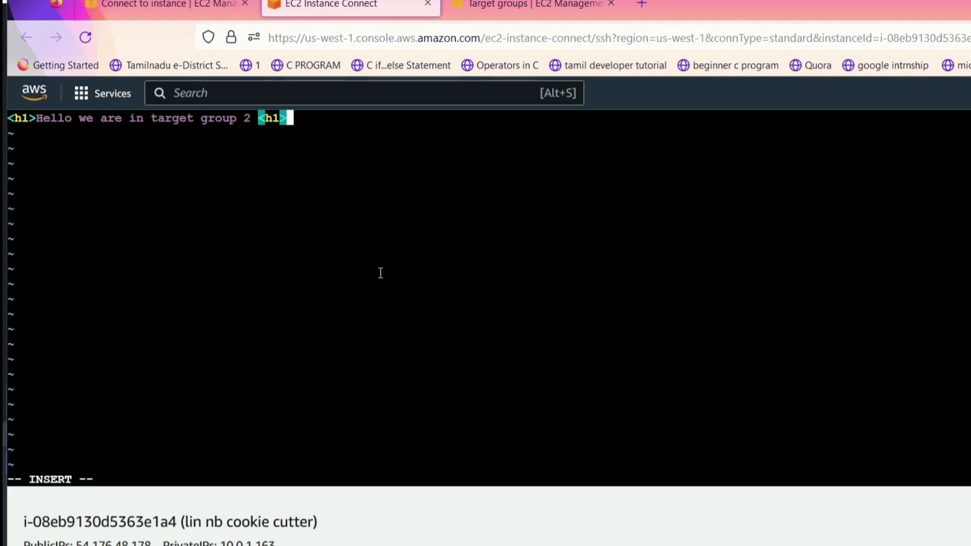
key(Escape)
text(:wq)
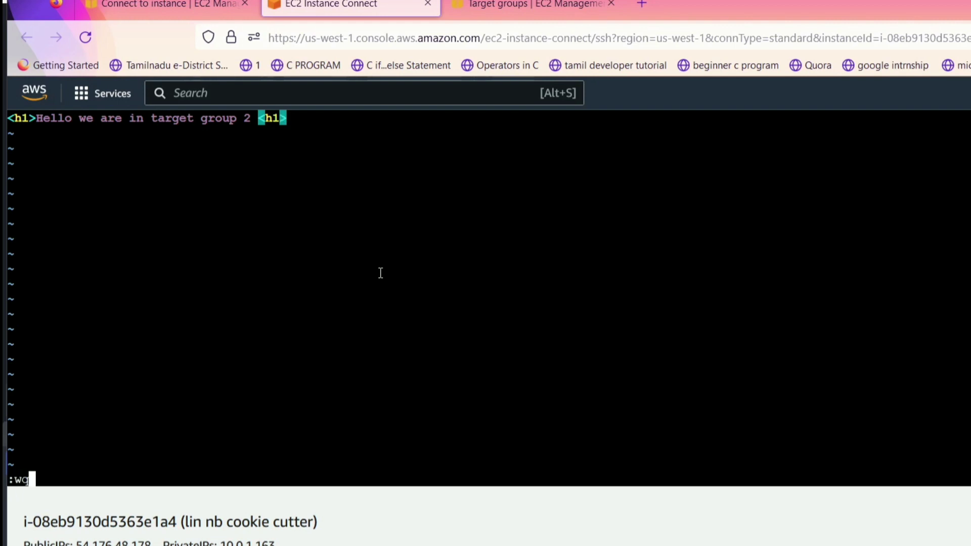
key(Return)
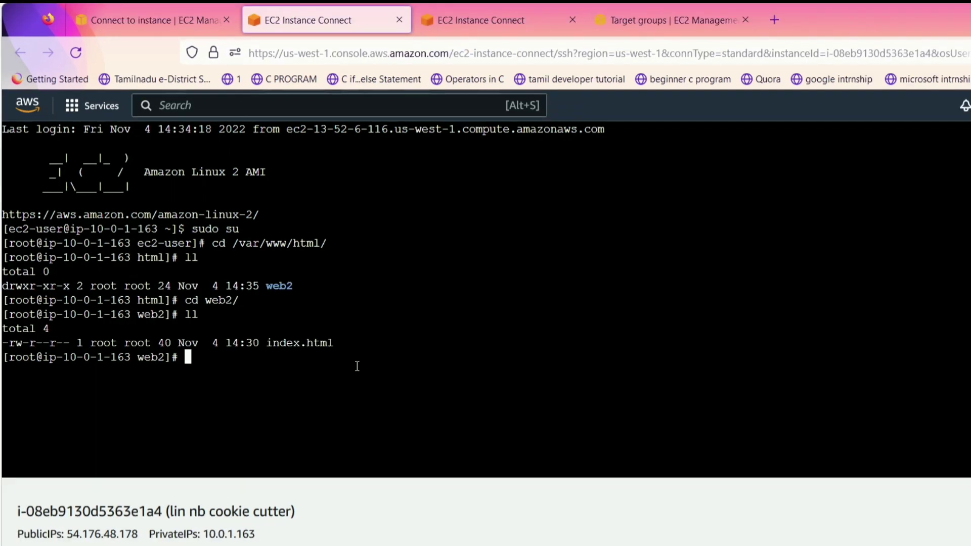
Step: Create file2.html in web2 with vi, containing "<h1> we are in file2 nb </h1>", save it and list the folder
text(vi file2.html)
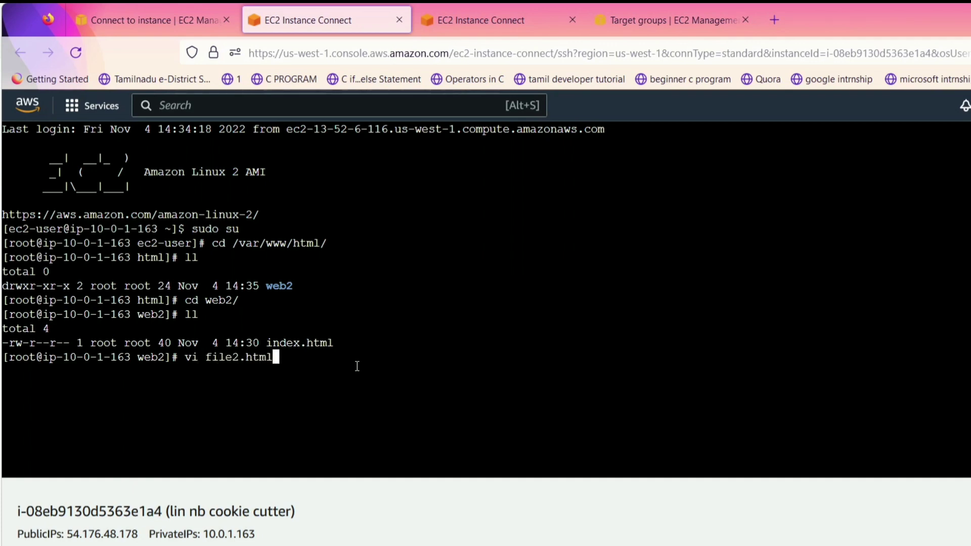
key(Return)
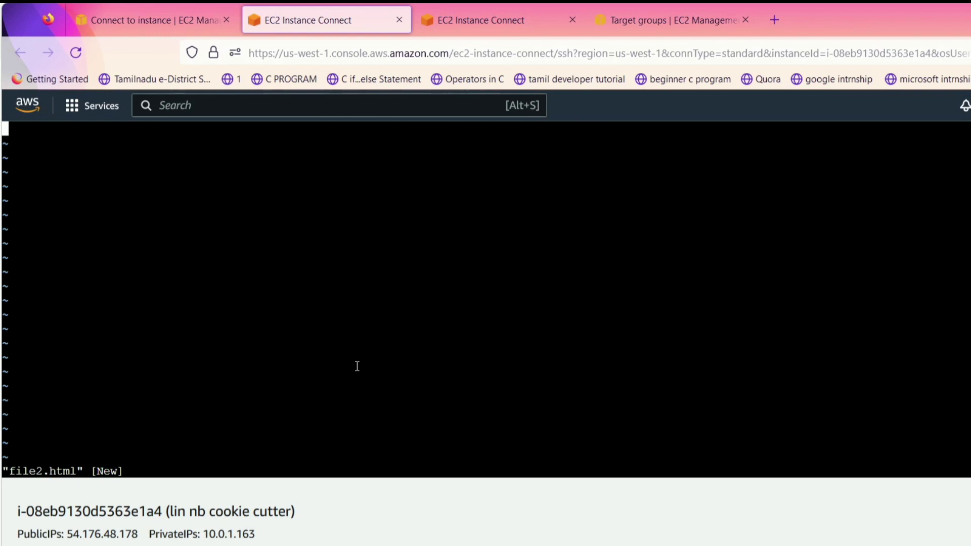
text(i<)
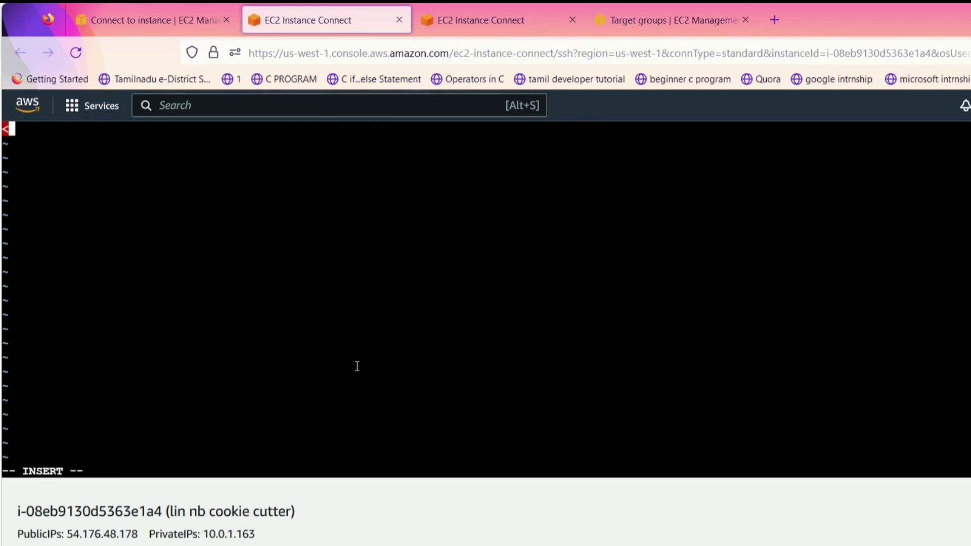
text(h1> we are in file2)
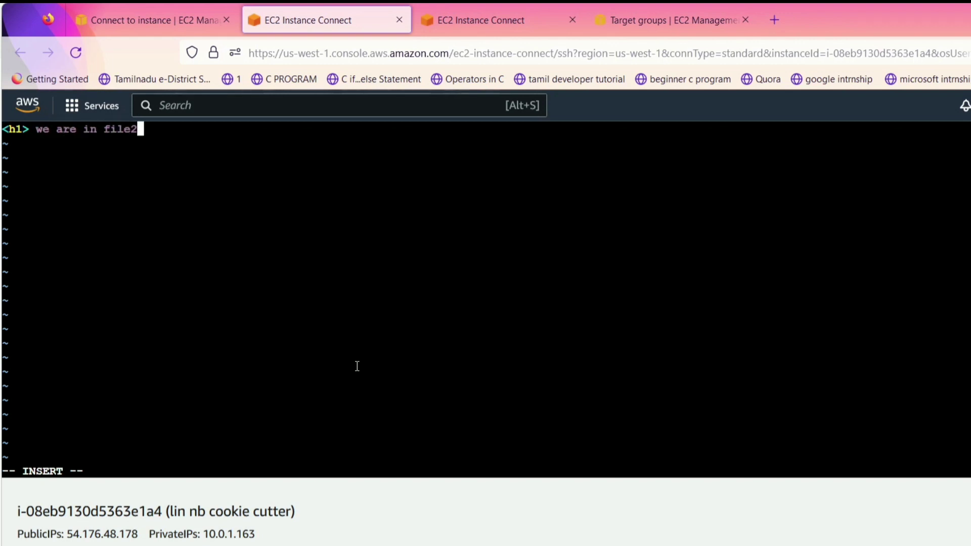
text( nb </h1>)
key(Escape)
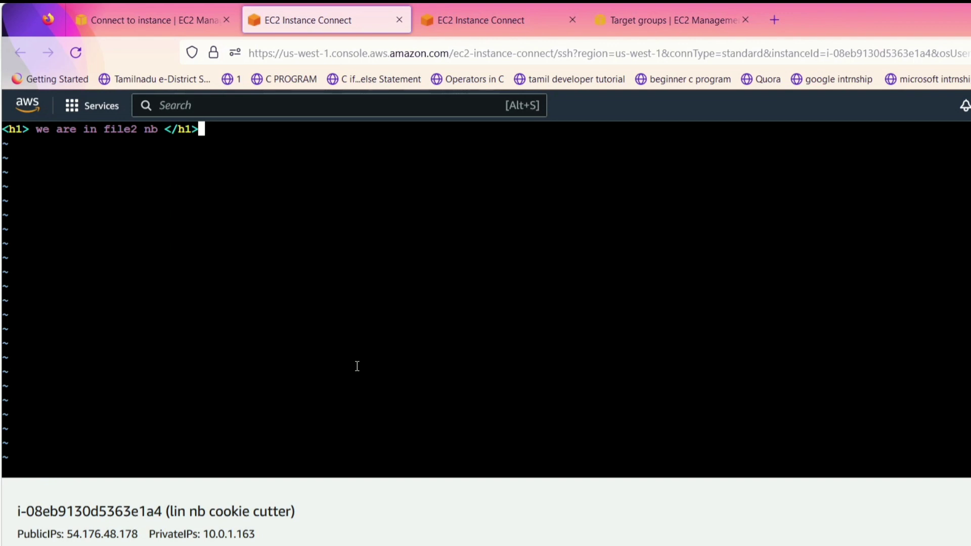
text(:wq)
key(Return)
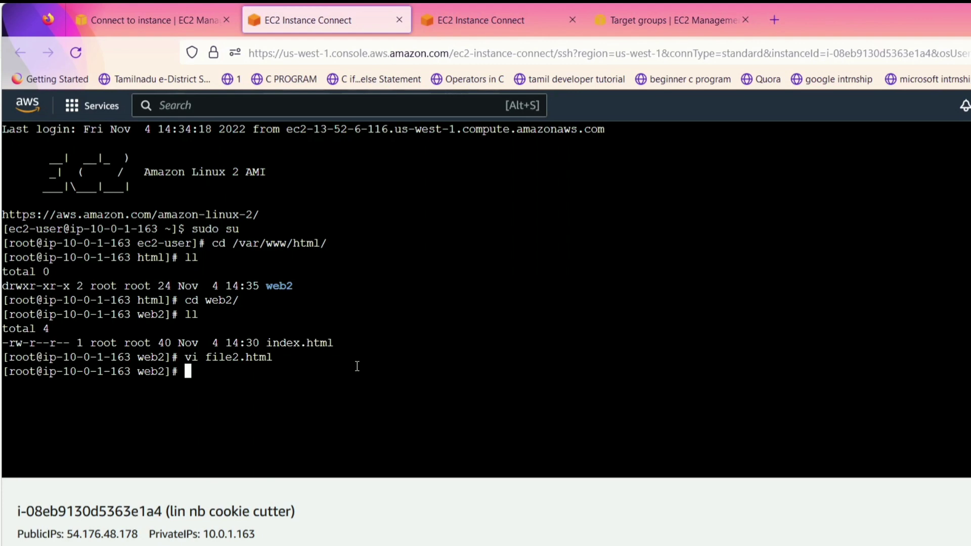
text(ls)
key(Return)
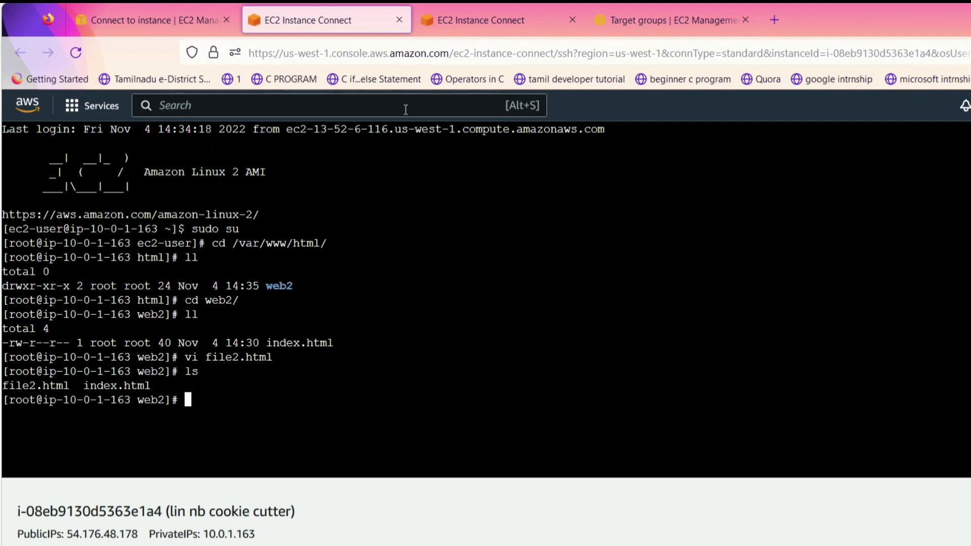
Step: Close the terminal session page, copy the cookie cutter instance's public IPv4 address and open it in a new browser tab
click(399, 19)
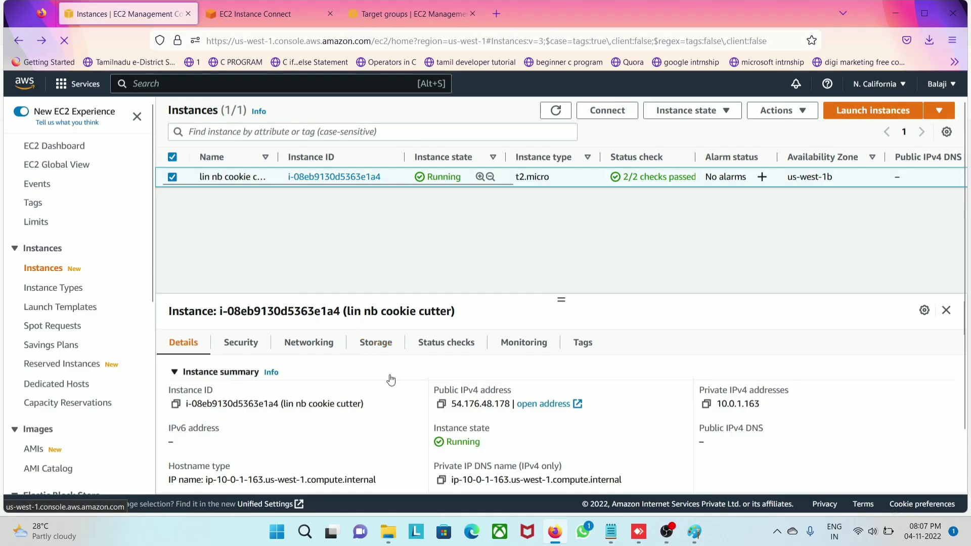
click(442, 404)
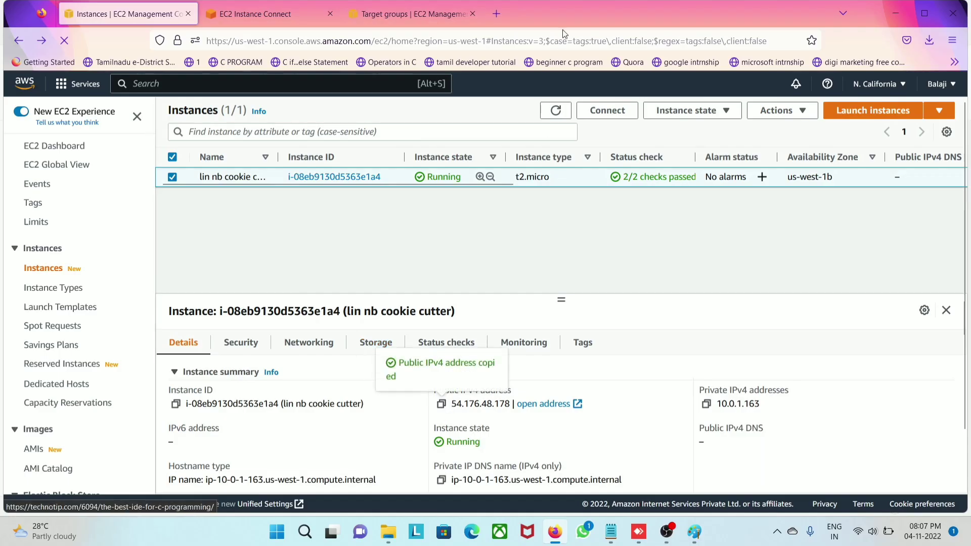
click(497, 15)
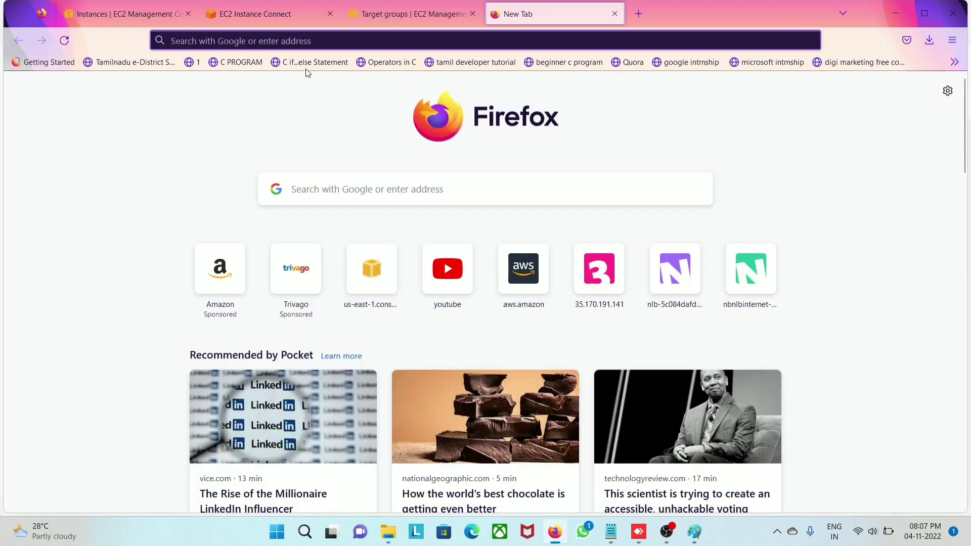
click(282, 38)
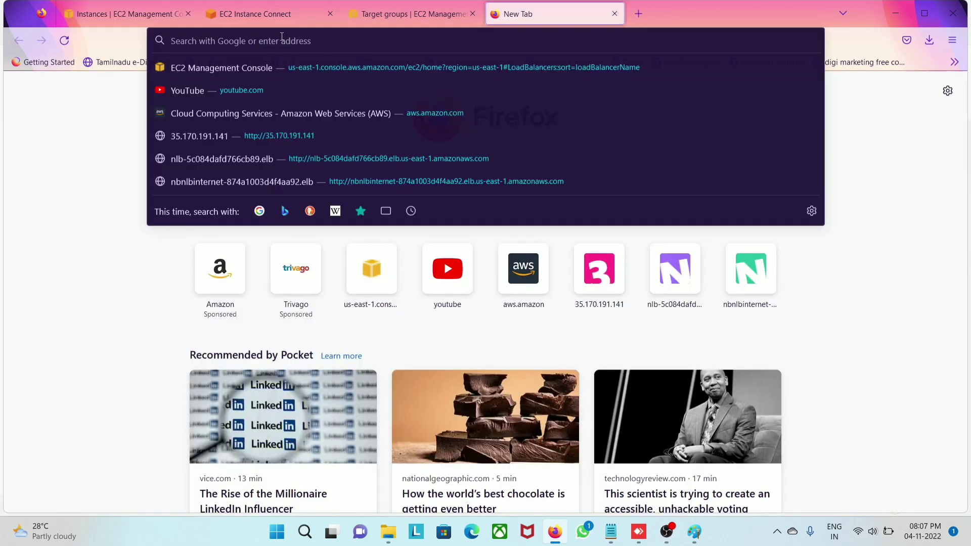
key(ctrl+v)
key(Return)
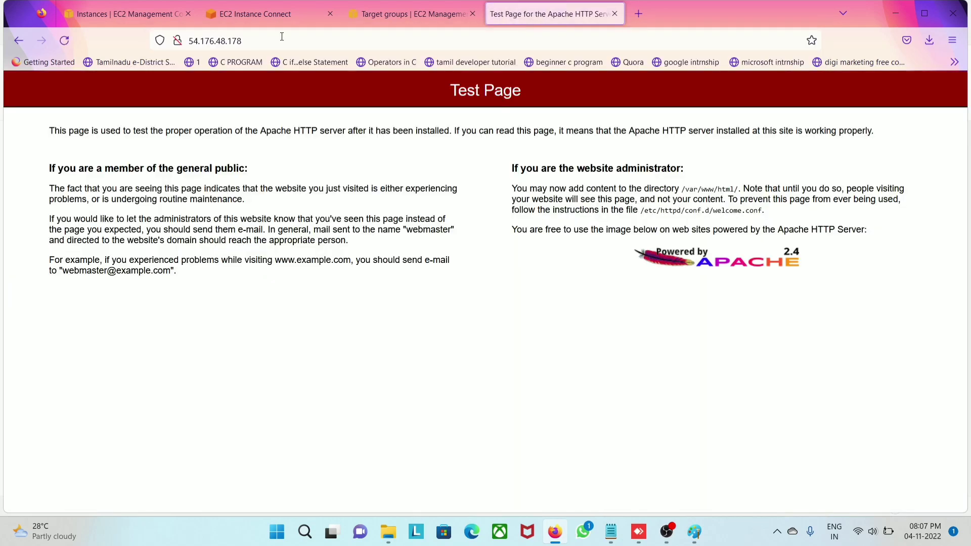
Step: Add /web2/index.html to the instance's IP address and load the page to check its heading
click(252, 41)
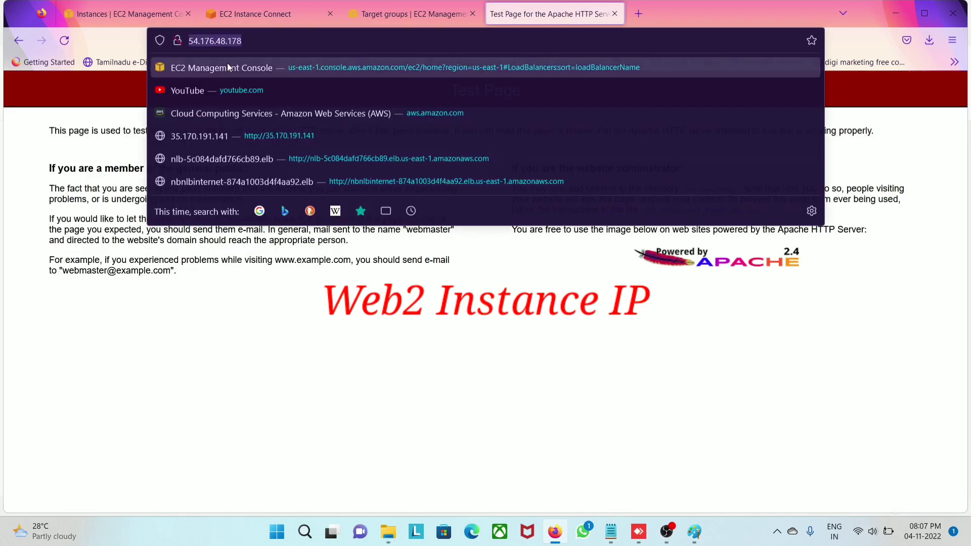
click(105, 159)
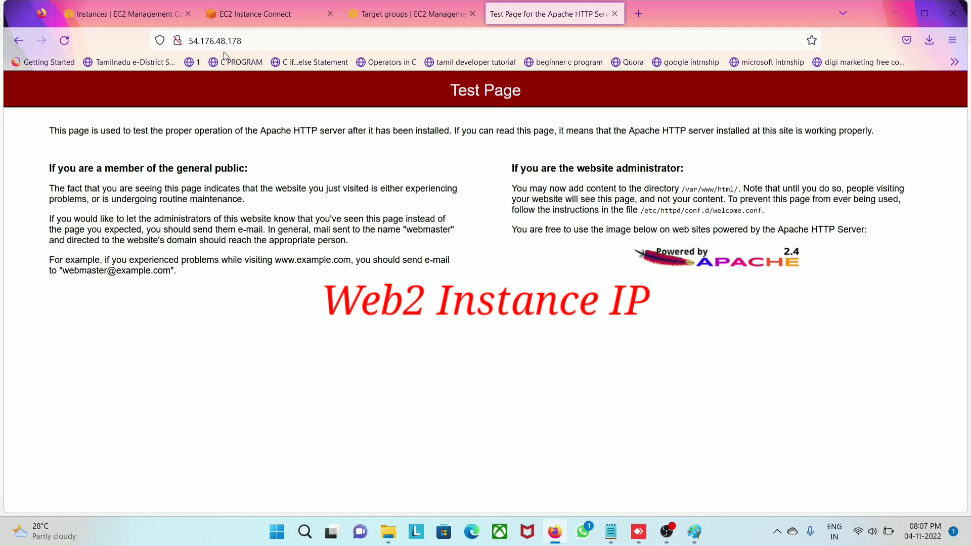
click(250, 41)
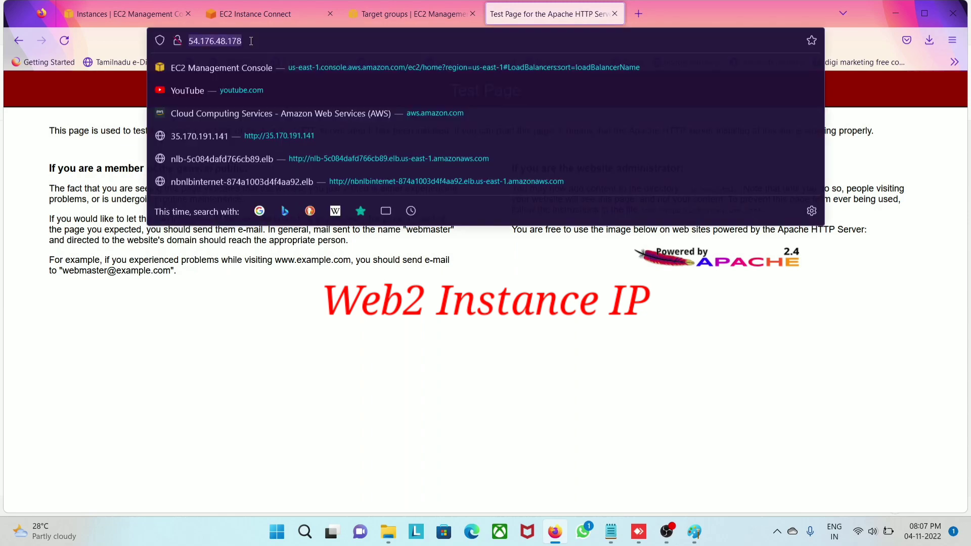
click(251, 41)
text(/)
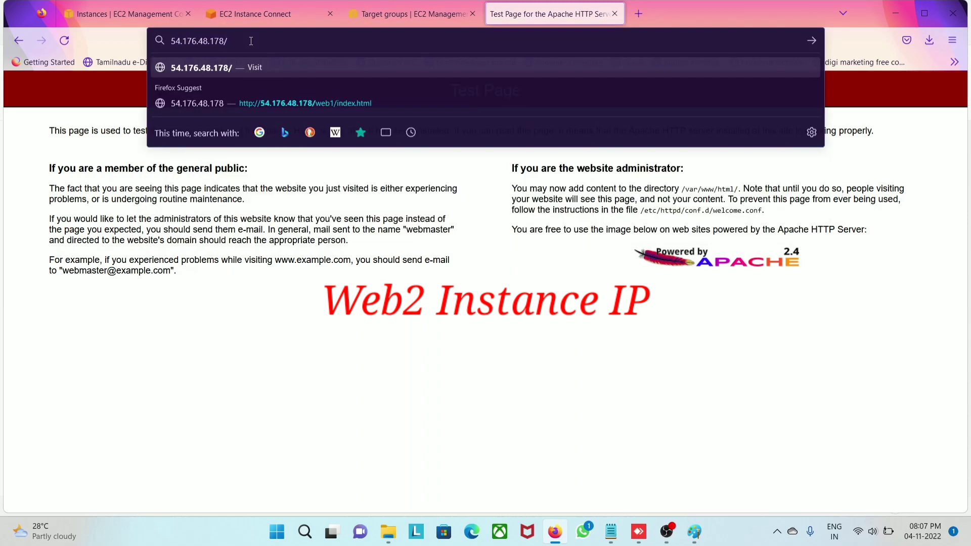
text(web2/)
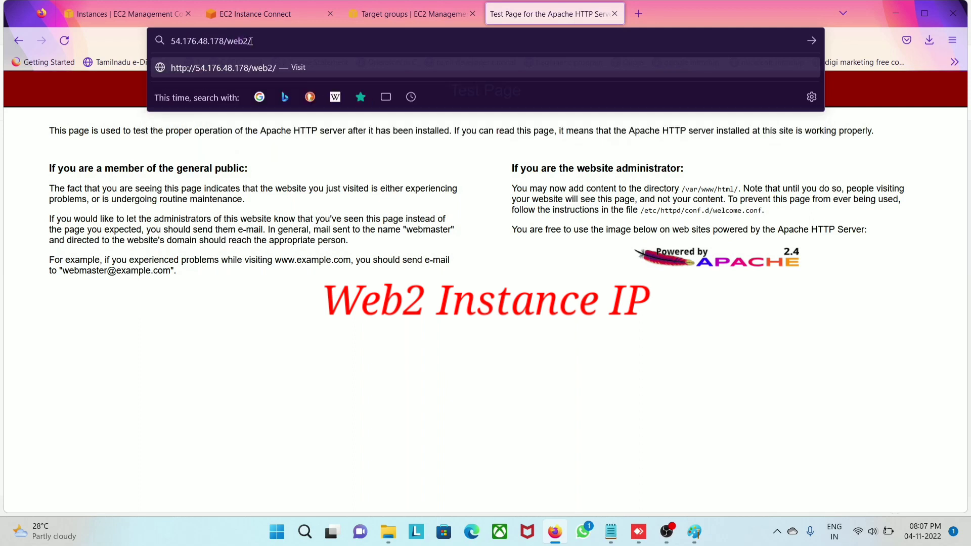
text(index.html)
key(Return)
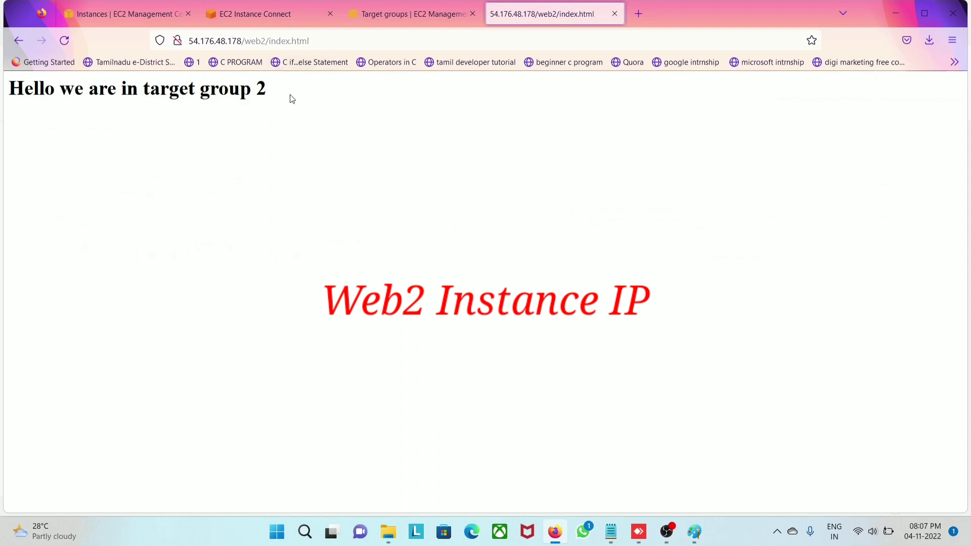
drag(288, 97, 2, 145)
click(171, 114)
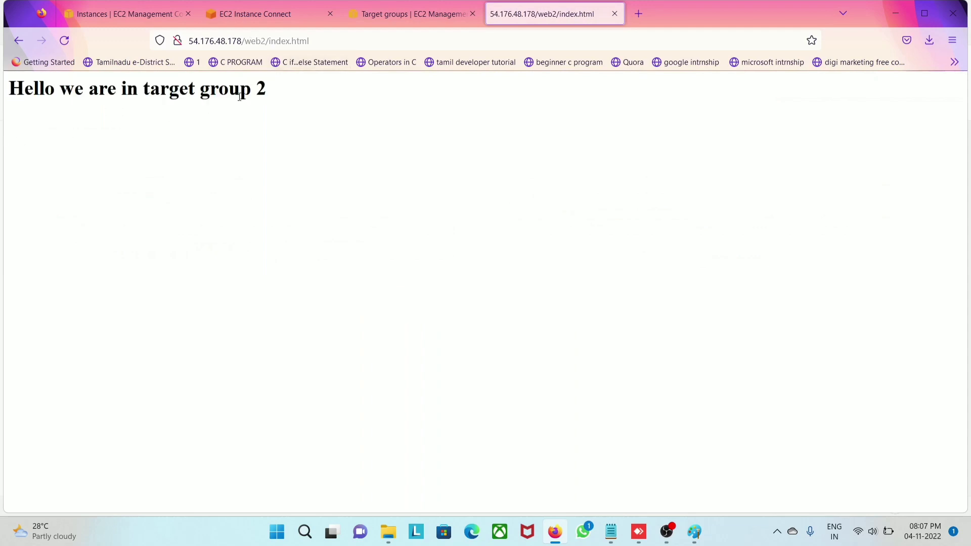
Step: Change the page address to /web2/file2.html, load it to check its content, and close the test page
click(290, 41)
click(290, 40)
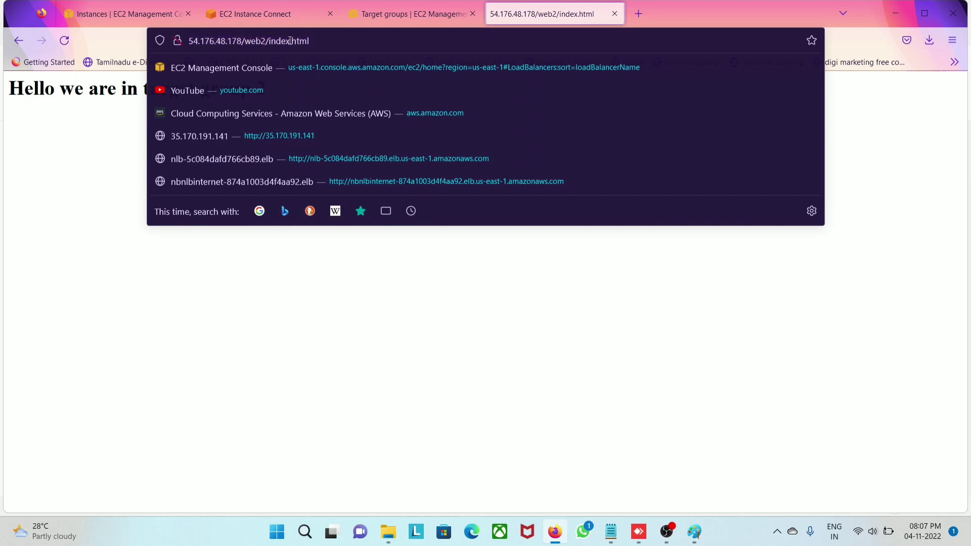
key(BackSpace)
key(BackSpace)
key(BackSpace)
key(BackSpace)
key(BackSpace)
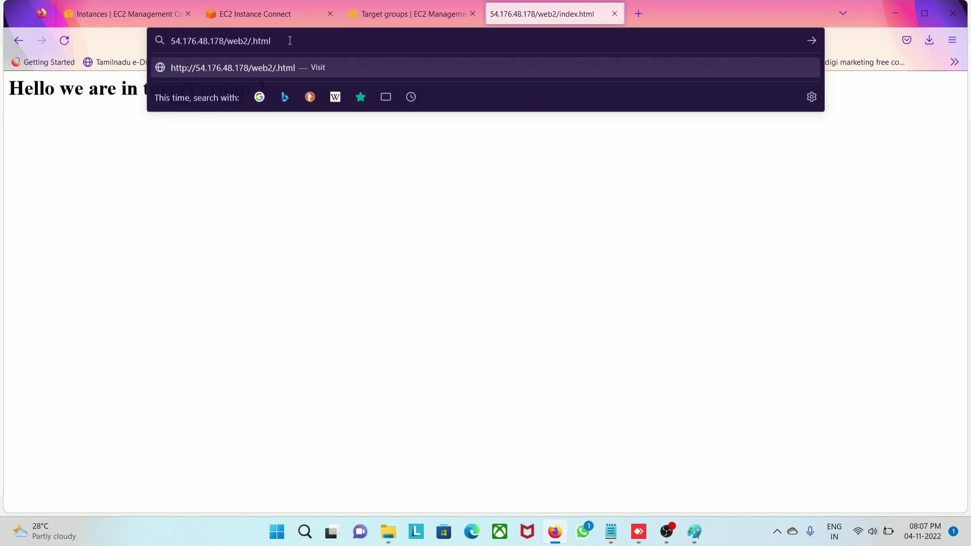
text(file2)
key(Return)
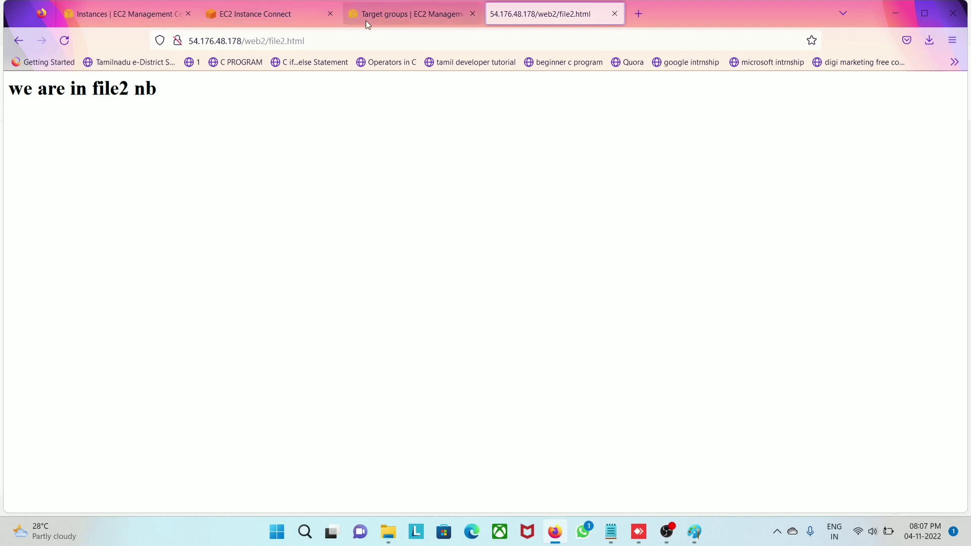
click(615, 13)
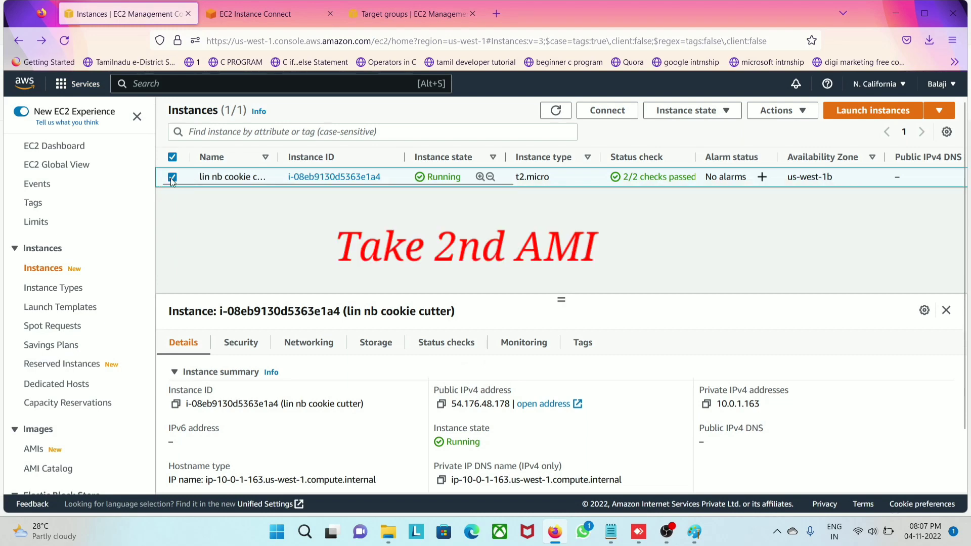
Step: Start creating an image from the lin nb cookie cutter instance and name it nbami2
click(798, 110)
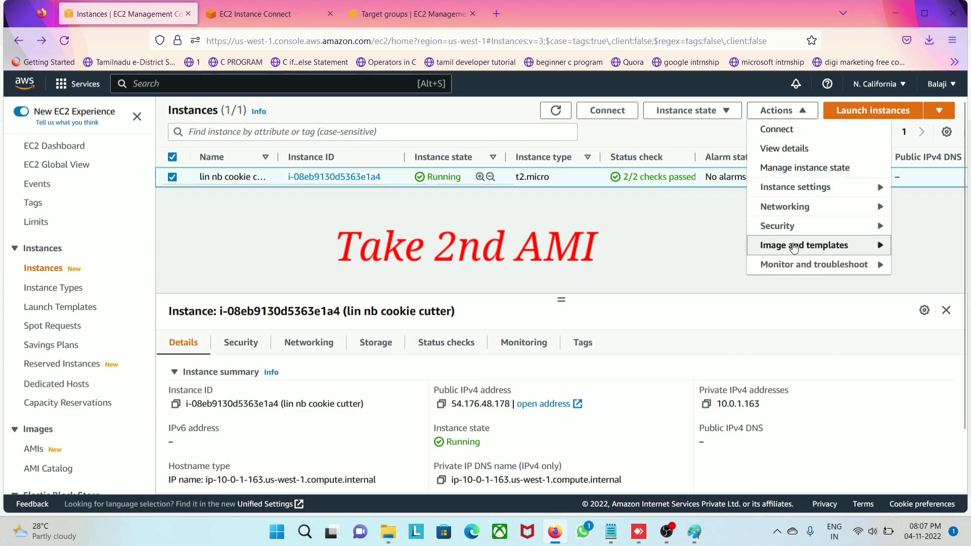
mouse_move(794, 247)
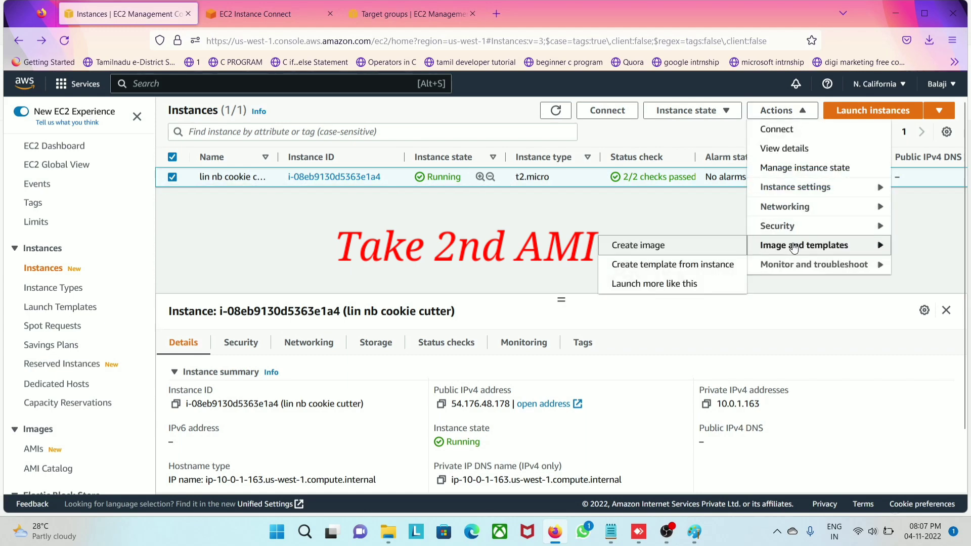
click(681, 253)
click(305, 262)
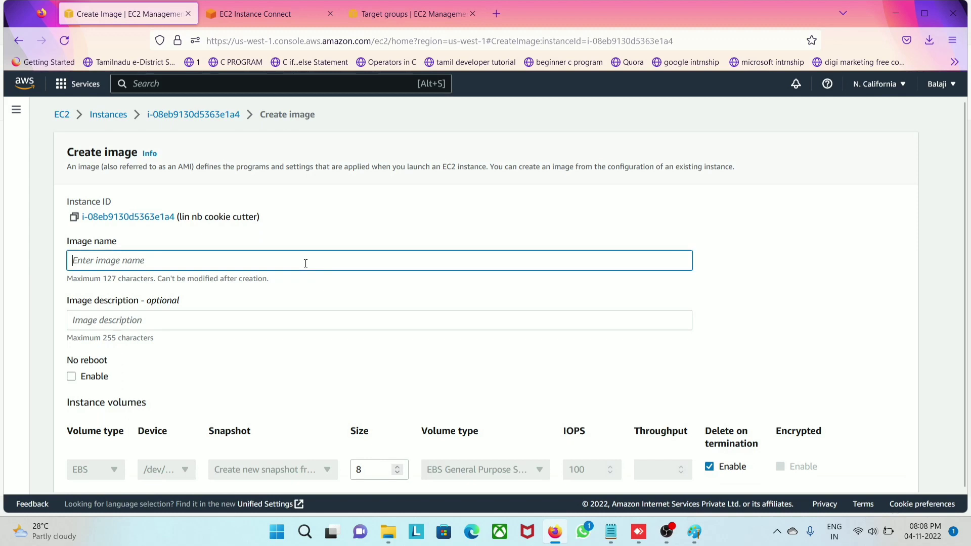
text(ami)
key(BackSpace)
key(BackSpace)
key(BackSpace)
text(nm)
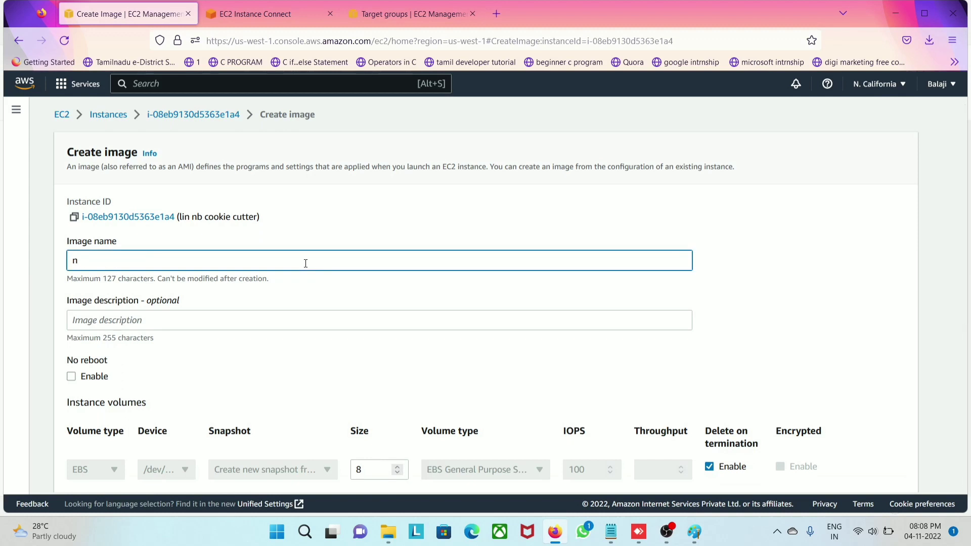
Step: Enter ami2 as the image description
scroll(306, 263, down, 2)
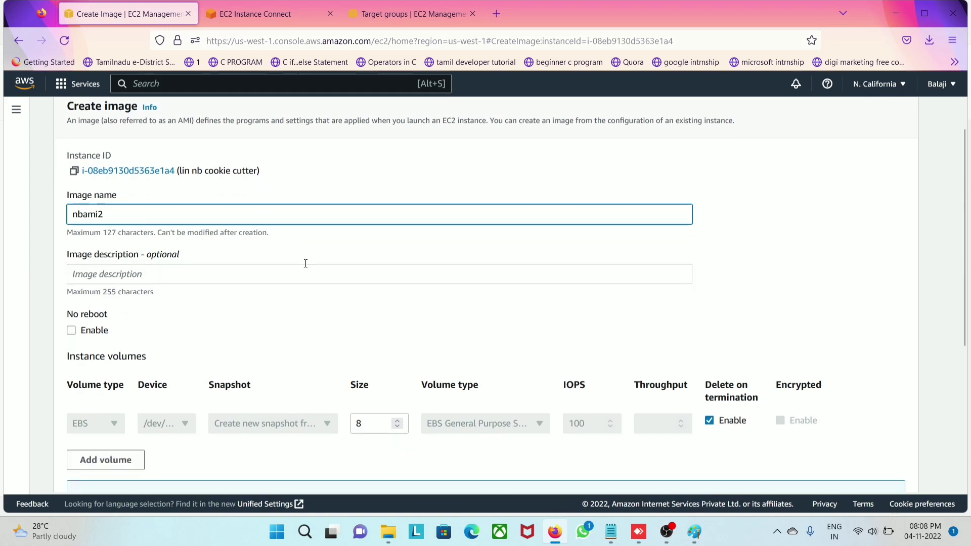
click(254, 228)
text(ami2)
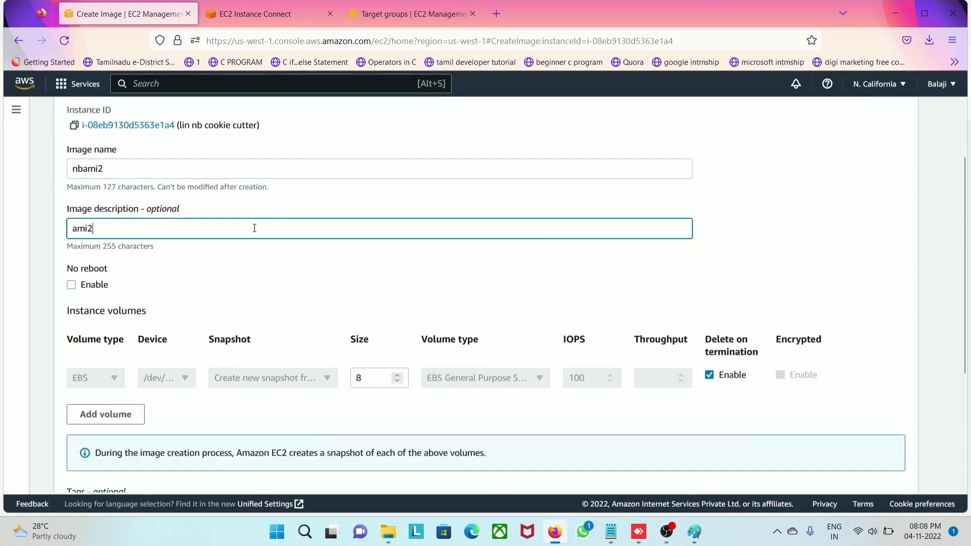
scroll(254, 228, down, 1)
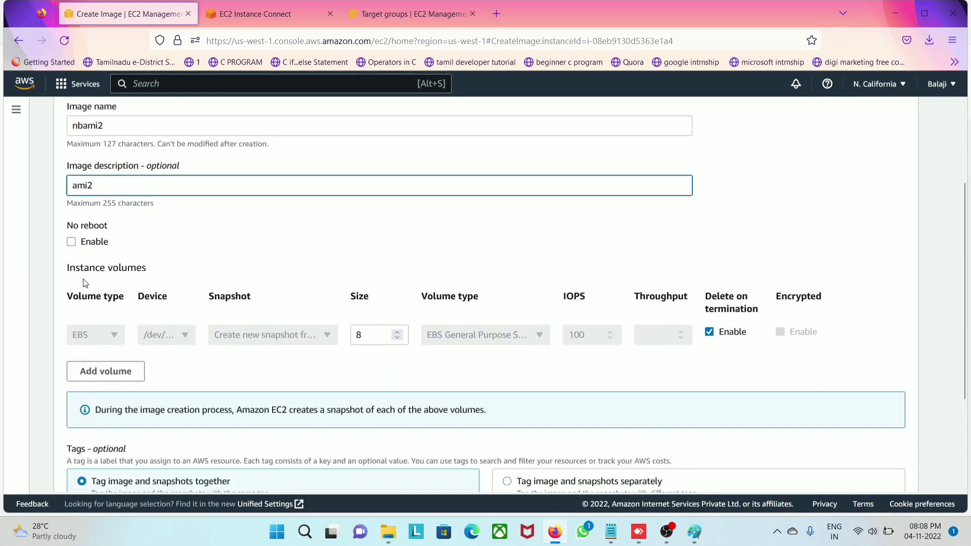
Step: Enable the No reboot option for the nbami2 image and create the image
click(70, 245)
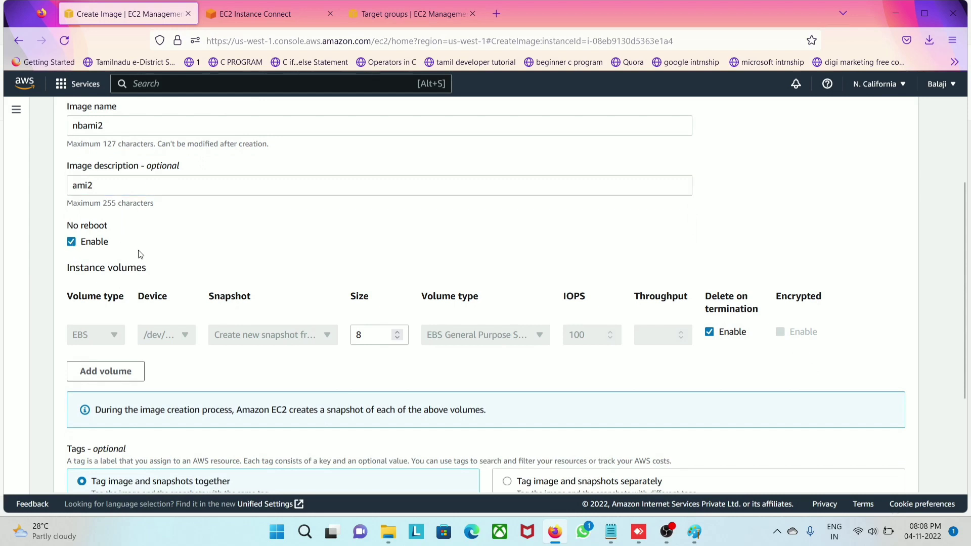
scroll(238, 266, down, 2)
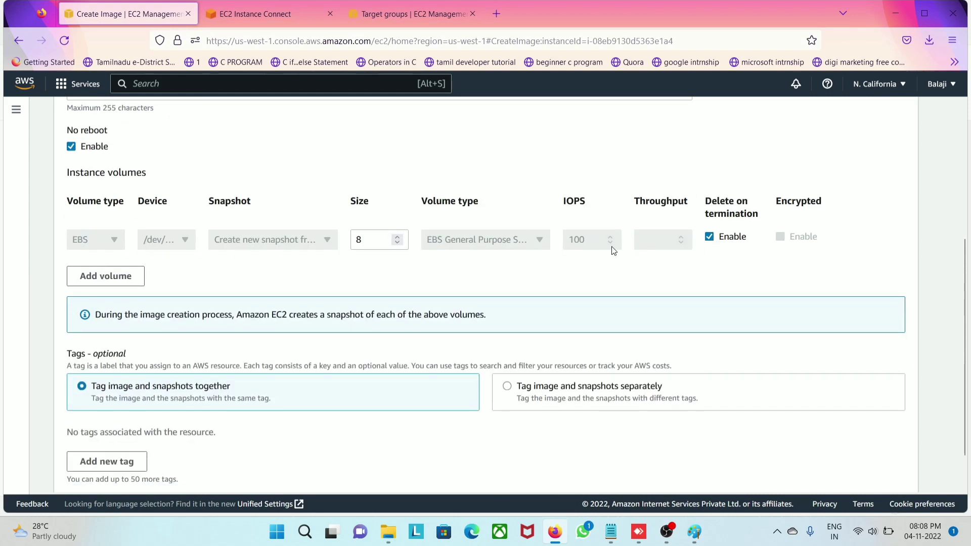
scroll(613, 251, down, 1)
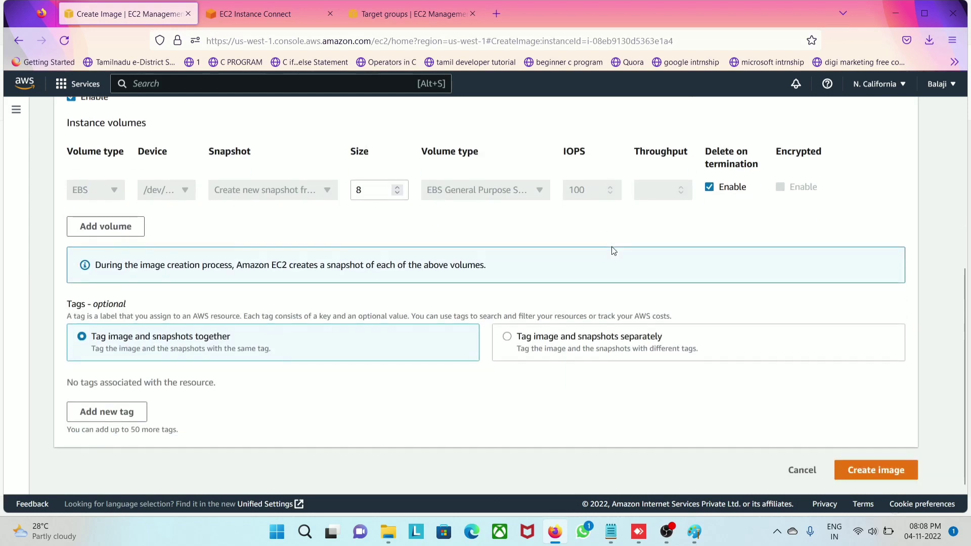
click(851, 470)
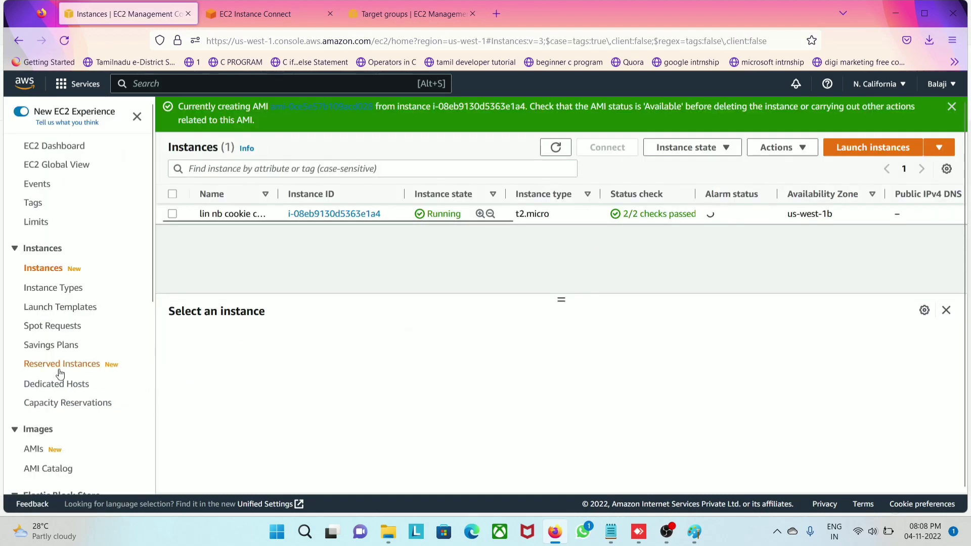
Step: Open the list of owned AMIs, refresh it, and check the status of nbami1 and nbami2
scroll(37, 363, down, 3)
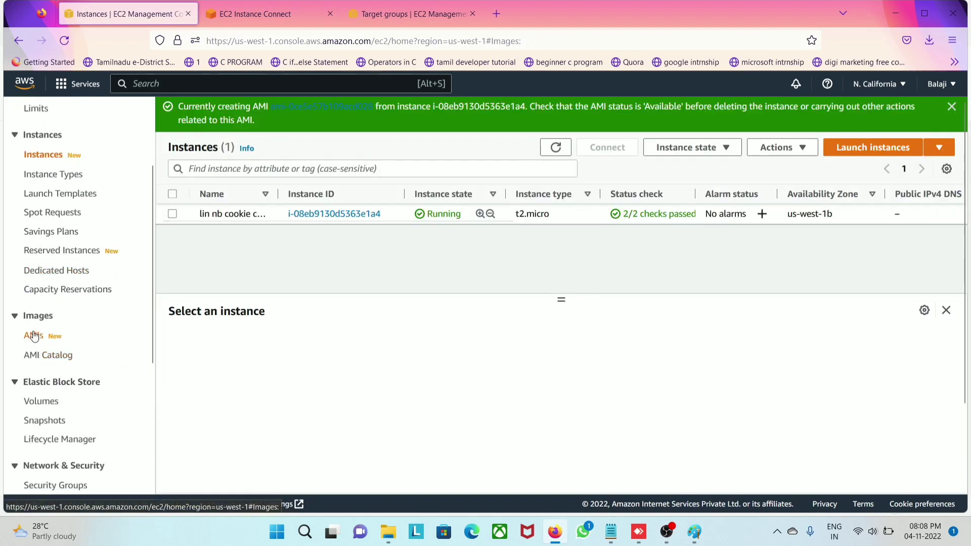
click(33, 336)
click(504, 111)
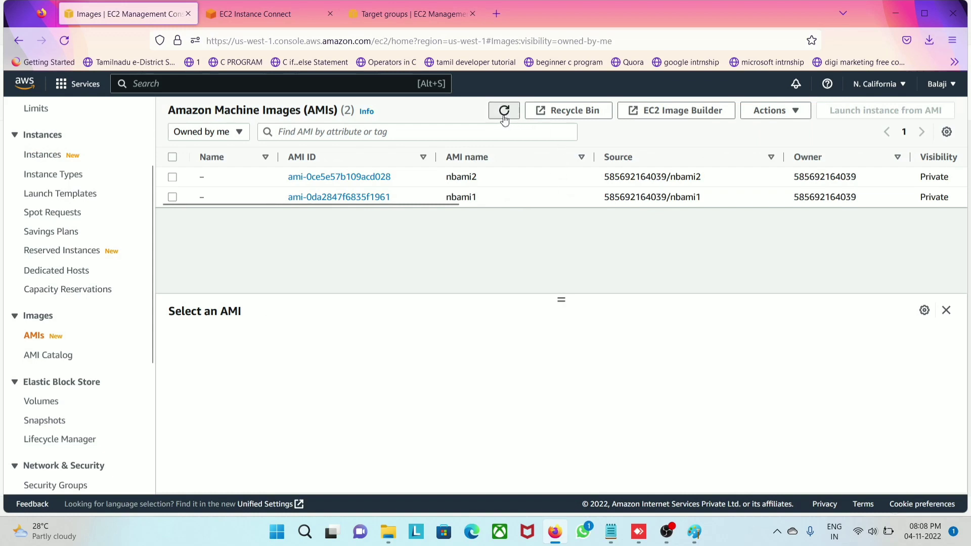
drag(438, 203, 642, 195)
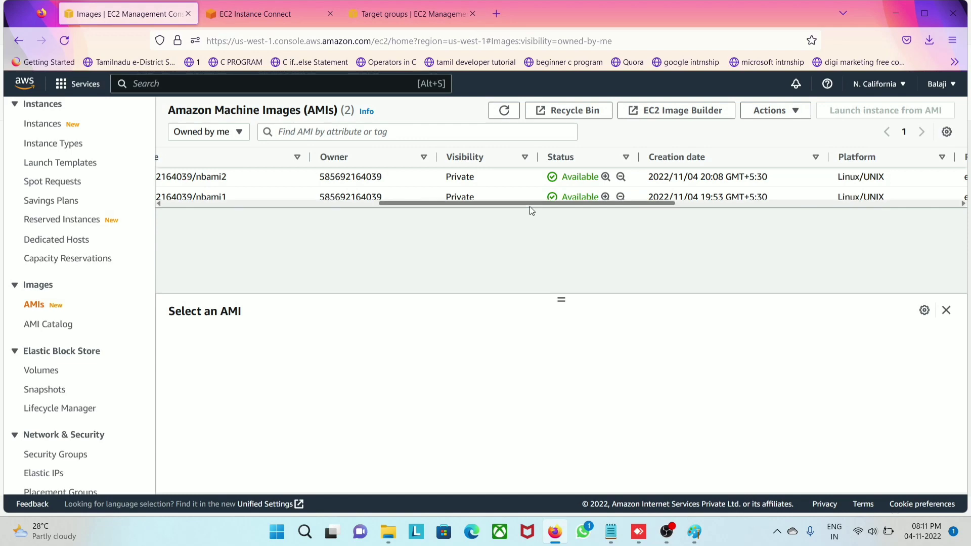
drag(538, 206, 224, 211)
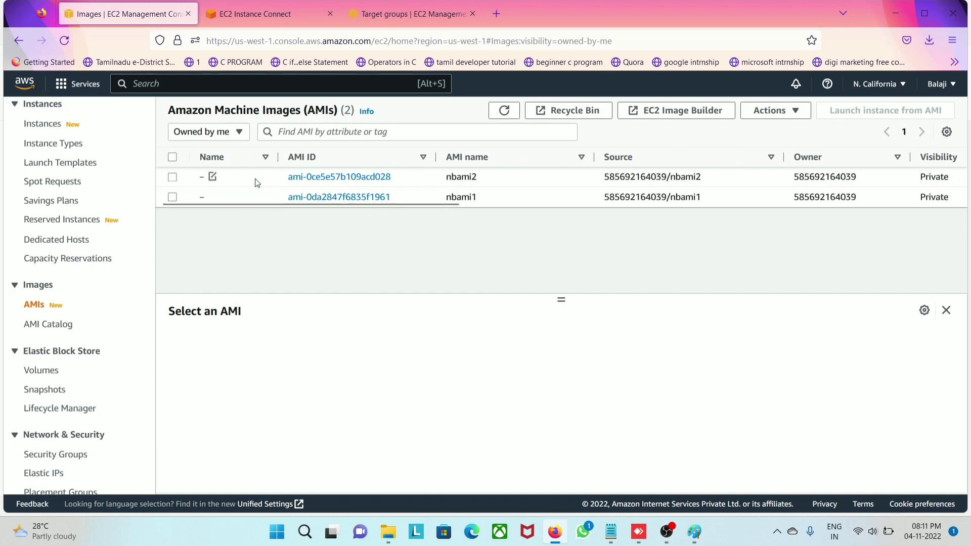
Step: Terminate the lin nb cookie cutter instance
scroll(74, 259, up, 2)
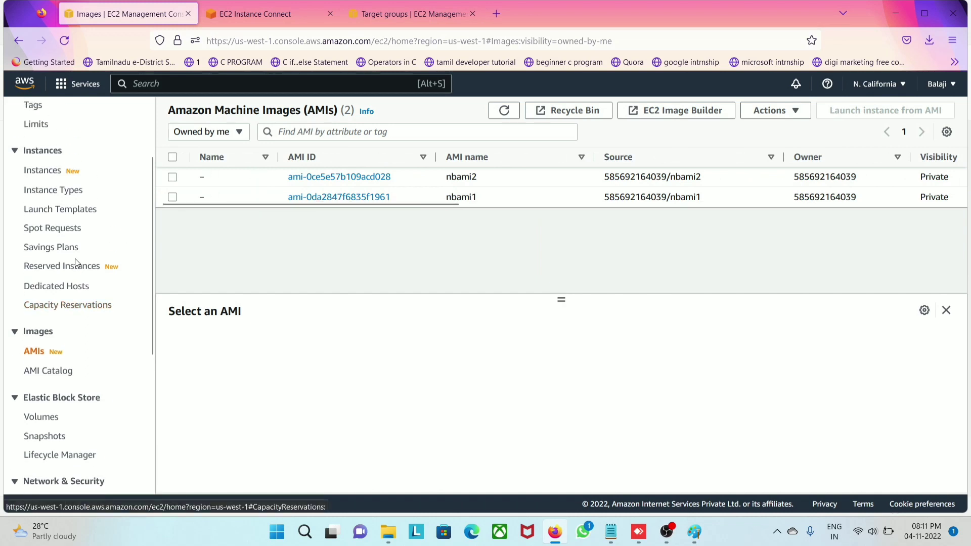
click(53, 174)
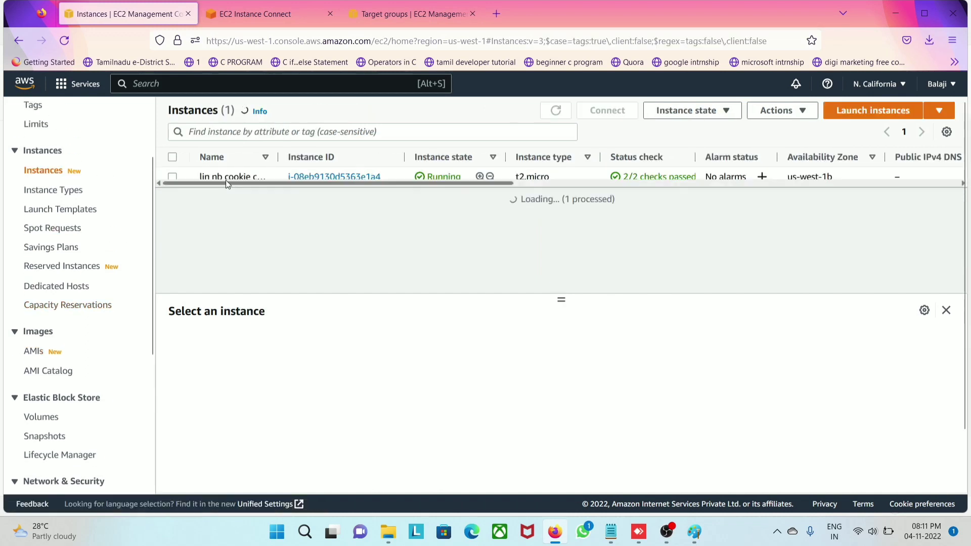
click(172, 177)
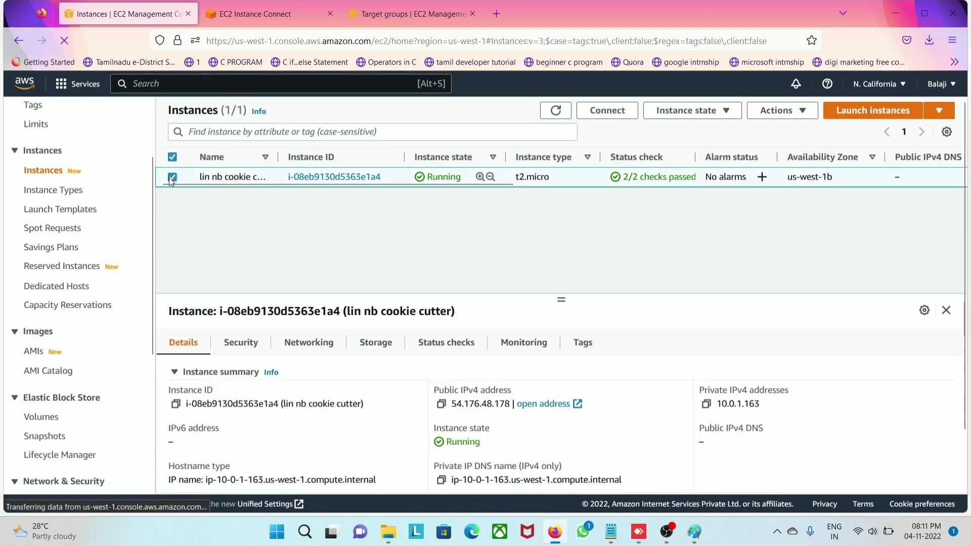
click(671, 112)
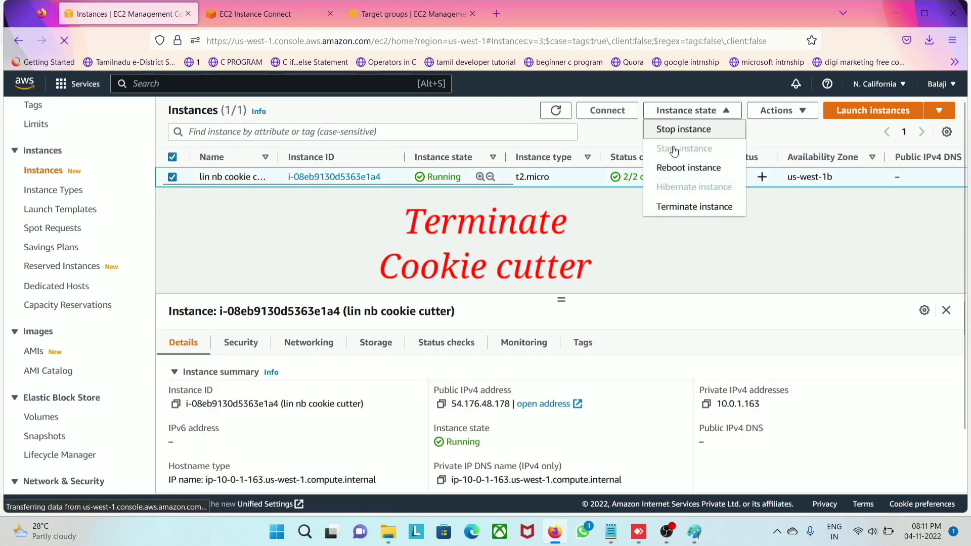
click(680, 206)
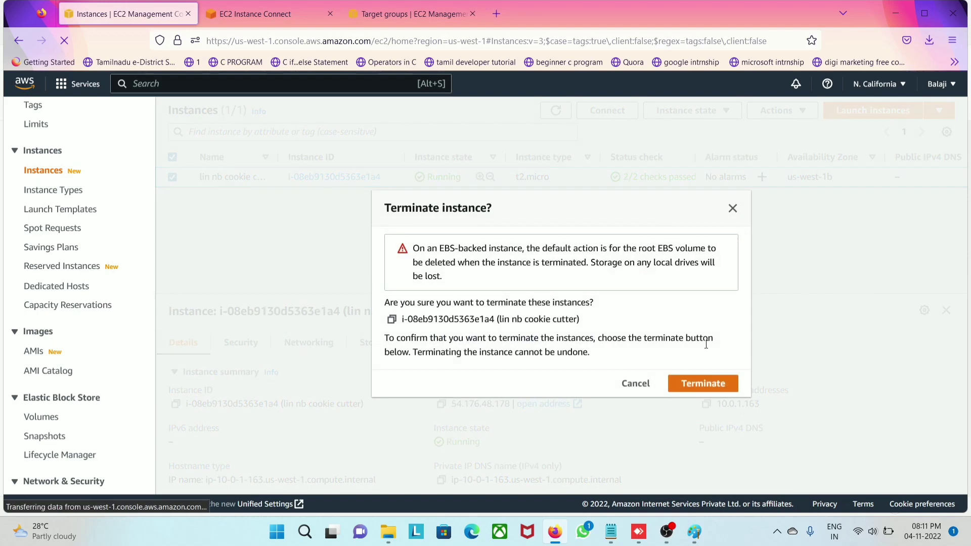
click(700, 384)
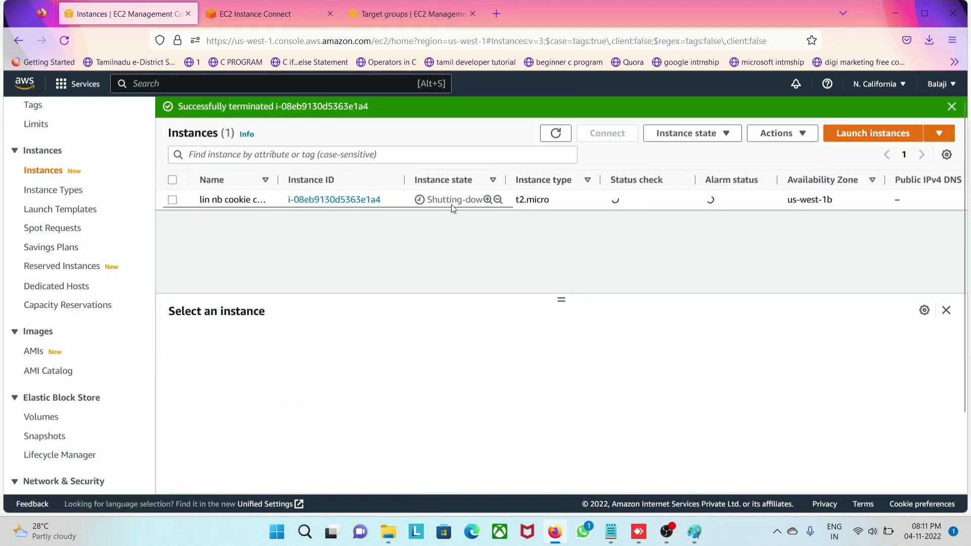
Step: Switch to the ggg notes in Notepad, review steps 8 and 9 on AMIs and launch configurations, and return to the browser
scroll(65, 301, down, 5)
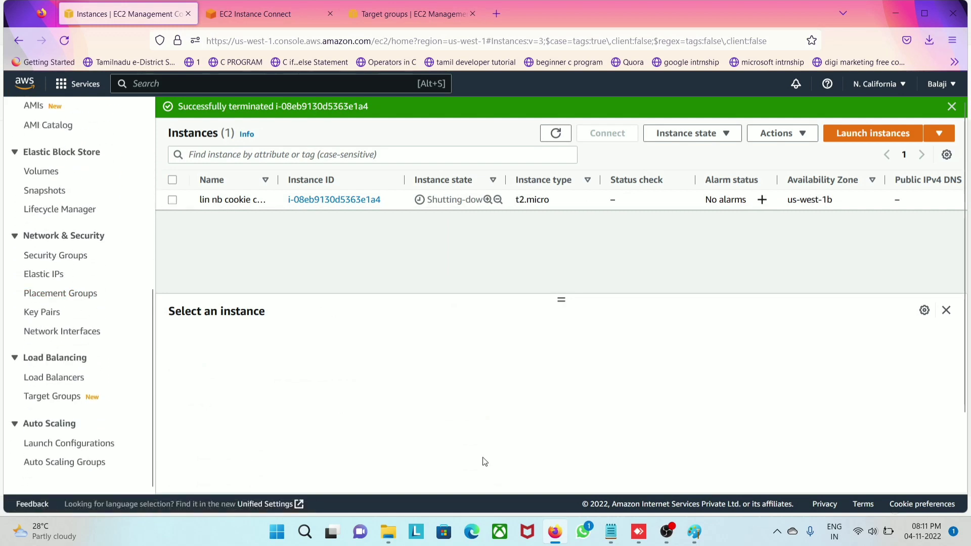
mouse_move(602, 537)
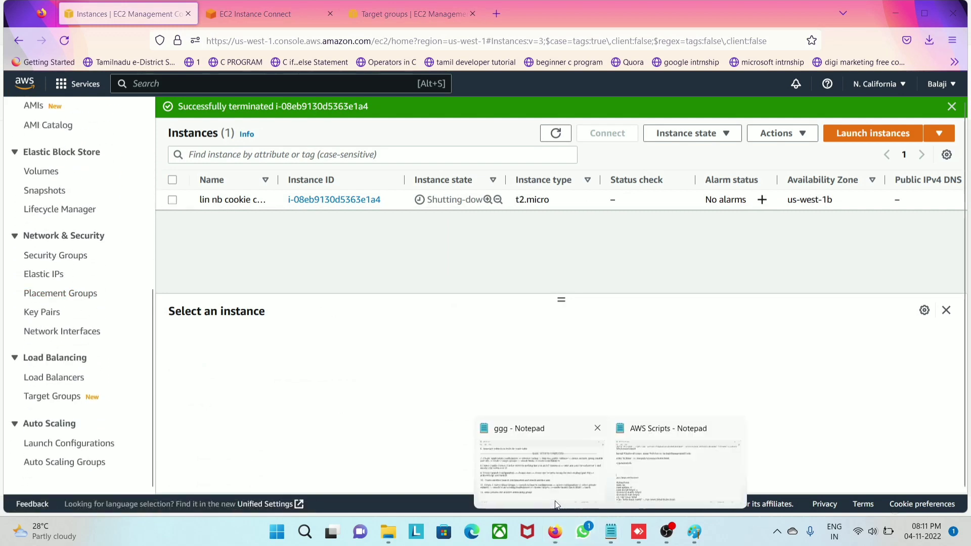
click(541, 468)
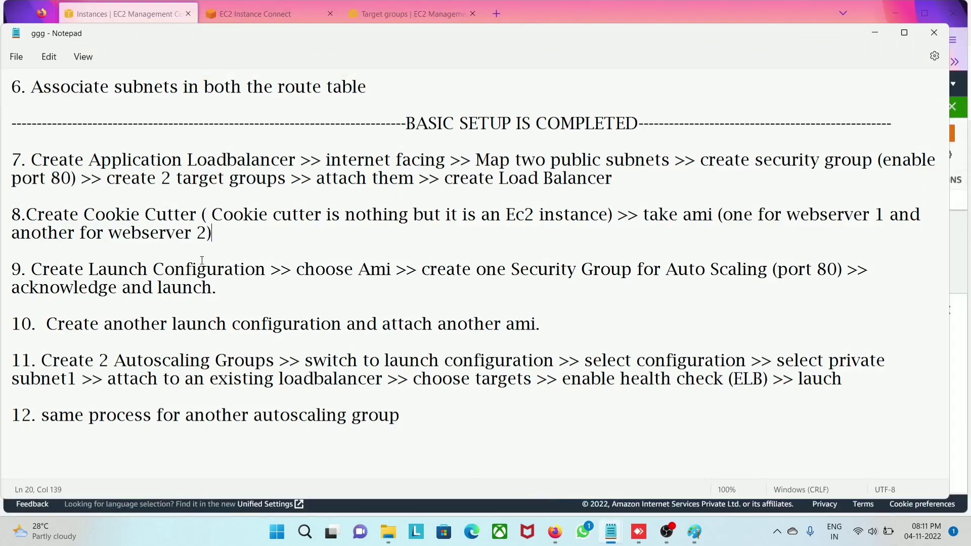
drag(217, 240, 34, 217)
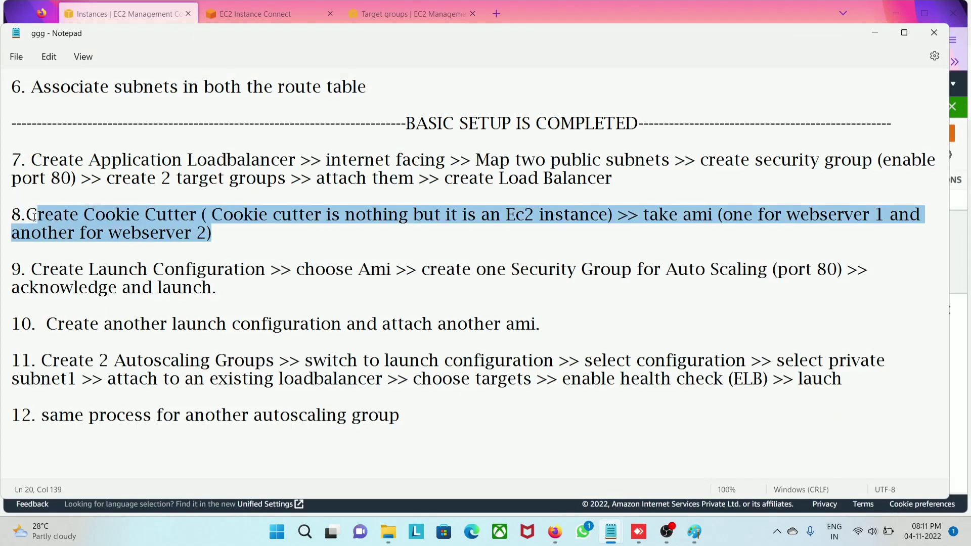
click(376, 231)
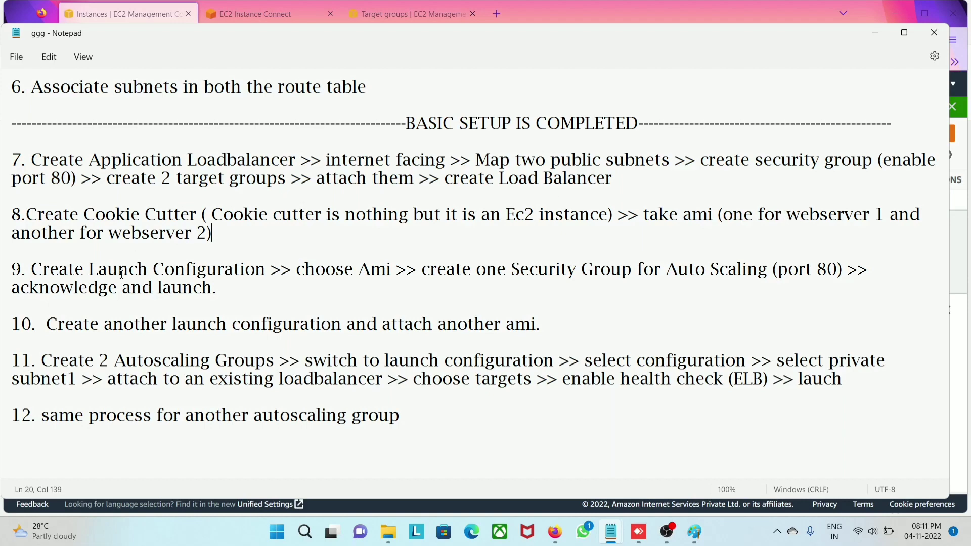
drag(29, 268, 217, 292)
click(218, 293)
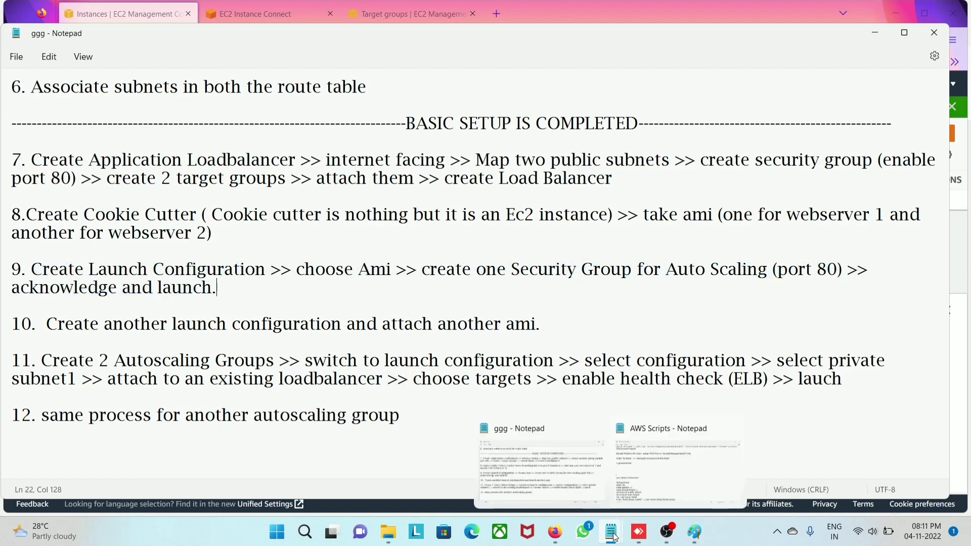
click(555, 531)
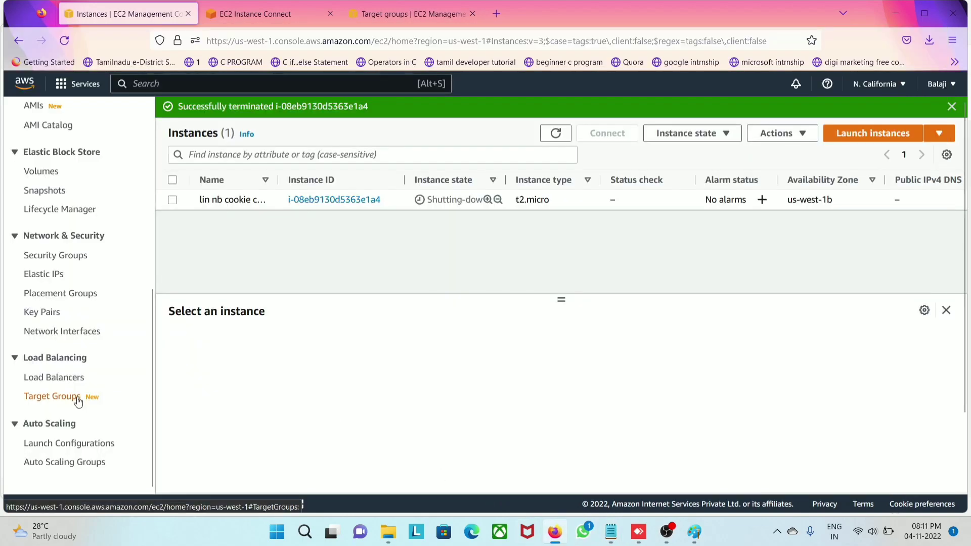
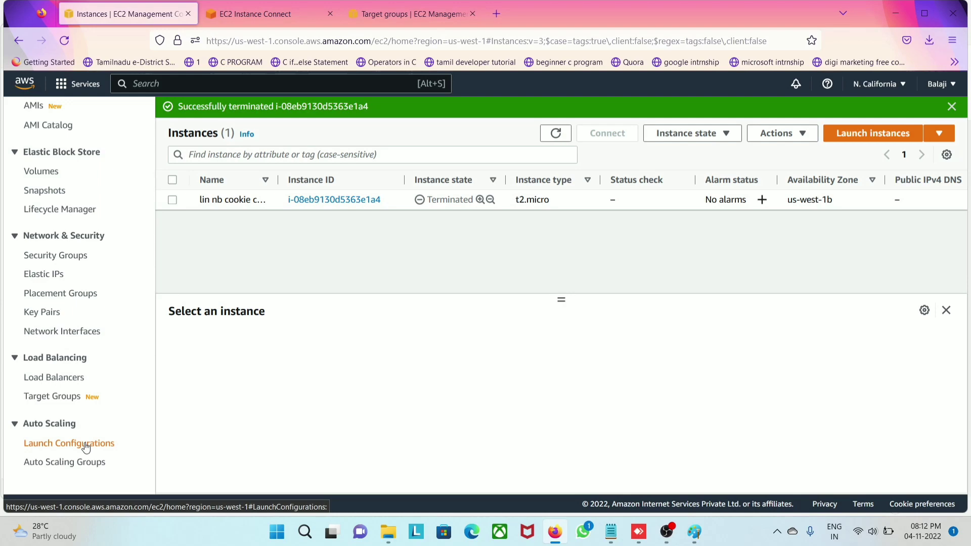
Step: Start a new launch configuration named nbconf1 and choose nbami1 as its AMI
click(86, 447)
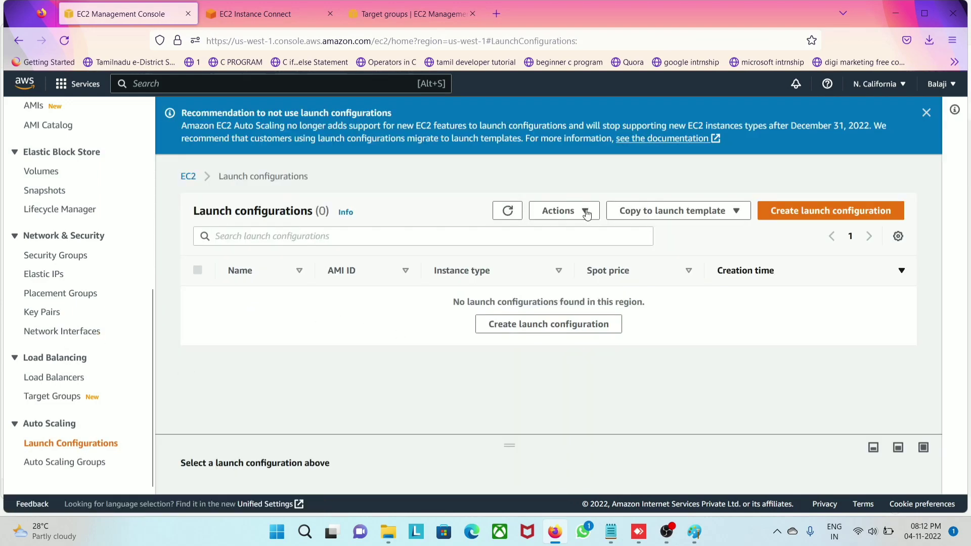
click(812, 215)
click(240, 326)
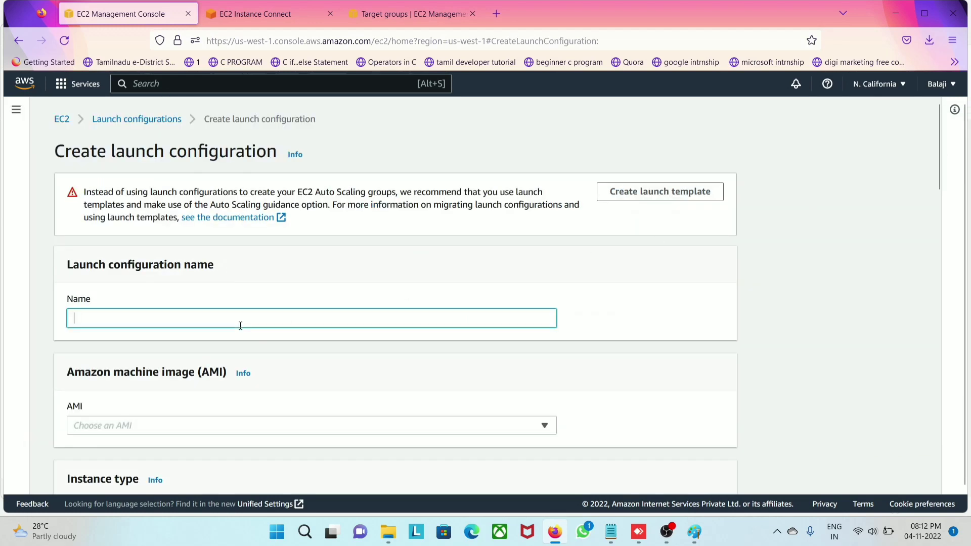
text(nbconf1)
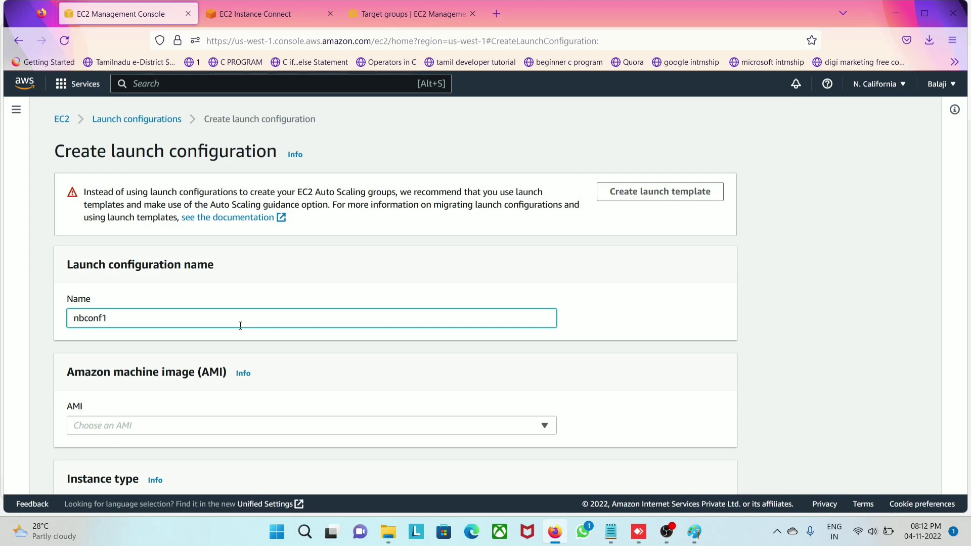
scroll(239, 325, down, 2)
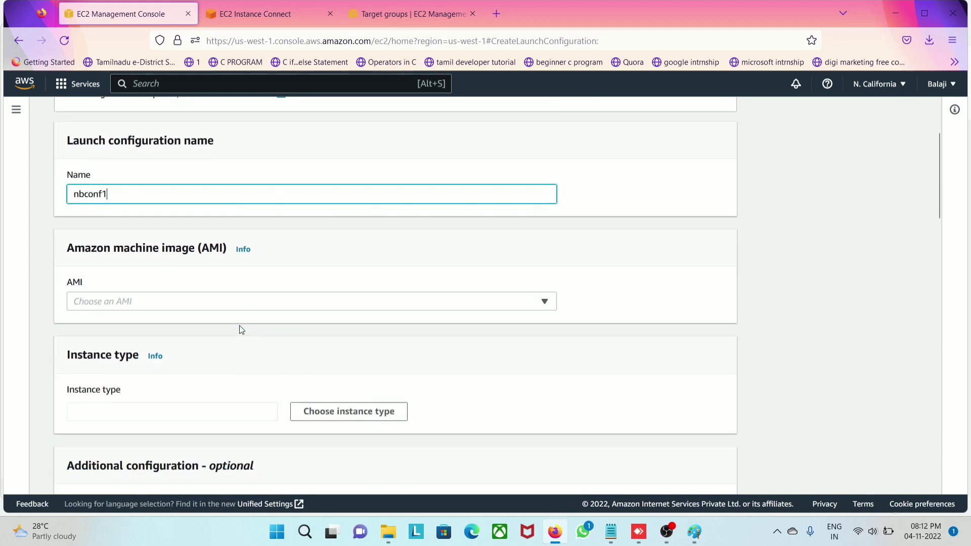
click(127, 302)
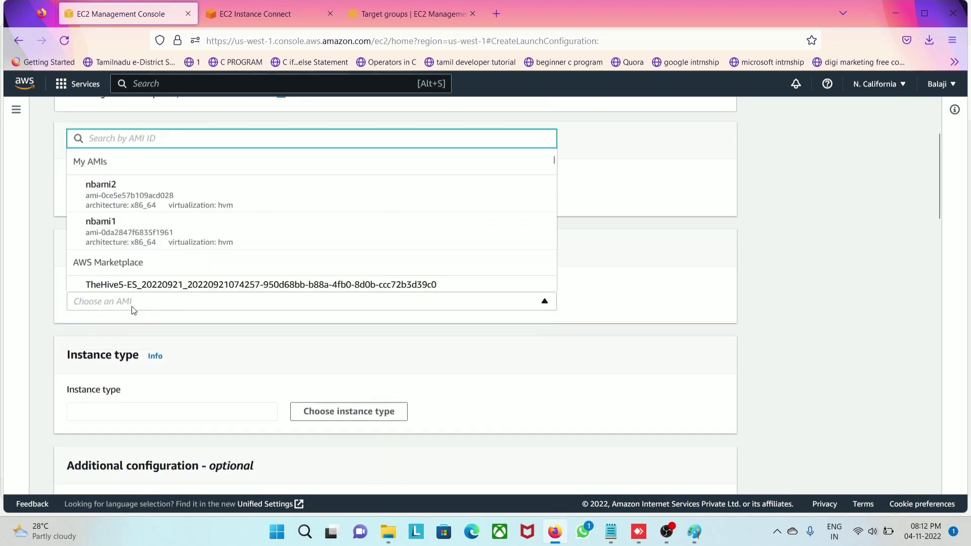
click(111, 227)
Step: Search the instance types for t2 and choose t2.micro for the launch configuration
scroll(124, 288, down, 3)
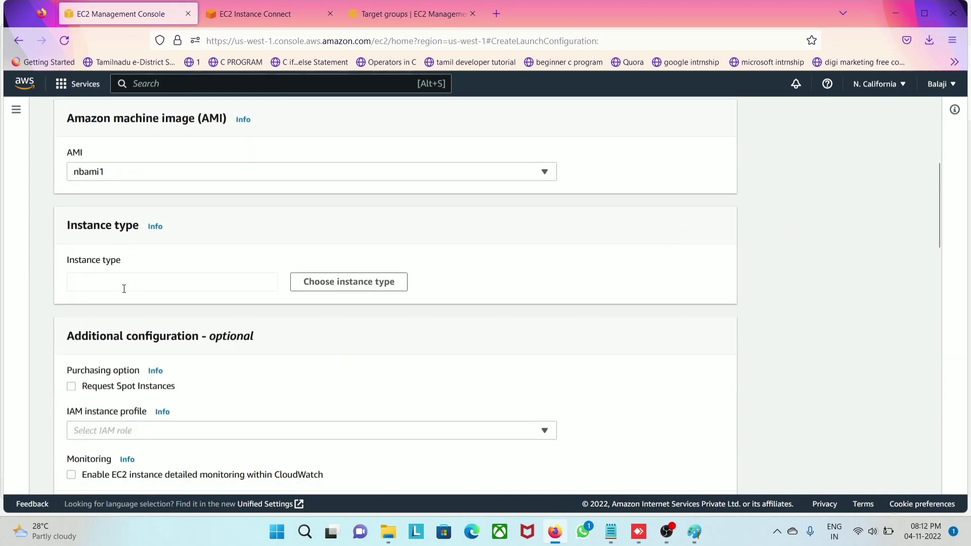
click(317, 286)
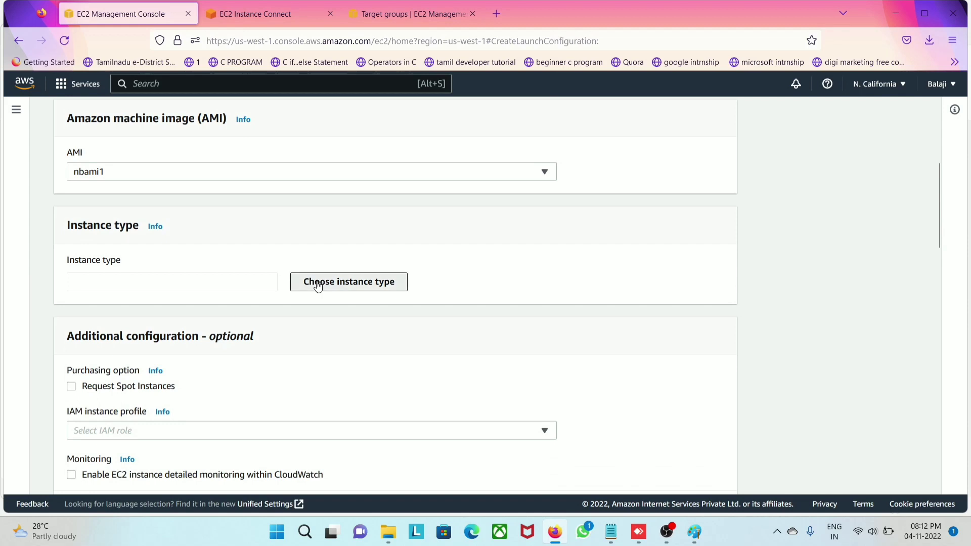
click(310, 185)
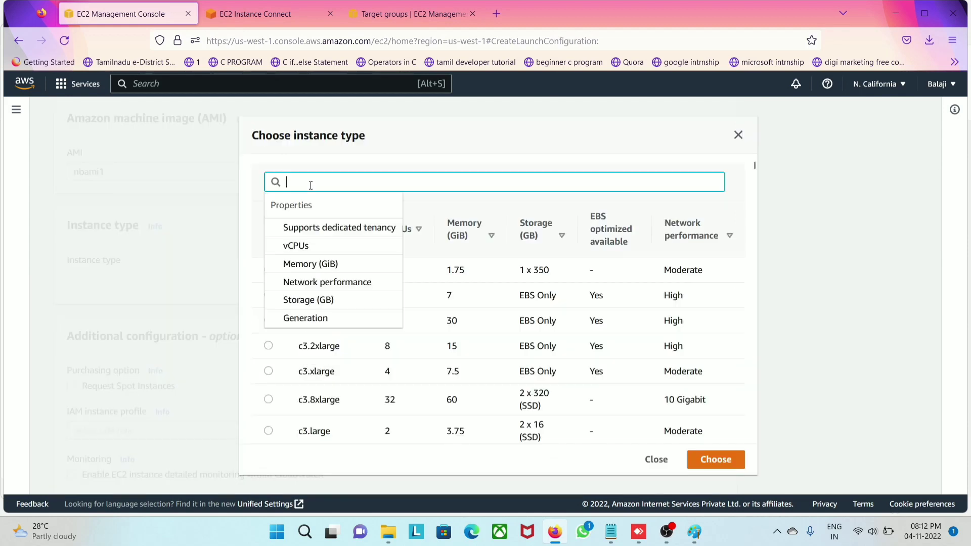
text(t2)
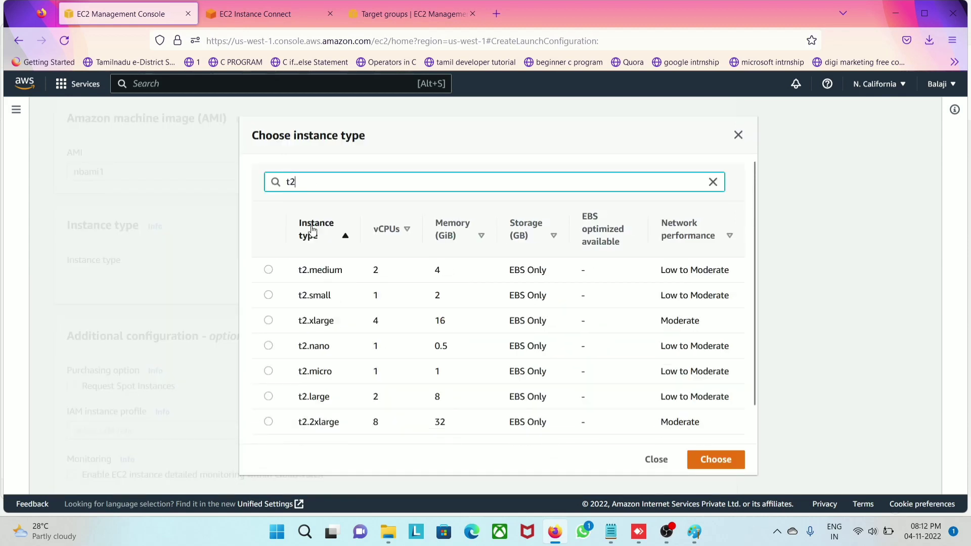
click(269, 371)
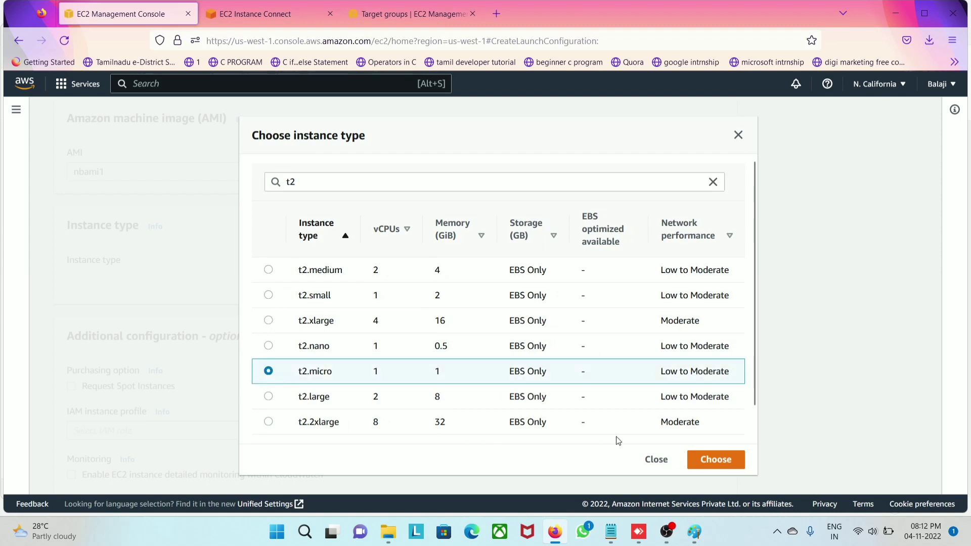
click(706, 468)
Step: Set the launch configuration to use a newly created security group instead of an existing one
scroll(305, 389, down, 4)
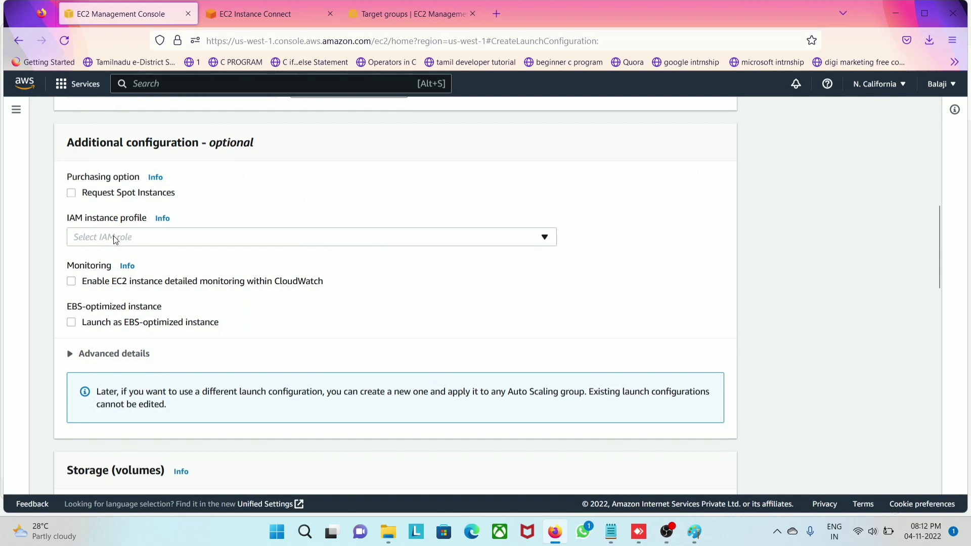
scroll(113, 238, down, 5)
scroll(115, 239, down, 3)
scroll(116, 240, down, 5)
click(114, 182)
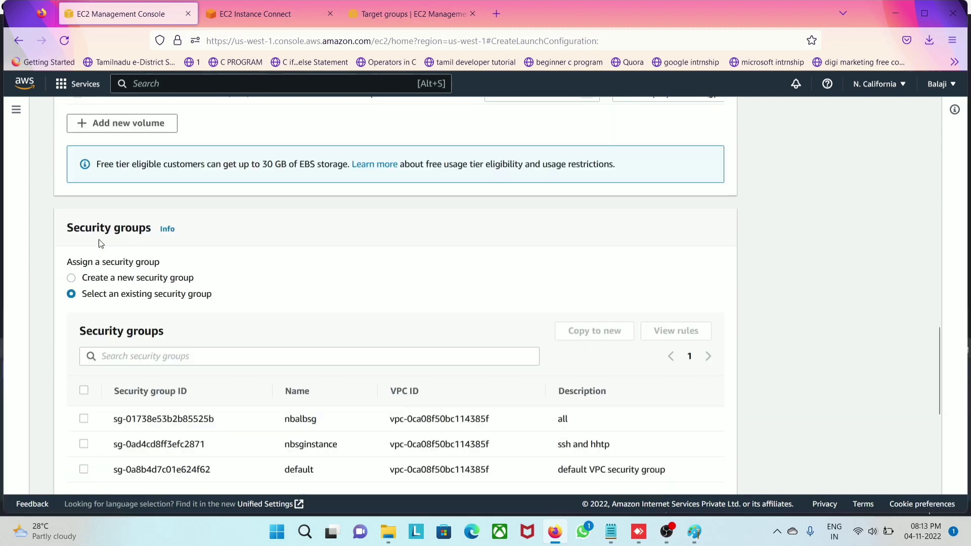
click(72, 278)
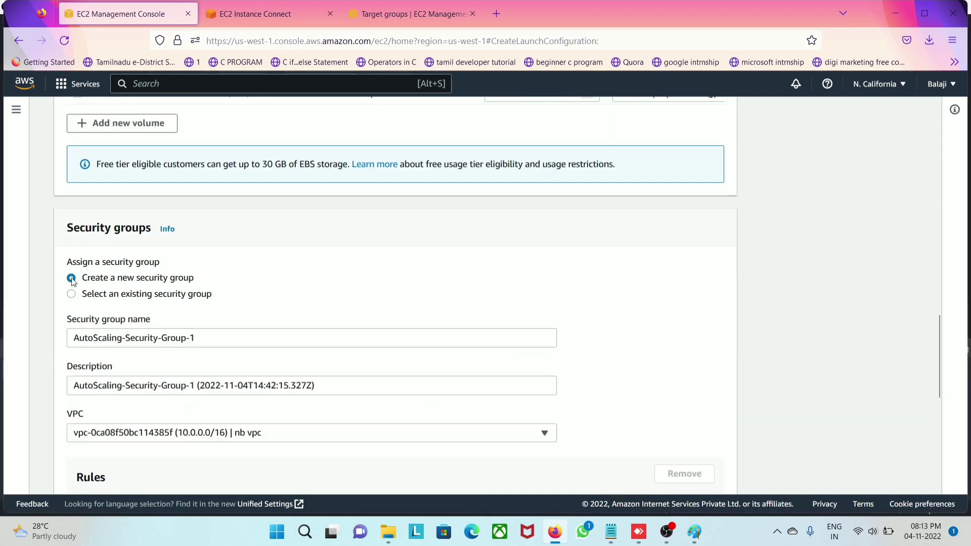
Step: Name the new security group sgconfautoscaling and select the nb vpc network (10.0.0.0/16) for it
click(214, 340)
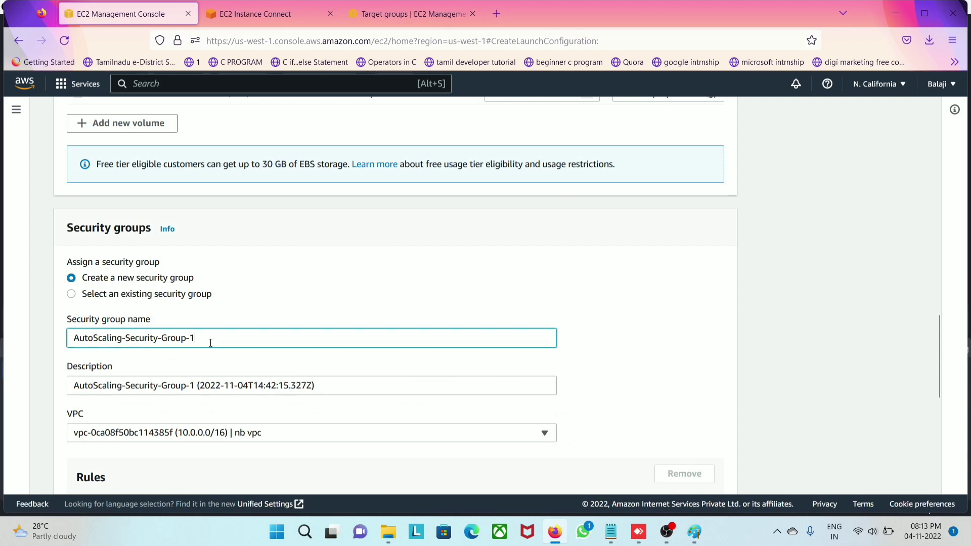
key(ctrl+a)
key(BackSpace)
text(sgconf)
scroll(44, 345, down, 2)
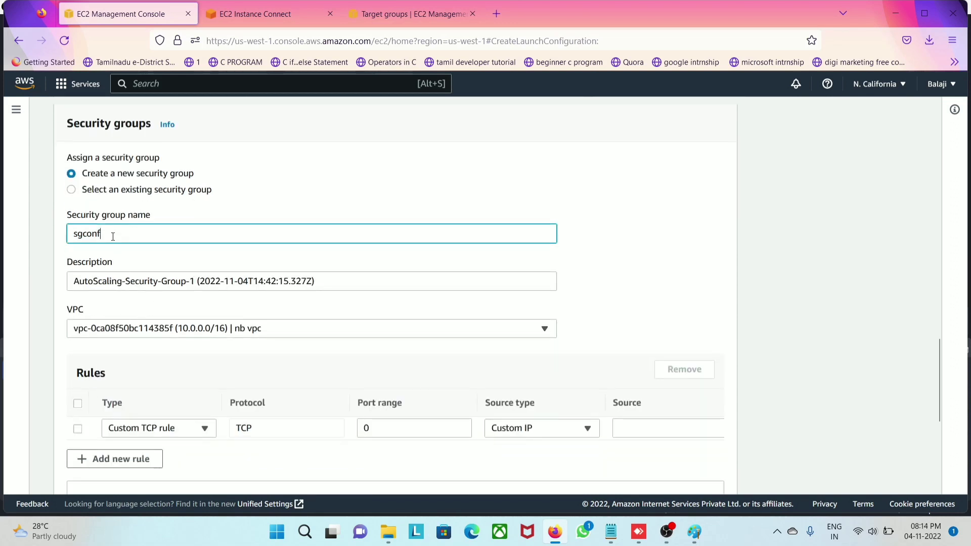
text(autoscaling)
scroll(112, 236, down, 1)
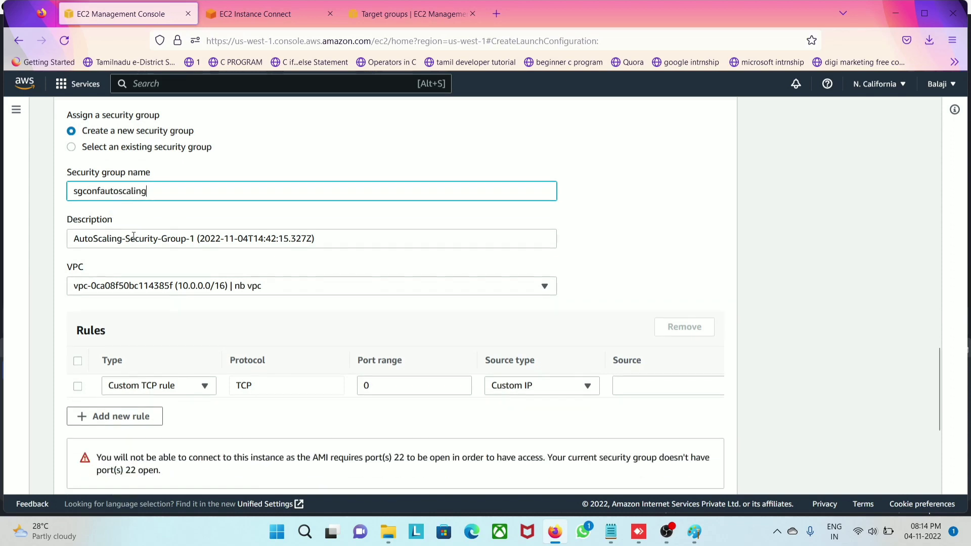
click(100, 292)
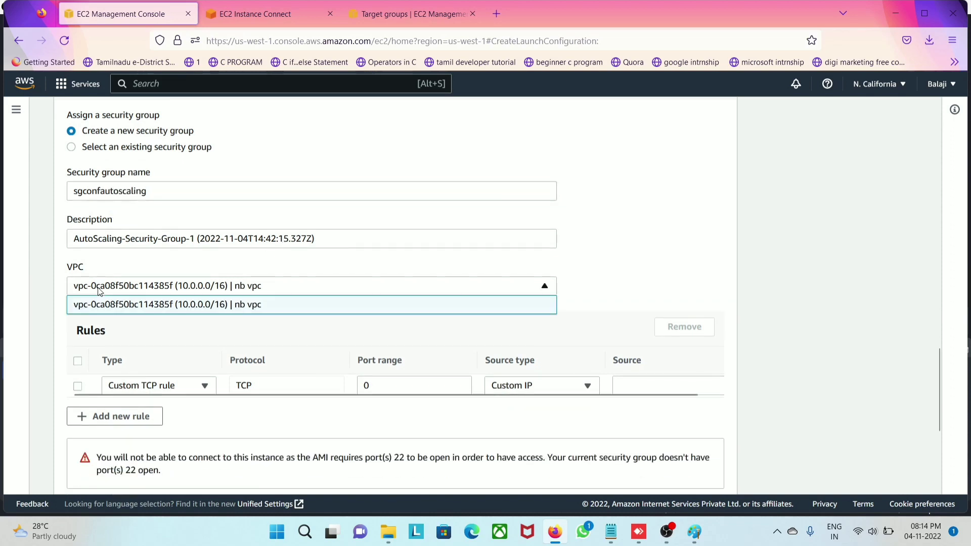
click(169, 311)
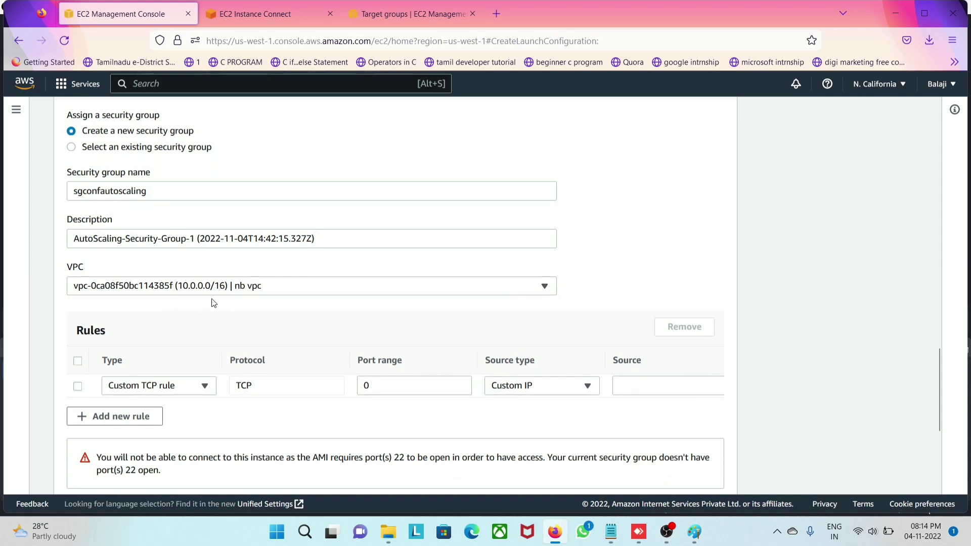
Step: Set the security group's custom TCP rule to port 80 with Anywhere as the source type
scroll(213, 301, down, 1)
scroll(212, 302, down, 1)
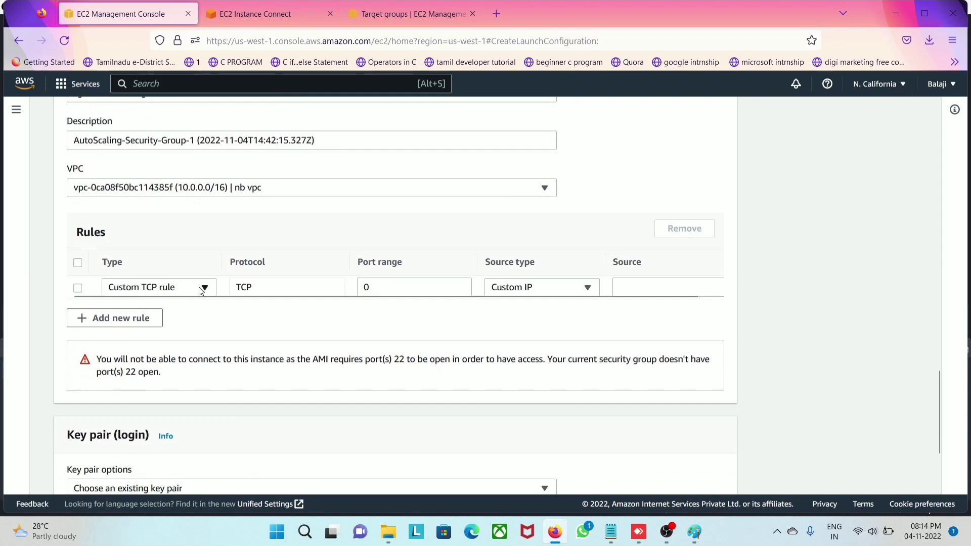
click(370, 286)
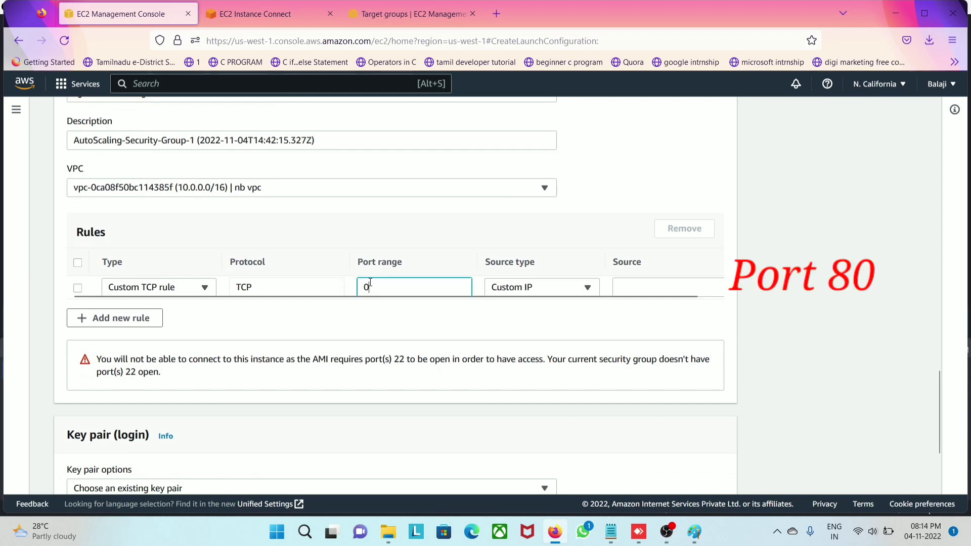
key(BackSpace)
text(80)
scroll(370, 282, down, 1)
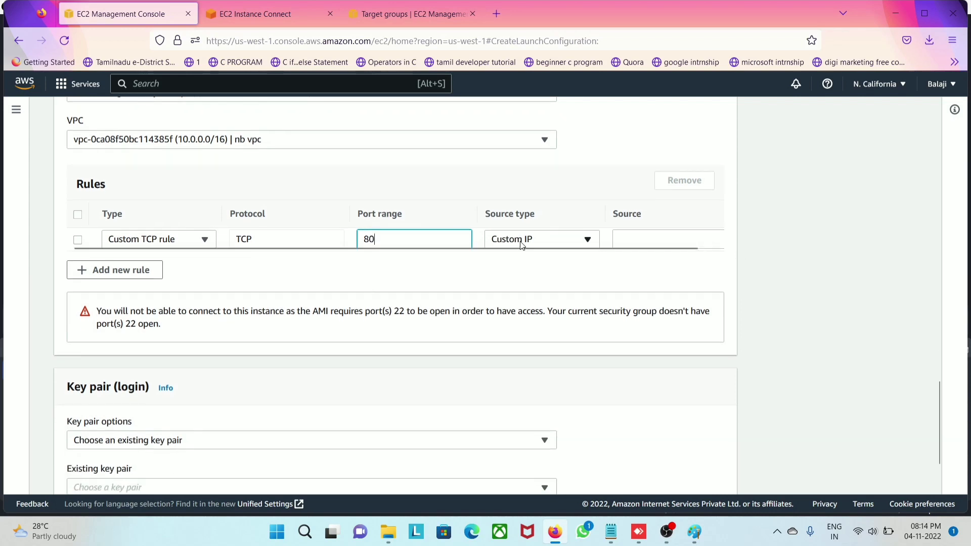
click(503, 244)
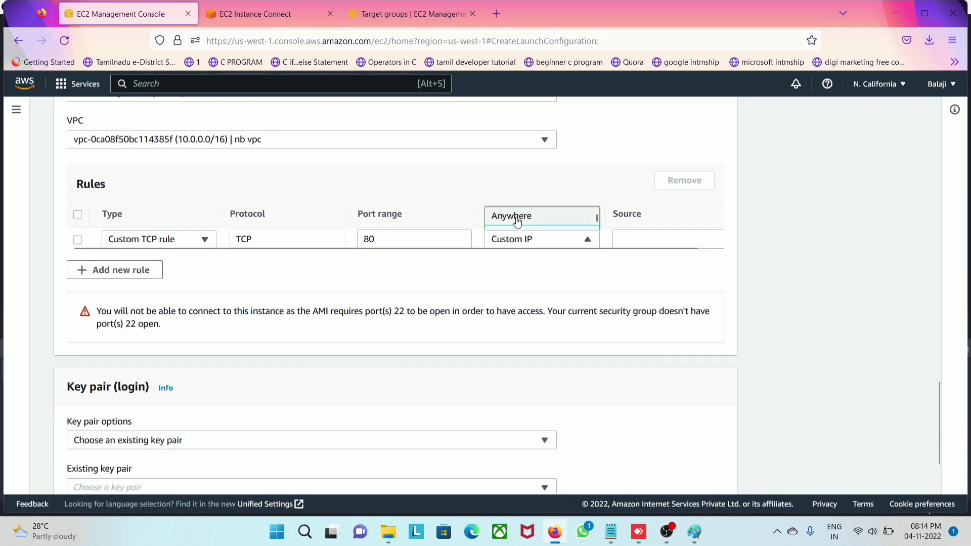
click(516, 216)
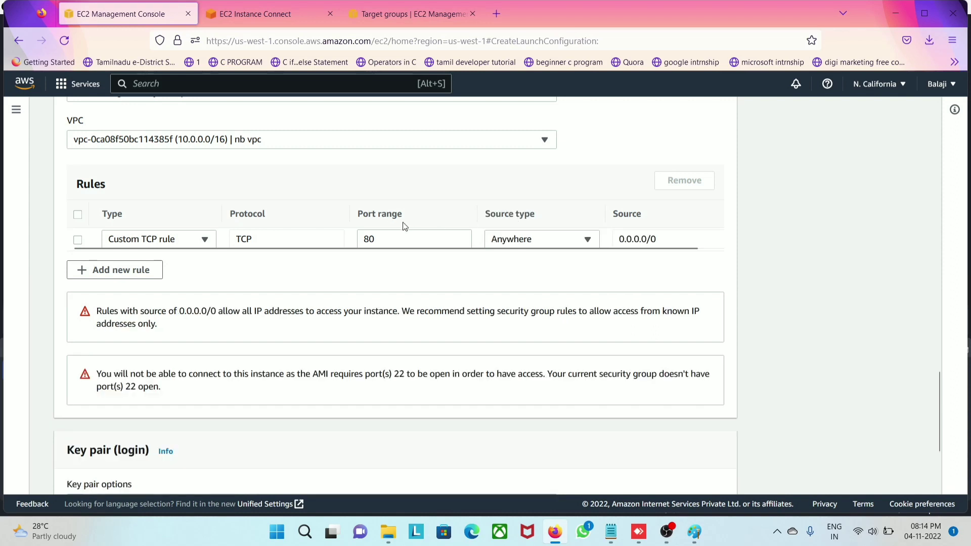
Step: Choose the existing key pair nbkey, acknowledge access to its private key file, and create the launch configuration
scroll(405, 226, down, 3)
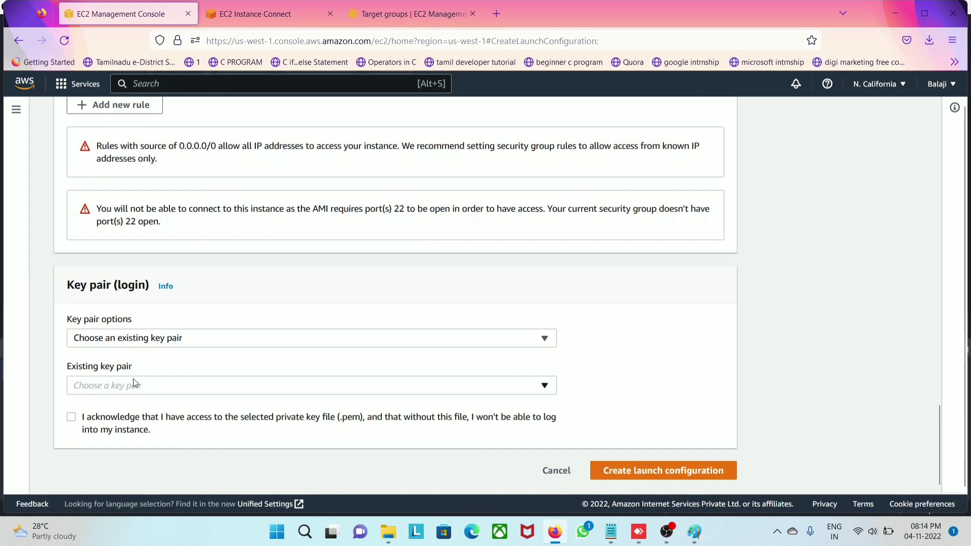
click(125, 390)
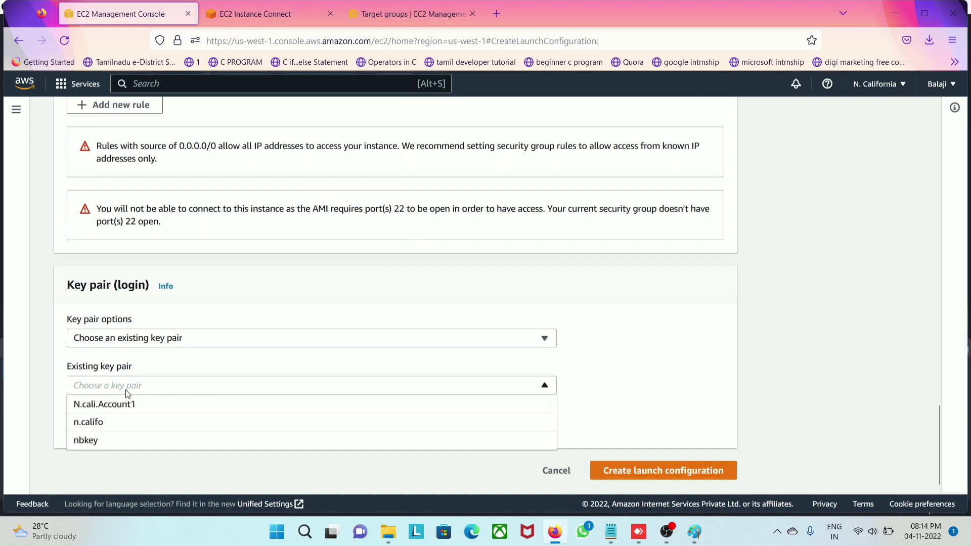
click(94, 444)
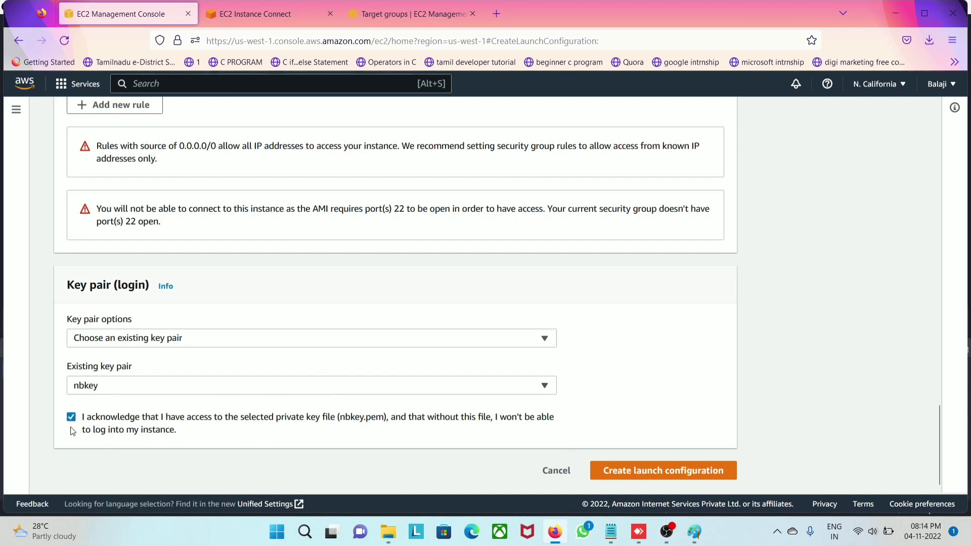
click(665, 473)
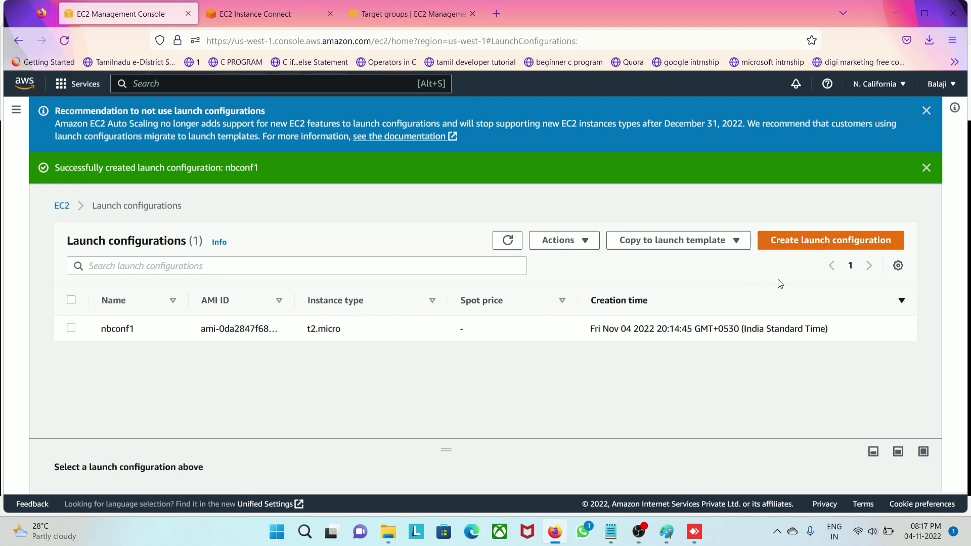
Step: Start a second launch configuration named nbconf2 and choose nbami2 as its AMI
click(790, 241)
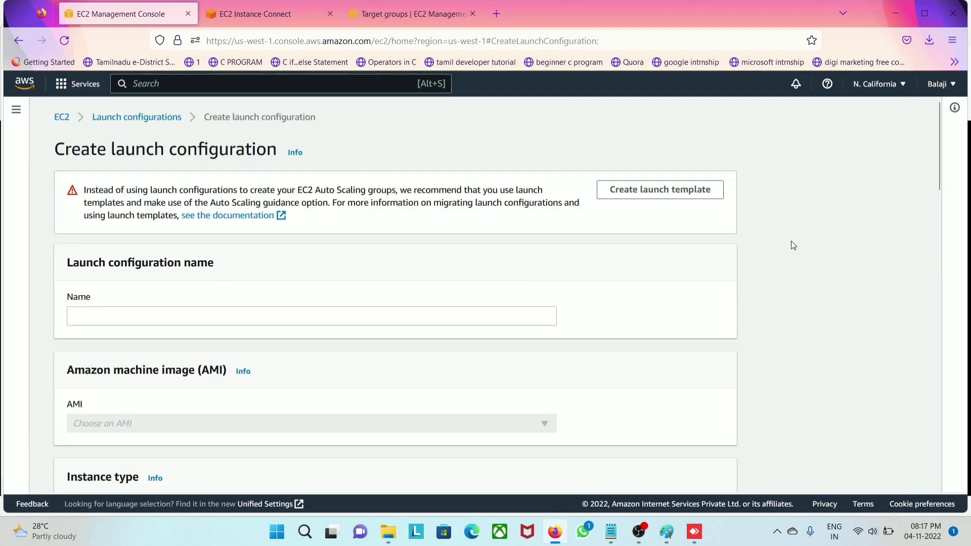
click(431, 317)
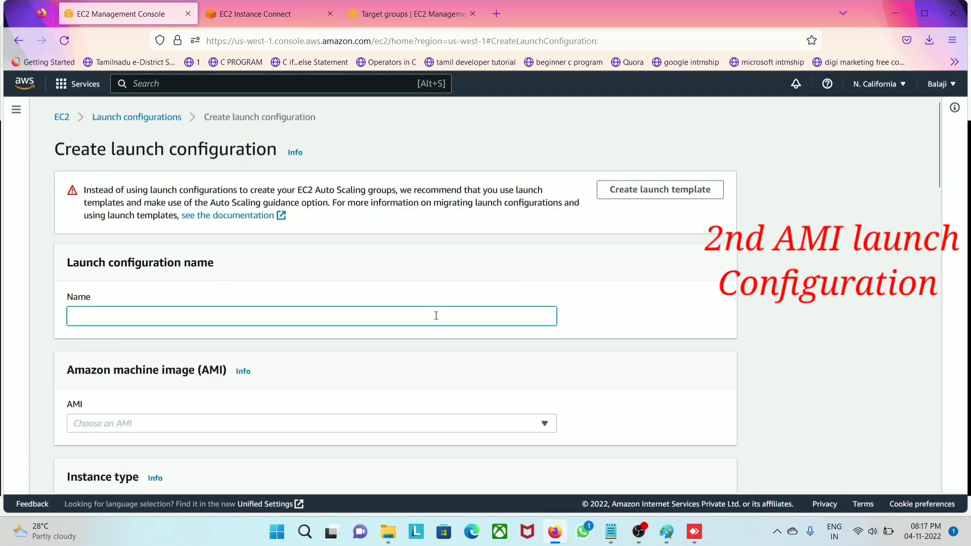
text(nbconf2)
scroll(436, 316, down, 2)
click(394, 318)
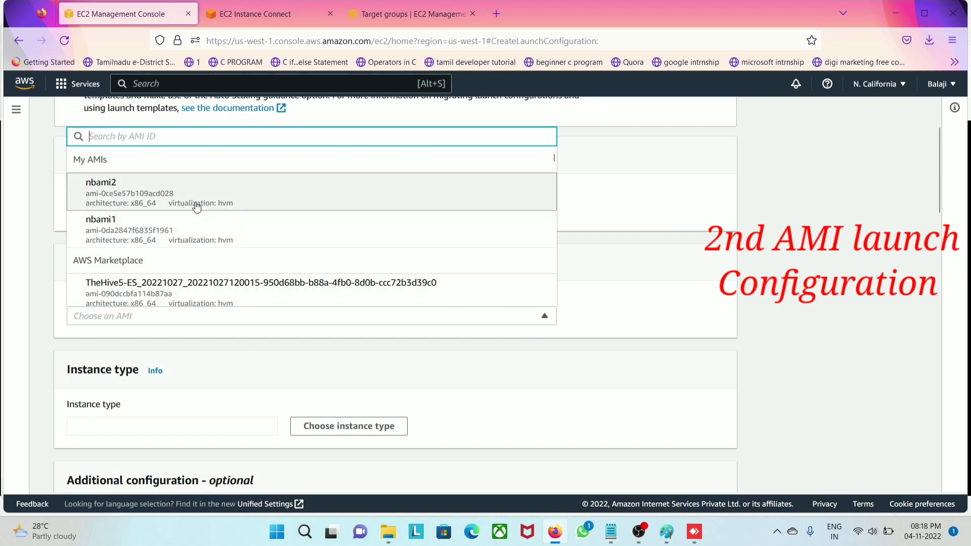
click(197, 205)
Step: Search the instance types for t2 and choose t2.micro for the nbconf2 launch configuration
scroll(191, 318, down, 3)
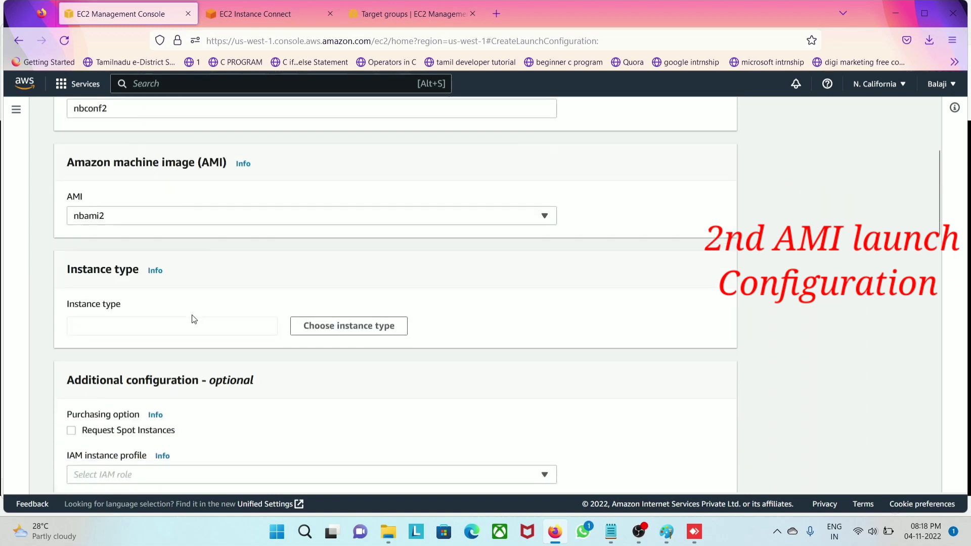
click(330, 255)
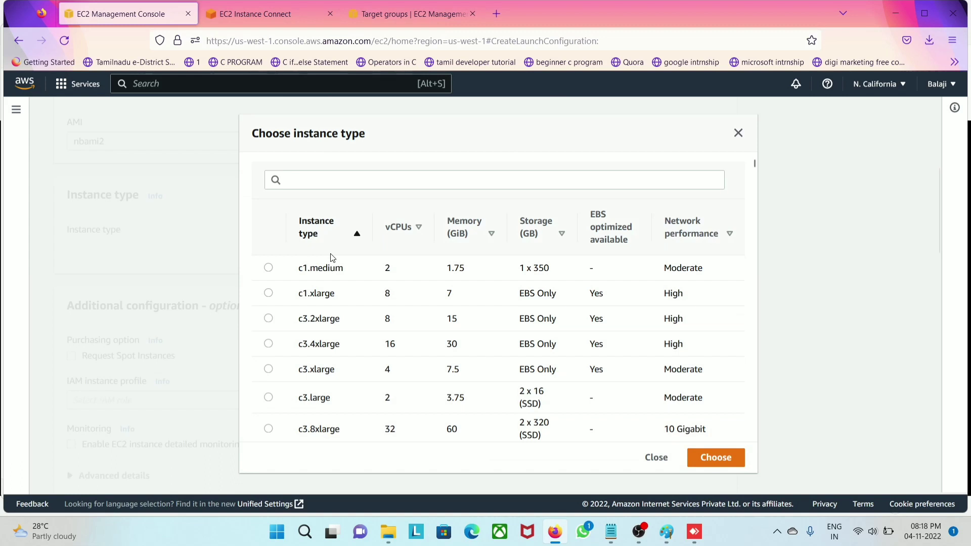
click(337, 181)
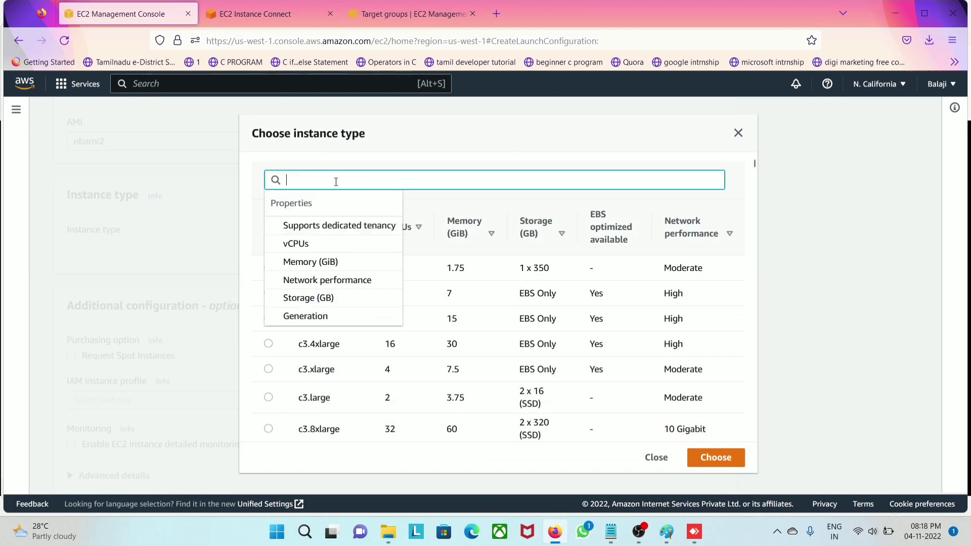
text(t2)
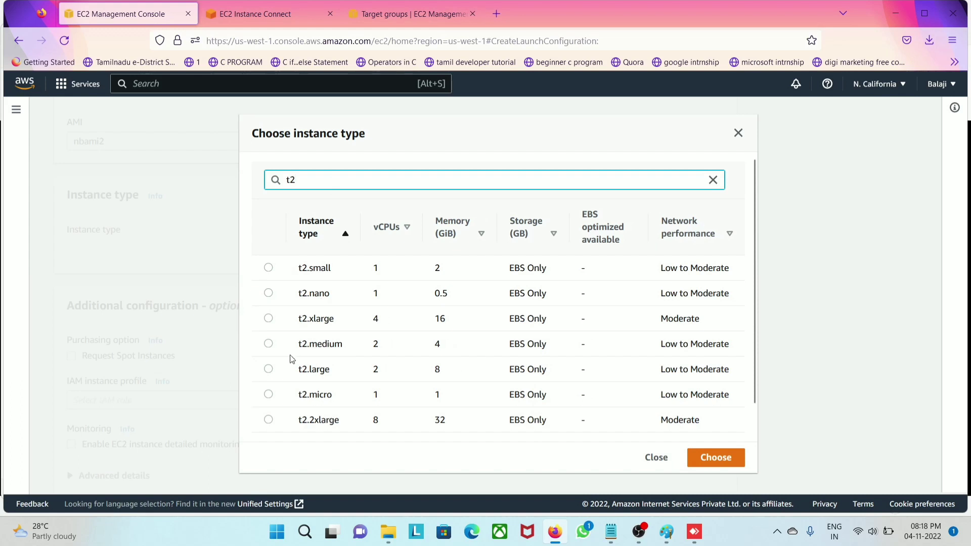
click(267, 397)
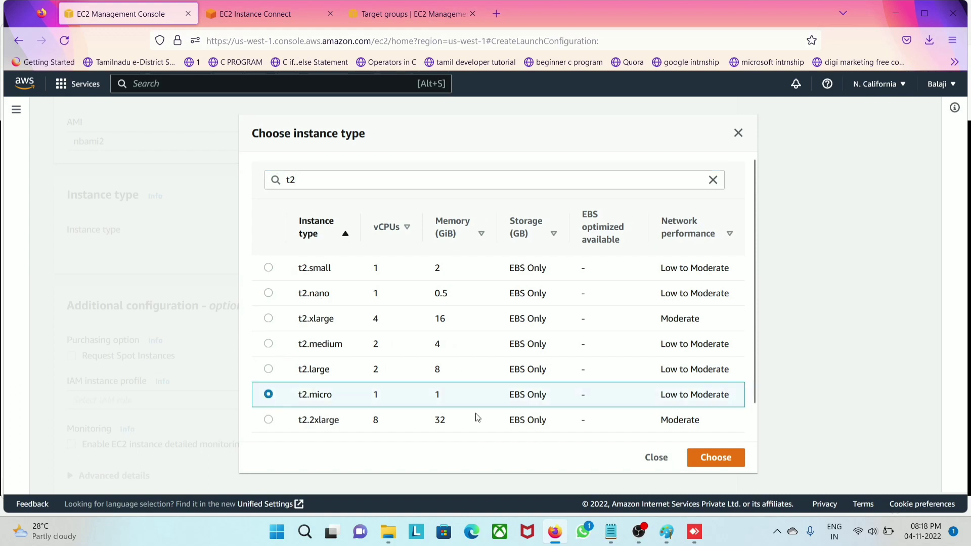
click(724, 457)
Step: Assign the existing security group sgconfautoscaling to the nbconf2 launch configuration
scroll(309, 387, down, 3)
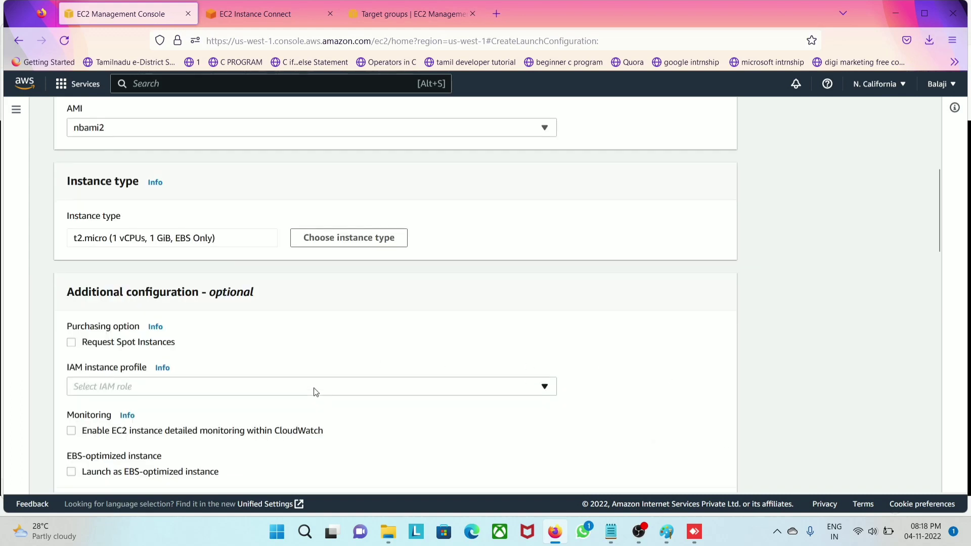
scroll(147, 283, down, 4)
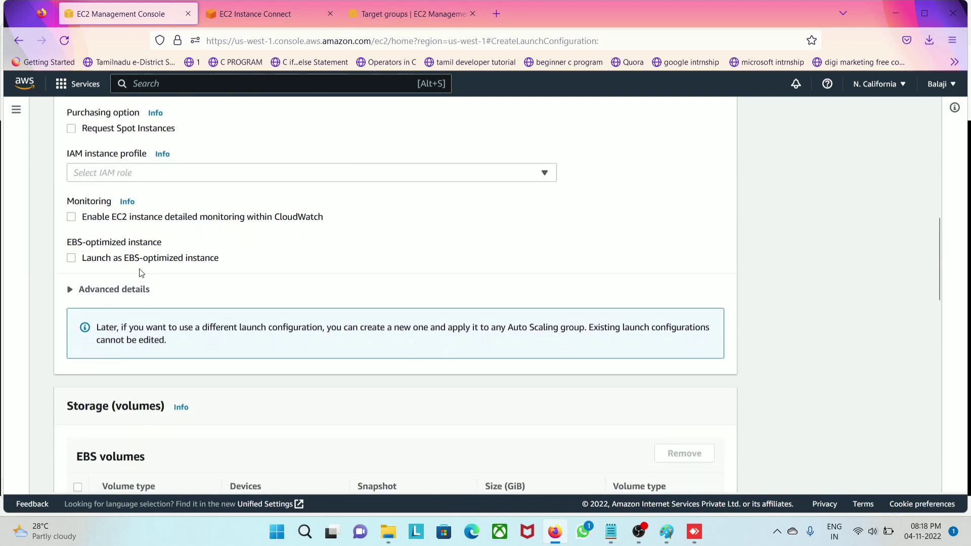
scroll(171, 357, down, 1)
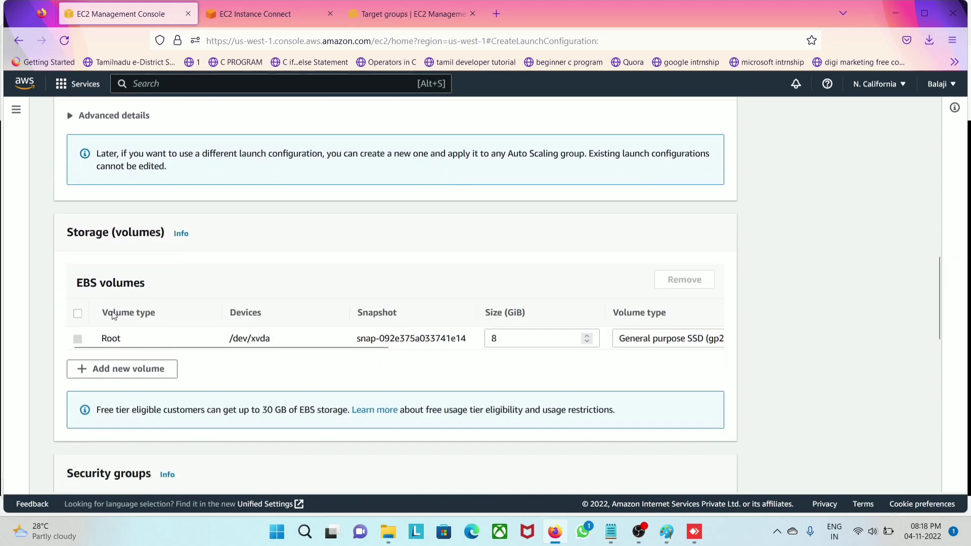
scroll(132, 310, up, 2)
scroll(299, 333, down, 5)
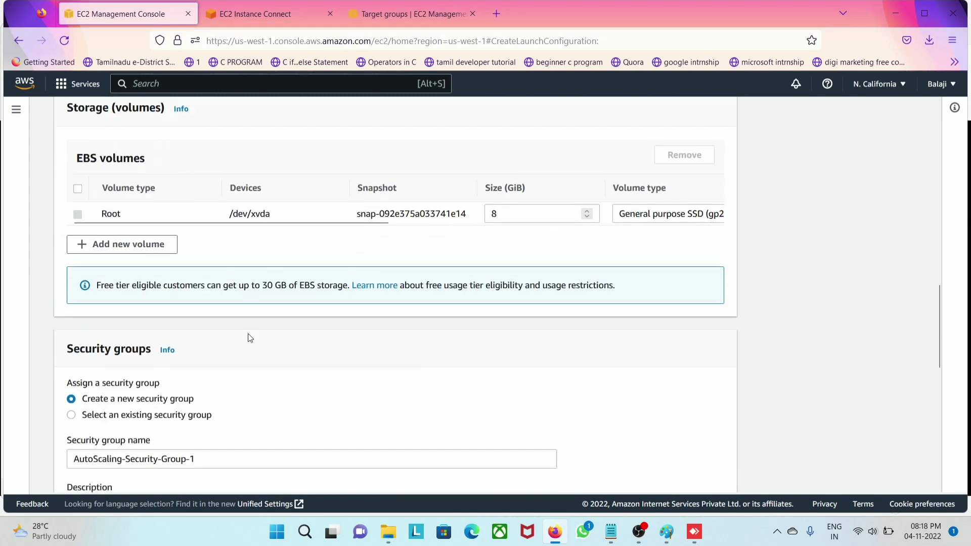
scroll(151, 274, down, 3)
click(106, 205)
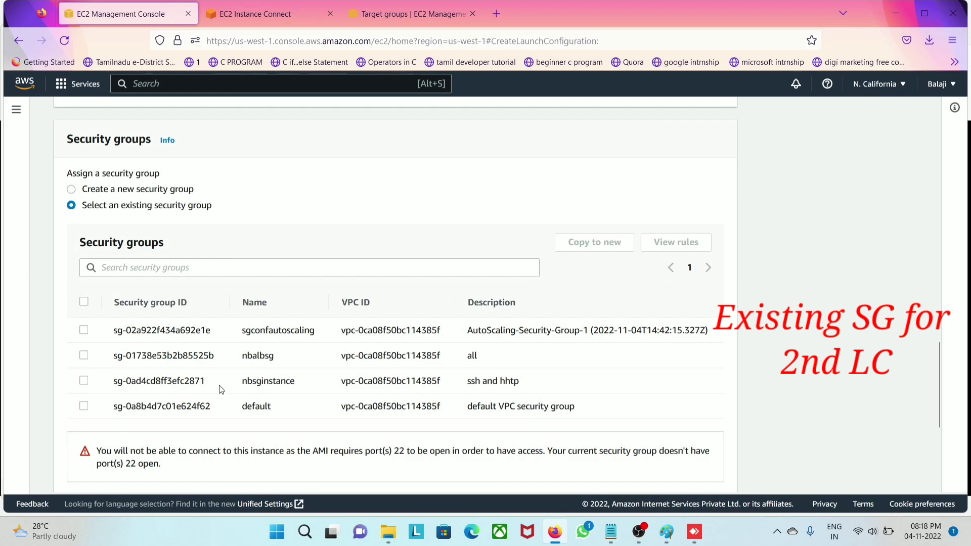
click(81, 331)
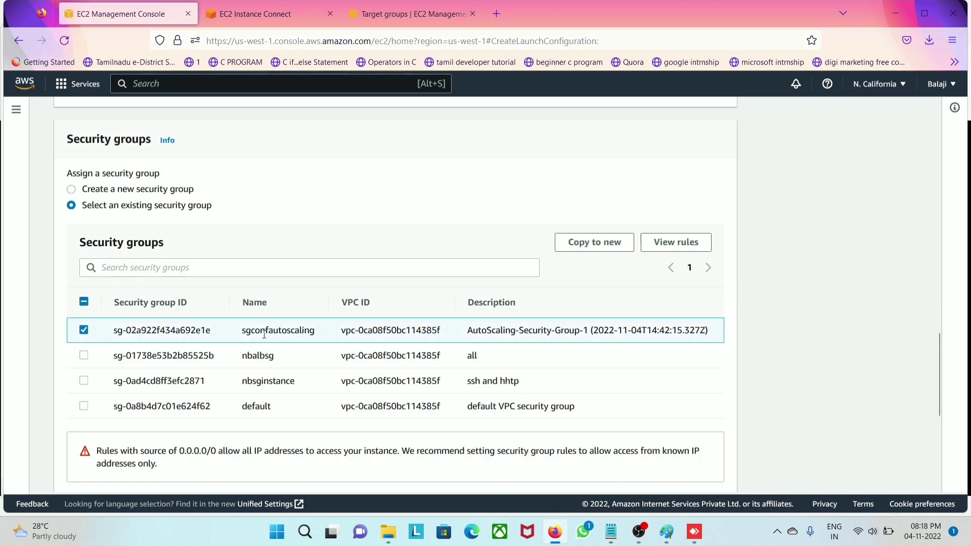
Step: Select the nbkey key pair for nbconf2, acknowledge access to the private key file, and create the launch configuration
scroll(529, 387, down, 4)
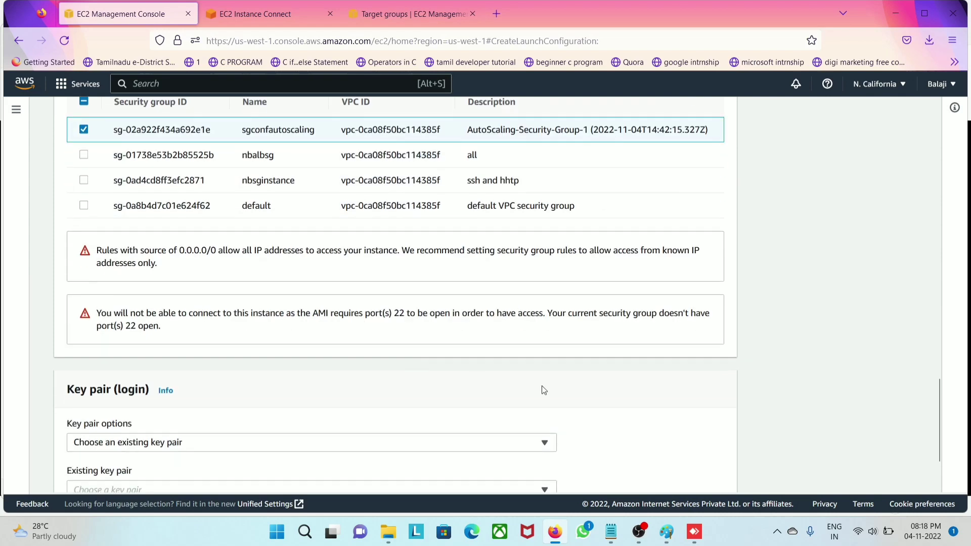
scroll(223, 373, down, 2)
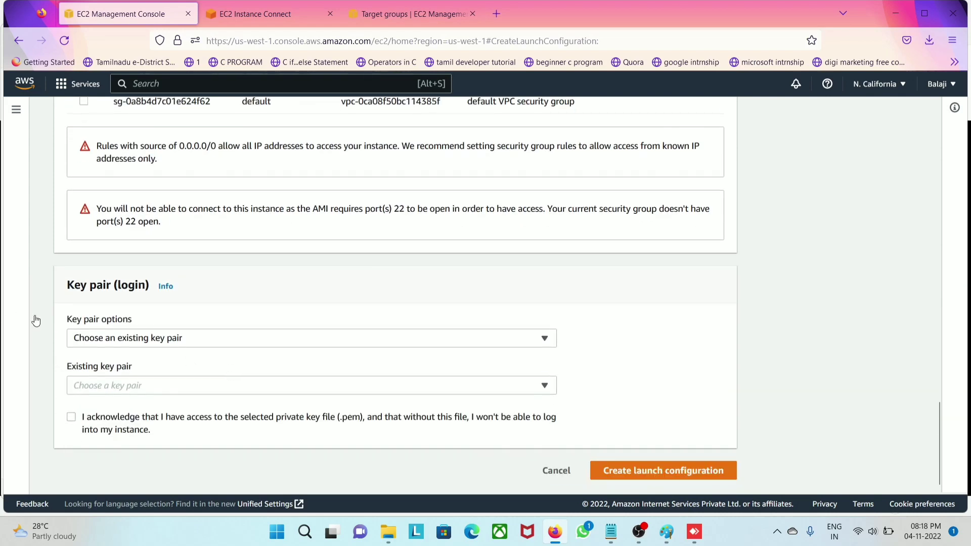
click(109, 388)
click(87, 440)
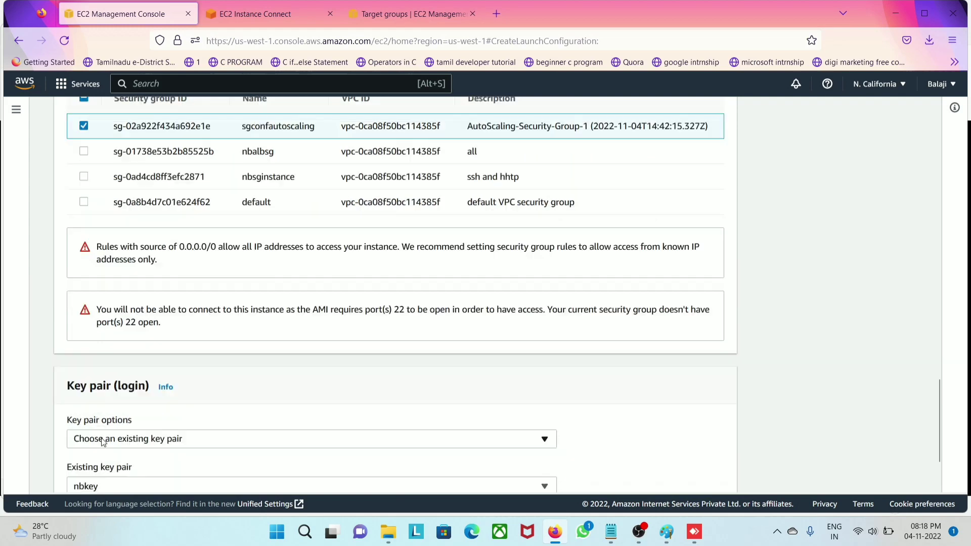
click(71, 417)
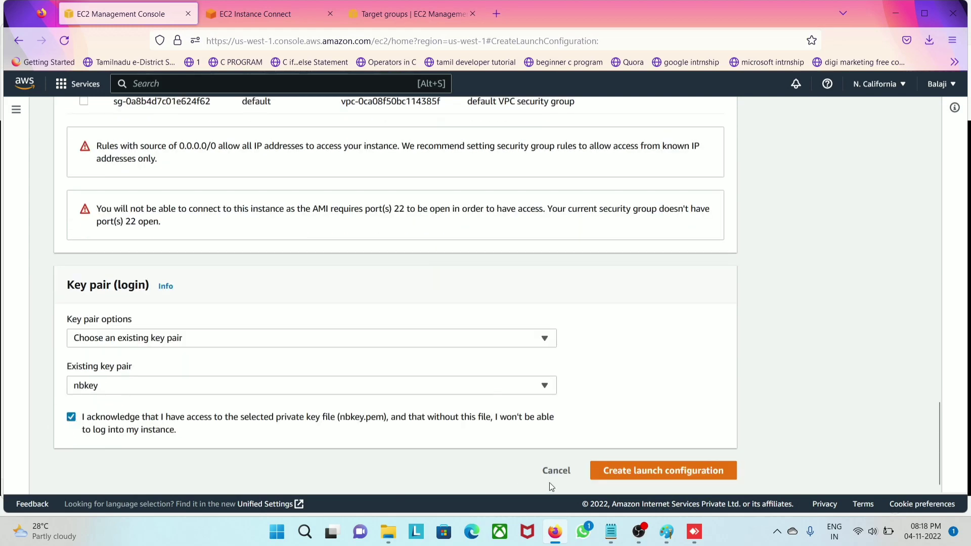
click(624, 469)
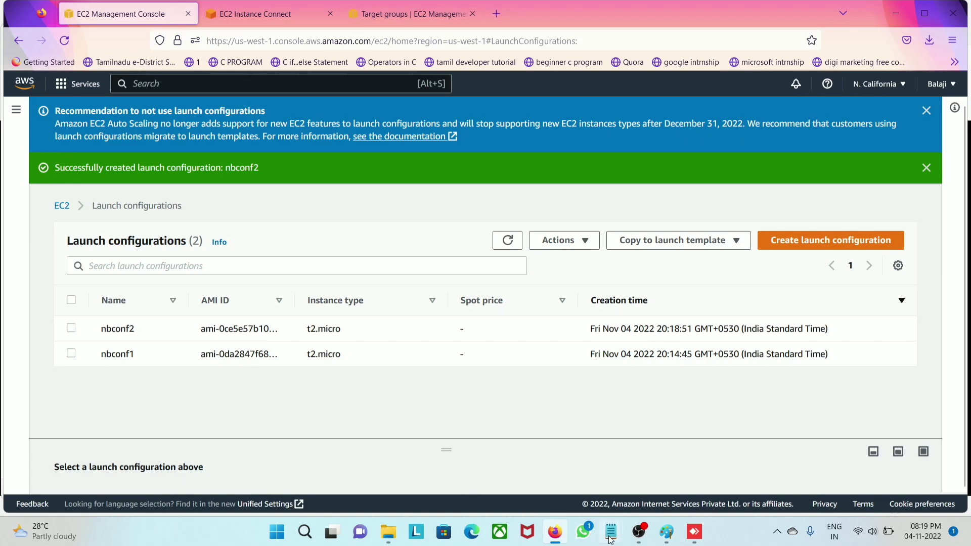
Step: Switch to the Notepad notes and review the launch configuration and Auto Scaling group steps, highlighting the security group and port text
mouse_move(608, 536)
click(546, 472)
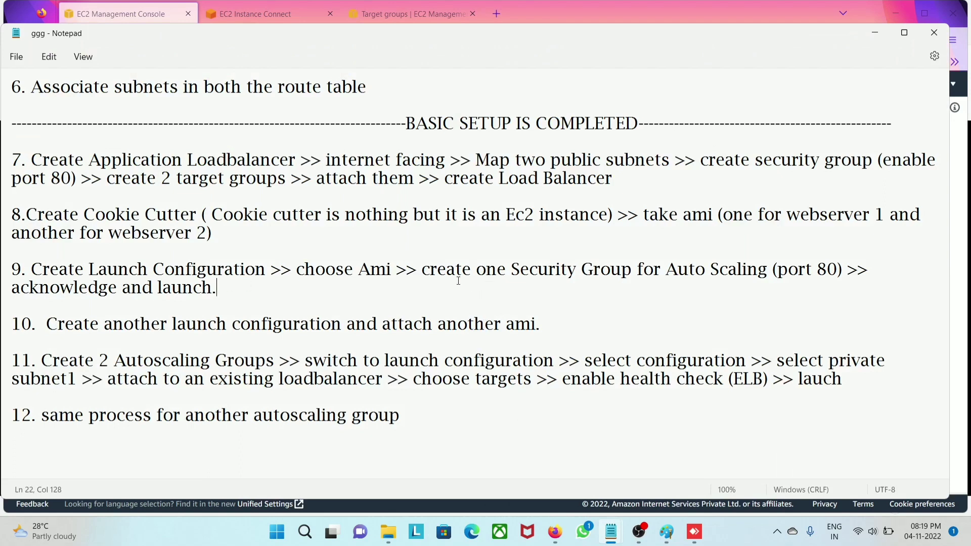
drag(511, 272, 690, 275)
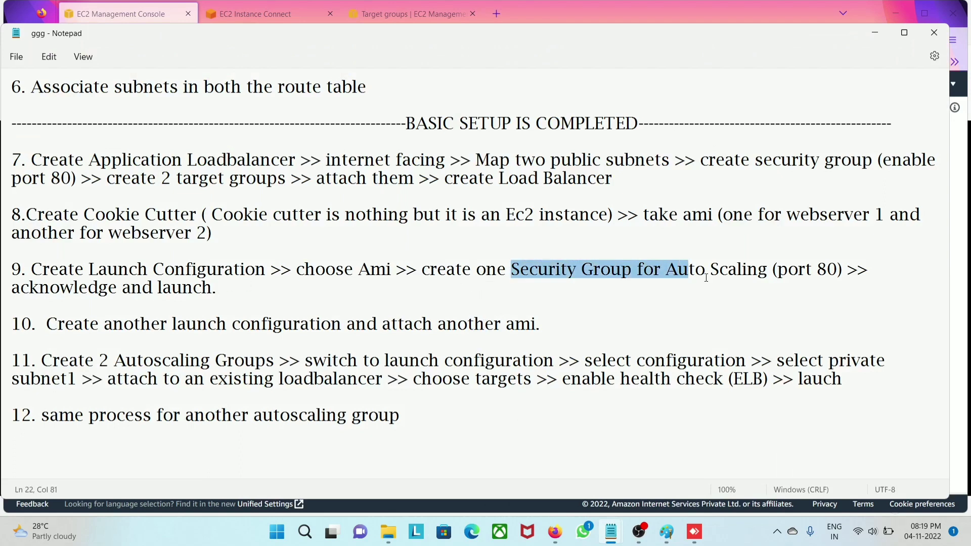
click(708, 283)
mouse_move(780, 271)
mouse_down()
mouse_move(835, 272)
mouse_move(798, 272)
mouse_up()
click(511, 313)
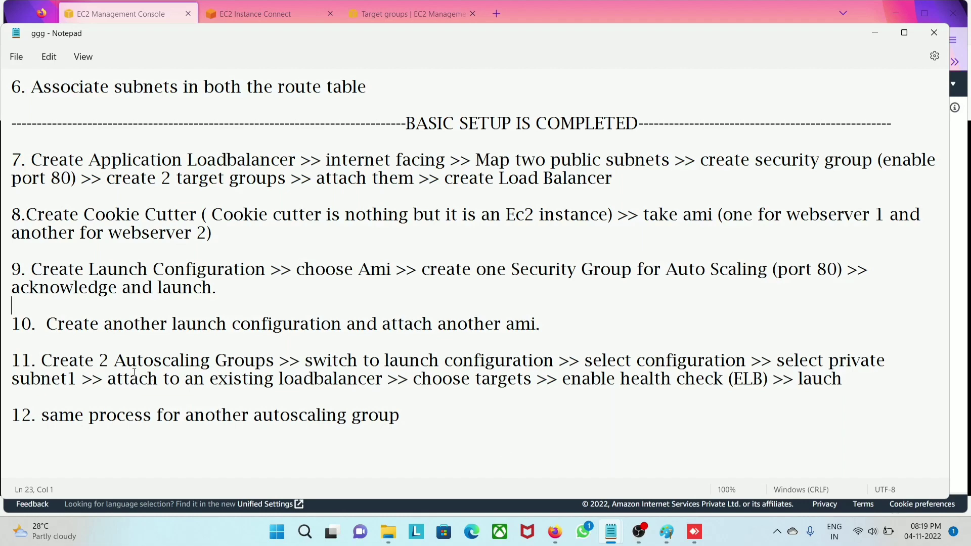
Step: Switch to the Paint diagram, draw arrows from the Cookie Cutter towards both web paths, and outline the AZ1 Auto Scaling Group
click(666, 531)
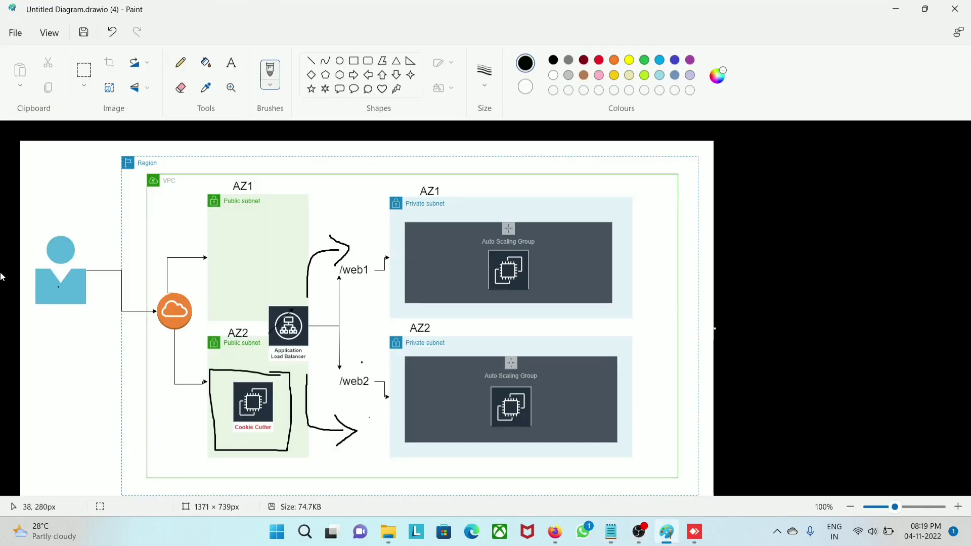
scroll(198, 283, down, 1)
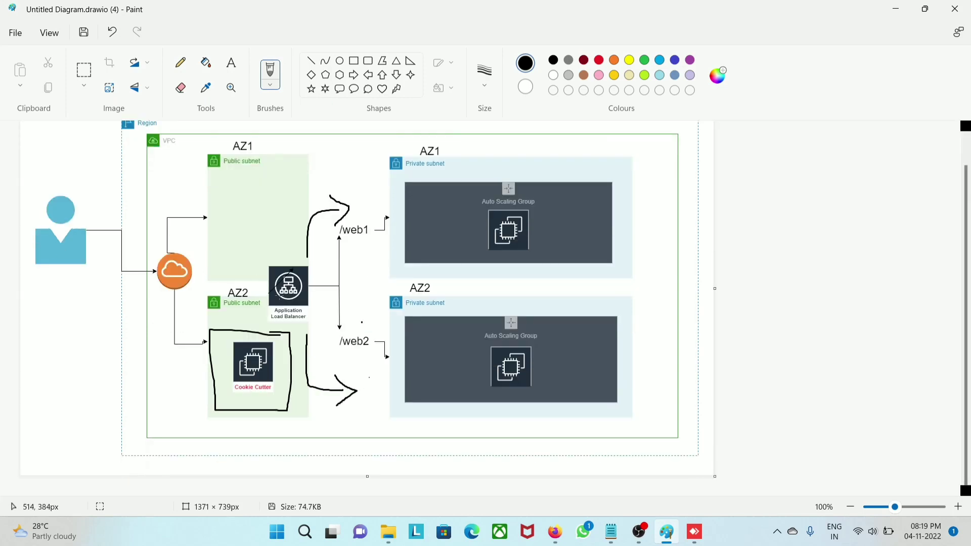
drag(255, 374, 292, 346)
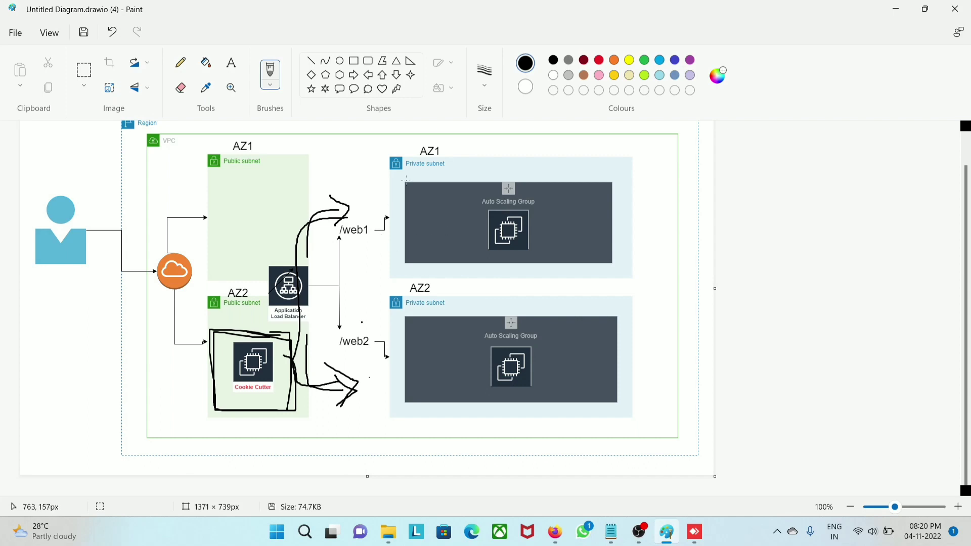
mouse_move(405, 175)
mouse_down()
mouse_move(402, 223)
mouse_move(423, 267)
mouse_move(615, 263)
mouse_move(617, 190)
mouse_move(489, 174)
mouse_move(389, 177)
mouse_up()
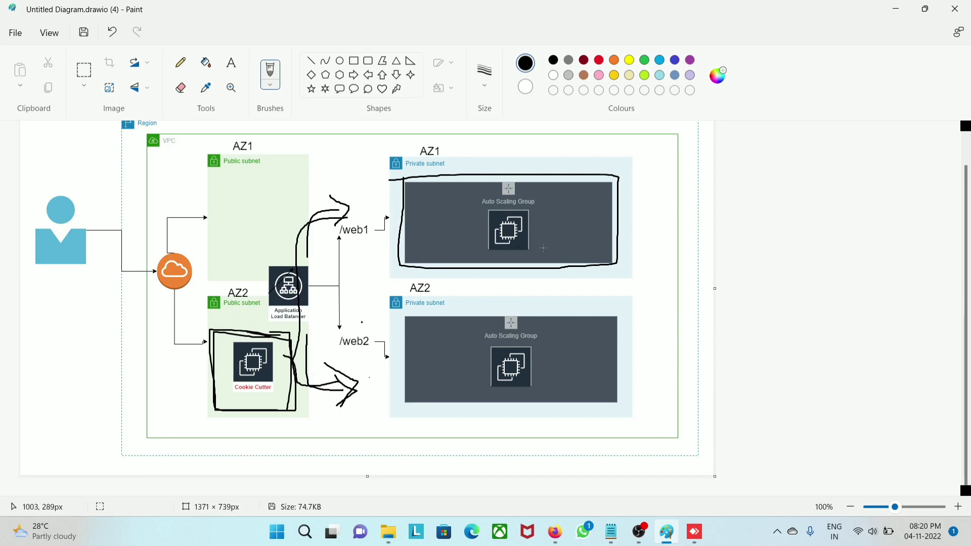
Step: Return to the EC2 console in the browser and start a new Auto Scaling group named nbautoscallinggroup
click(555, 532)
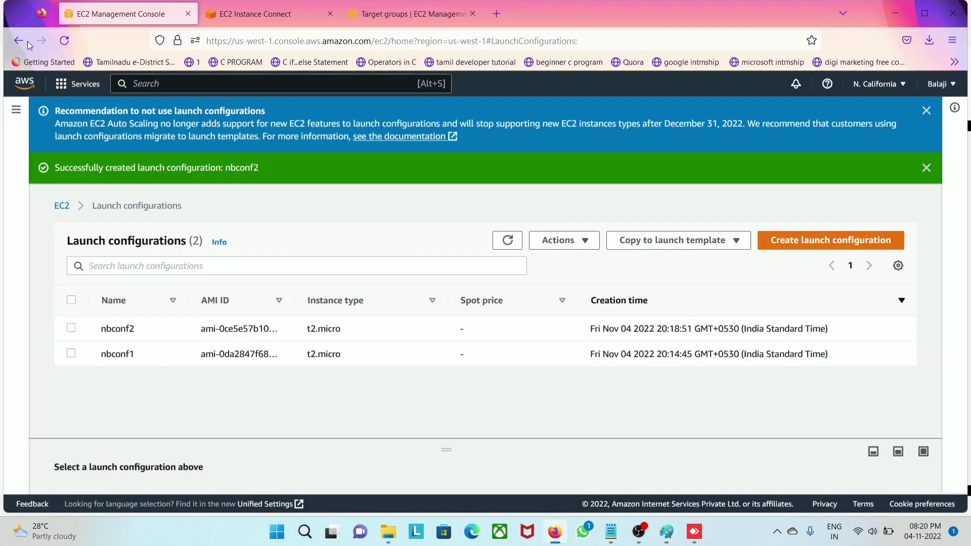
click(16, 109)
scroll(62, 190, down, 7)
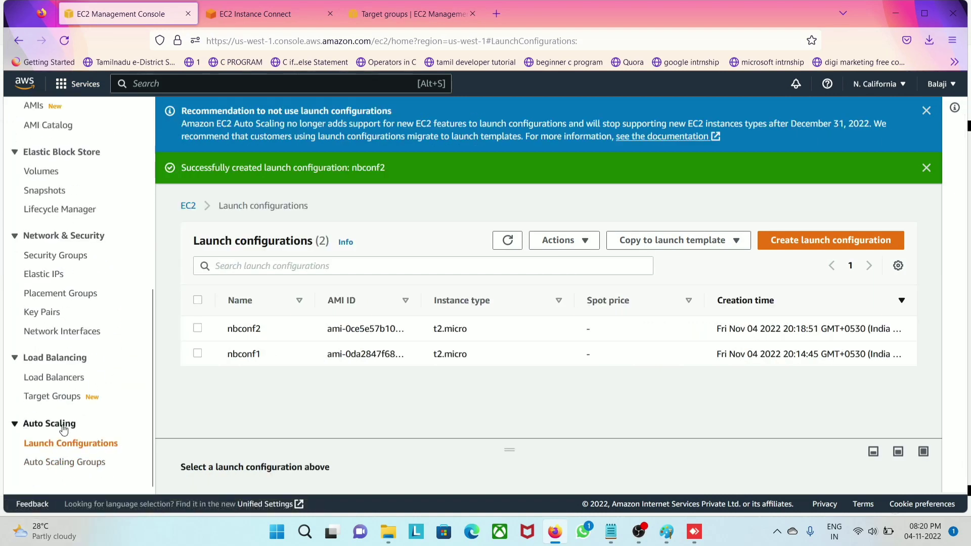
click(74, 463)
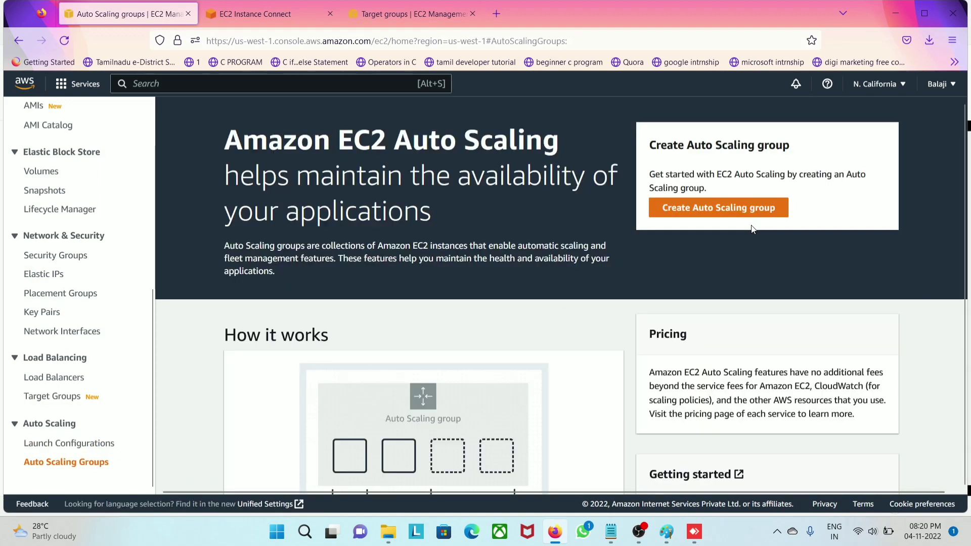
click(724, 212)
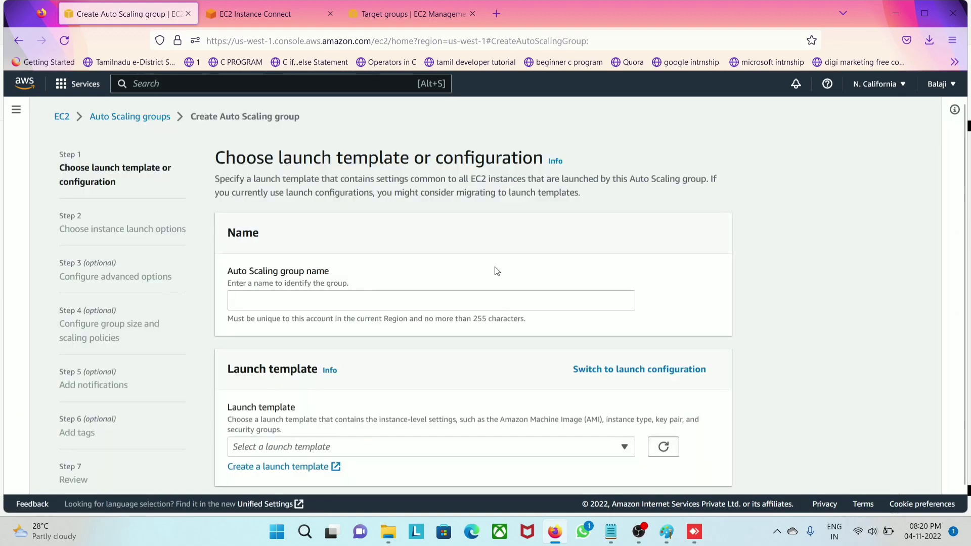
click(350, 299)
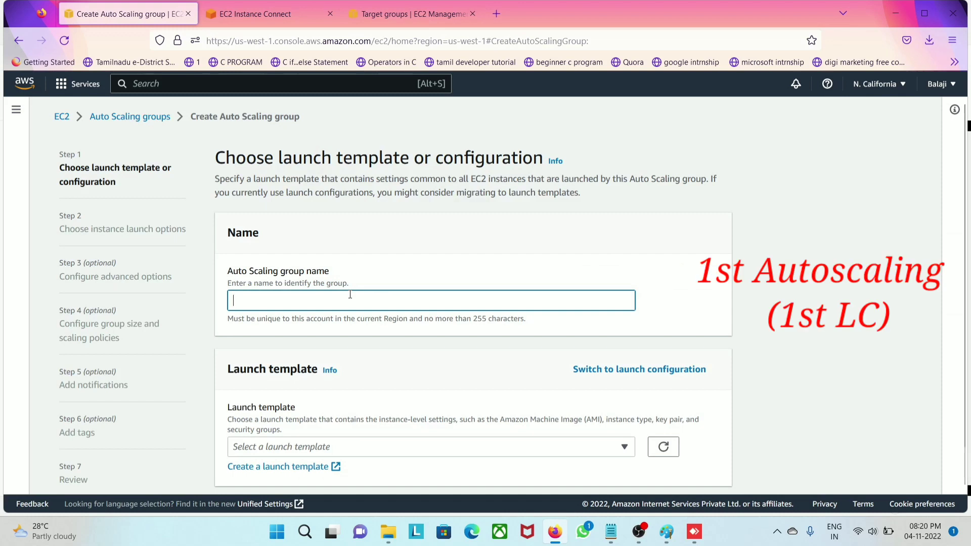
text(nbau)
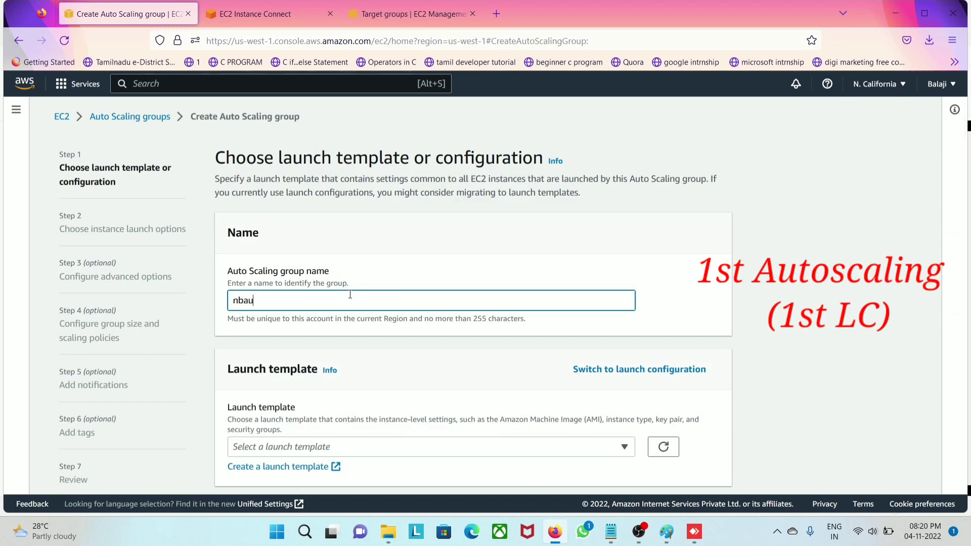
text(toscallinggroup)
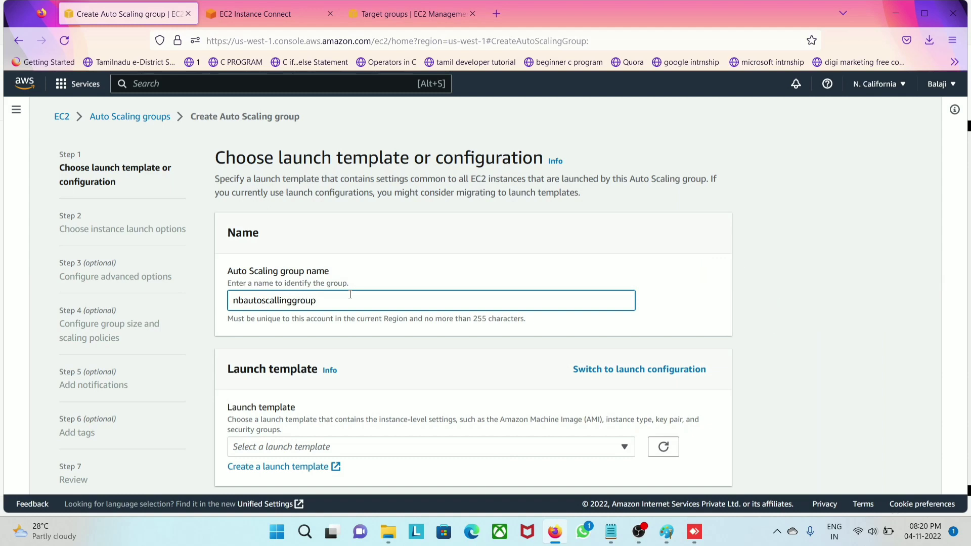
Step: Switch the group from a launch template to a launch configuration and change its name to nbautoscallinggroup1
scroll(364, 353, down, 2)
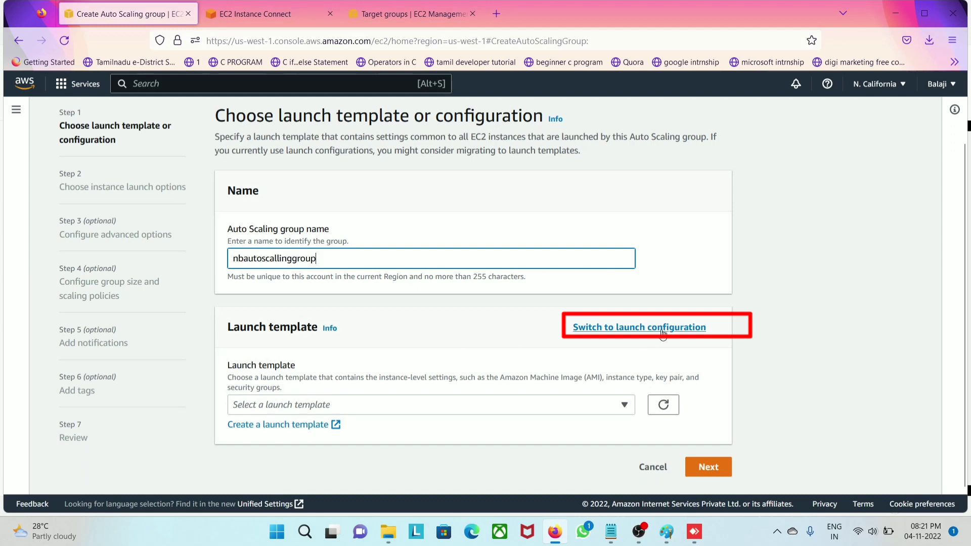
click(637, 333)
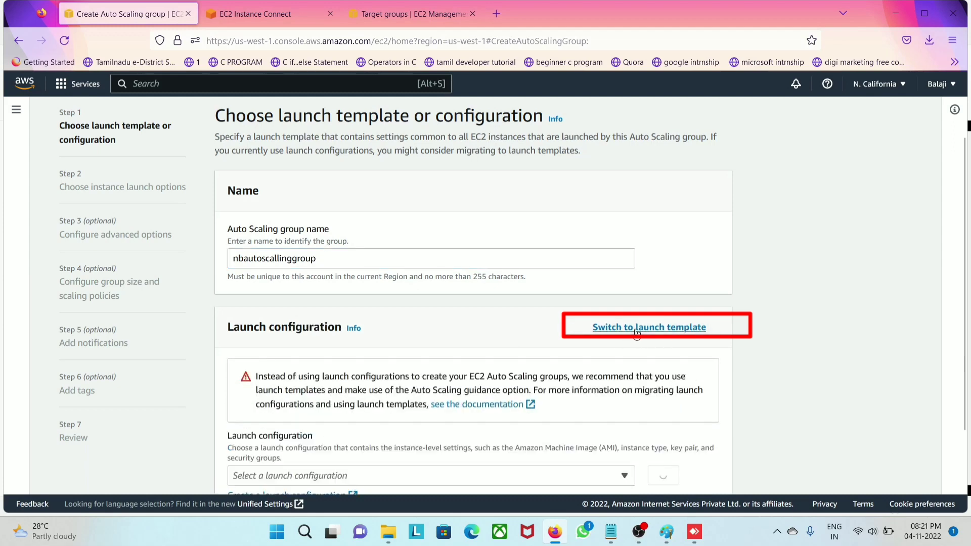
scroll(425, 389, down, 1)
scroll(425, 389, down, 1)
click(315, 404)
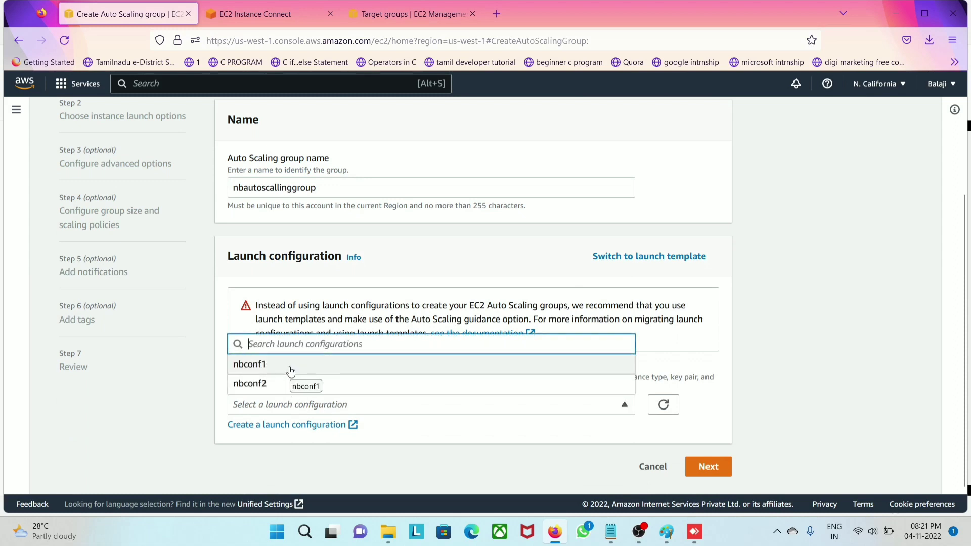
click(337, 186)
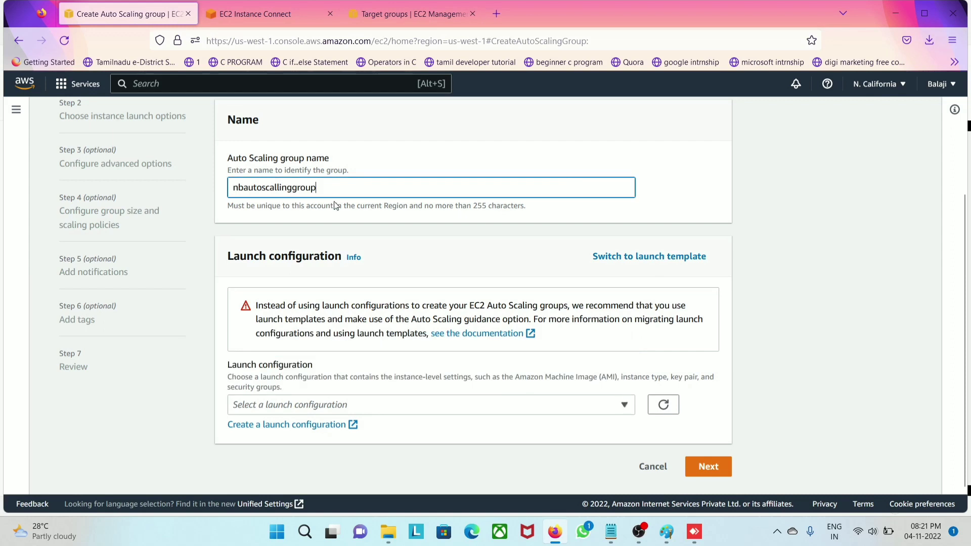
text(1)
Step: Choose nbconf1 as the group's launch configuration and continue to the instance launch options
click(273, 405)
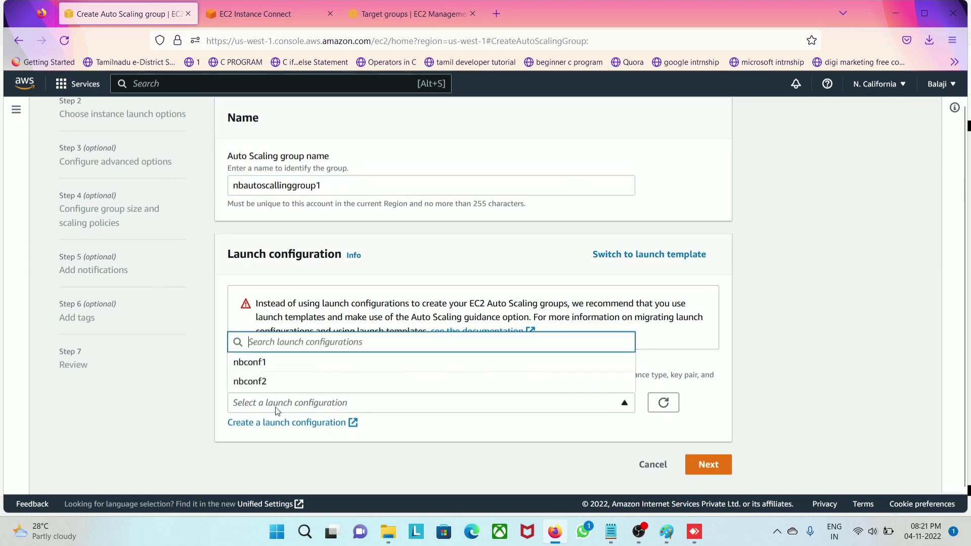
click(264, 368)
scroll(284, 373, down, 2)
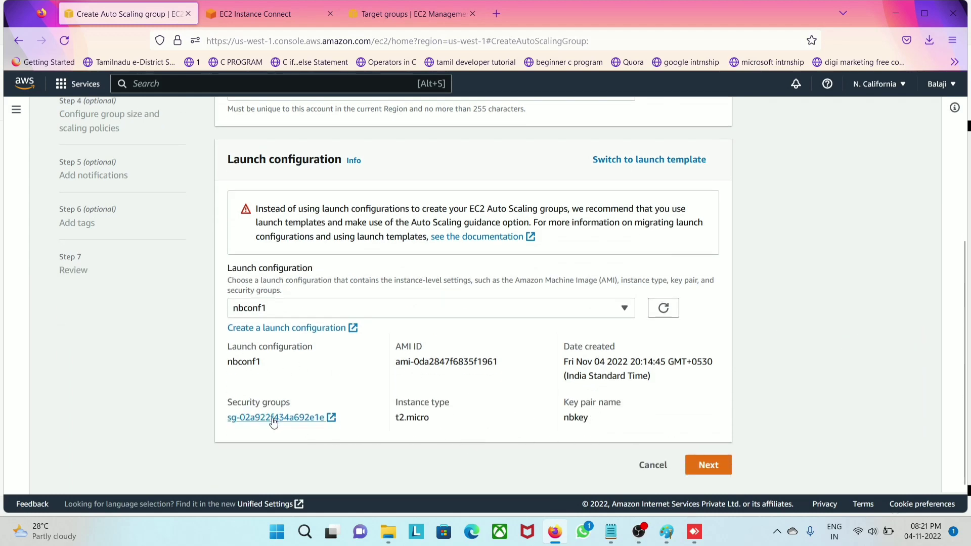
click(708, 466)
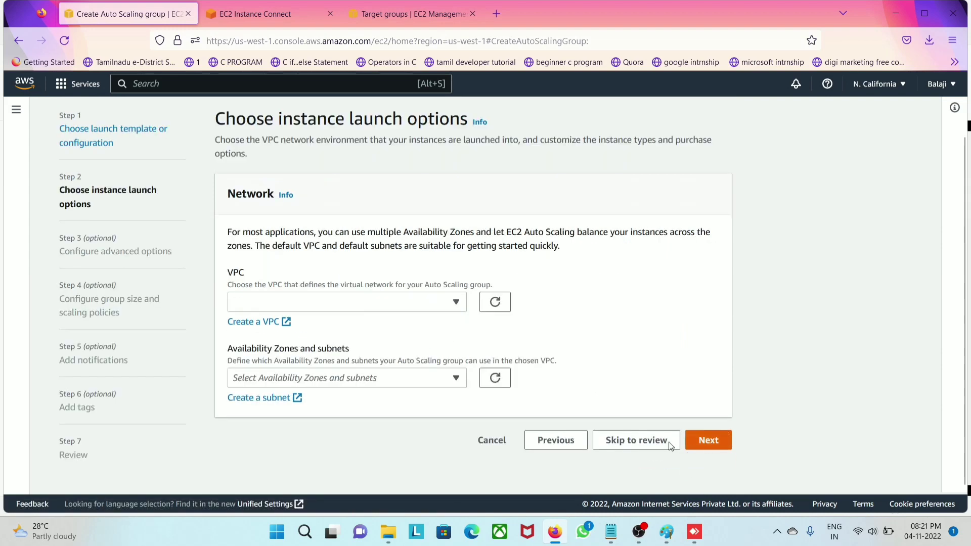
Step: Place the group in nb vpc with the private subnet subpri1 in us-west-1b and continue to the advanced options
click(312, 307)
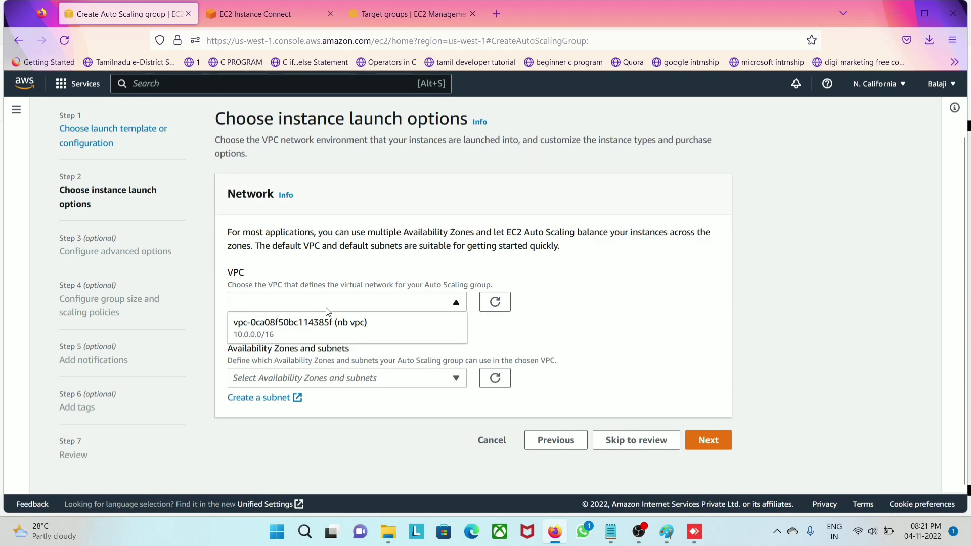
click(347, 331)
click(294, 393)
click(294, 393)
click(317, 392)
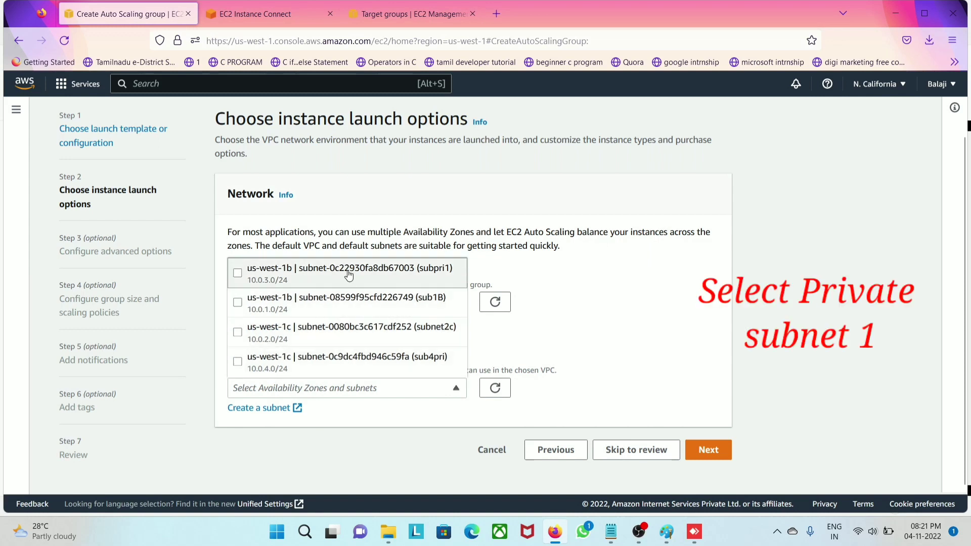
click(357, 416)
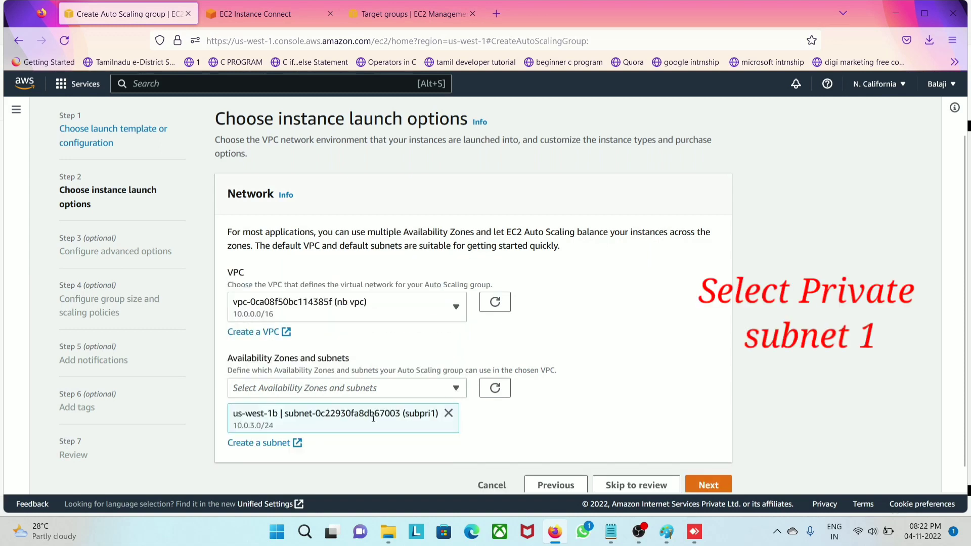
scroll(332, 437, down, 1)
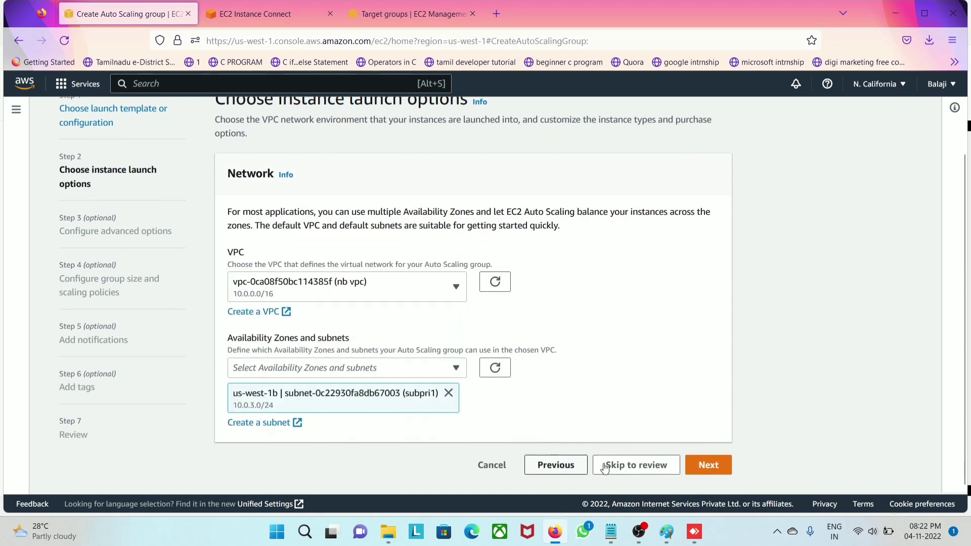
click(707, 464)
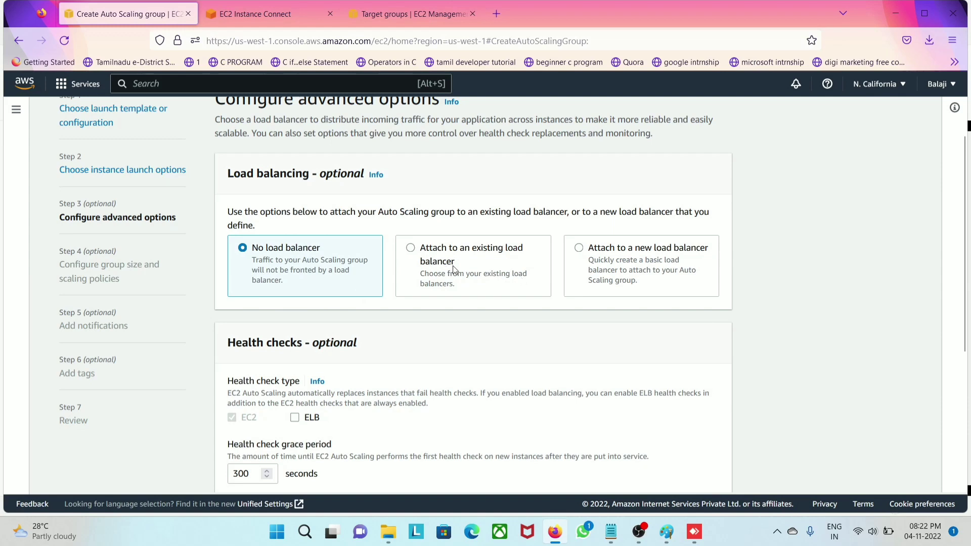
Step: Attach the group to an existing load balancer through the target group nbtar
click(410, 248)
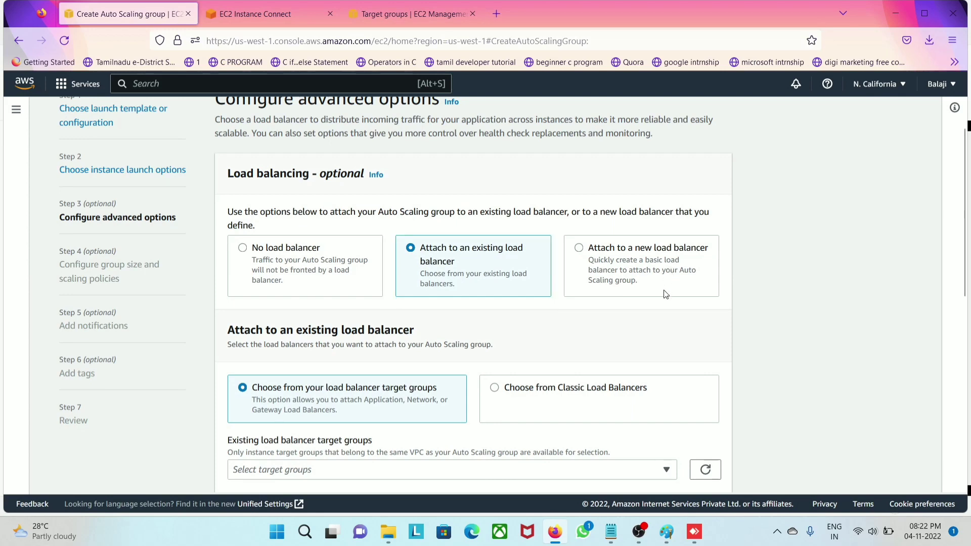
click(568, 253)
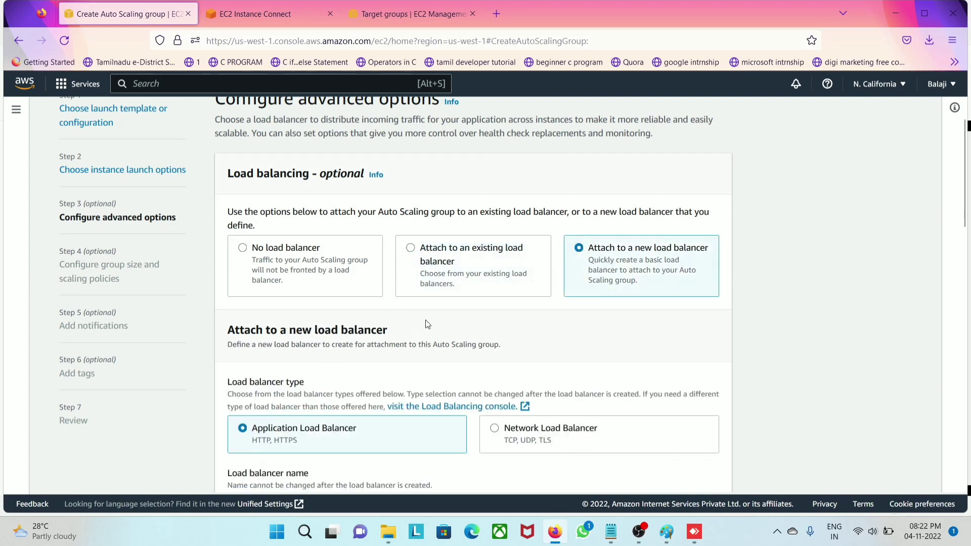
click(468, 265)
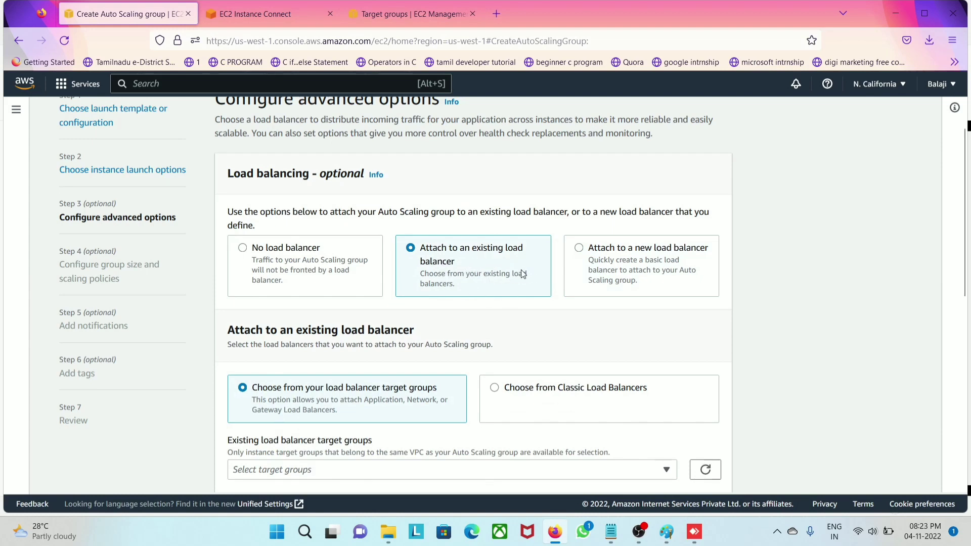
scroll(505, 278, down, 2)
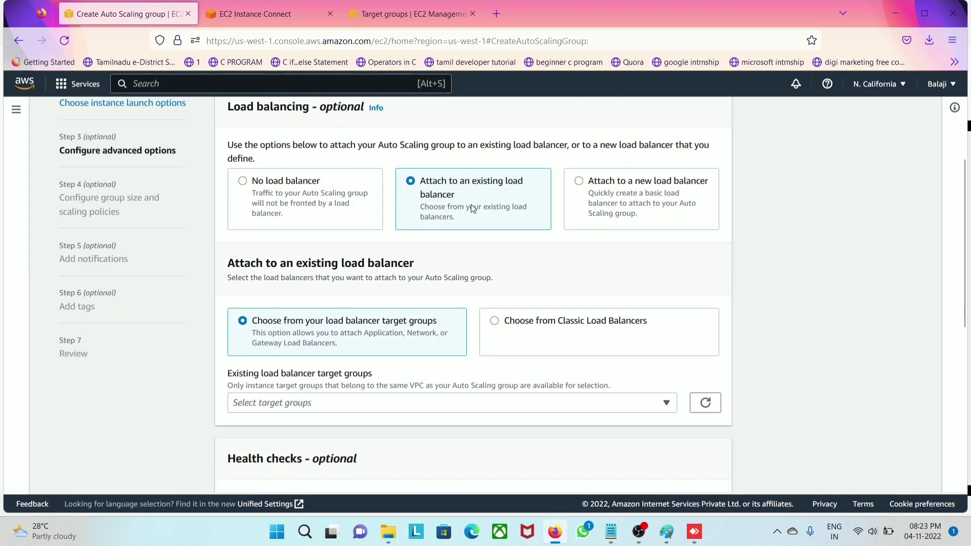
scroll(293, 326, down, 1)
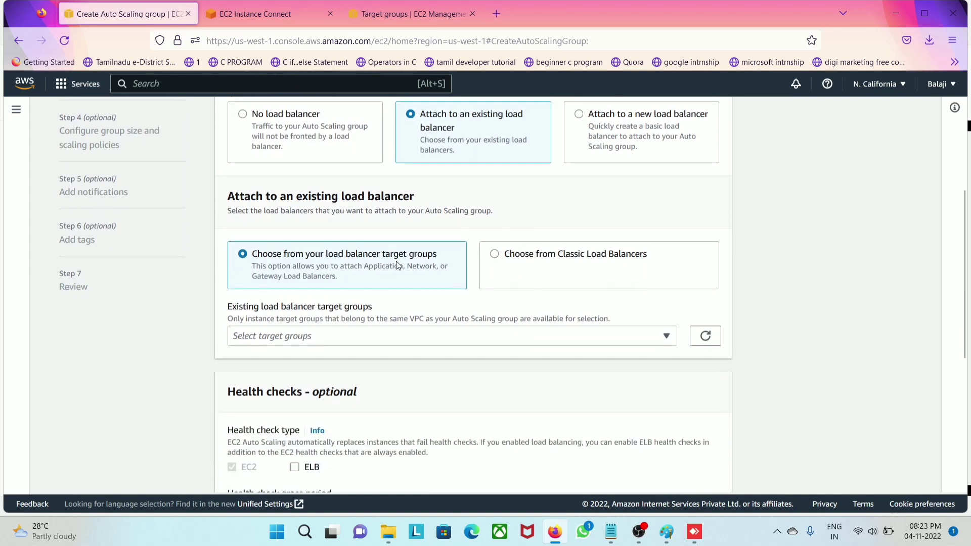
click(283, 336)
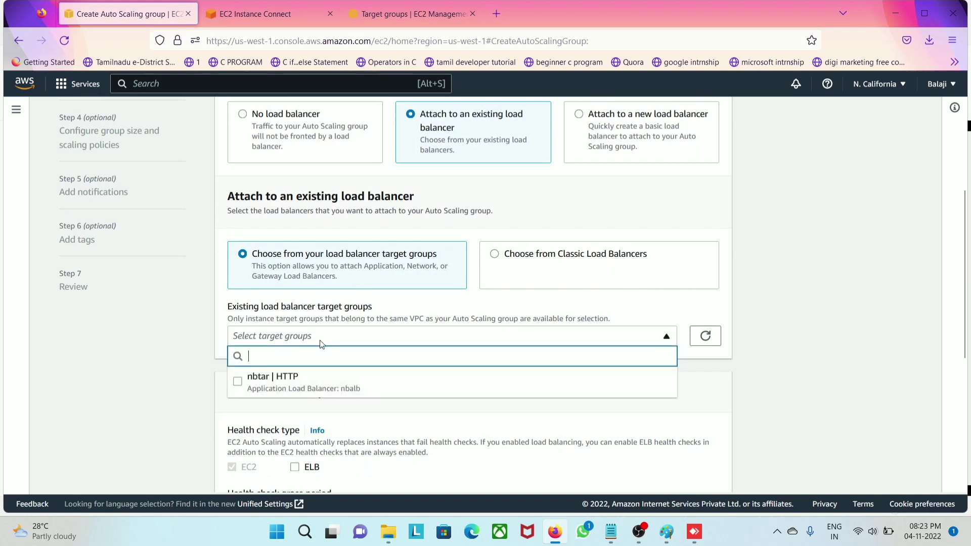
click(303, 384)
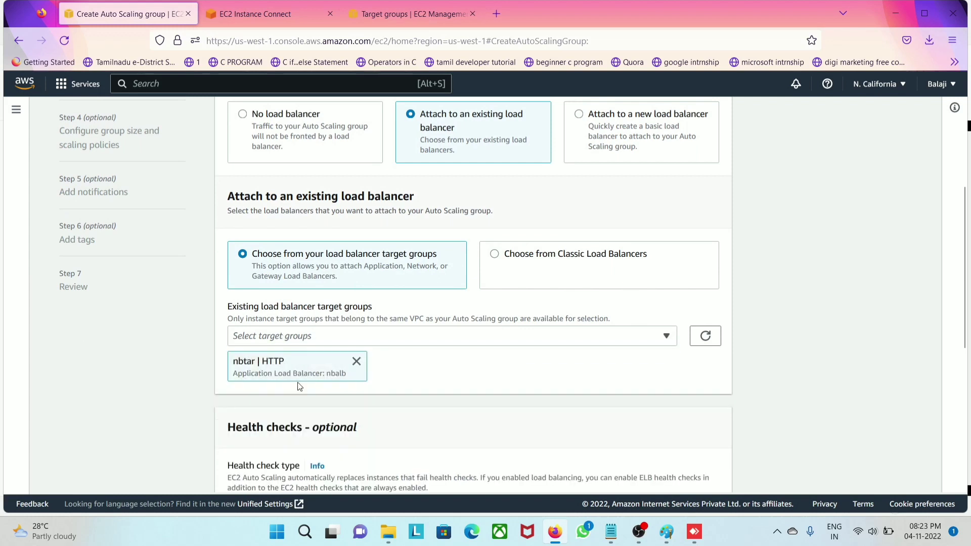
Step: Enable ELB health checks for the Auto Scaling group
scroll(290, 389, down, 2)
scroll(289, 389, down, 2)
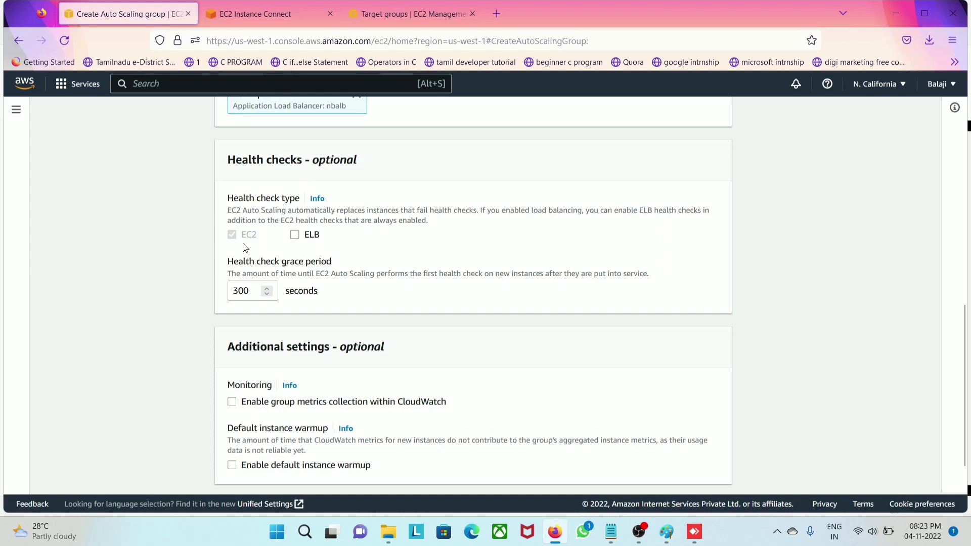
click(295, 236)
click(255, 292)
drag(251, 291, 232, 291)
click(255, 292)
scroll(397, 328, down, 1)
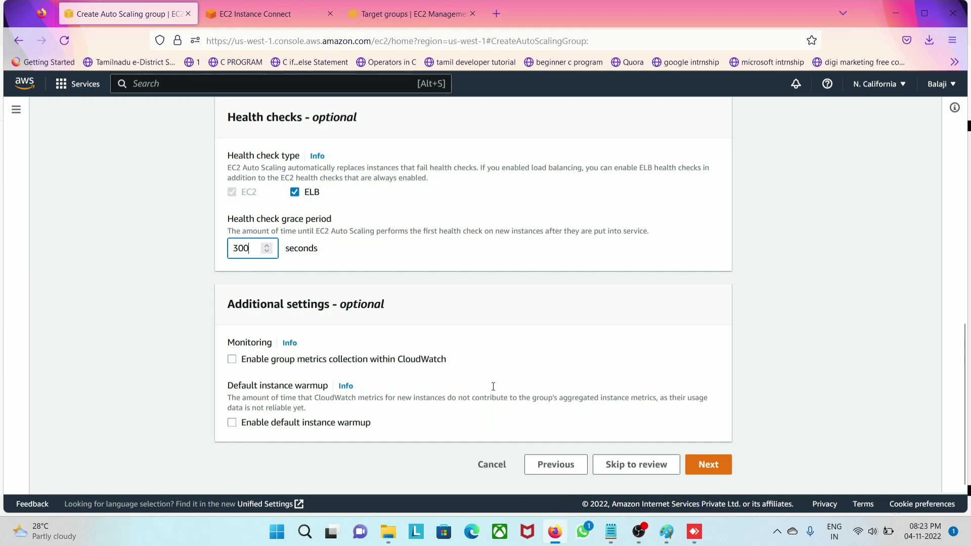
Step: Continue to the group size settings and set the desired capacity to 2, minimum capacity to 1 and maximum capacity to 10
click(712, 466)
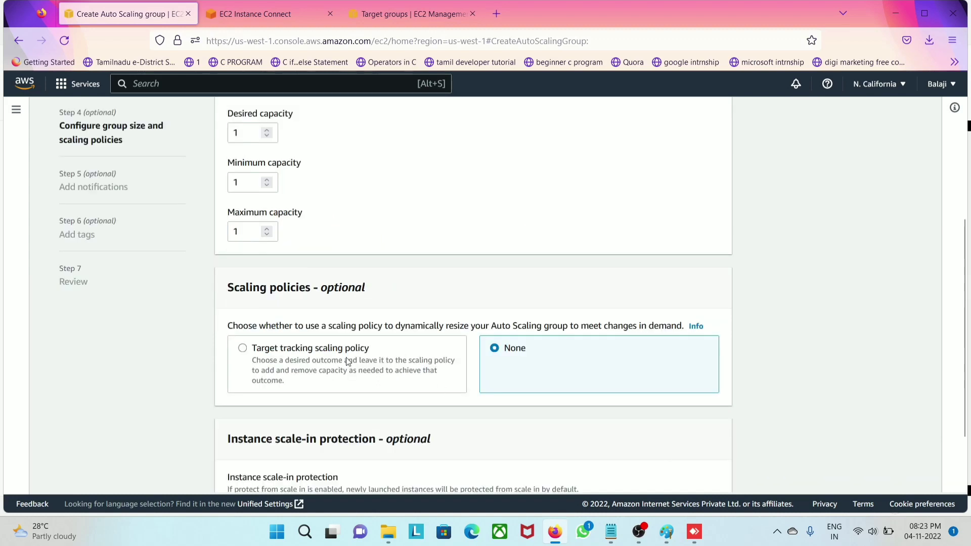
scroll(391, 295, up, 4)
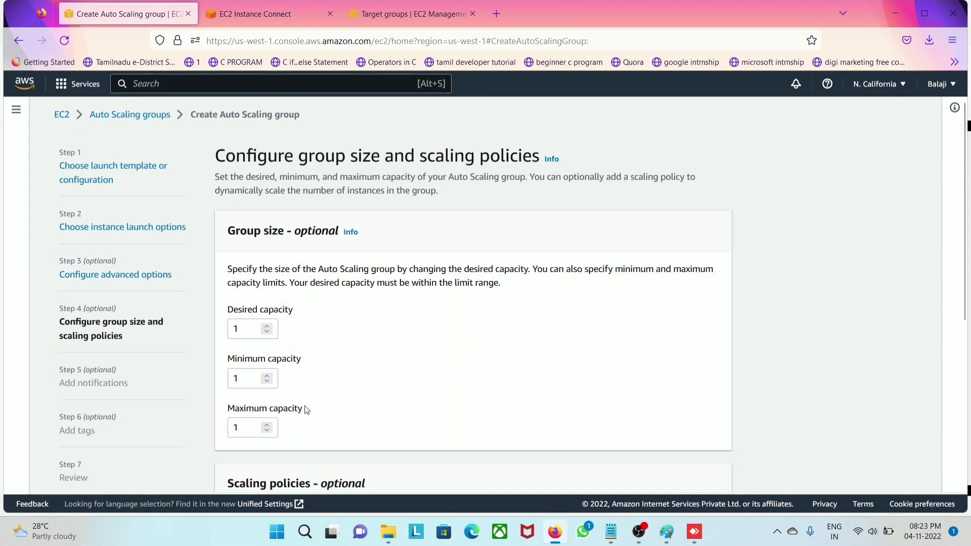
click(242, 329)
click(255, 382)
click(244, 429)
key(Up)
scroll(249, 429, down, 4)
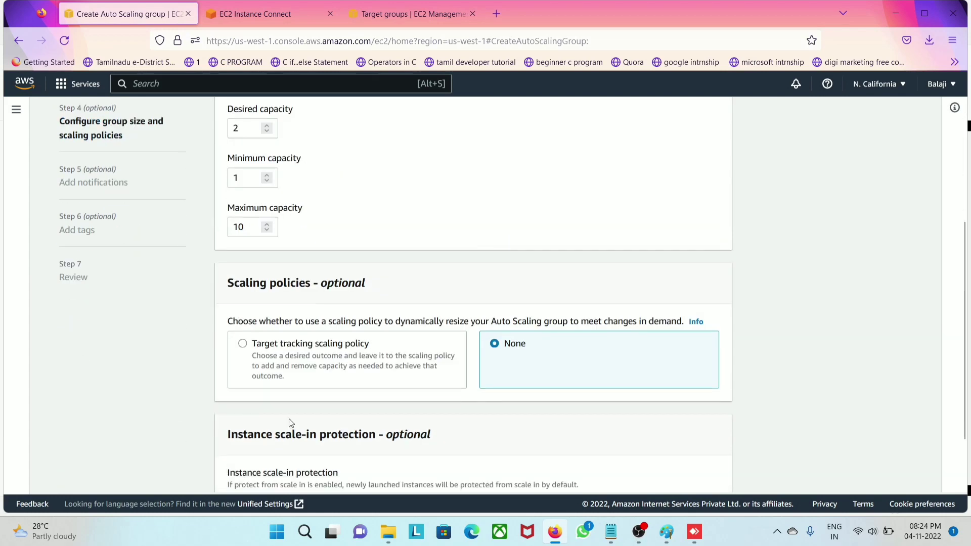
scroll(282, 272, up, 3)
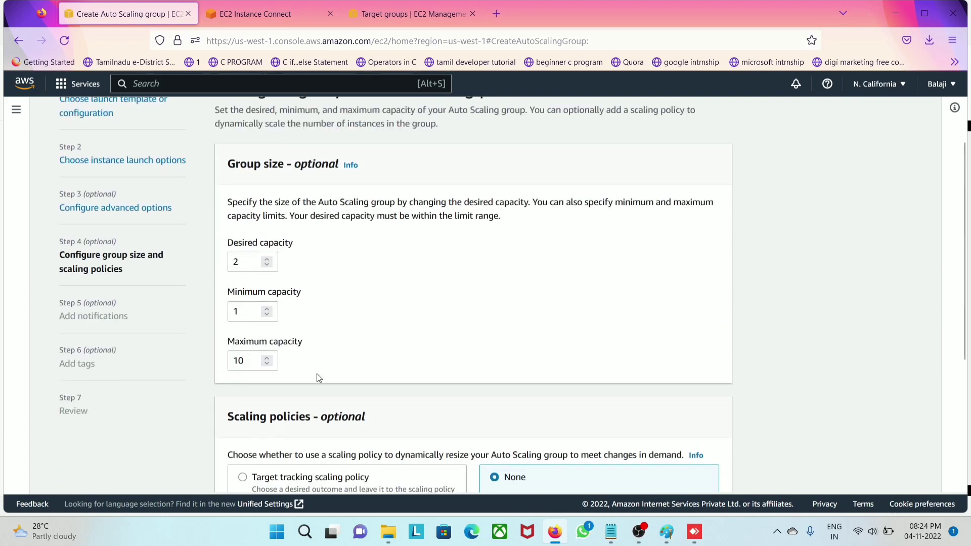
scroll(392, 301, down, 4)
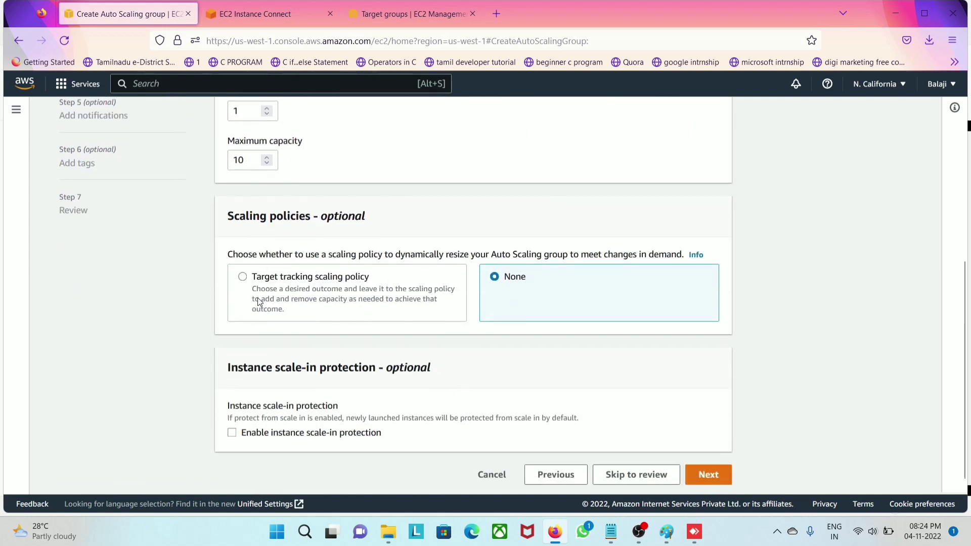
Step: Enable a target tracking scaling policy with Average CPU utilization as its metric type
click(243, 277)
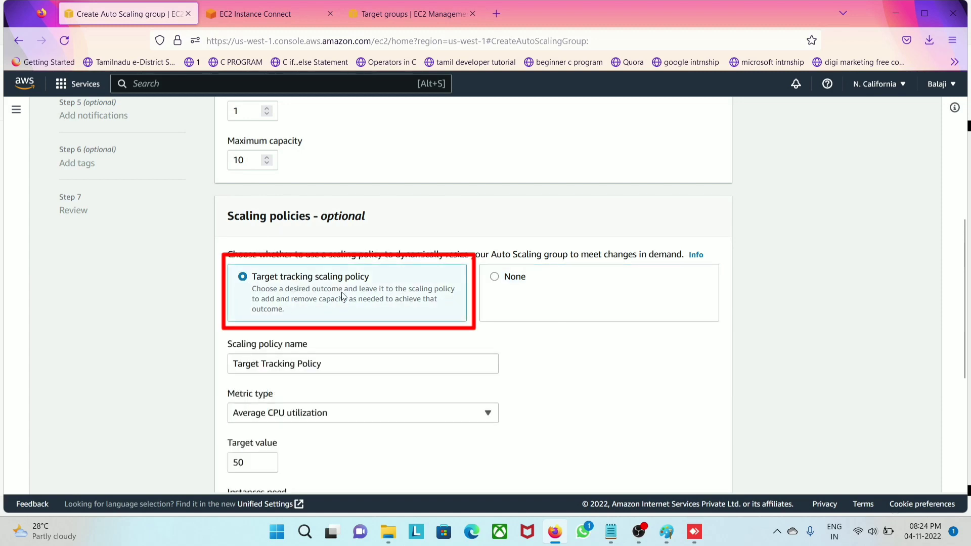
scroll(368, 287, down, 3)
drag(337, 238, 215, 243)
click(350, 236)
drag(342, 236, 229, 240)
click(304, 267)
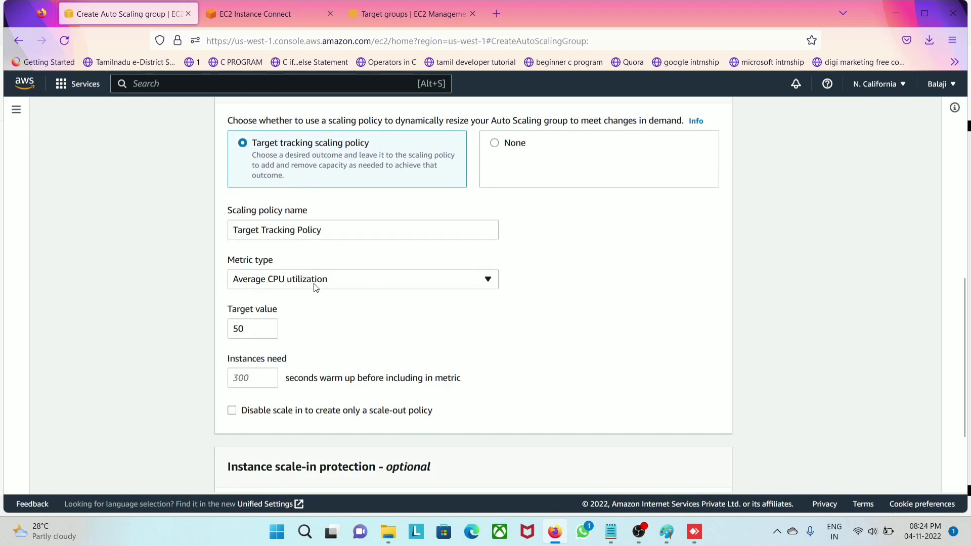
click(363, 280)
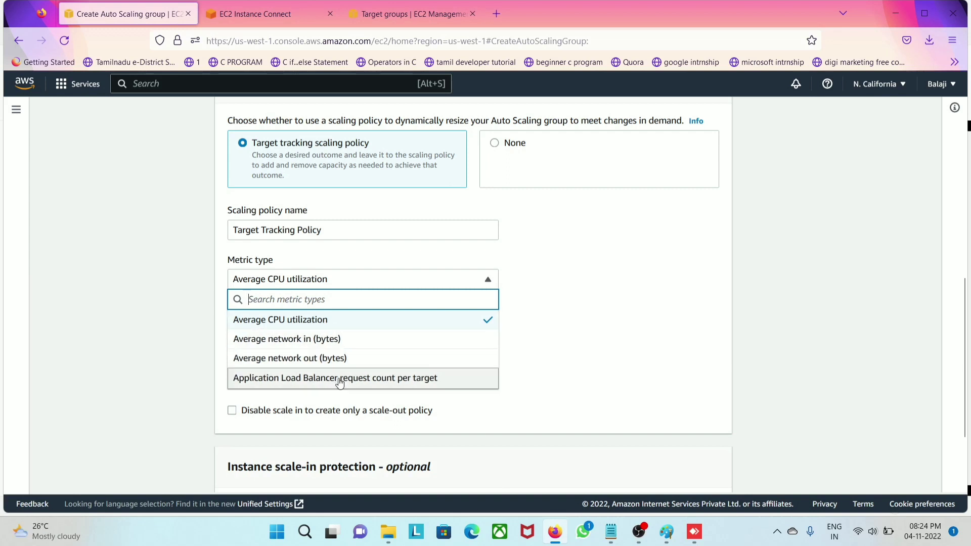
click(288, 325)
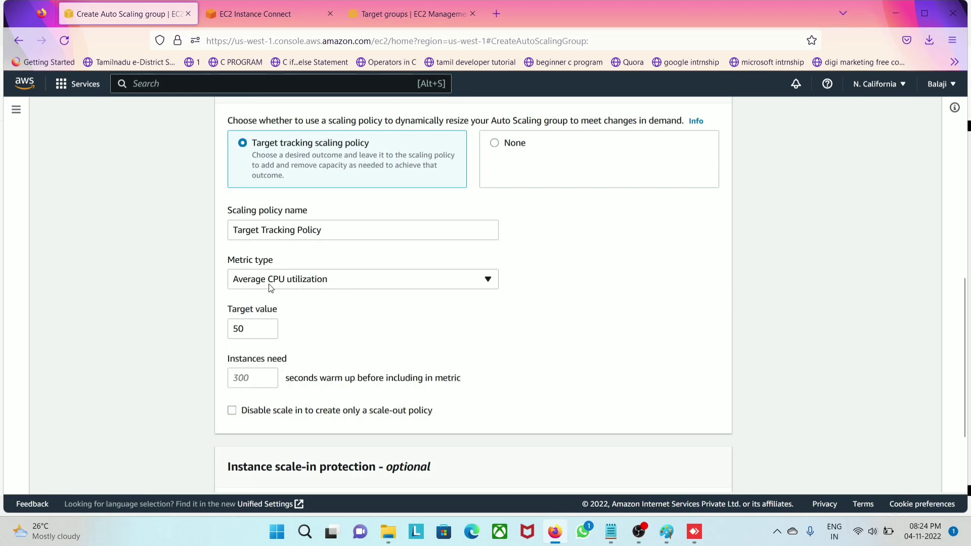
Step: Set the target tracking policy's target value to 0.100
click(261, 334)
key(BackSpace)
key(BackSpace)
text(0.10)
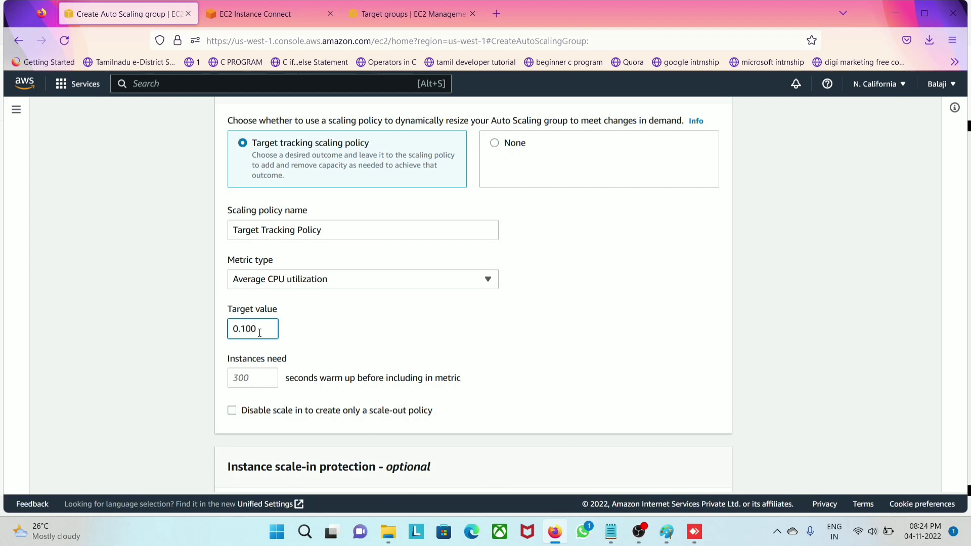
drag(259, 330, 224, 331)
click(261, 329)
click(262, 330)
drag(263, 330, 227, 330)
click(258, 329)
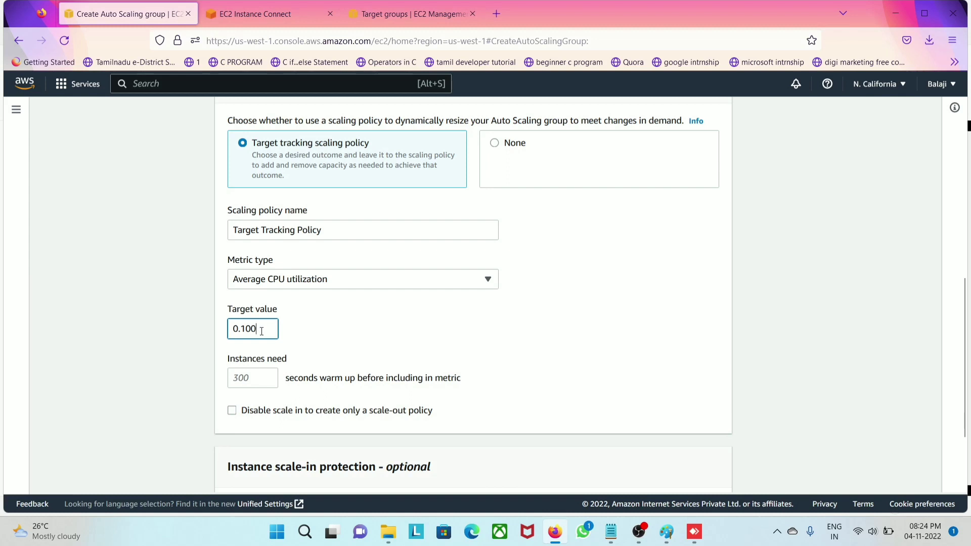
drag(266, 330, 222, 331)
click(265, 331)
drag(261, 329, 230, 332)
Step: Set the policy's instance warm-up time to 60 seconds and continue to the notifications page
click(253, 382)
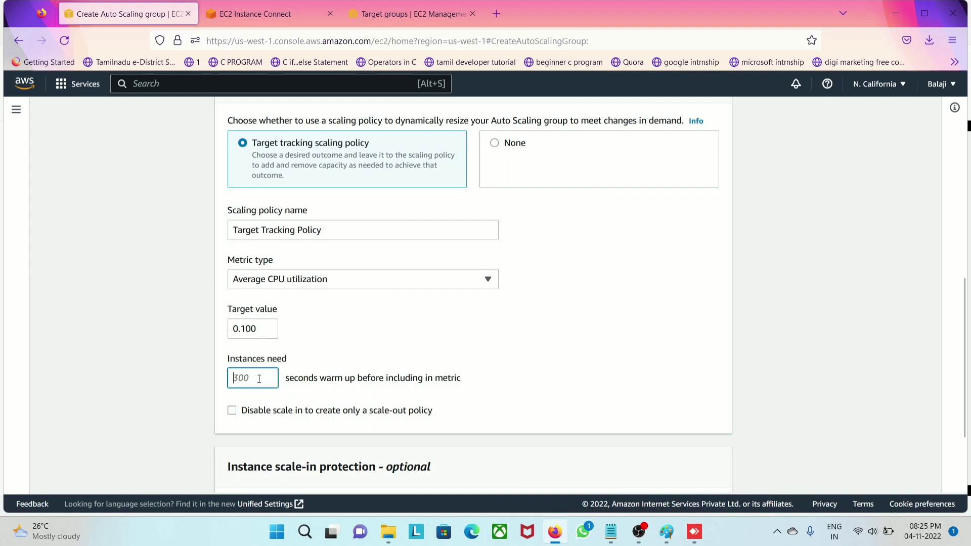
text(30)
scroll(256, 440, down, 1)
scroll(255, 452, down, 1)
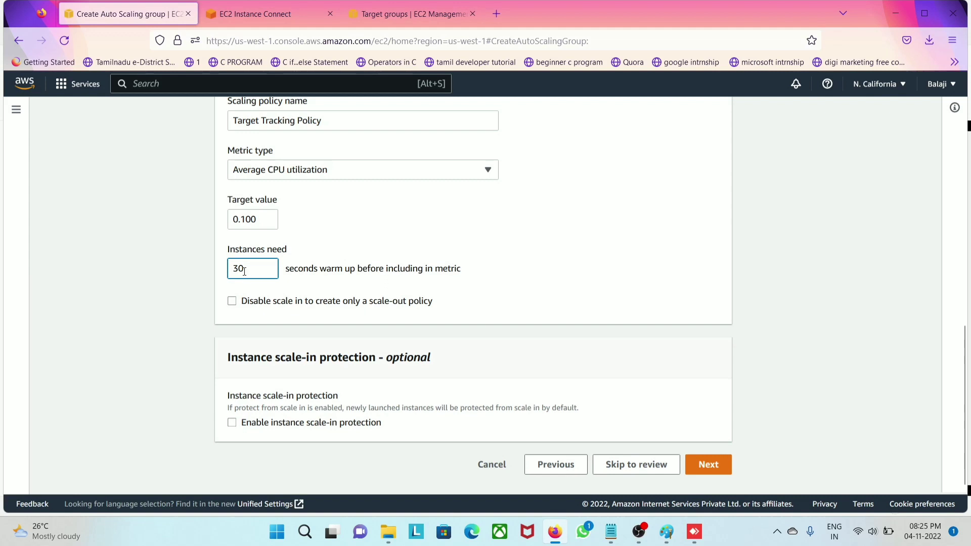
key(BackSpace)
key(BackSpace)
text(60)
click(720, 465)
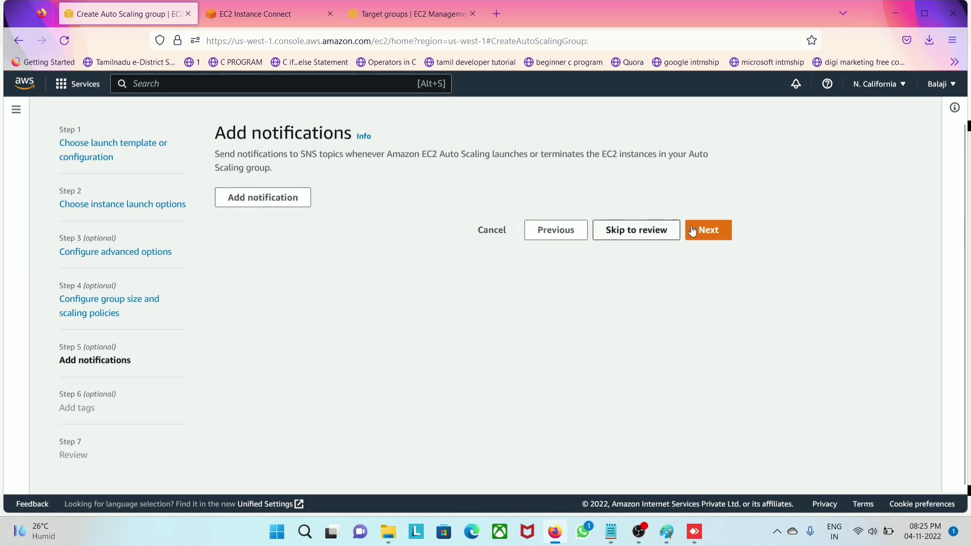
Step: Skip notifications and tags, review the settings, and create the Auto Scaling group nbautoscallinggroup1
click(726, 231)
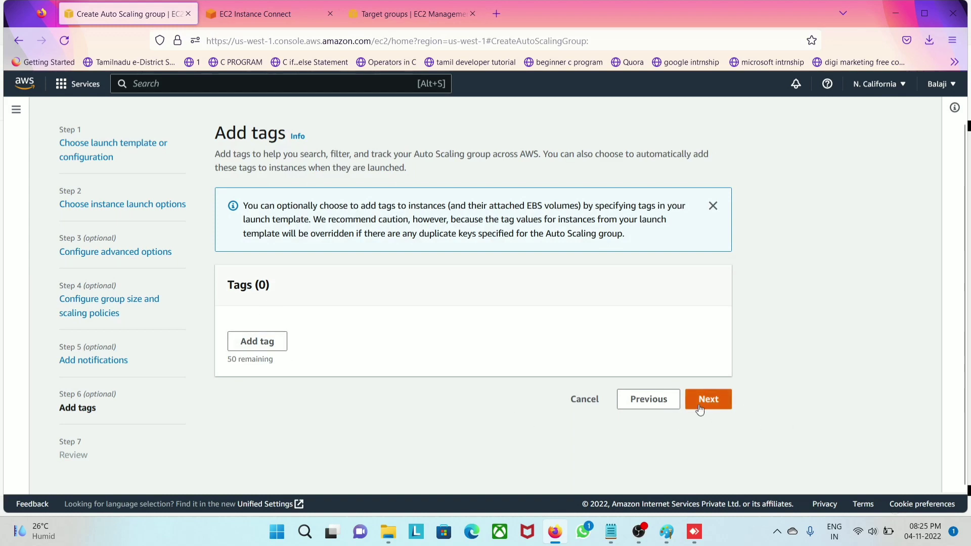
click(717, 398)
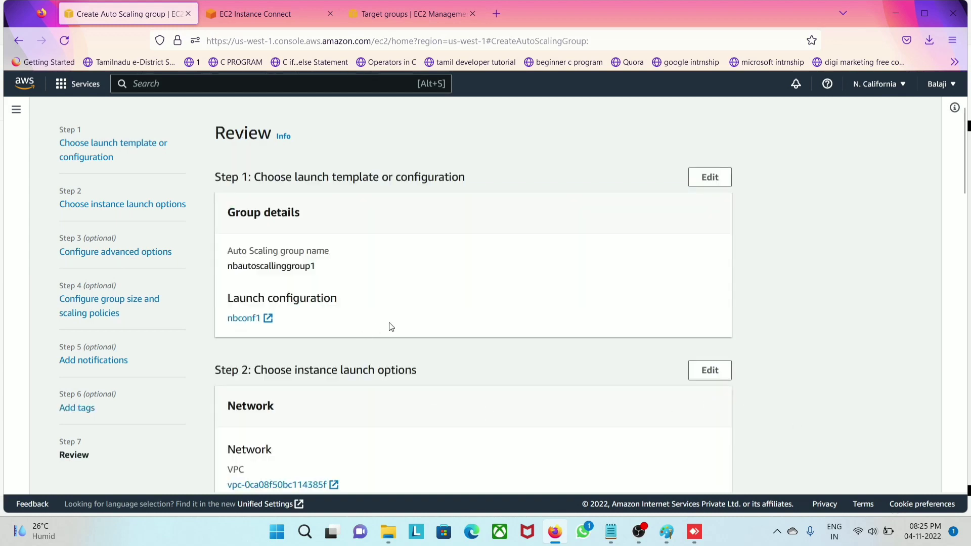
scroll(299, 263, down, 3)
scroll(298, 263, down, 3)
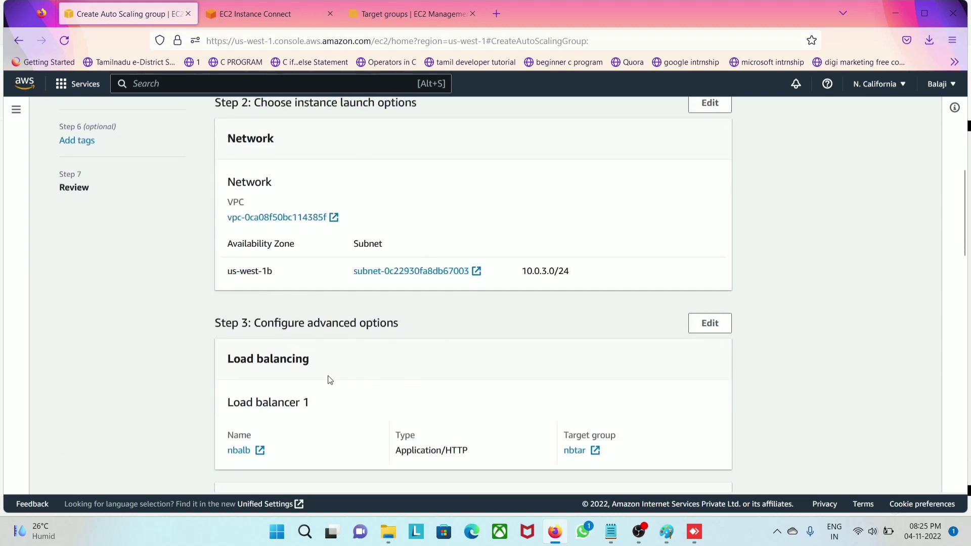
scroll(349, 364, down, 3)
scroll(412, 250, down, 3)
scroll(385, 288, down, 3)
scroll(472, 329, down, 10)
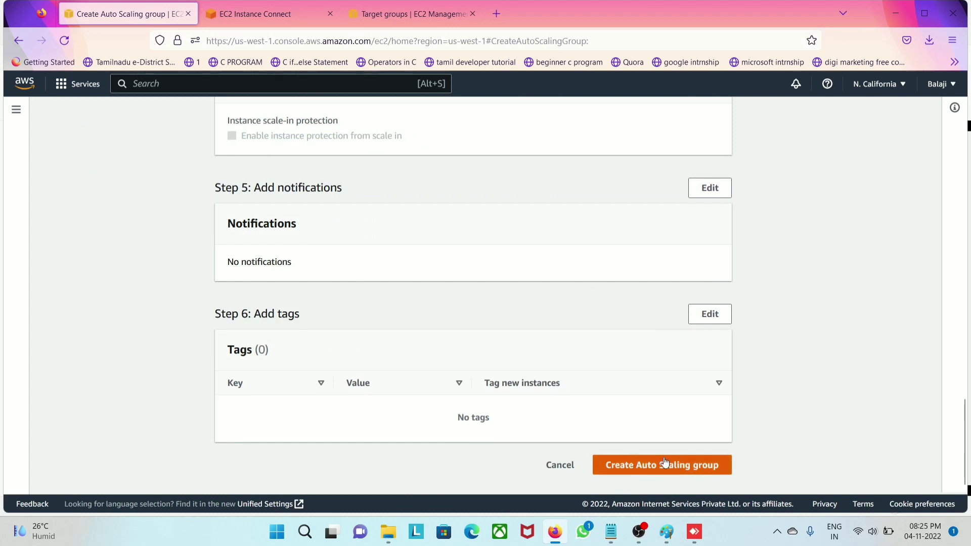
click(688, 469)
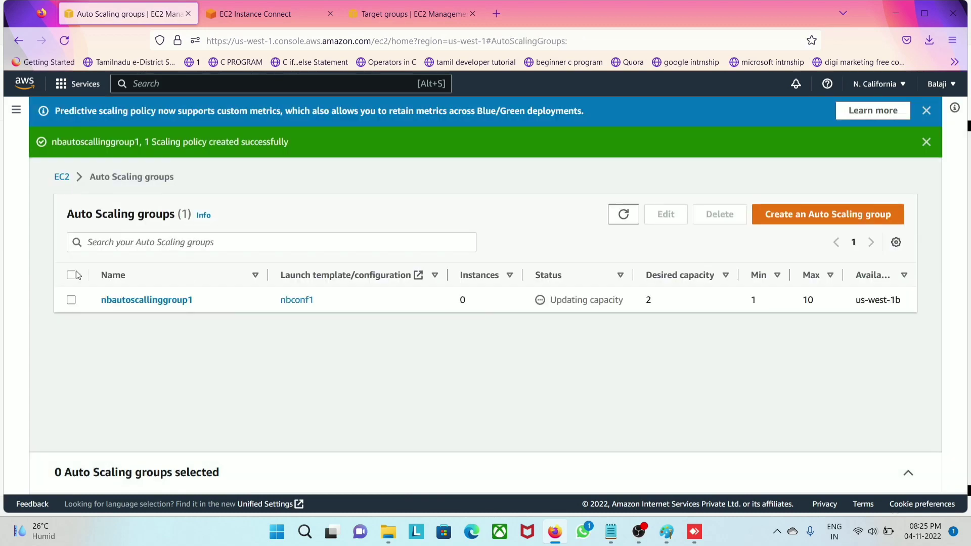
Step: Select nbautoscallinggroup1 and refresh the Auto Scaling groups list to check its status and instances
click(77, 304)
click(623, 217)
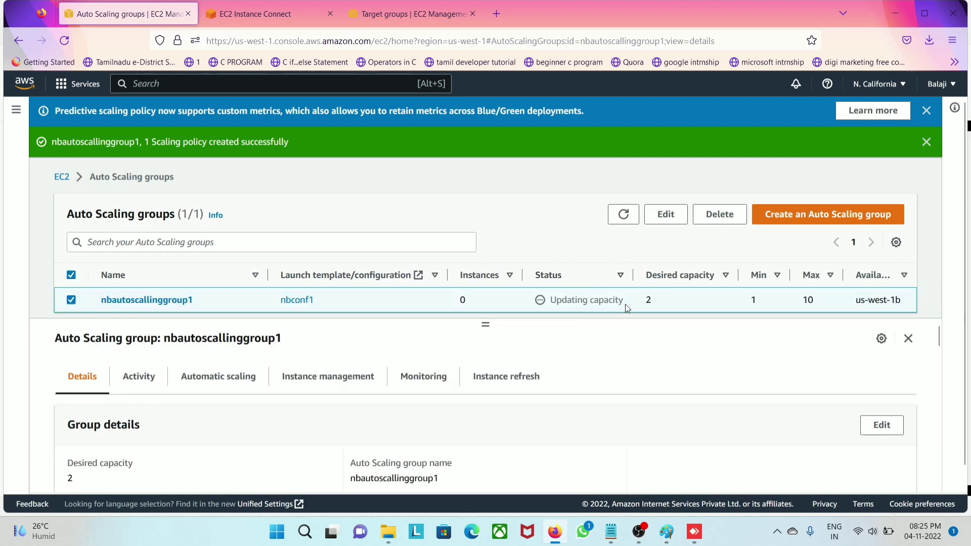
click(622, 208)
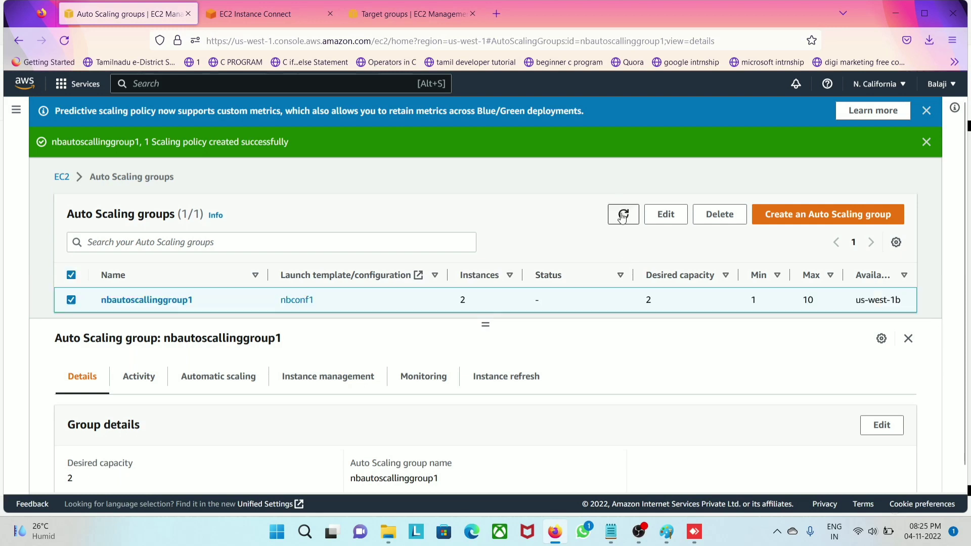
click(619, 219)
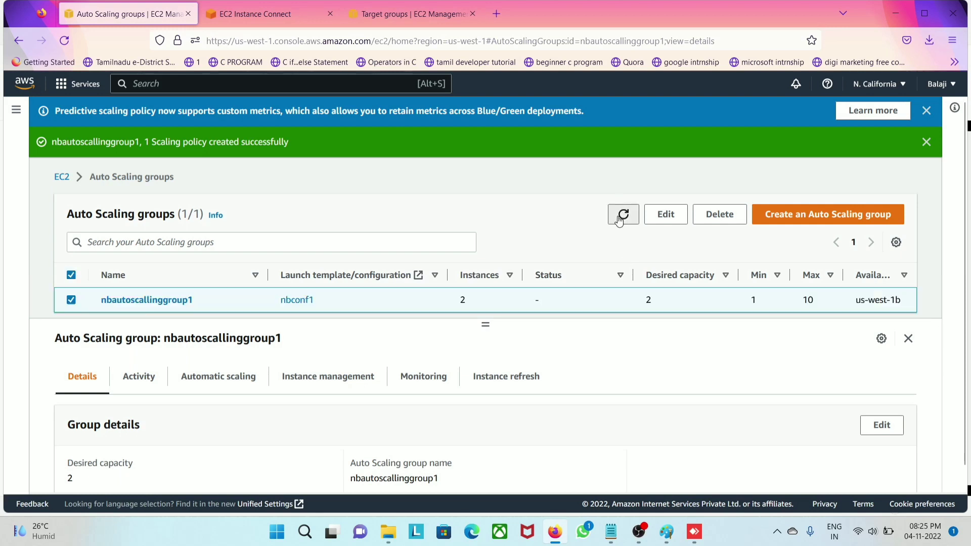
Step: Start creating another Auto Scaling group and name it nbautoscallinghgroup2
click(832, 217)
click(370, 299)
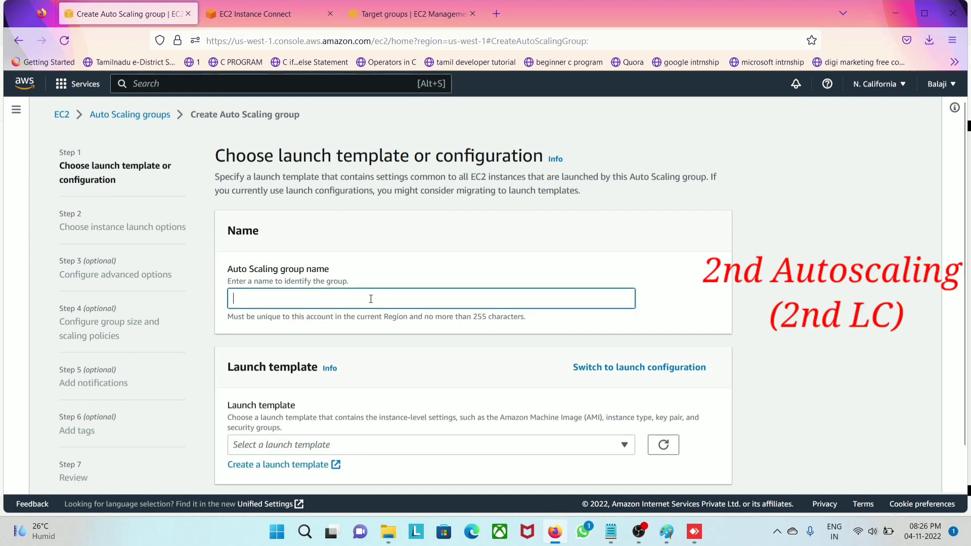
text(nbautoscallin)
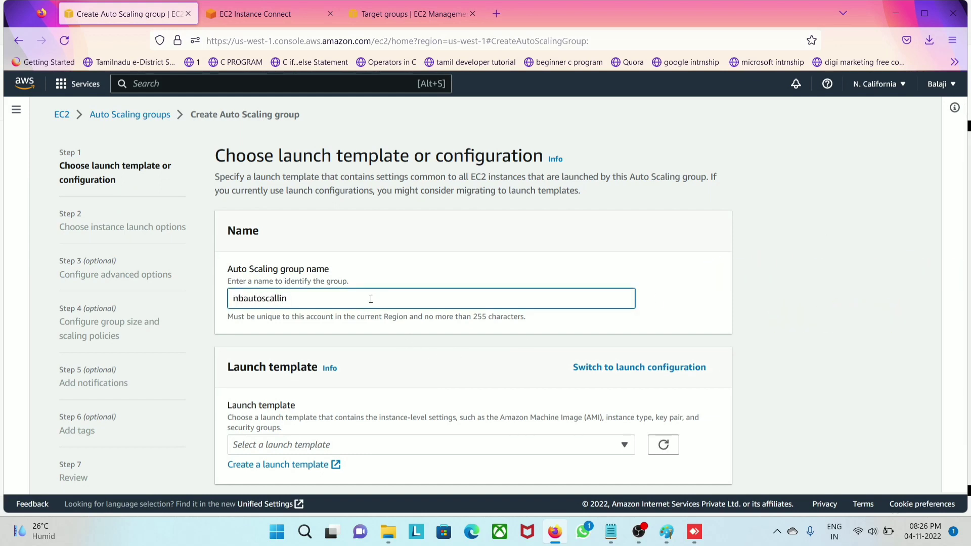
text(ghgroup2)
scroll(370, 306, down, 1)
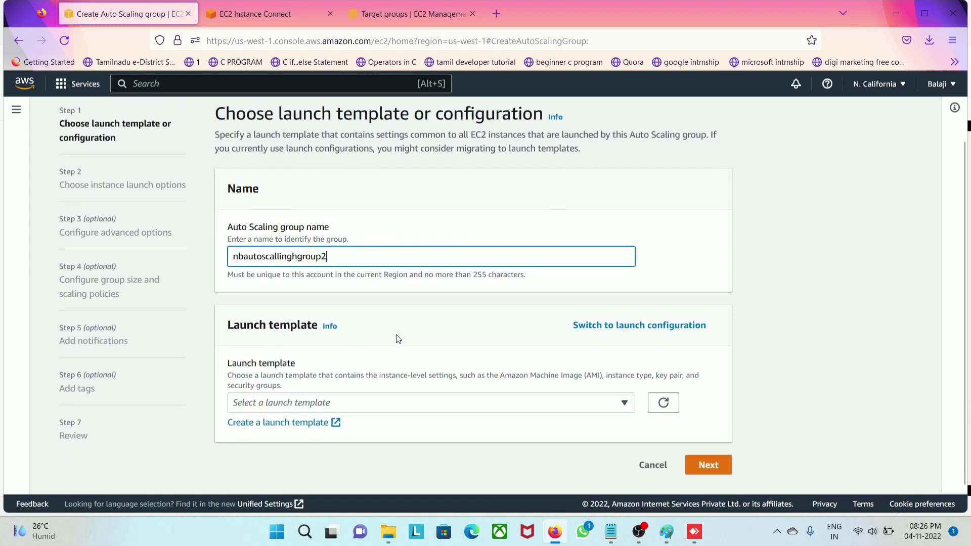
Step: Switch from launch template to launch configuration, choose nbconf2, and continue to the instance launch options
click(627, 326)
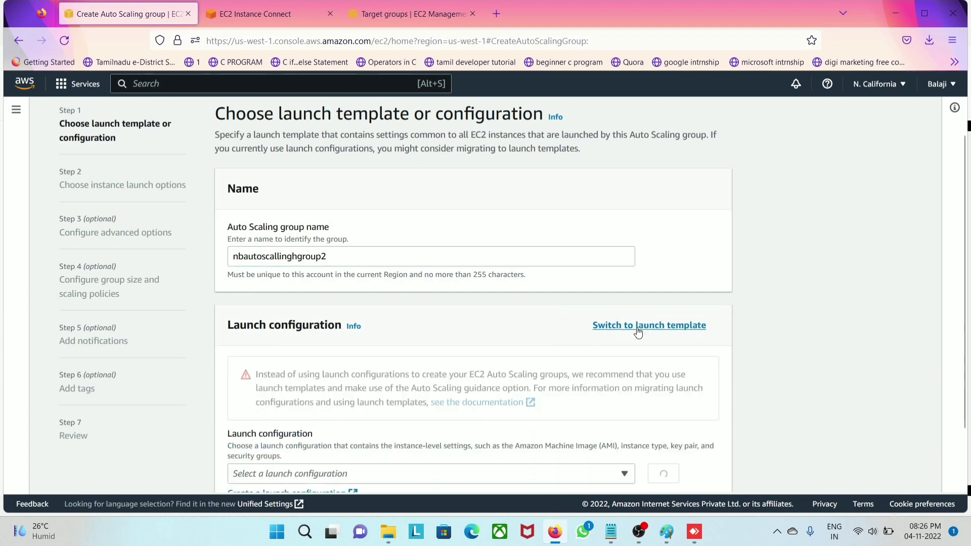
scroll(392, 422, down, 1)
scroll(392, 422, down, 1)
click(311, 402)
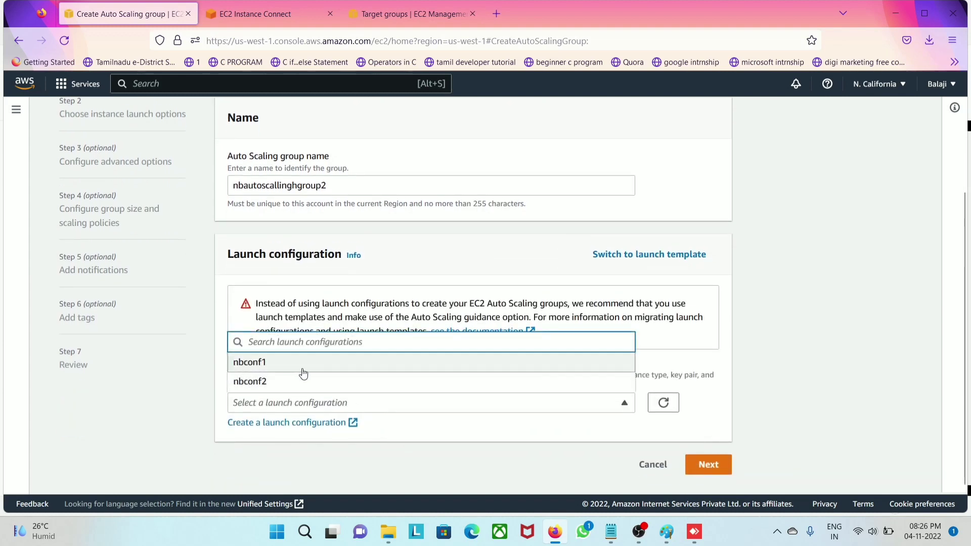
click(283, 384)
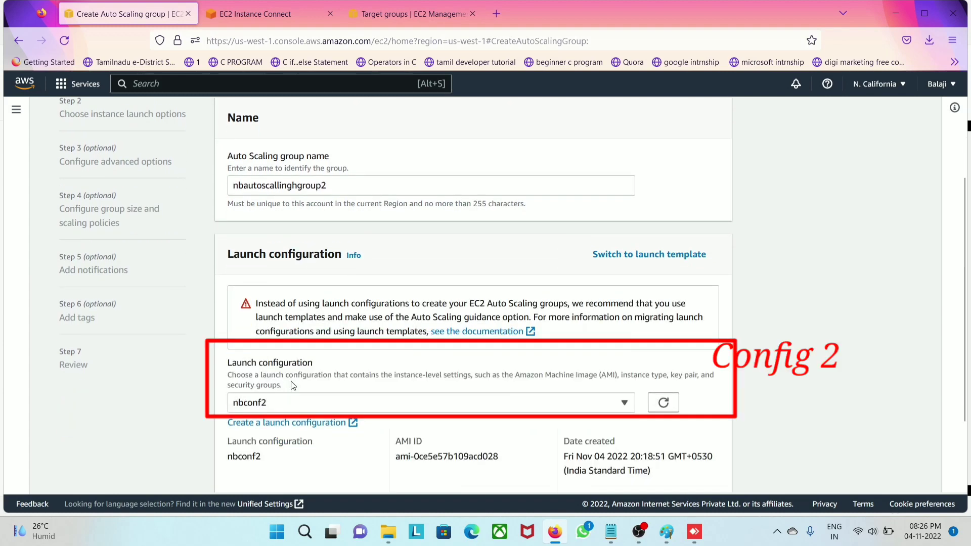
scroll(301, 387, down, 1)
scroll(301, 387, down, 1)
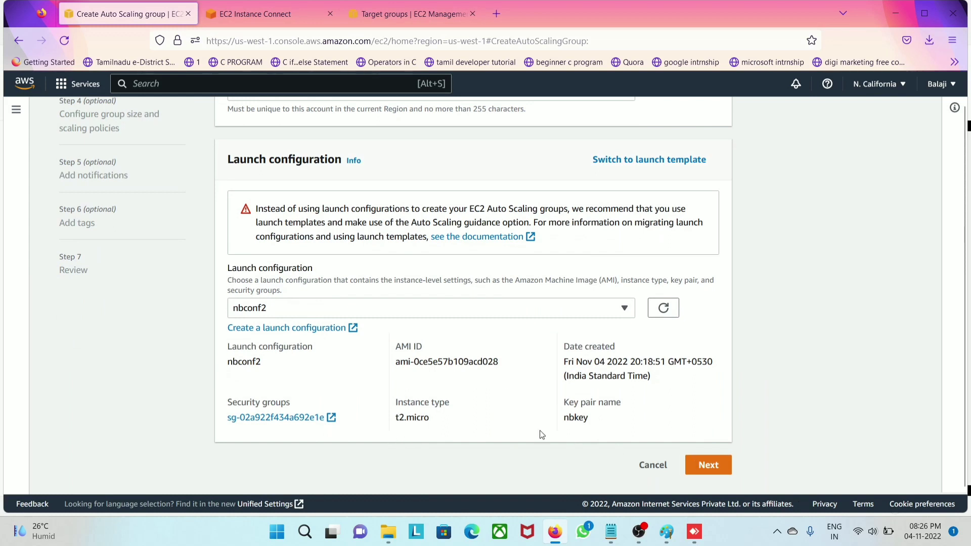
click(722, 473)
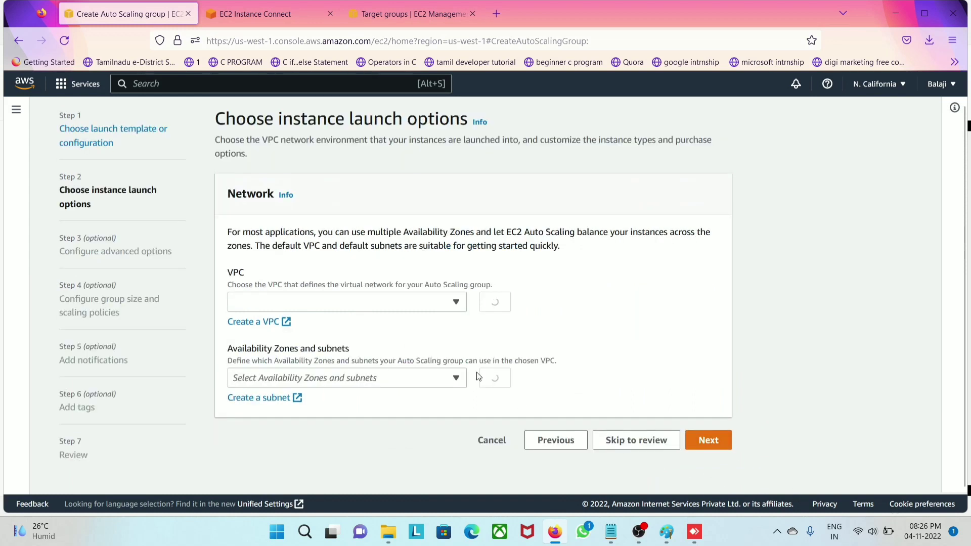
Step: Place the second group in nb vpc with the private subnet sub4pri in us-west-1c and continue to the advanced options
click(262, 302)
click(327, 334)
click(333, 388)
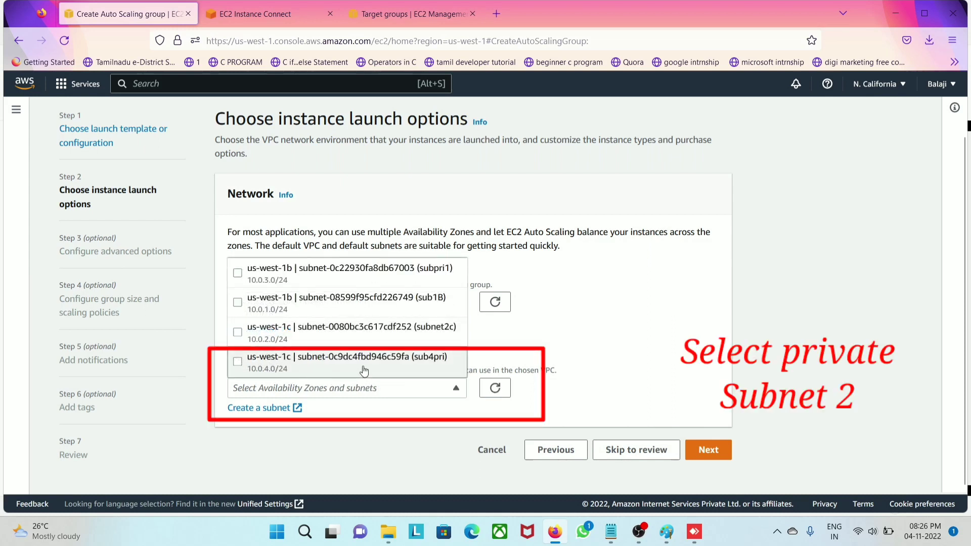
click(289, 364)
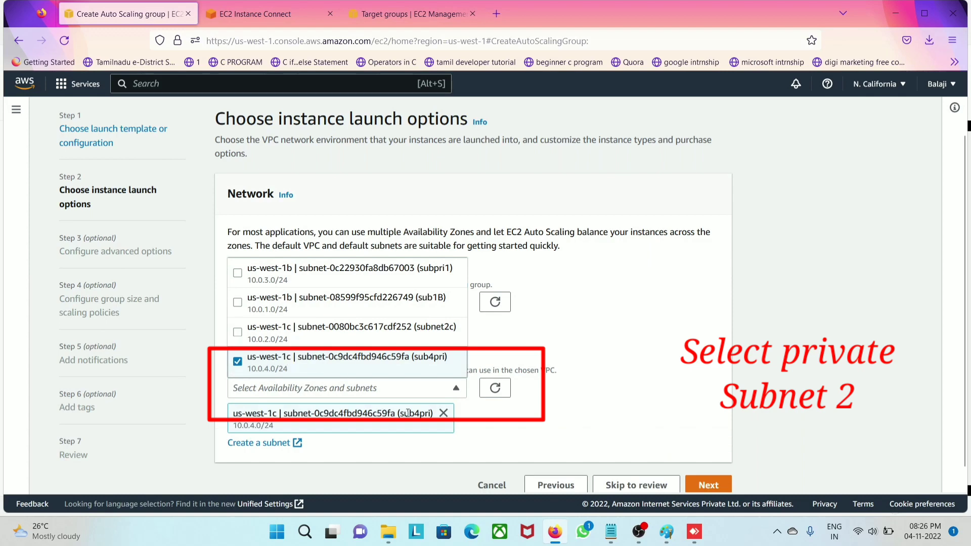
scroll(408, 413, down, 1)
click(502, 412)
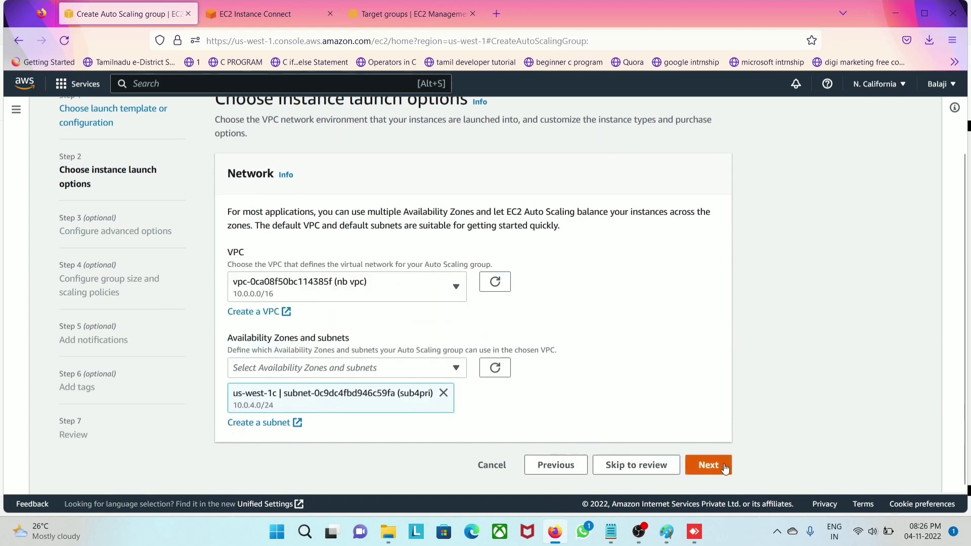
click(708, 465)
Step: Choose to attach the second Auto Scaling group to an existing load balancer's target groups and enable ELB health checks
scroll(309, 328, down, 1)
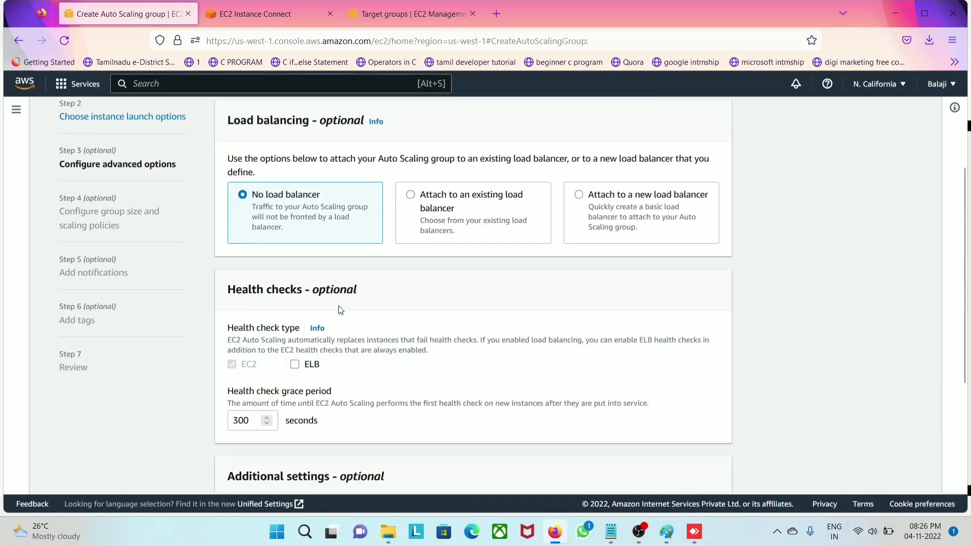
click(451, 201)
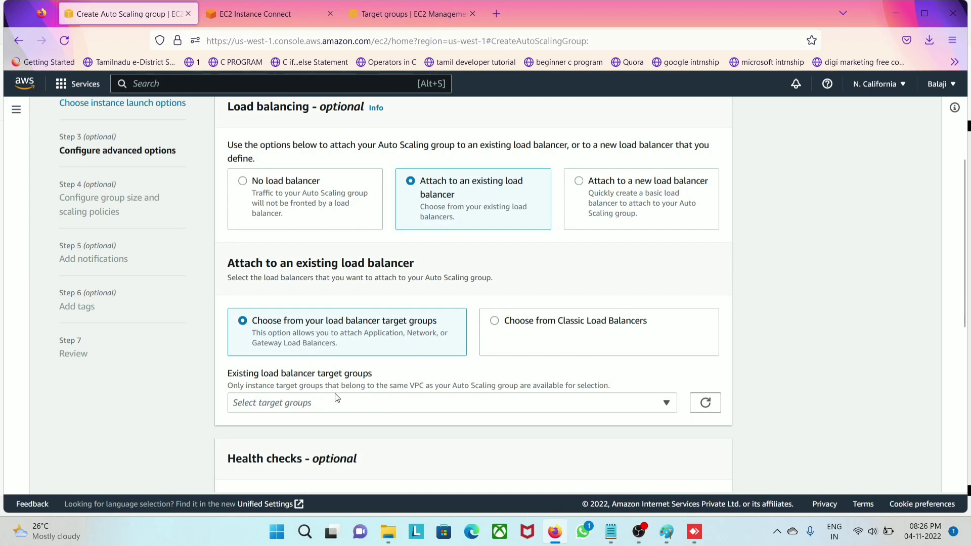
click(322, 403)
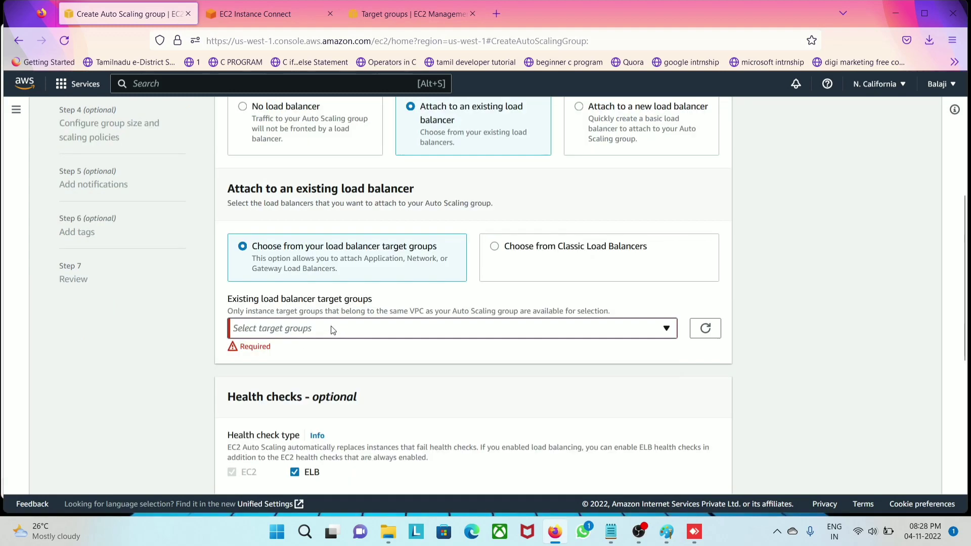
click(347, 335)
click(347, 335)
Step: Start creating another target group for instances, name it nbtar2, and place it in nb vpc
click(405, 17)
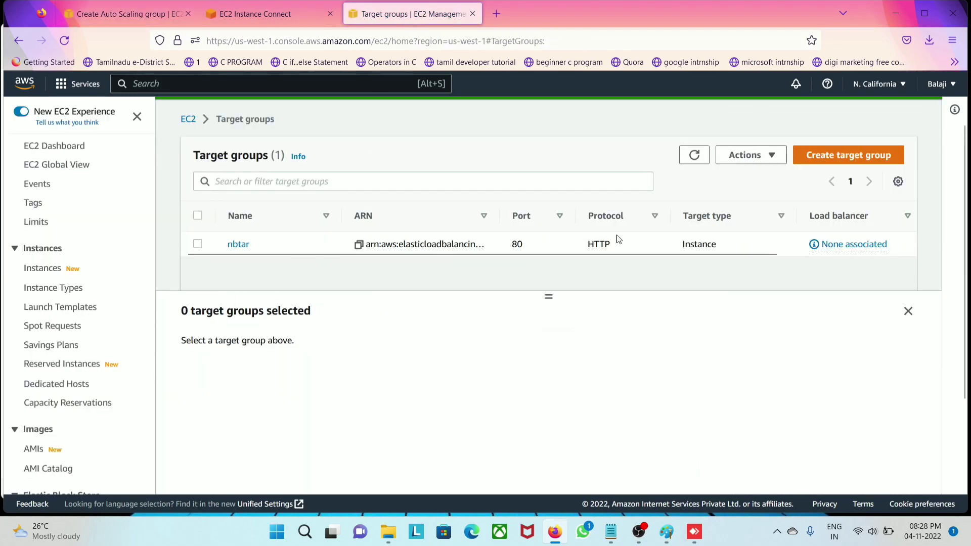
click(837, 161)
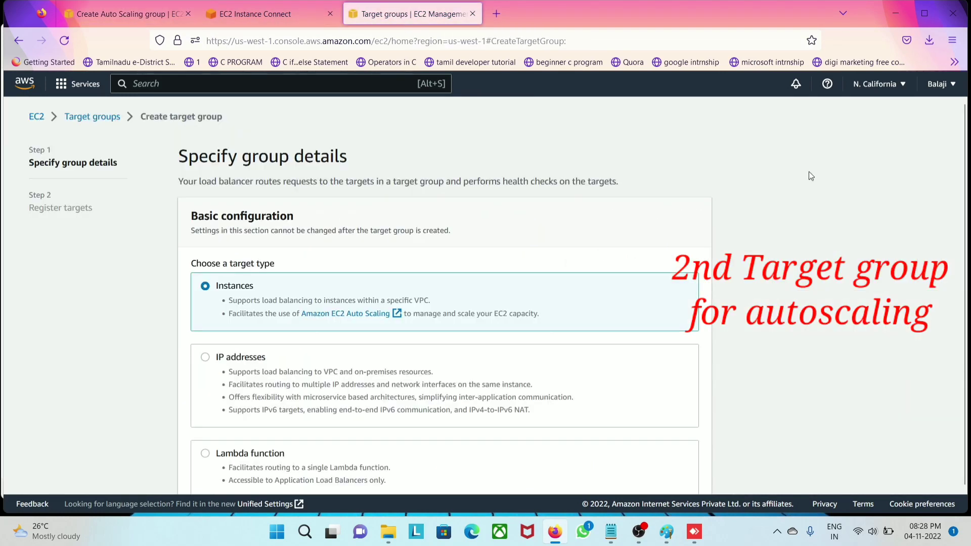
scroll(344, 323, down, 4)
scroll(279, 254, up, 4)
scroll(388, 320, down, 6)
click(276, 278)
text(nbtar2)
scroll(282, 276, down, 1)
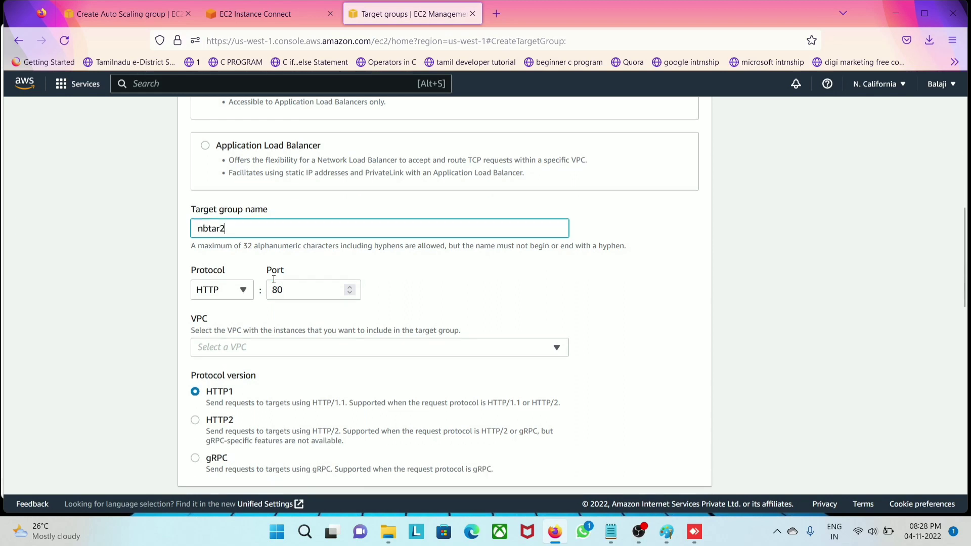
scroll(256, 333, down, 1)
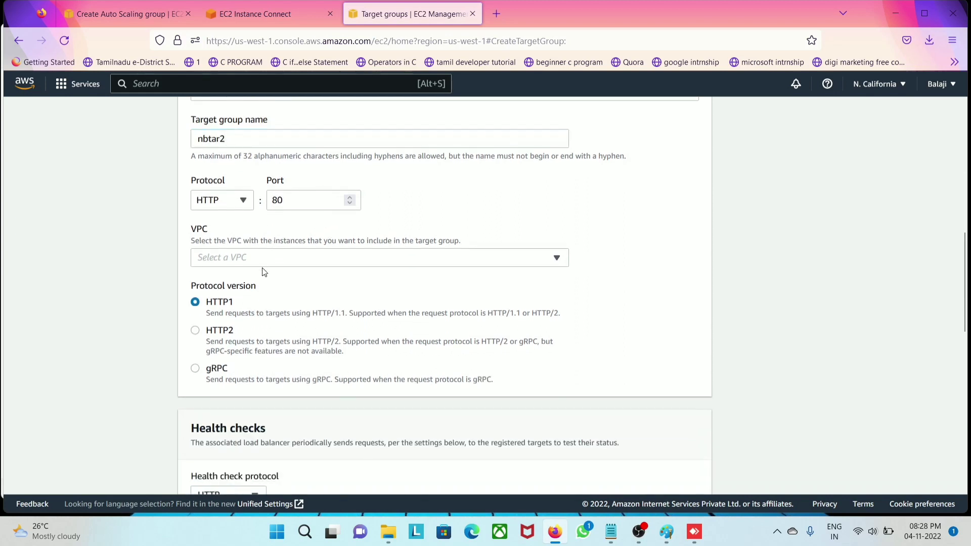
click(280, 256)
click(252, 312)
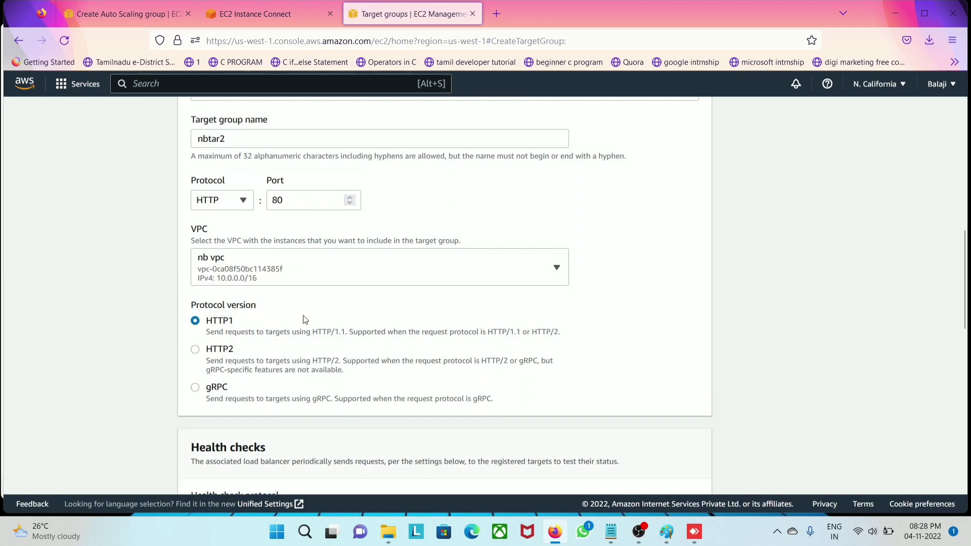
Step: Set the health check path to /web2 and create the target group without registering any instances
scroll(291, 372, down, 5)
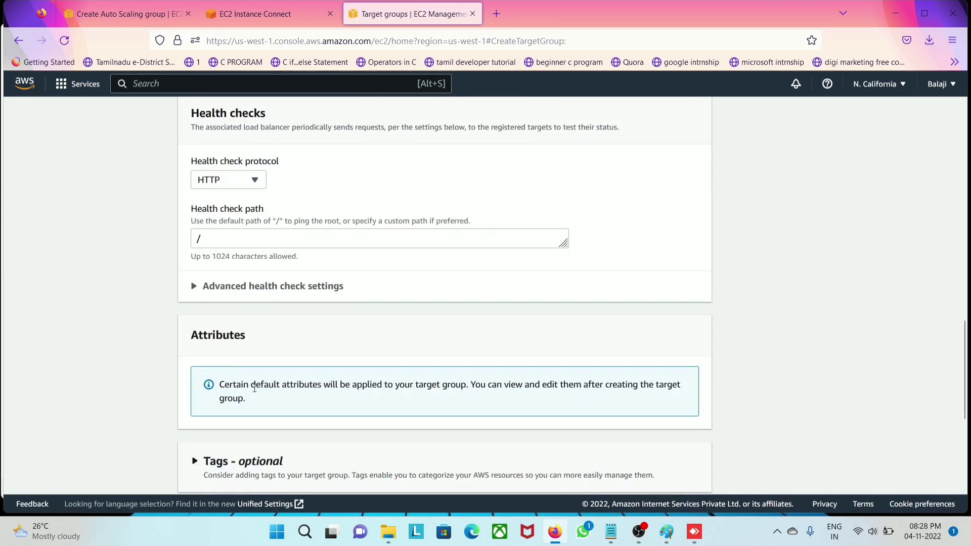
click(211, 244)
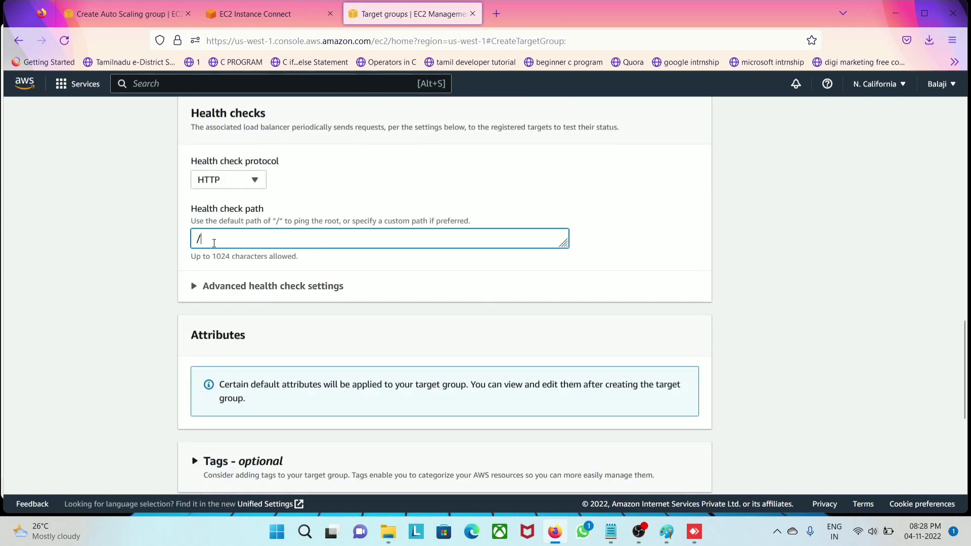
text(web2)
mouse_move(237, 241)
mouse_down()
mouse_move(187, 239)
mouse_move(217, 240)
mouse_move(196, 239)
mouse_up()
click(230, 236)
click(218, 239)
scroll(344, 361, down, 2)
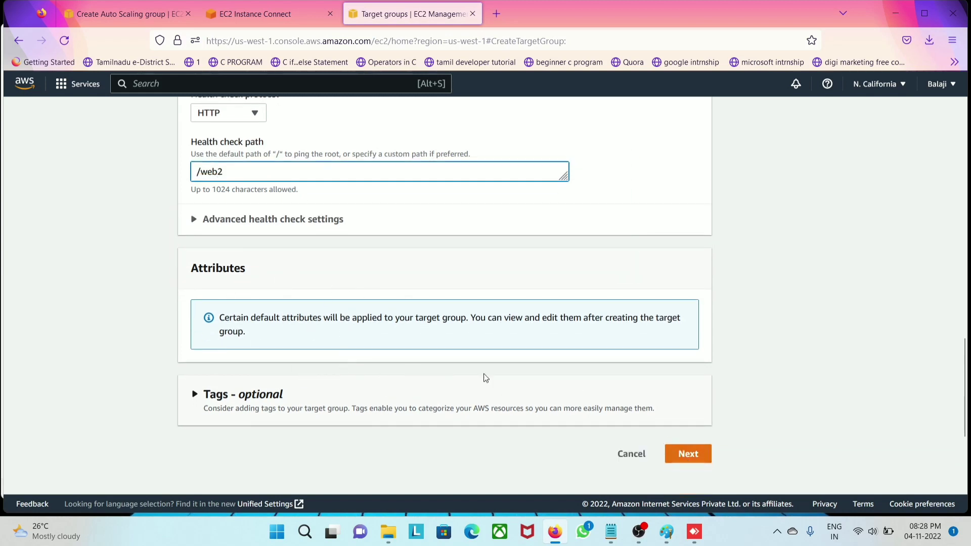
click(688, 454)
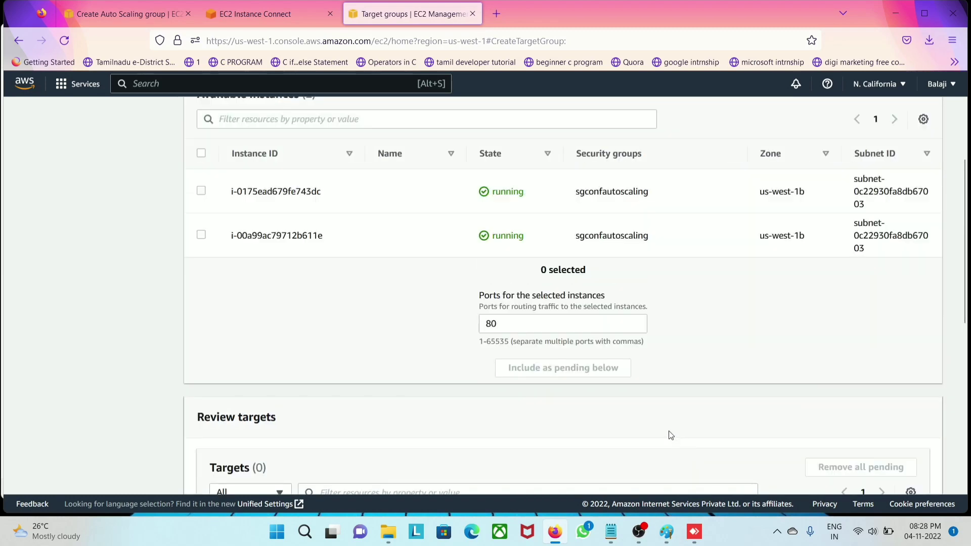
scroll(641, 280, down, 7)
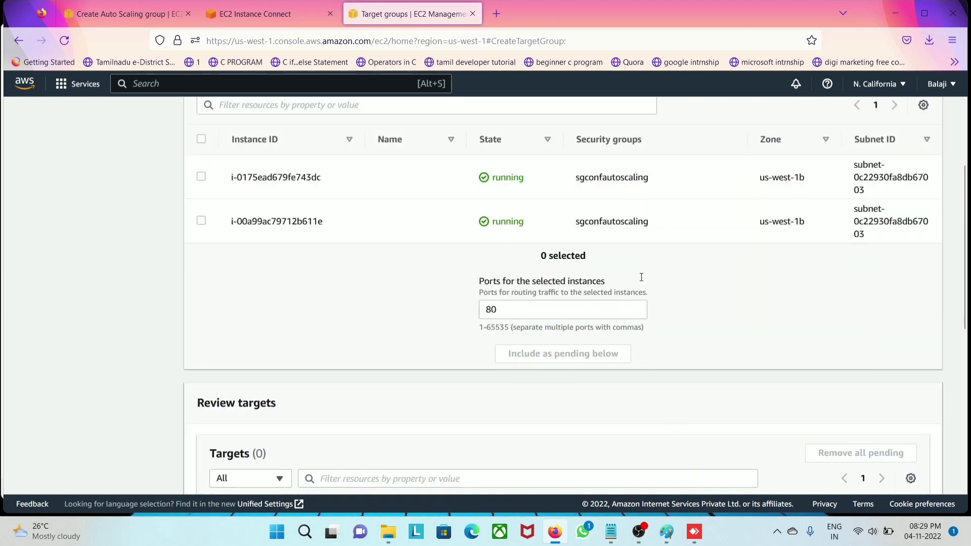
click(894, 273)
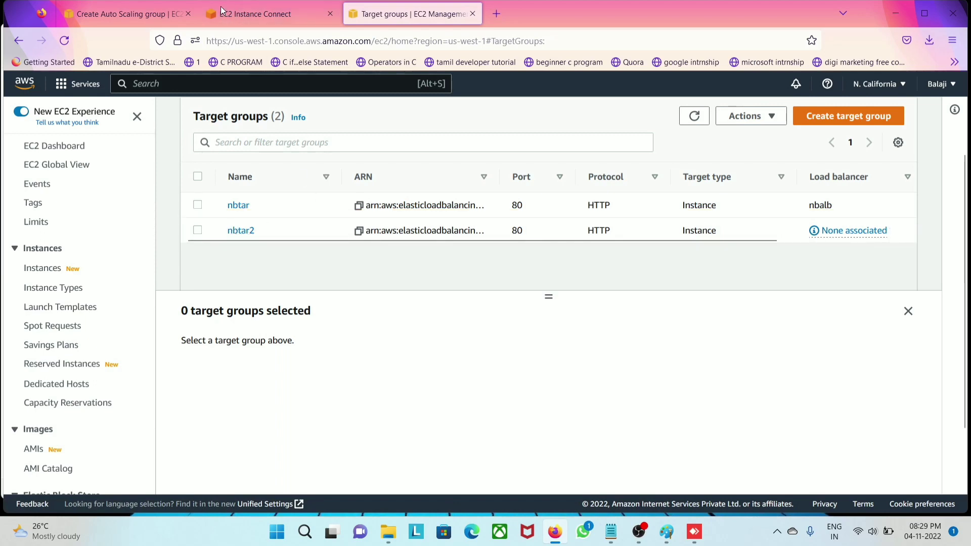
Step: Return to the Auto Scaling group setup, refresh the target groups, attach nbtar2, and continue to the group size settings
click(126, 14)
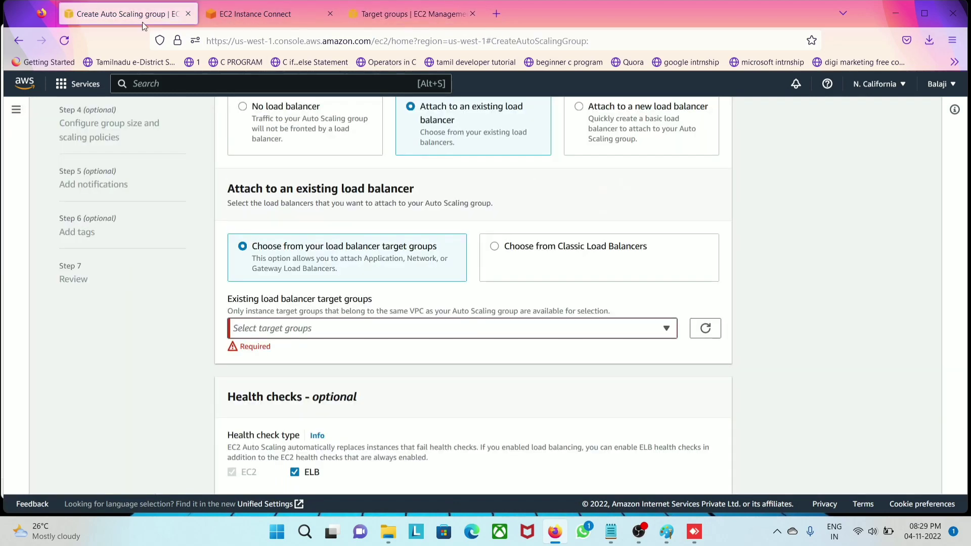
click(304, 330)
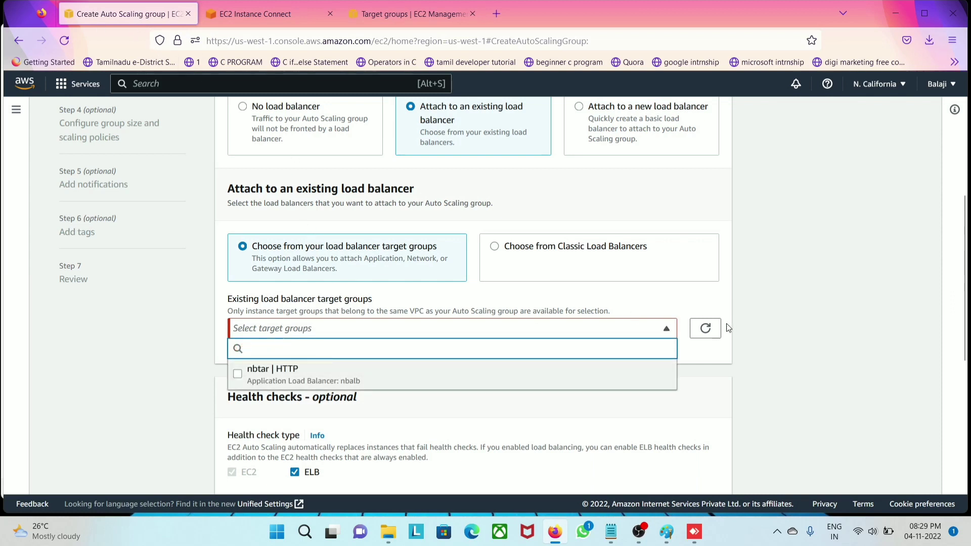
click(705, 328)
click(530, 330)
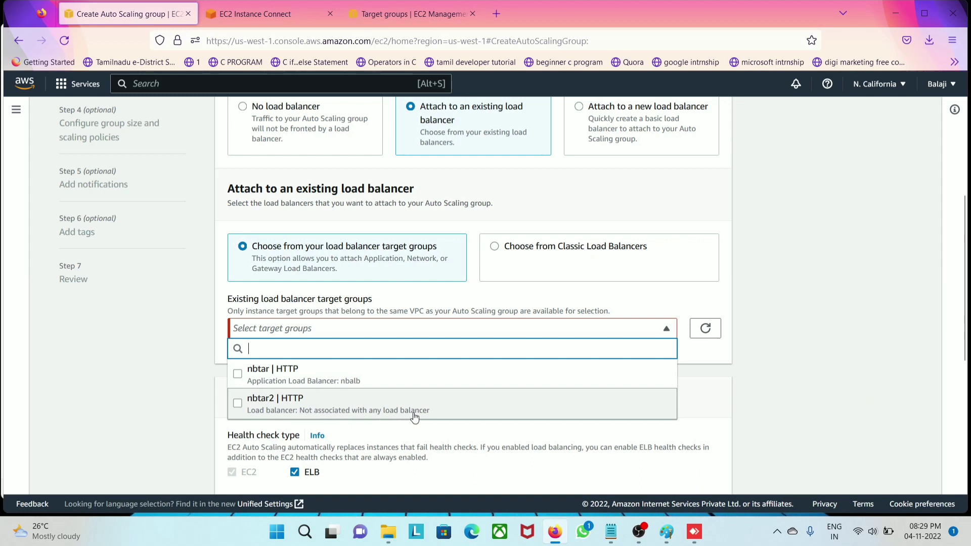
click(258, 403)
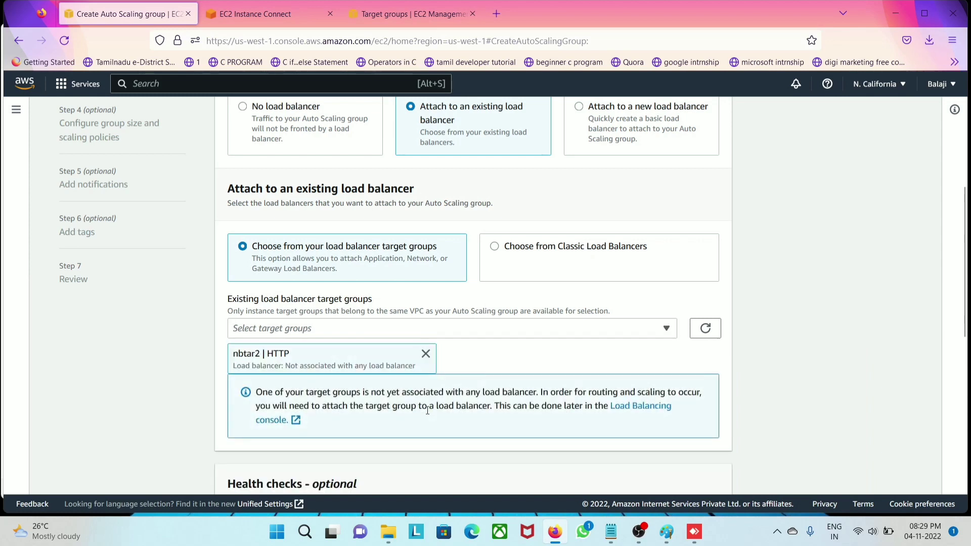
scroll(402, 400, down, 7)
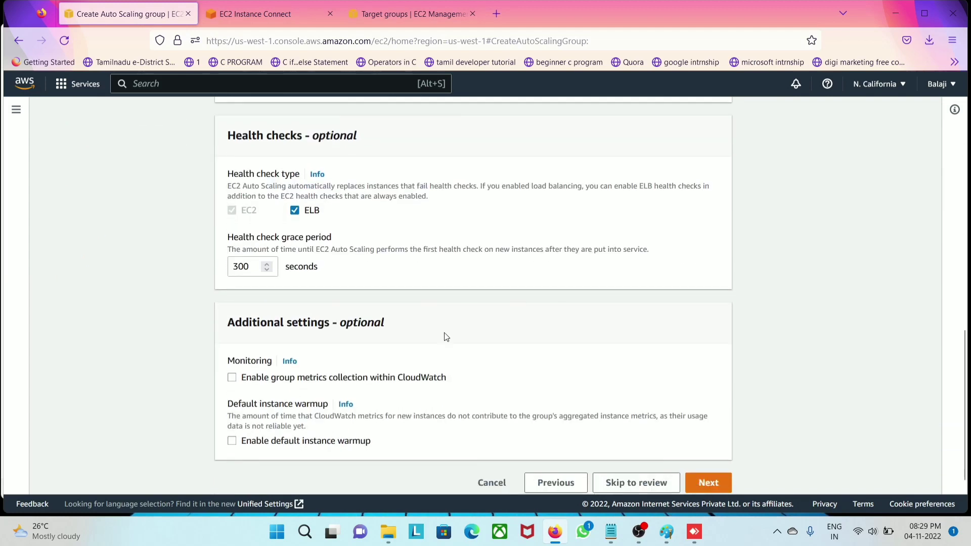
click(703, 472)
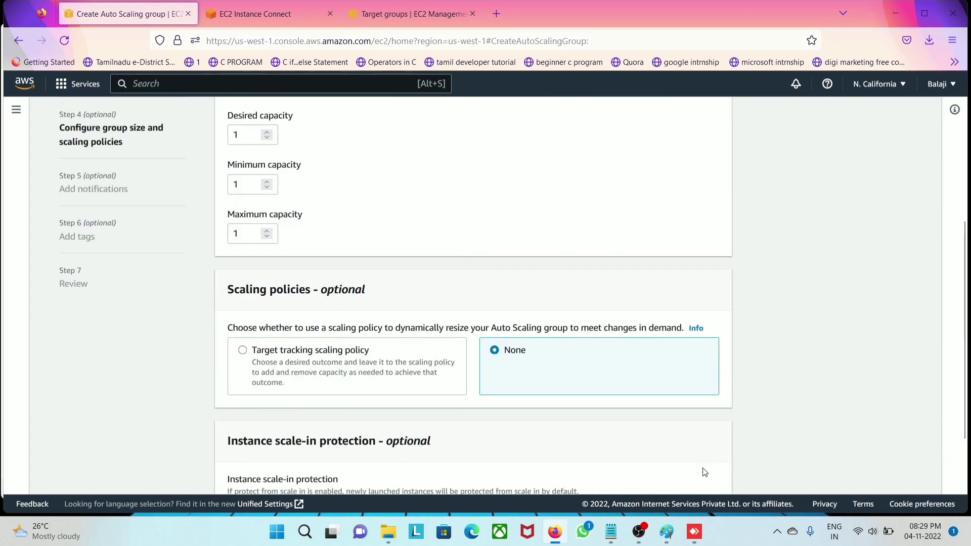
Step: Set the group's desired capacity to 2 and maximum capacity to 10, keeping the minimum capacity at 1
scroll(424, 383, down, 2)
scroll(455, 379, up, 5)
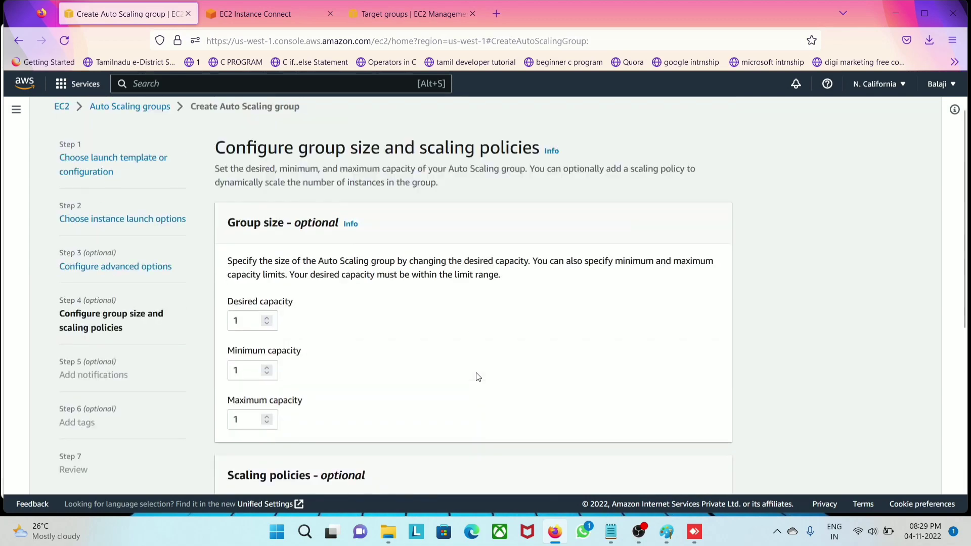
scroll(478, 377, down, 4)
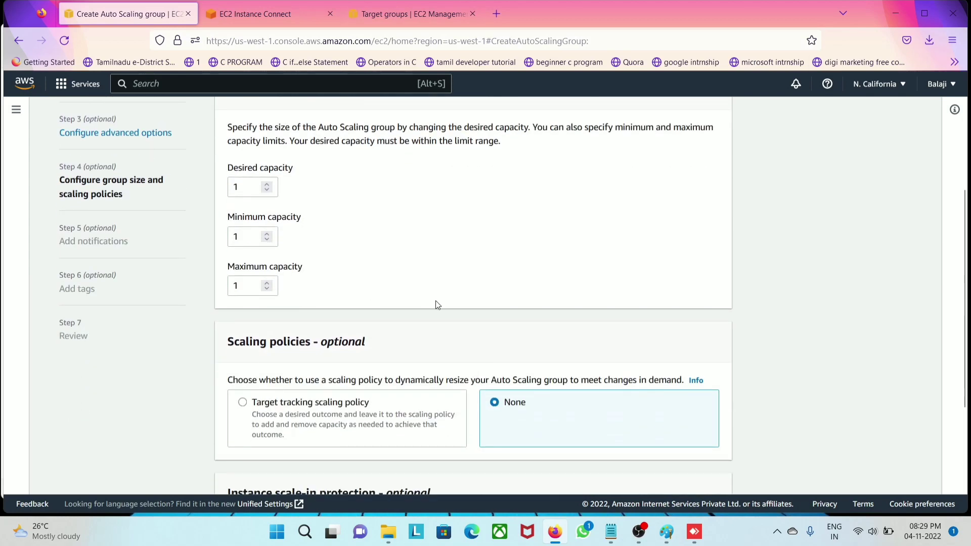
scroll(279, 285, up, 3)
click(252, 252)
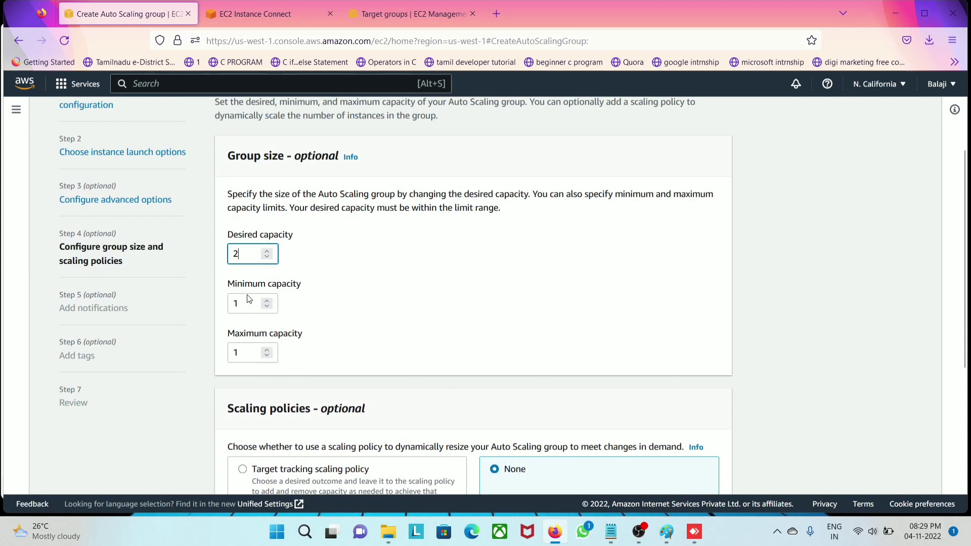
click(244, 307)
click(241, 350)
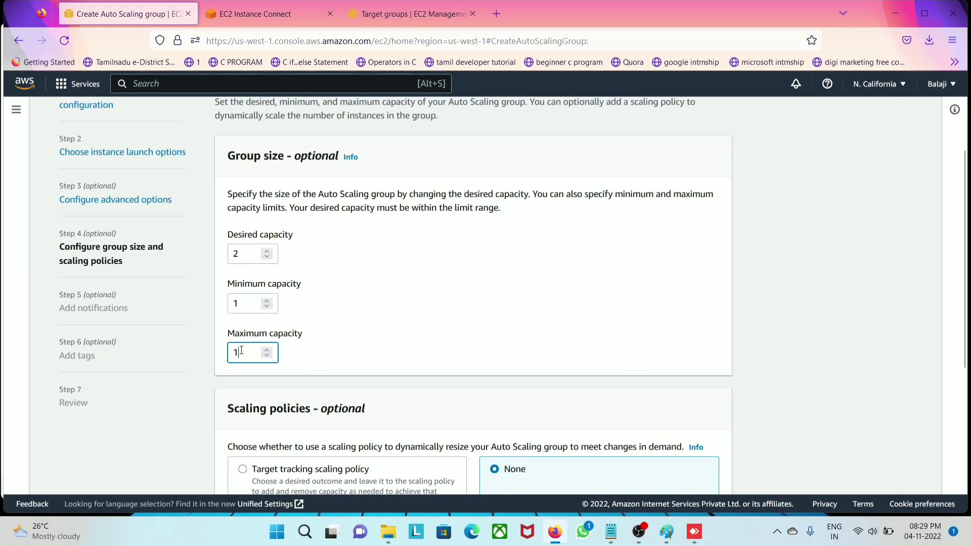
Step: Add a target tracking policy on average CPU utilization with target value 0.100 and a 60-second warm-up, and continue to notifications
scroll(241, 350, down, 4)
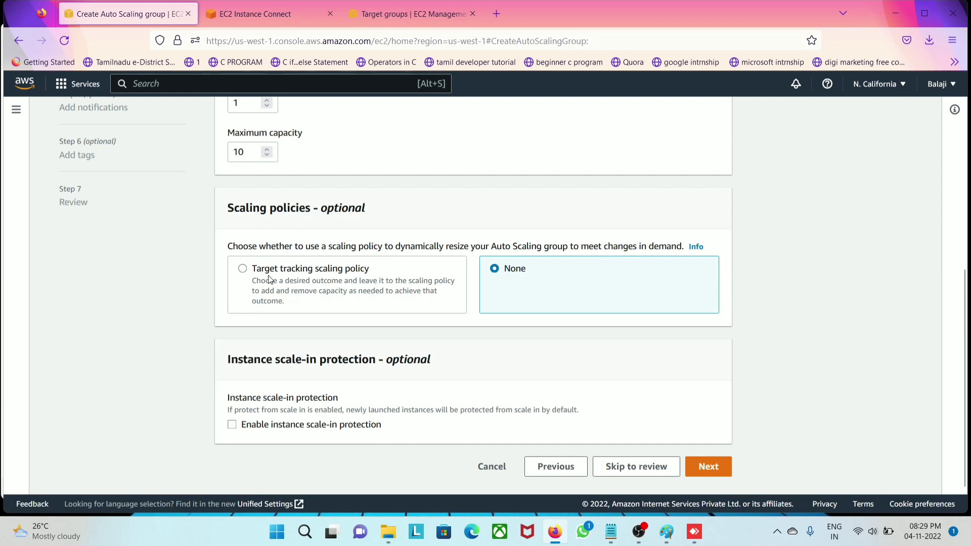
click(242, 276)
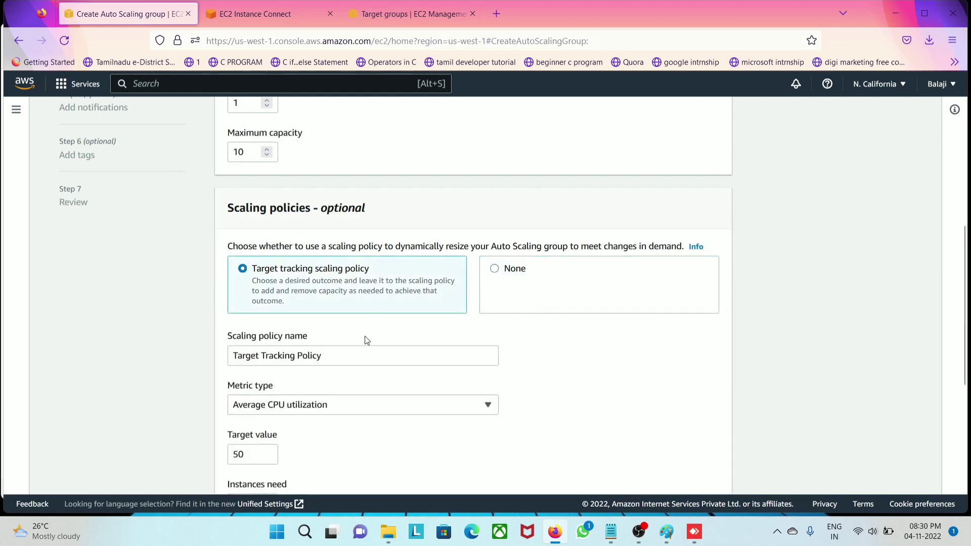
scroll(273, 334, down, 1)
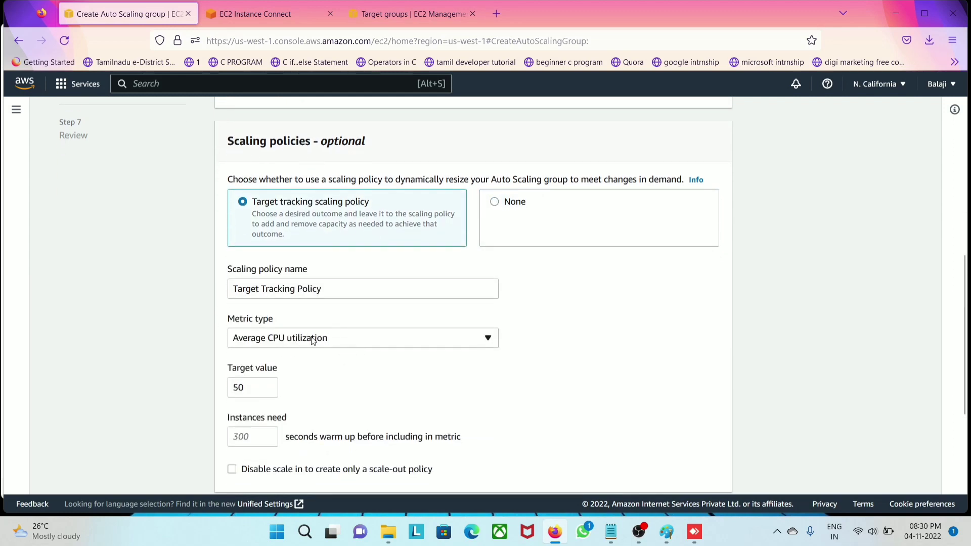
scroll(298, 341, down, 1)
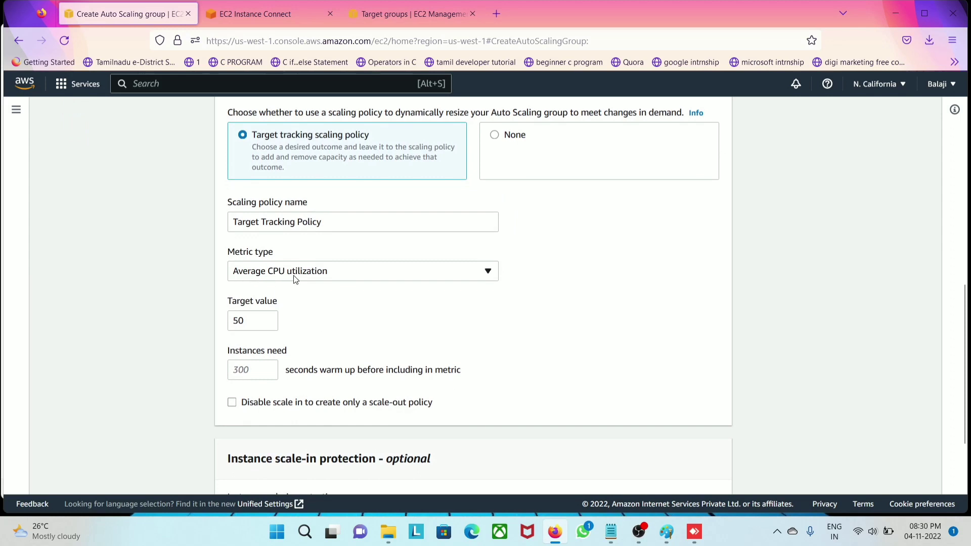
click(241, 321)
key(BackSpace)
key(BackSpace)
text(0.100)
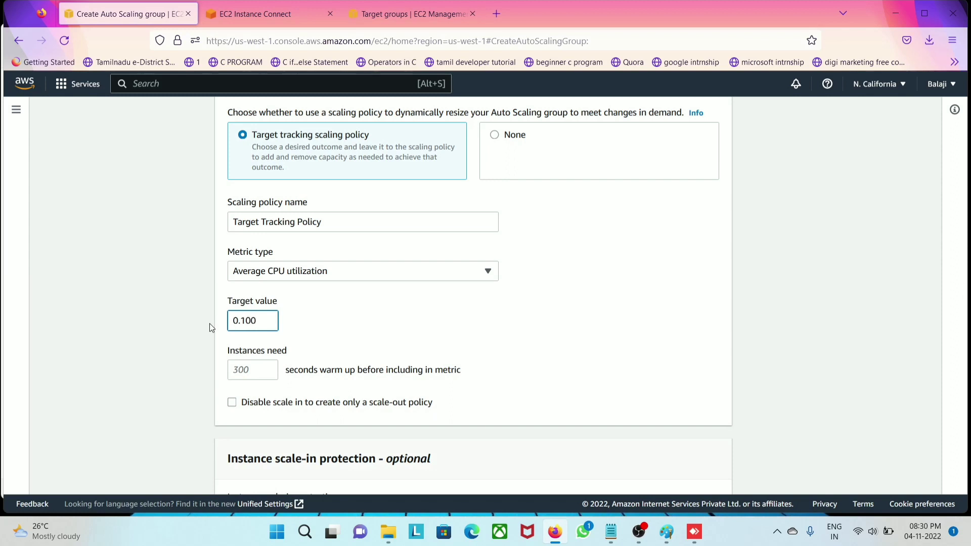
click(248, 378)
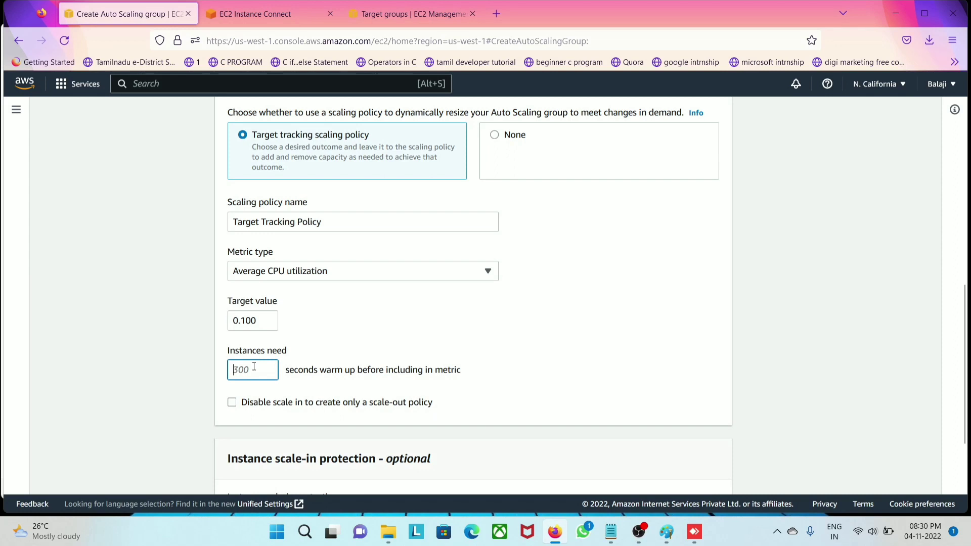
text(60)
scroll(333, 383, down, 2)
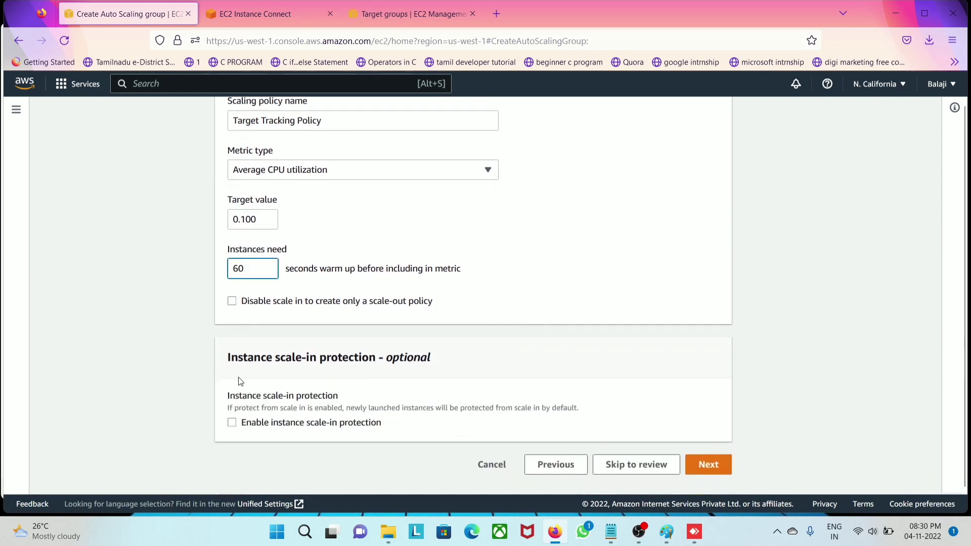
click(718, 469)
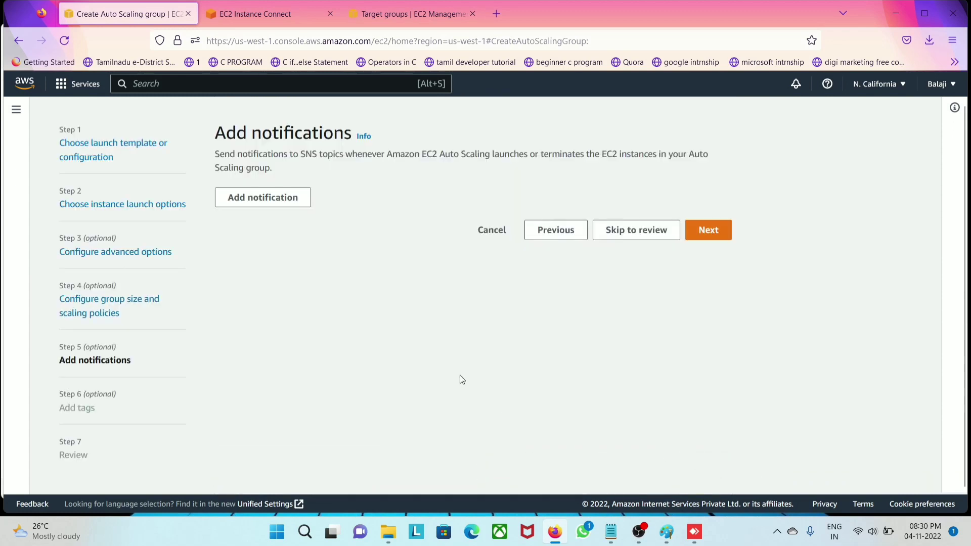
Step: Skip notifications and tags, create the Auto Scaling group from the review page, and refresh the Auto Scaling groups list
click(706, 232)
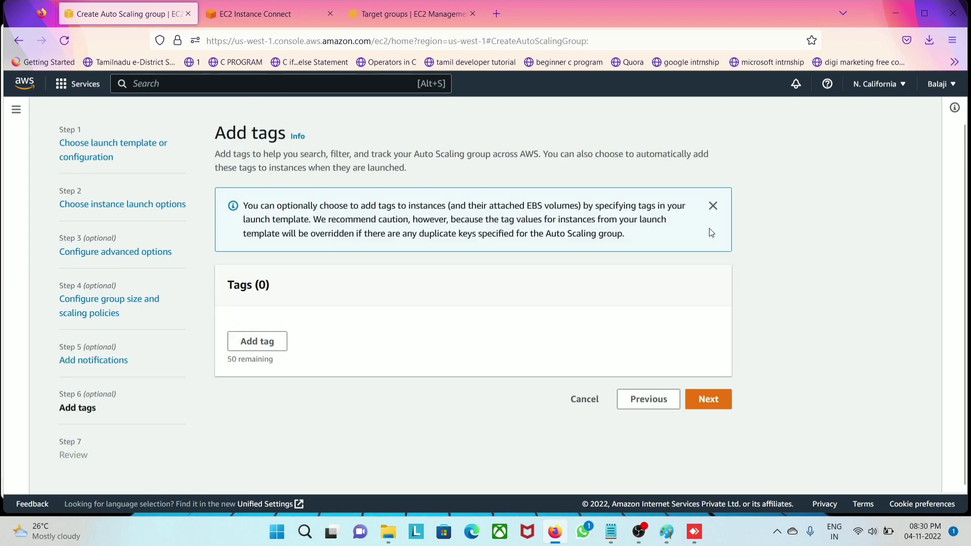
click(713, 404)
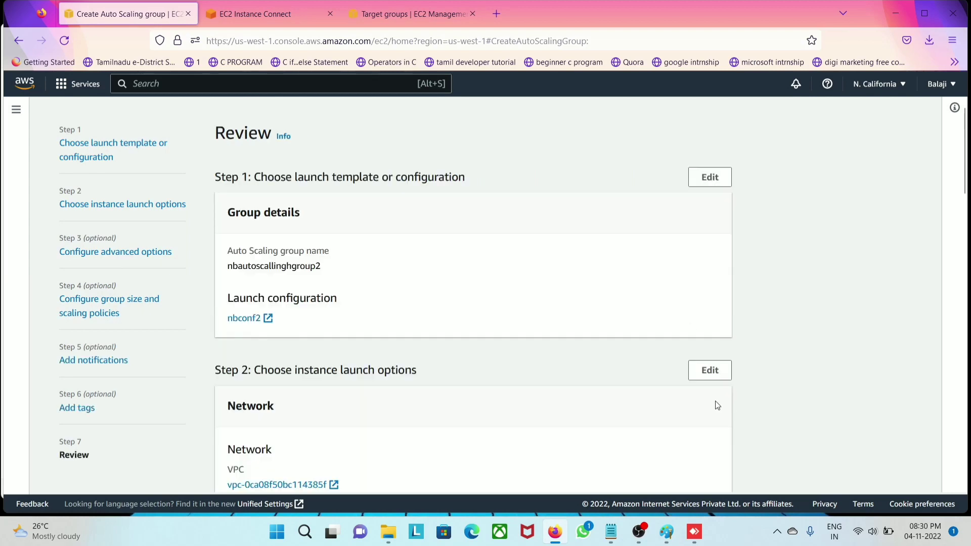
scroll(715, 406, down, 5)
scroll(713, 402, down, 12)
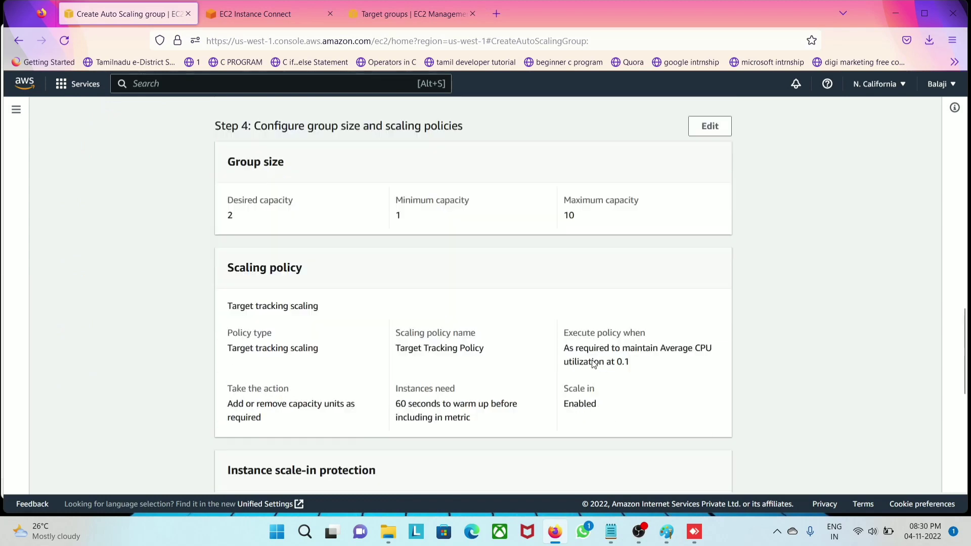
scroll(677, 445, down, 5)
click(668, 463)
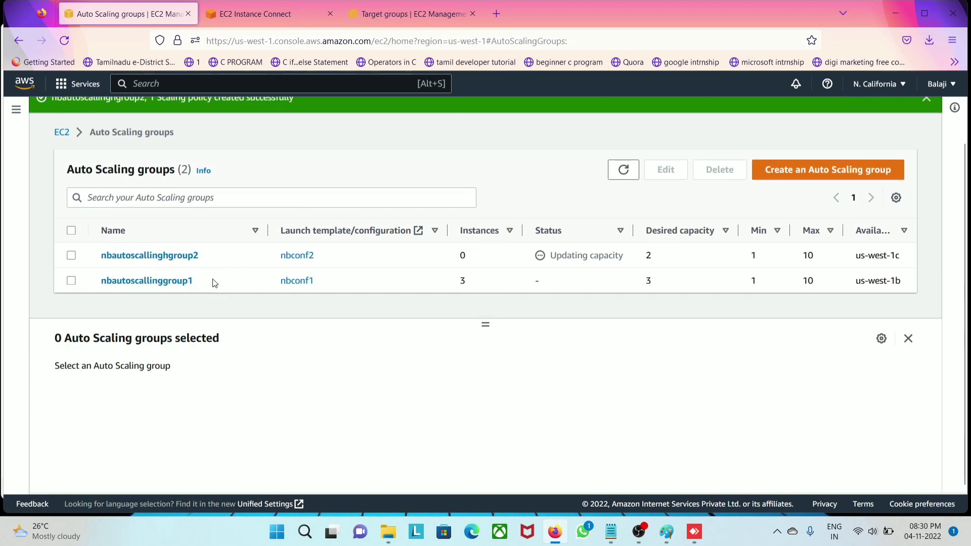
click(624, 170)
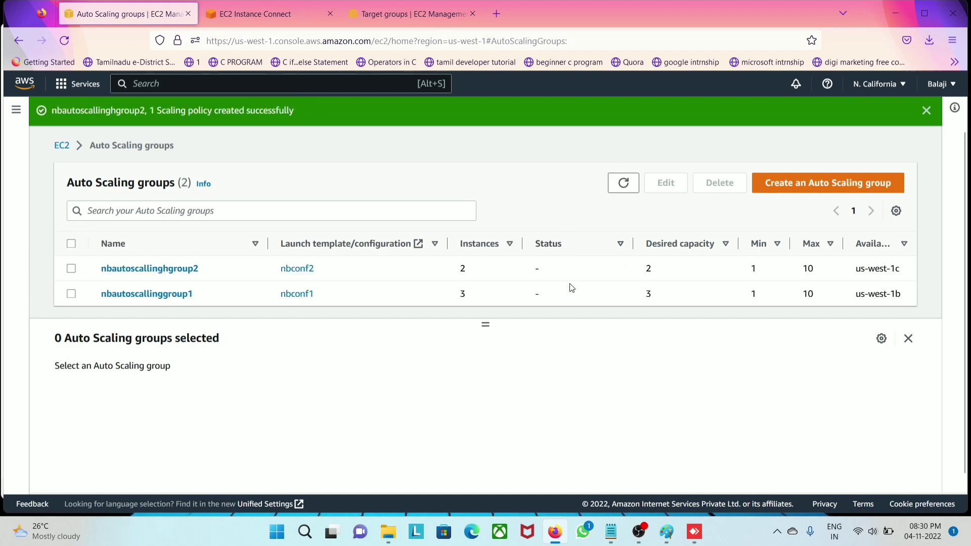
Step: Open the rules of load balancer nbalb's HTTP:80 listener for viewing and editing
click(16, 109)
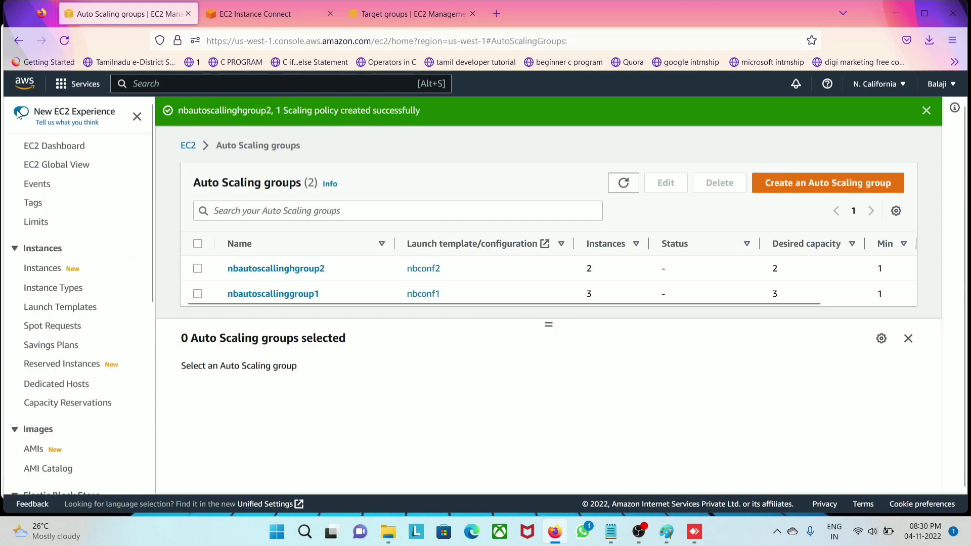
scroll(57, 221, down, 7)
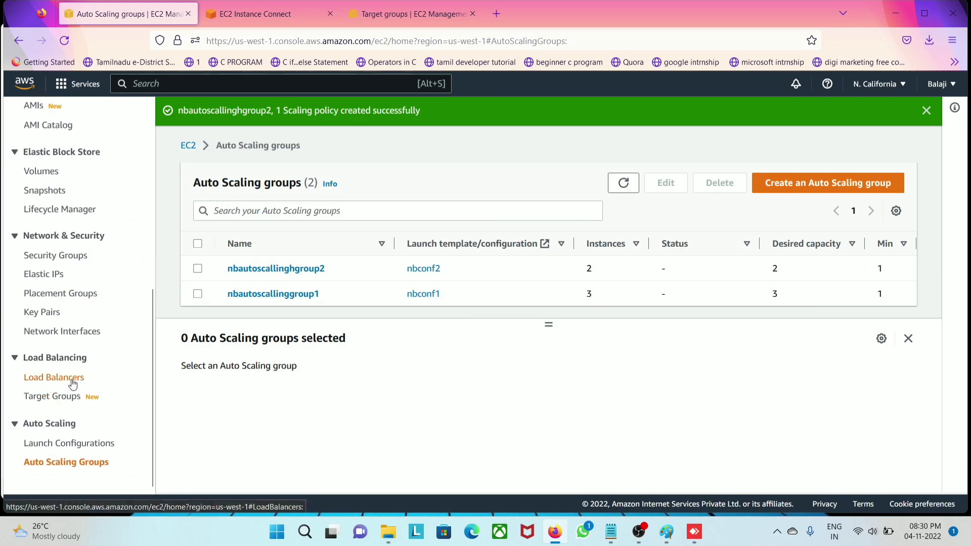
click(73, 383)
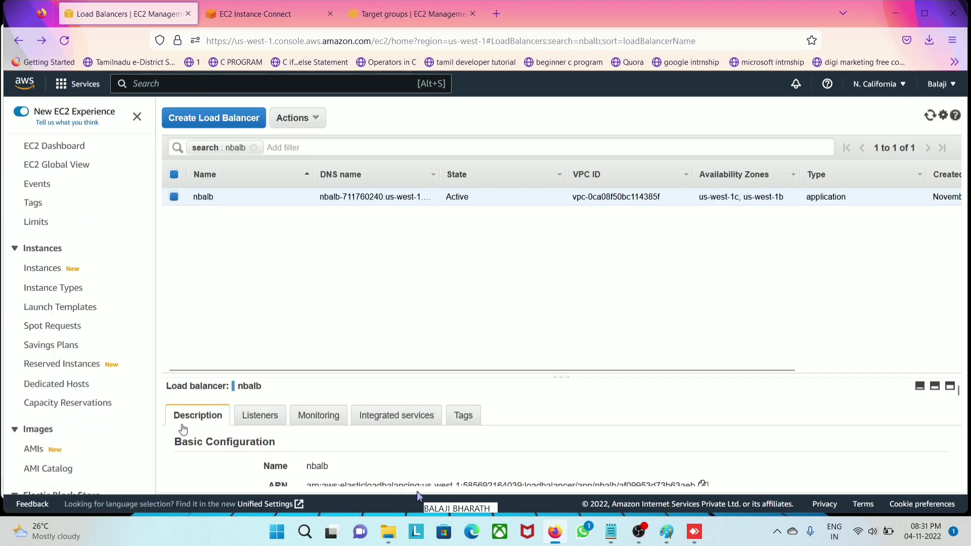
click(252, 423)
scroll(338, 429, down, 3)
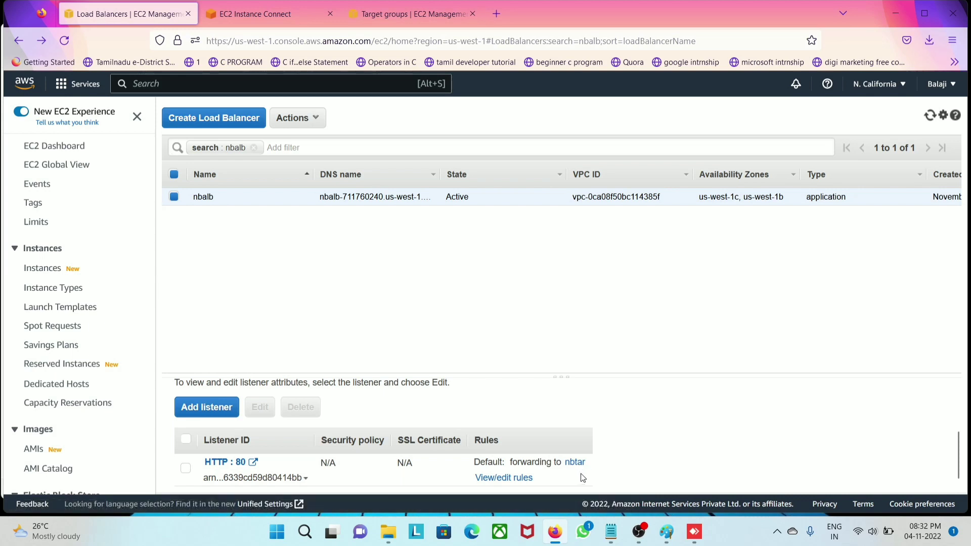
click(503, 479)
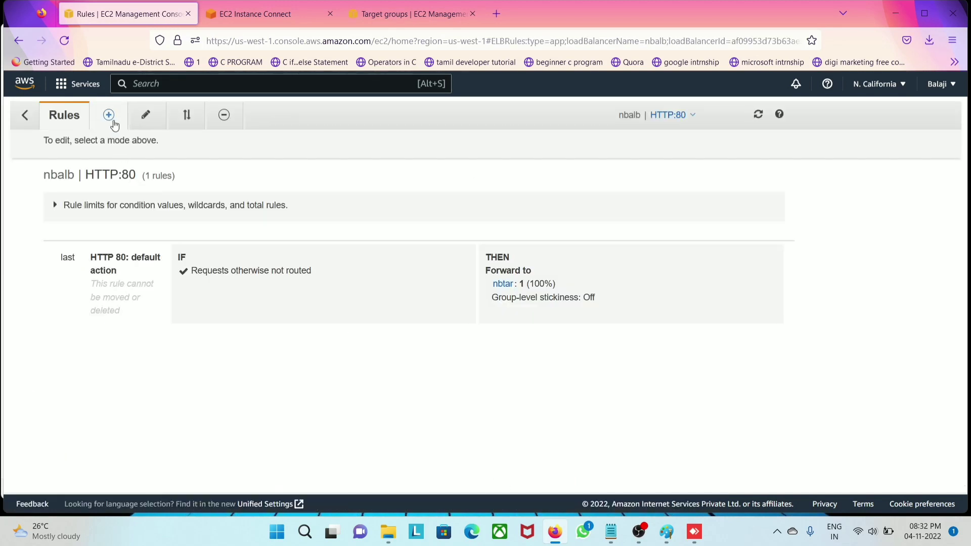
Step: Insert a listener rule with a path condition matching /web2/index.html, /web2/*, /web*, / or /web/file2.html
click(110, 120)
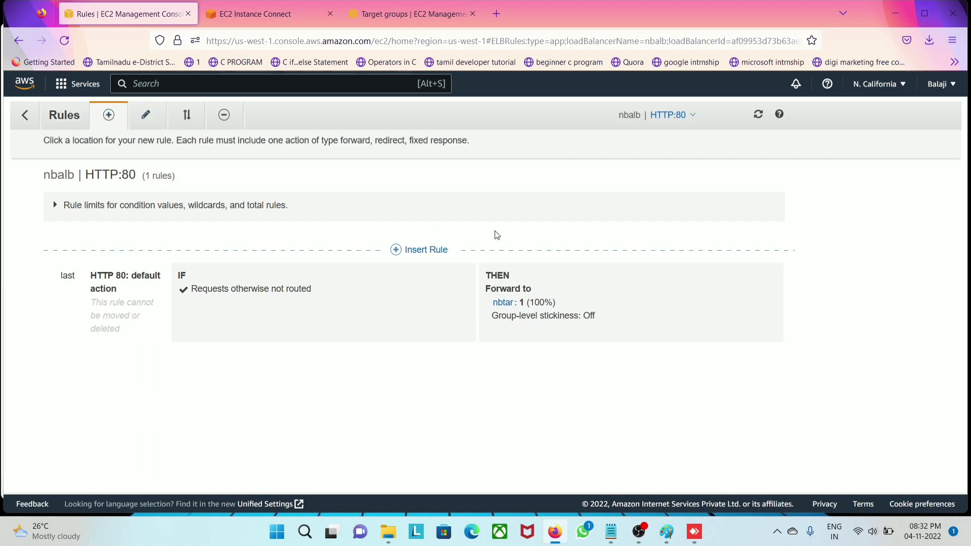
click(427, 250)
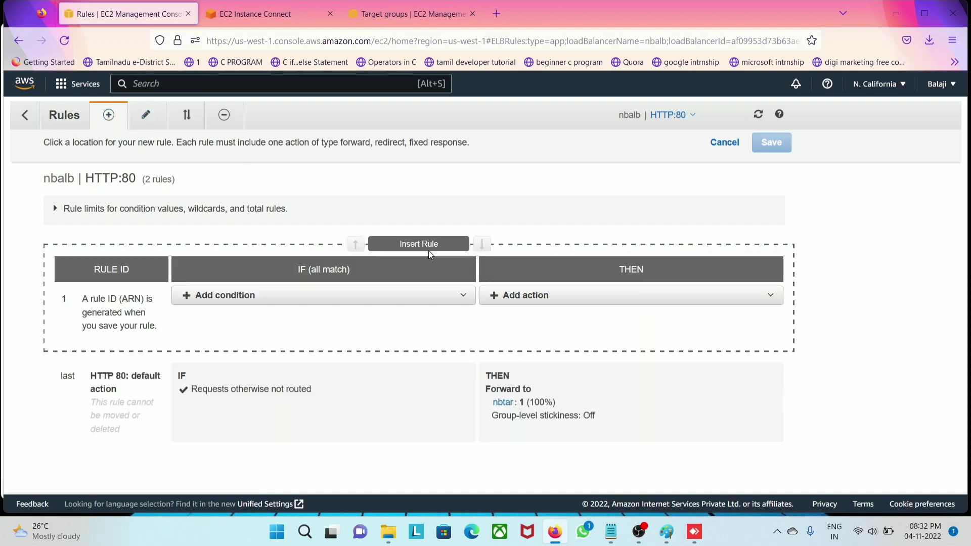
click(314, 298)
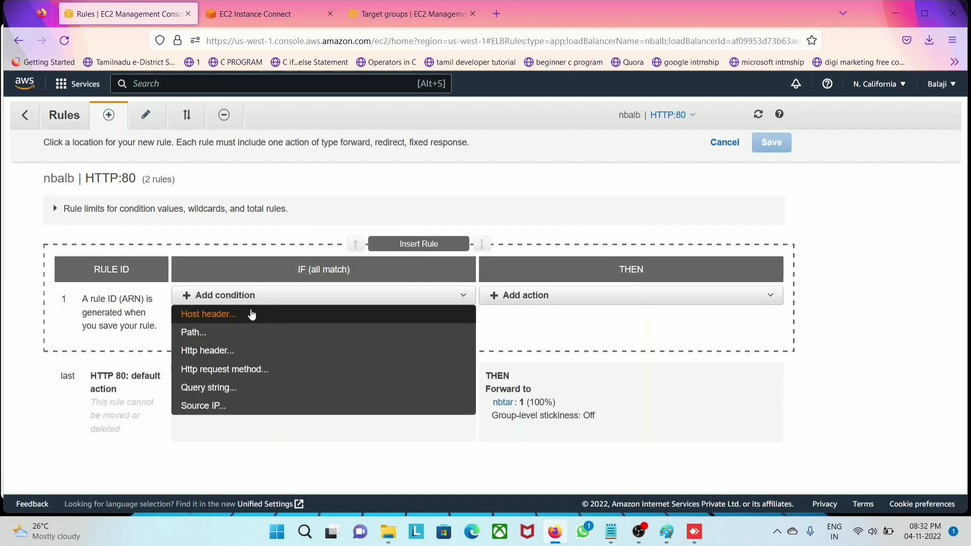
click(217, 333)
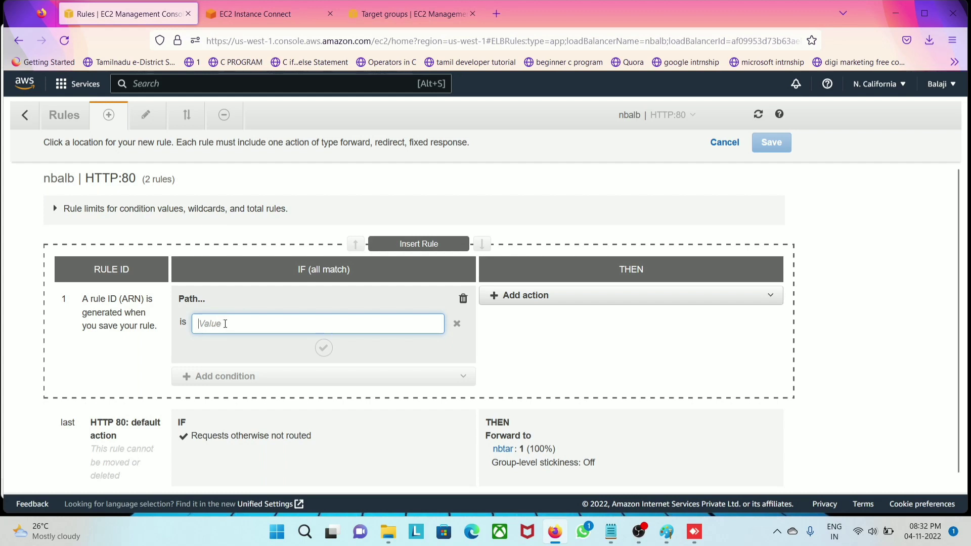
text(/)
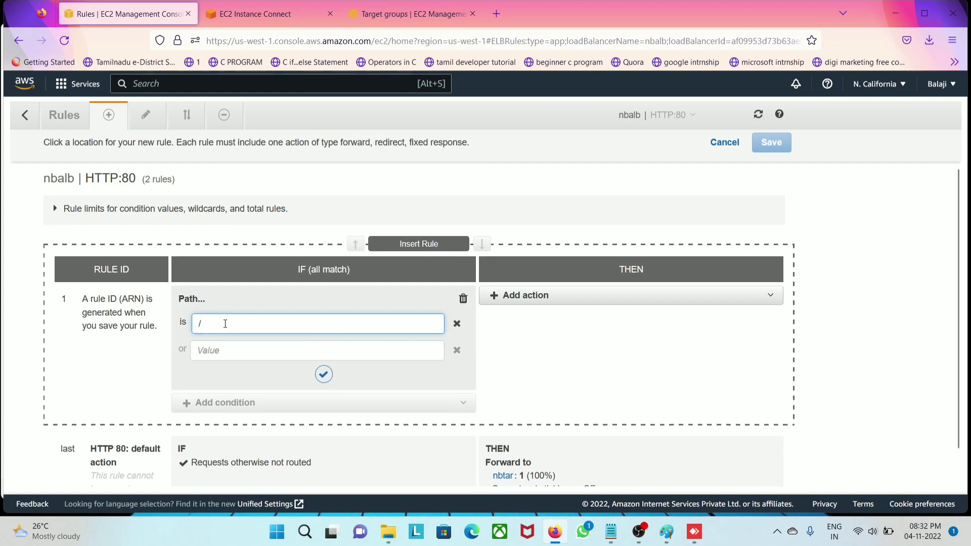
text(web2/index.html)
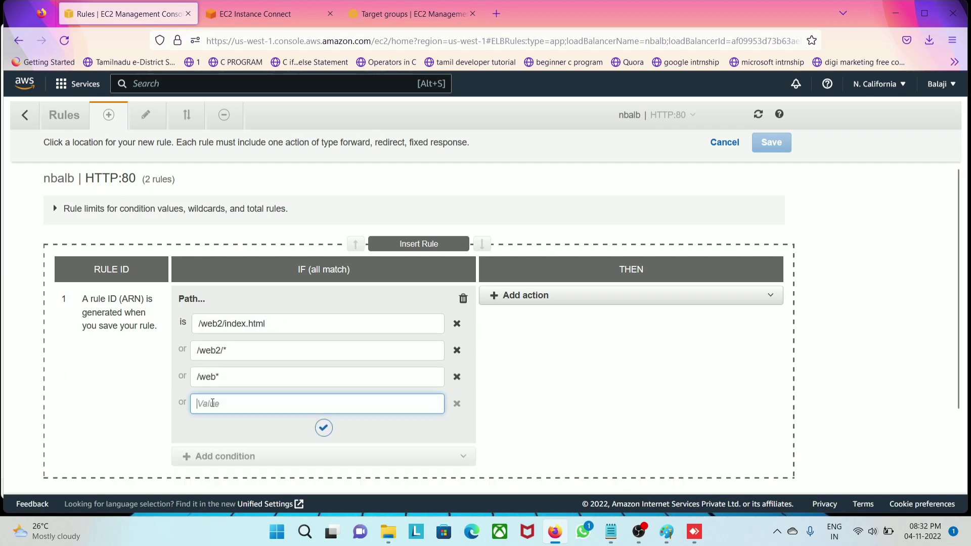
text(/)
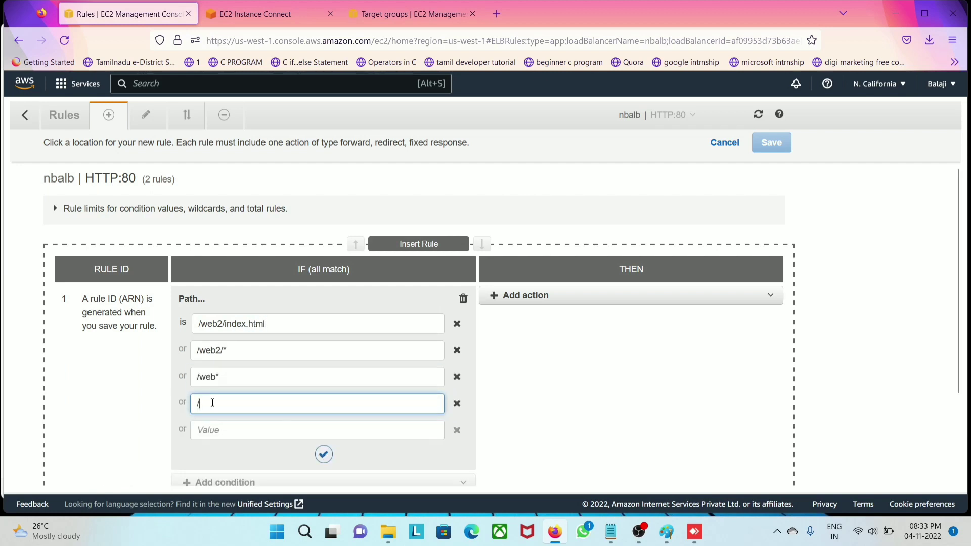
click(214, 432)
text(/web)
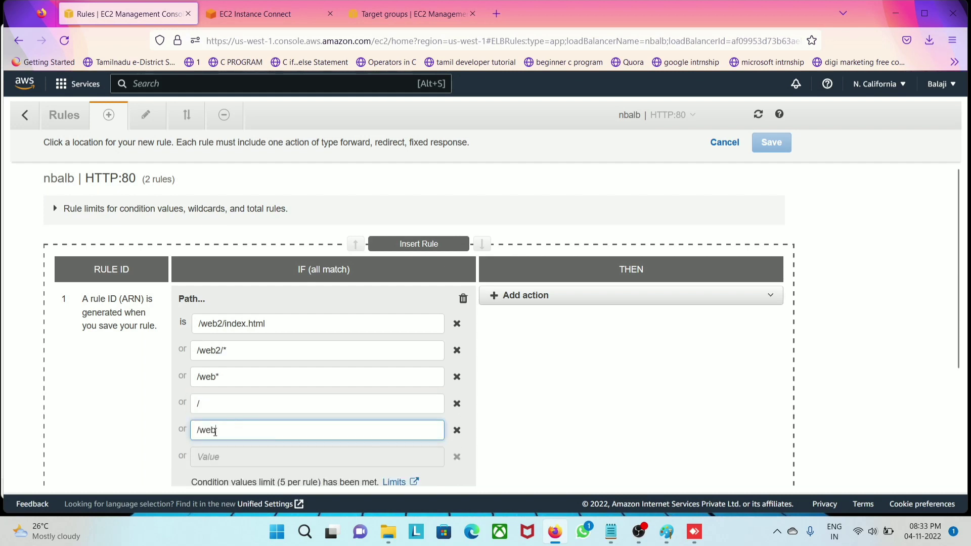
text(/file2.html)
Step: Set the rule's action to forward to target group nbtar2 and save the rule
click(523, 295)
click(519, 315)
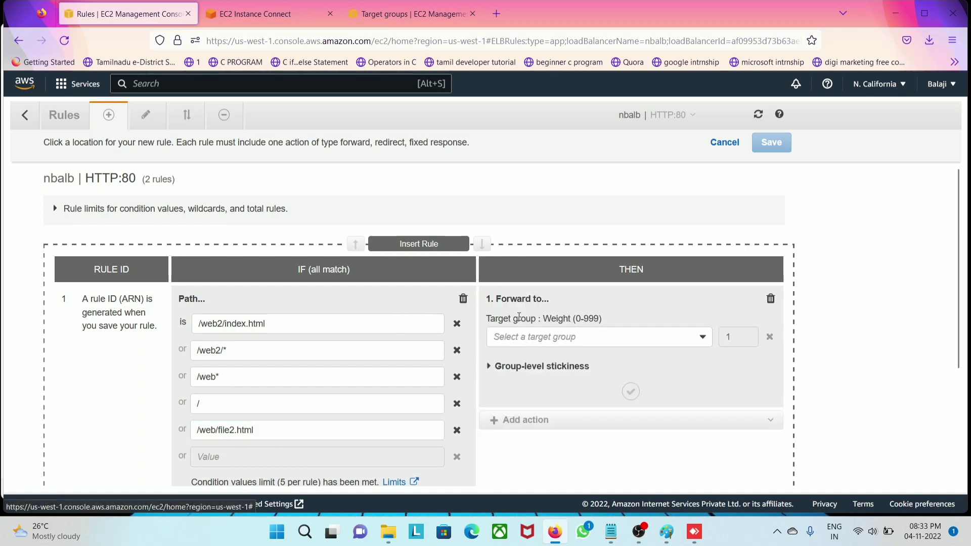
click(538, 336)
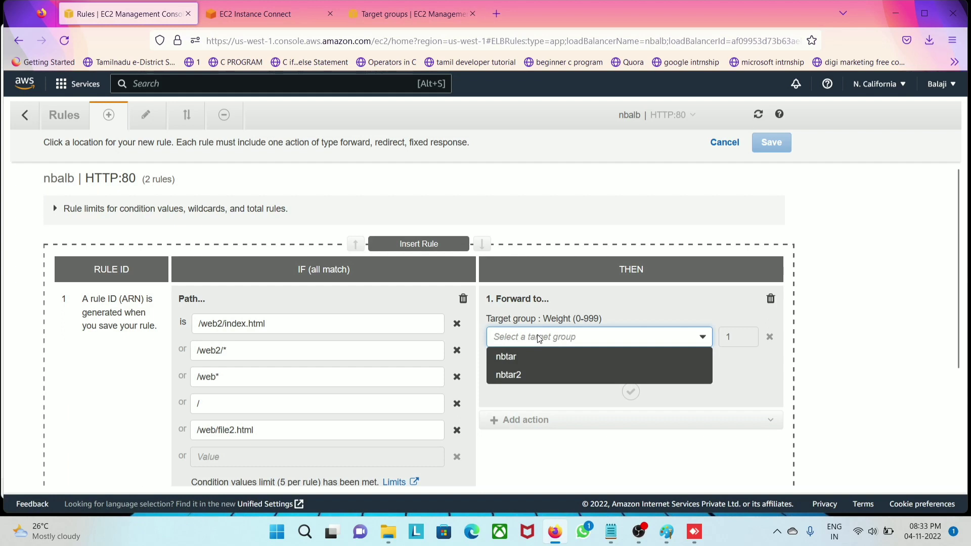
click(514, 380)
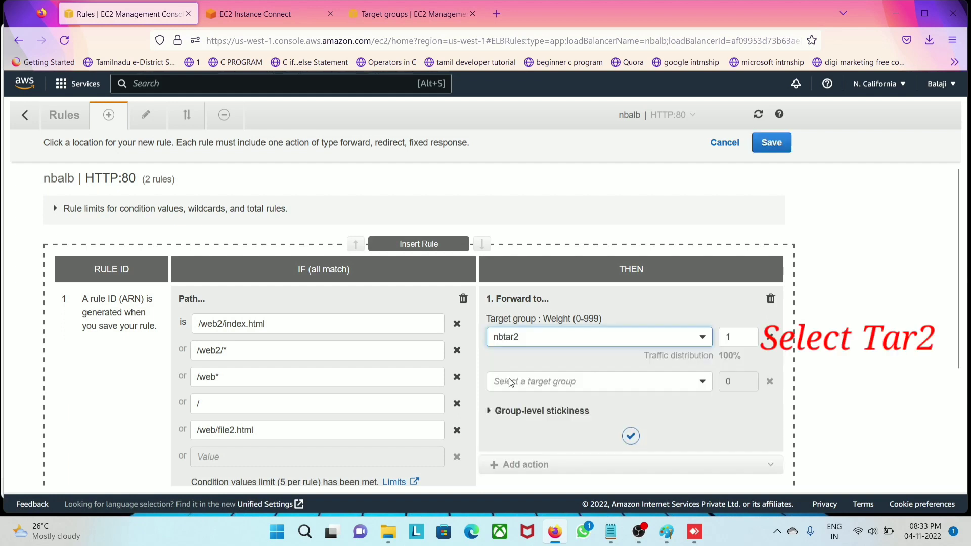
scroll(606, 399, down, 2)
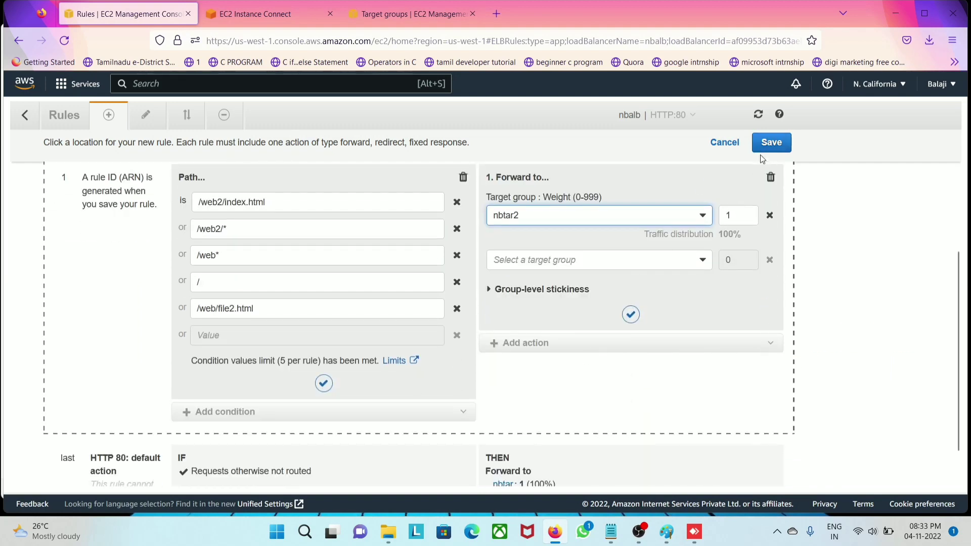
click(766, 143)
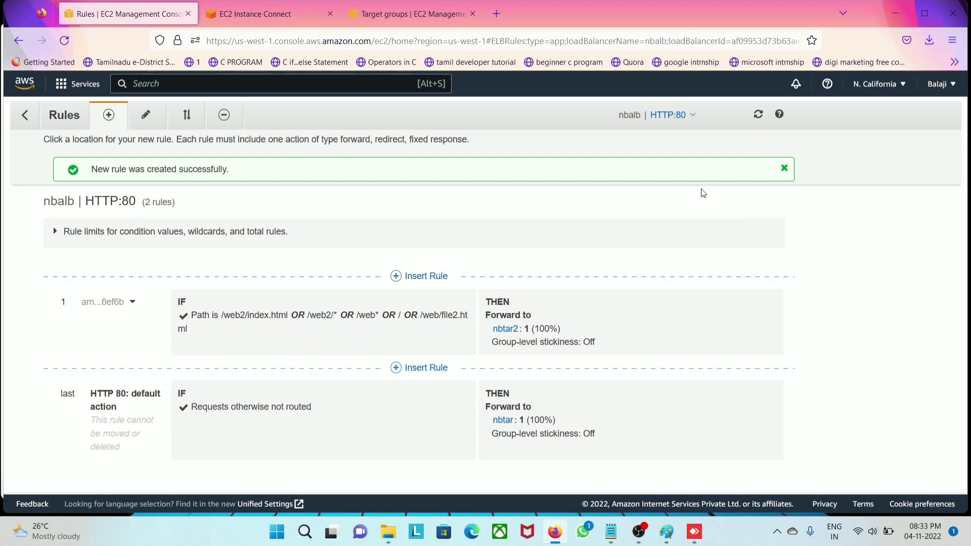
Step: Insert another rule above the nbtar2 rule with a path condition matching /web1/index.html or /web1/*
click(423, 277)
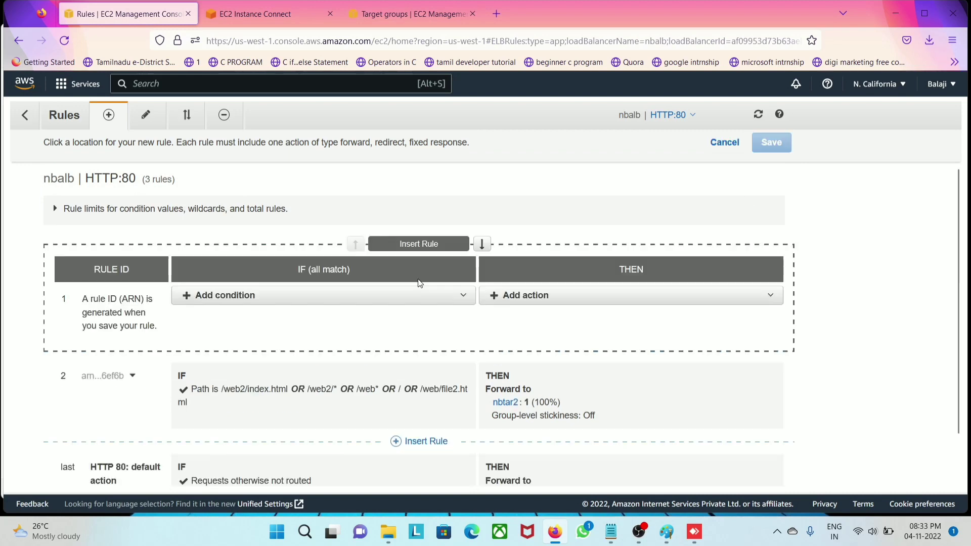
click(251, 300)
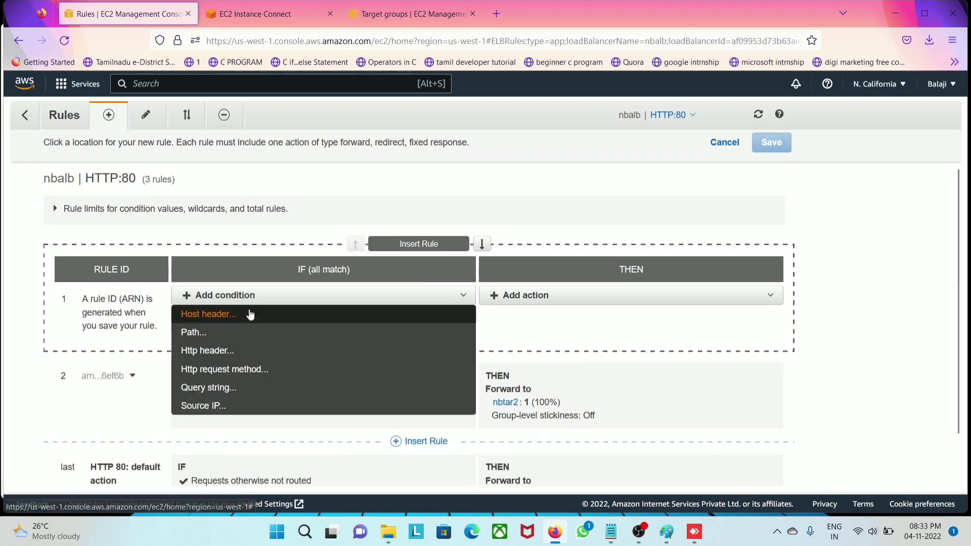
click(246, 337)
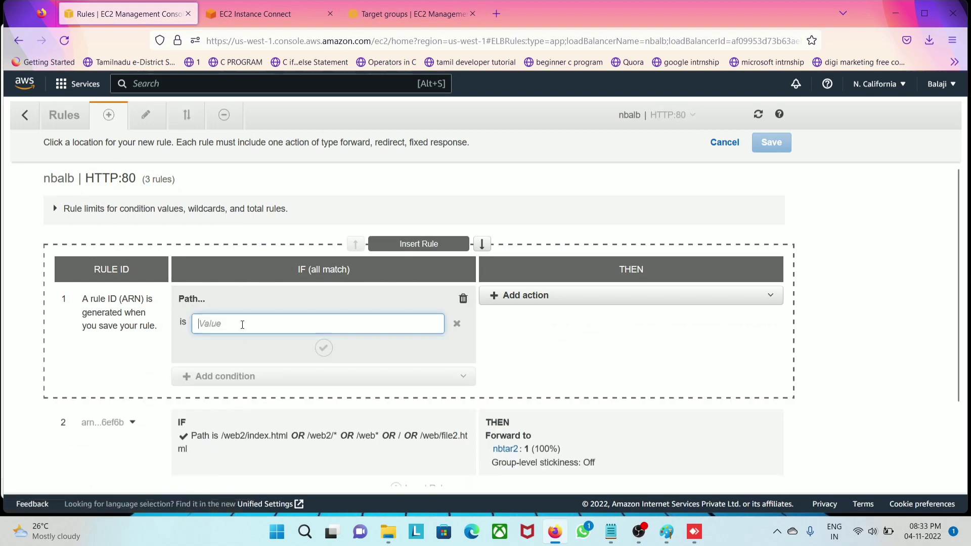
text(/web1)
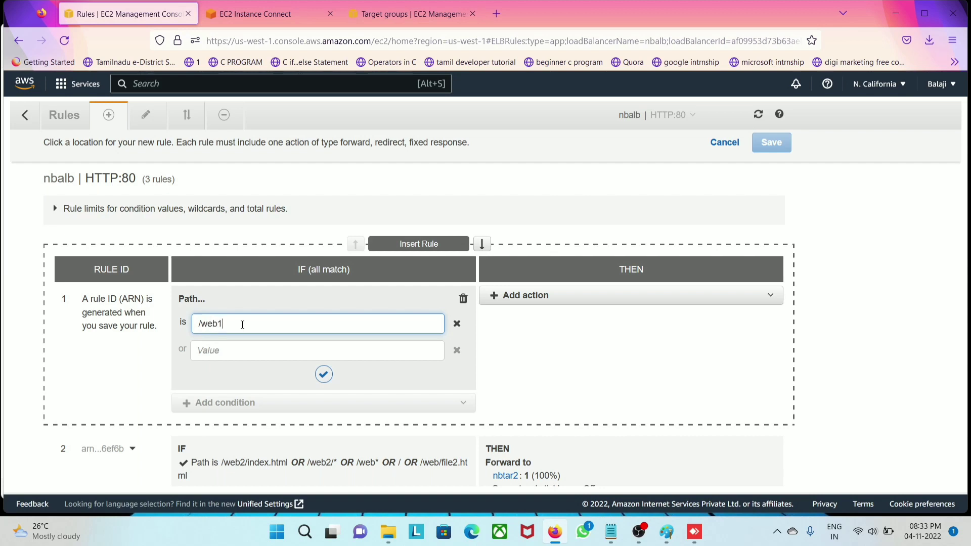
text(/index.html)
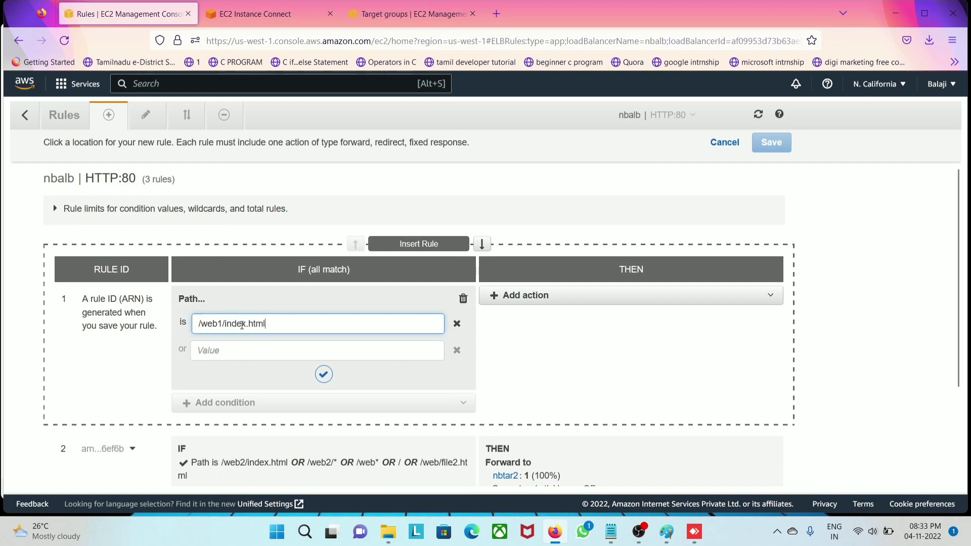
click(232, 349)
text(/web1/*)
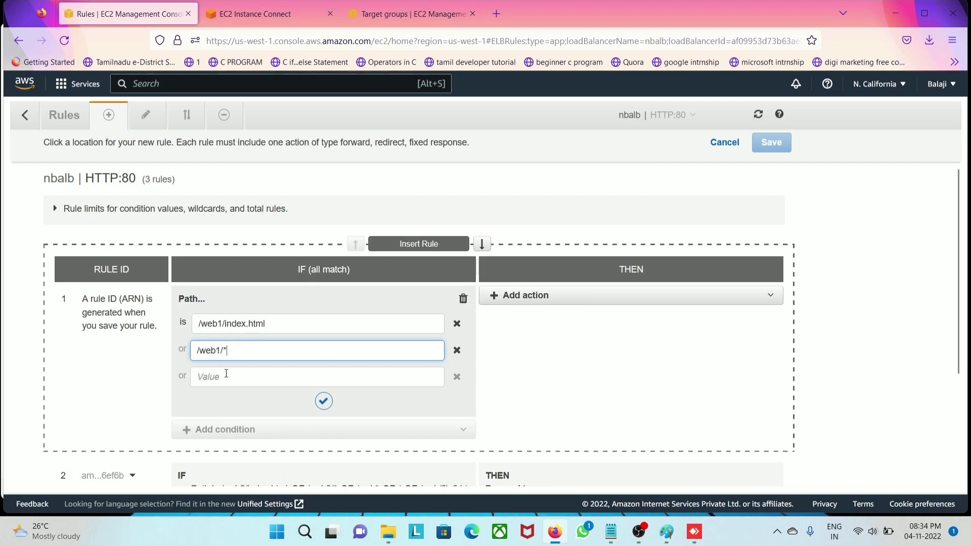
drag(226, 350, 179, 312)
drag(233, 347, 194, 310)
click(229, 337)
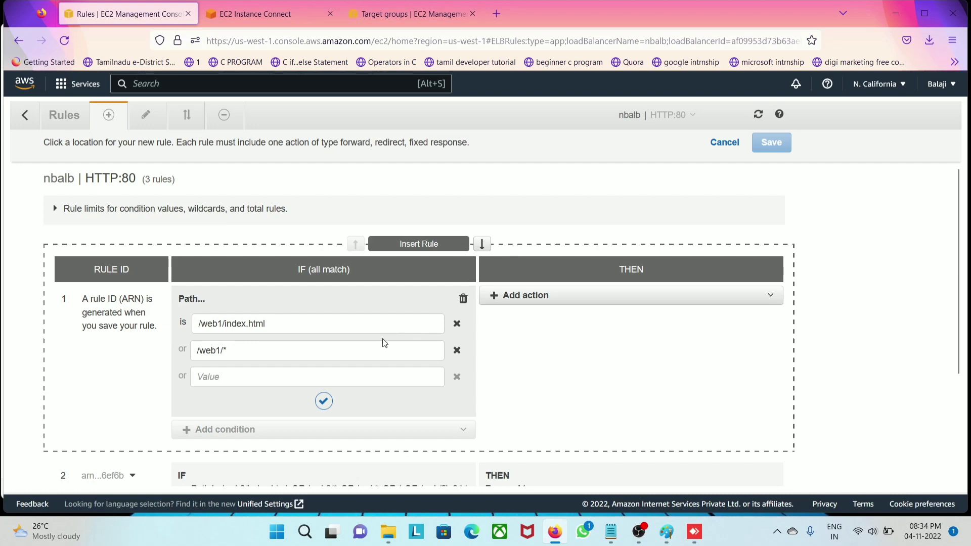
Step: Set the new /web1 rule's action to forward to target group nbtar and save the rule
click(520, 298)
click(520, 310)
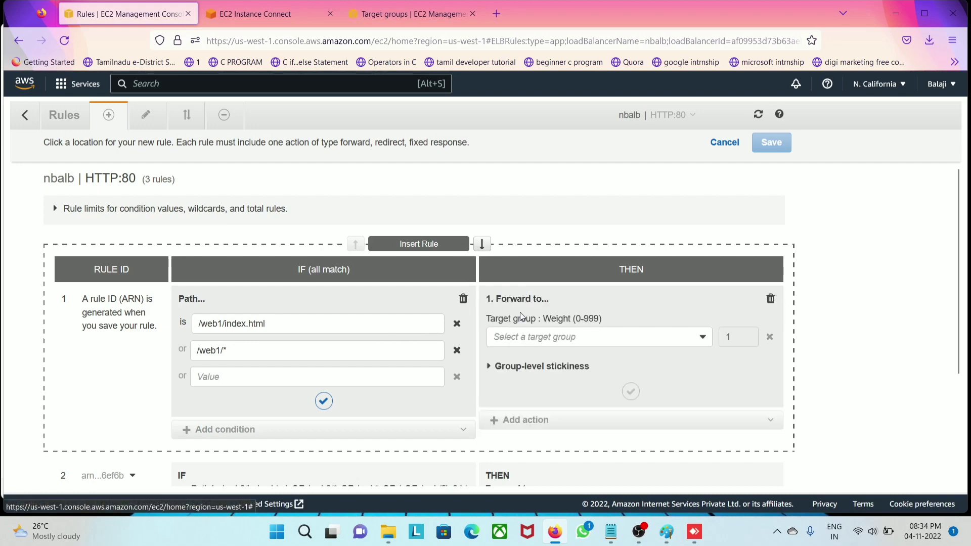
click(546, 337)
click(531, 353)
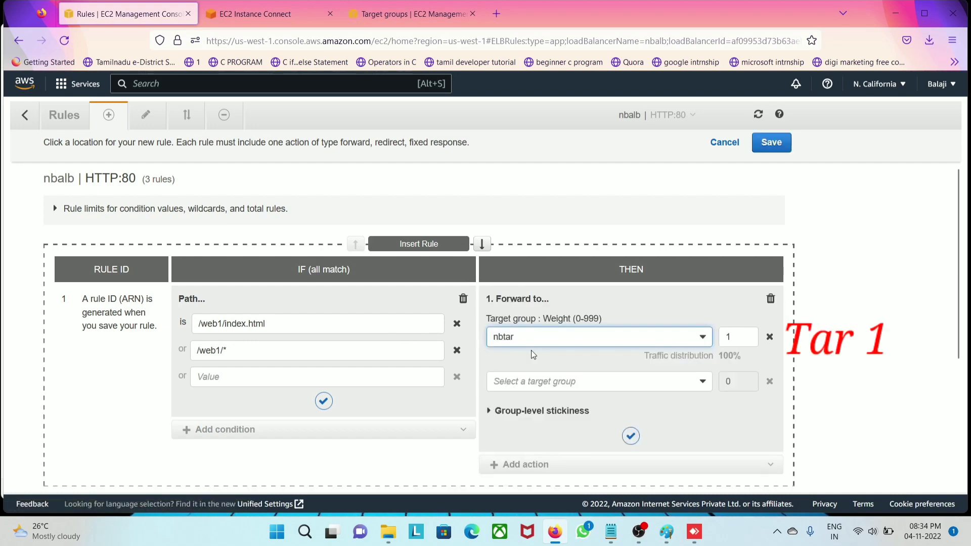
scroll(562, 372, down, 4)
scroll(194, 254, up, 3)
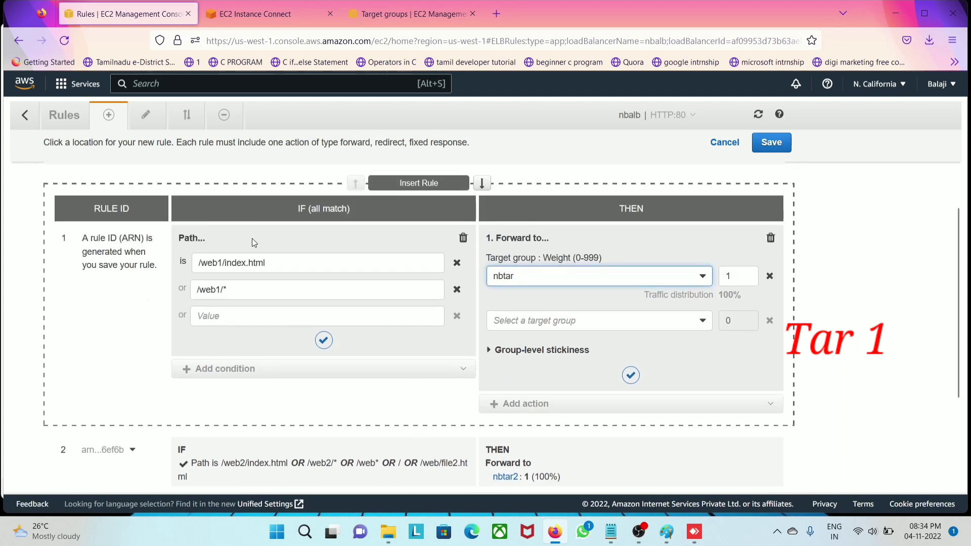
scroll(587, 341, down, 2)
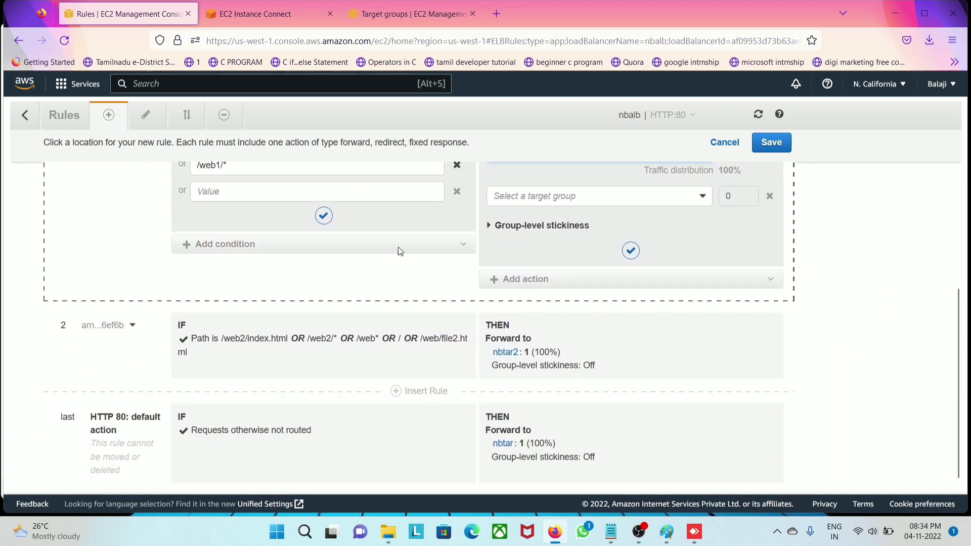
scroll(523, 332, up, 3)
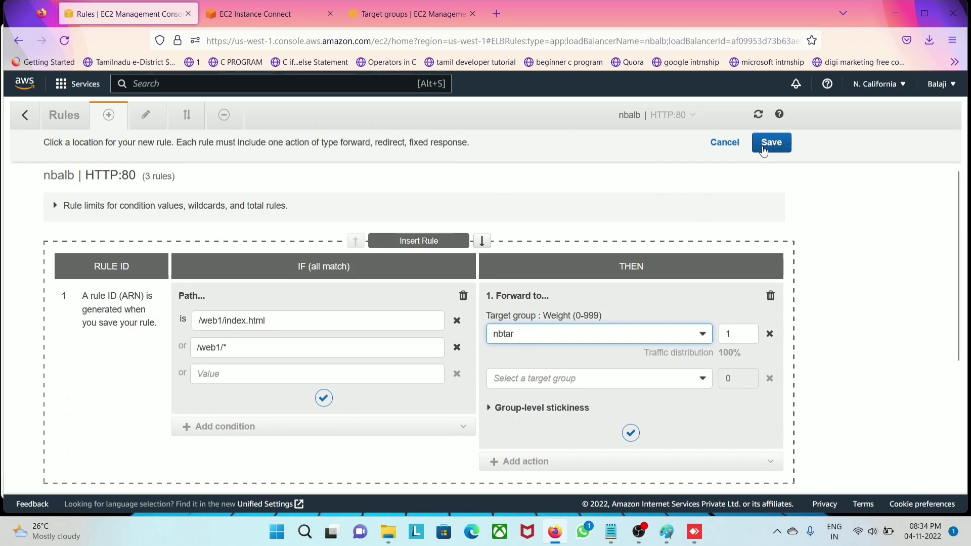
click(772, 143)
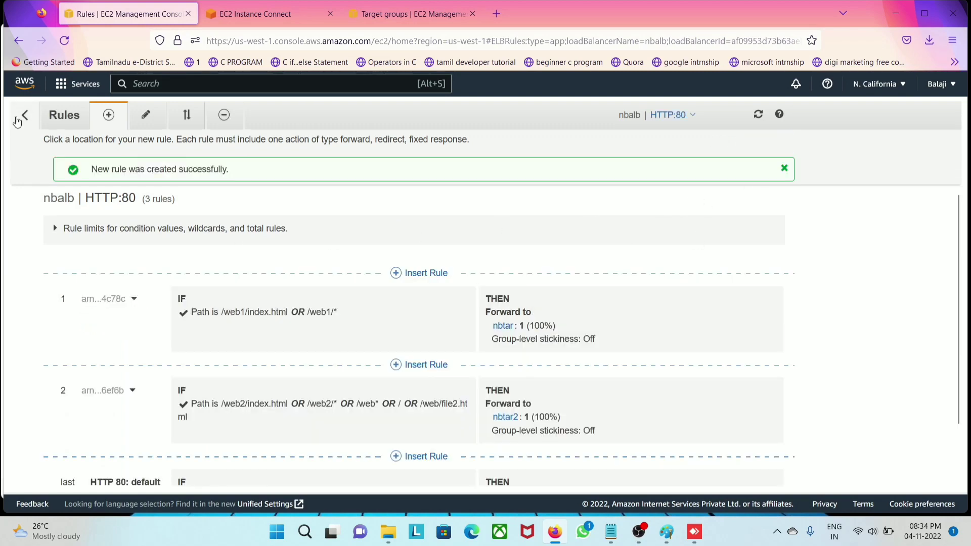
Step: Return to load balancer nbalb and review its HTTP:80 listener entry
click(27, 120)
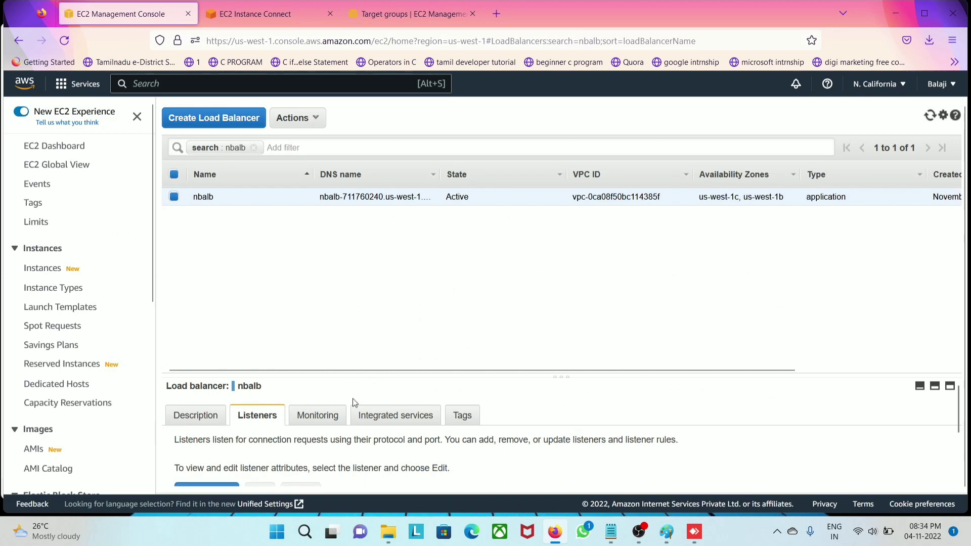
scroll(296, 445, down, 2)
scroll(346, 437, up, 2)
scroll(325, 449, down, 2)
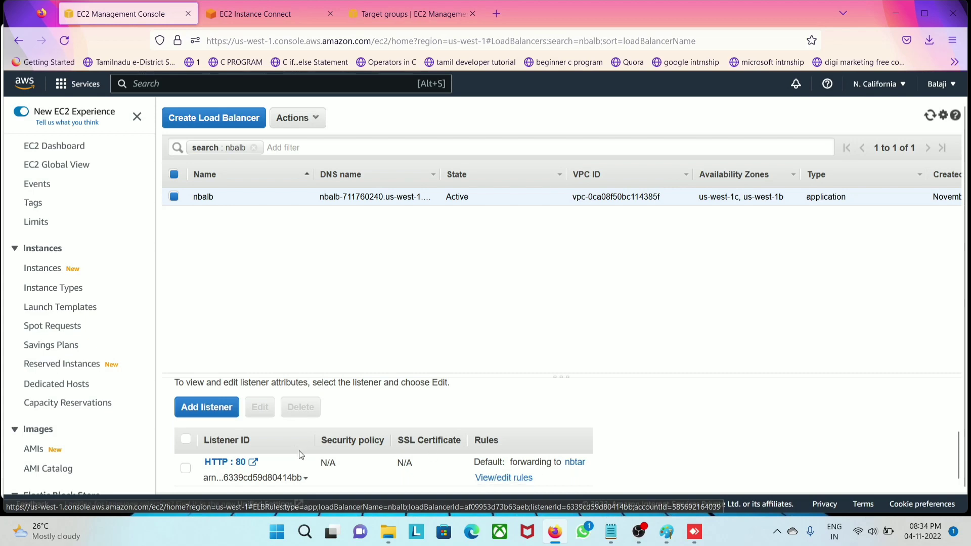
scroll(299, 450, up, 2)
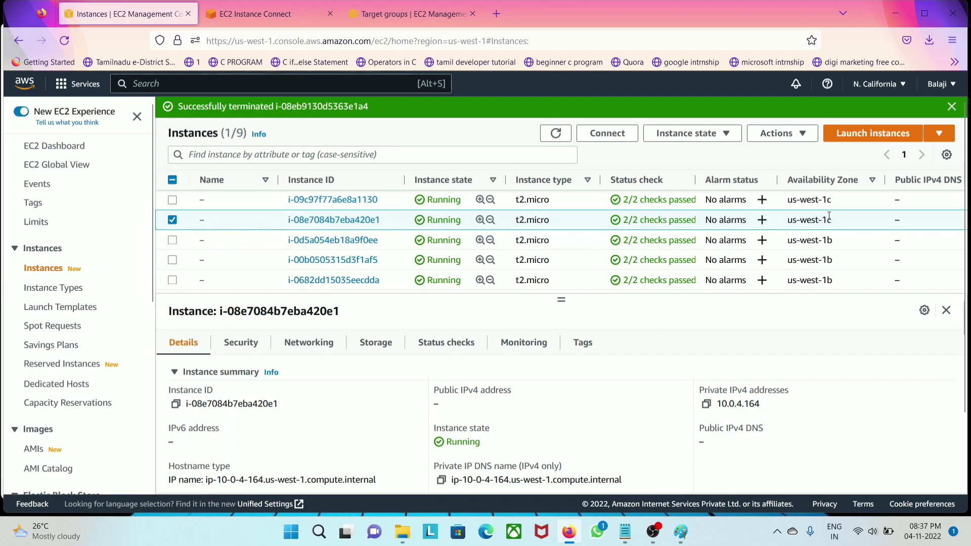
Step: Check the availability zones of the running instances and inspect the CPU utilization graph of instance i-00b0505315d3f1af5
drag(833, 199, 790, 202)
drag(834, 260, 781, 273)
click(812, 262)
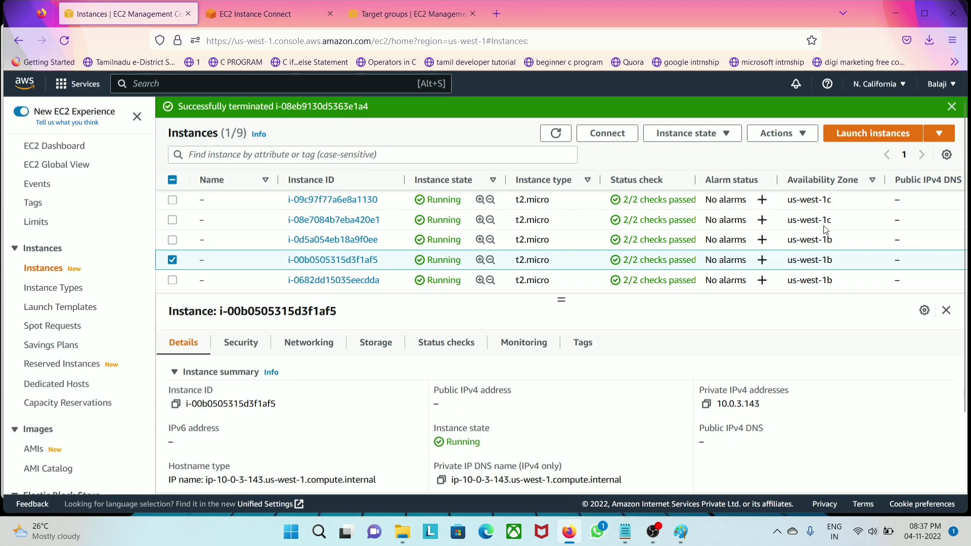
click(512, 348)
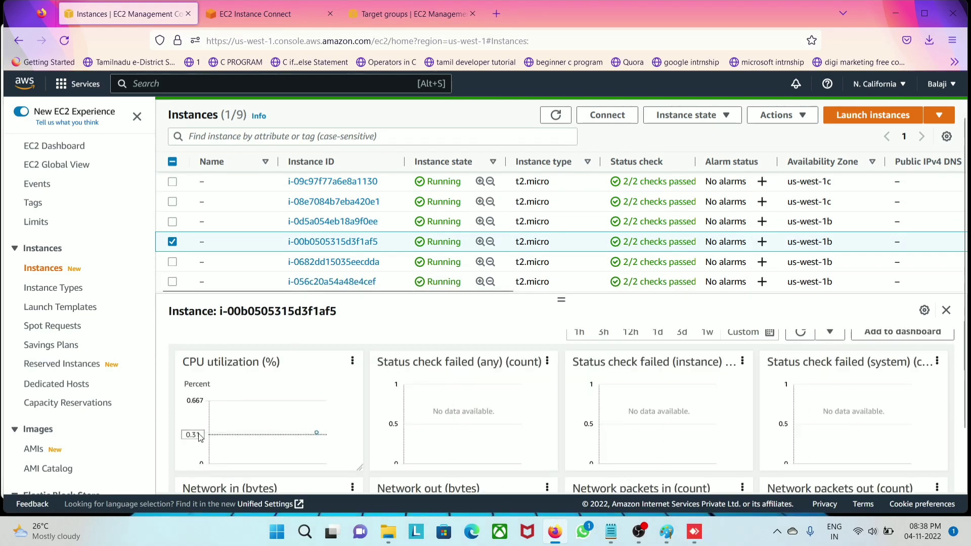
mouse_move(316, 432)
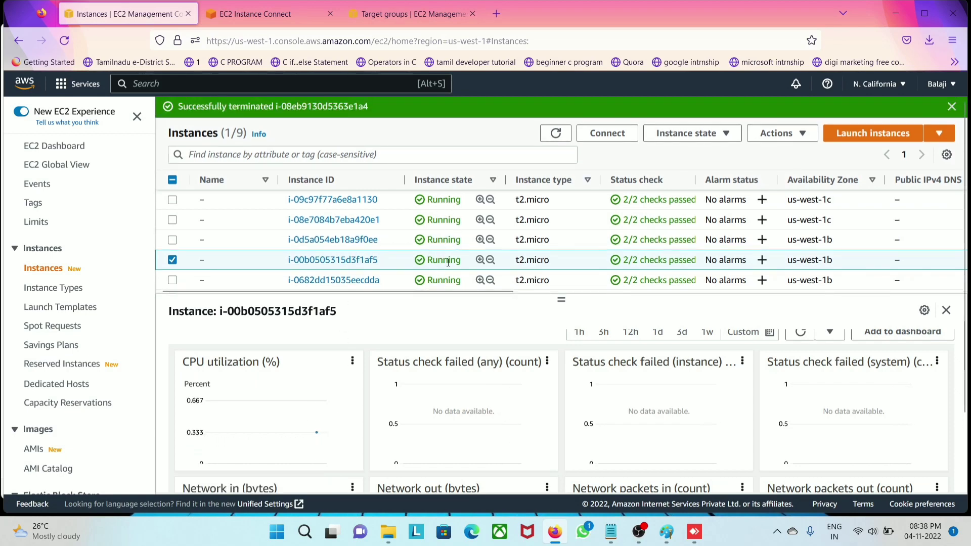
scroll(447, 258, down, 2)
scroll(447, 263, down, 1)
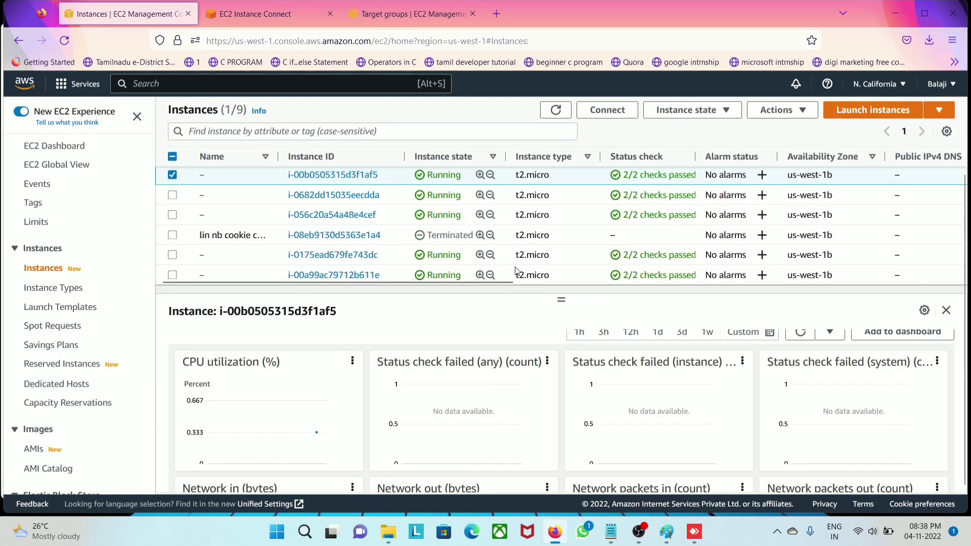
Step: Open the description of load balancer nbalb and copy its DNS name
scroll(78, 389, down, 4)
scroll(106, 232, up, 3)
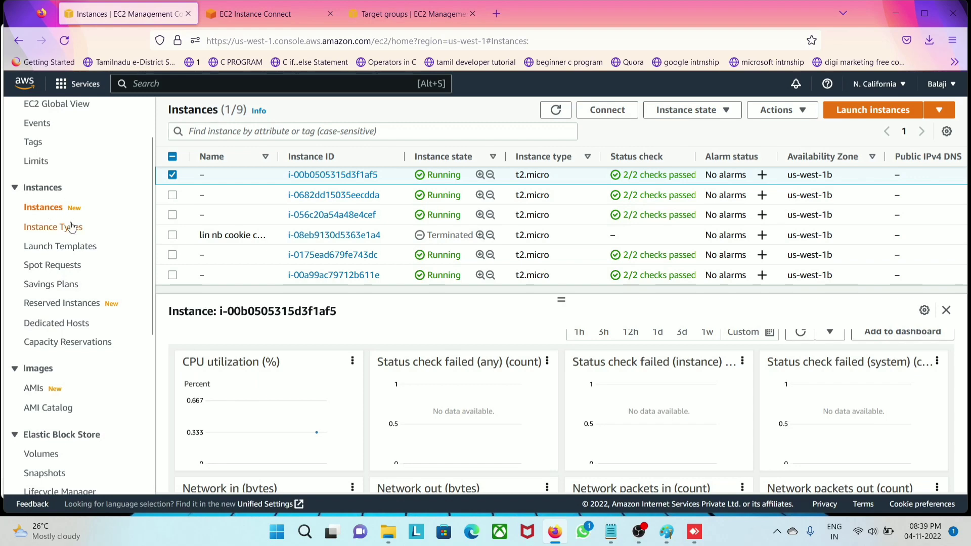
scroll(71, 382, down, 5)
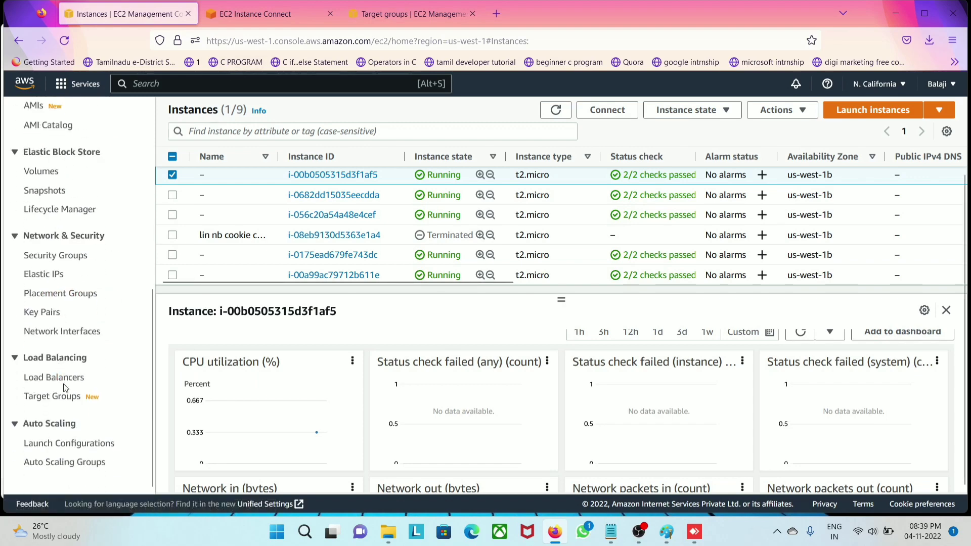
click(71, 383)
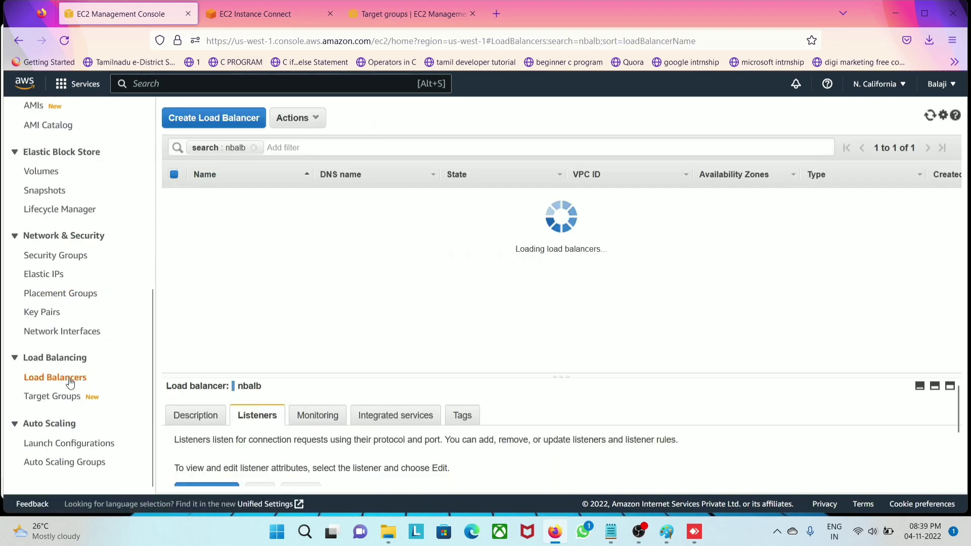
click(195, 412)
scroll(302, 431, down, 1)
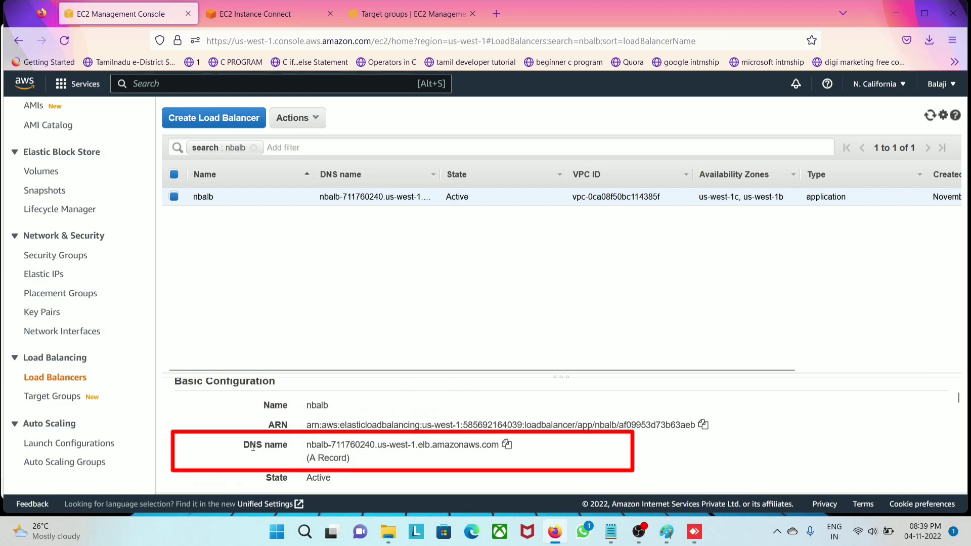
click(507, 445)
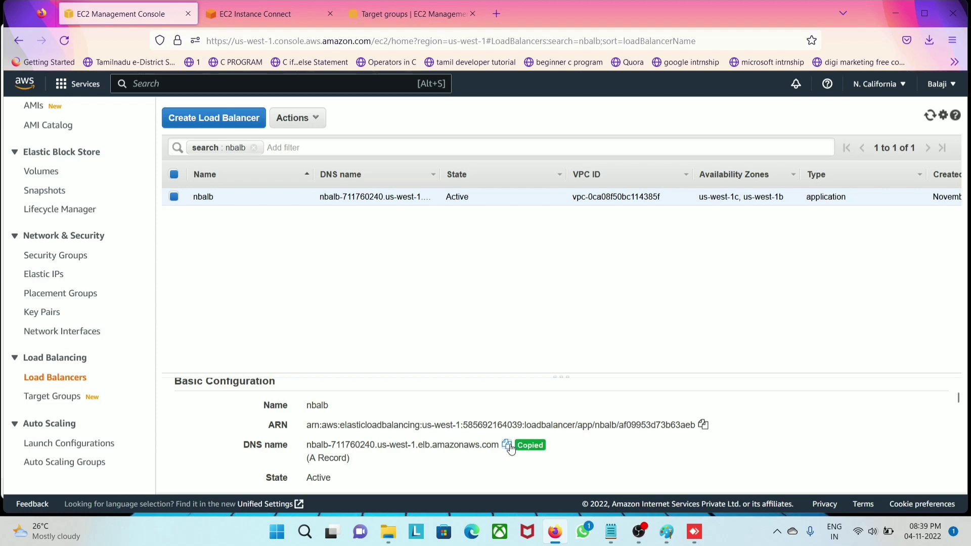
Step: Load the copied load balancer DNS name in a new browser tab
click(501, 17)
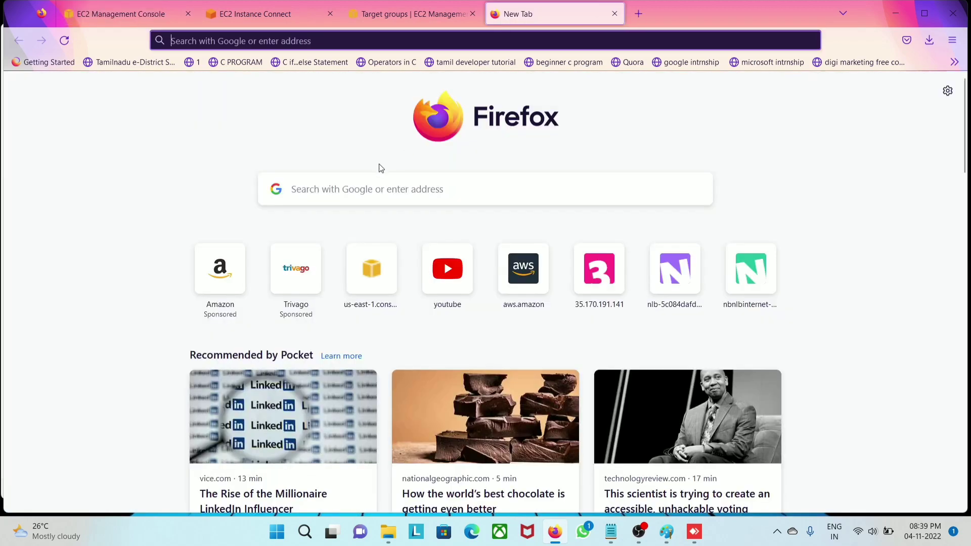
click(244, 39)
key(ctrl+v)
key(Return)
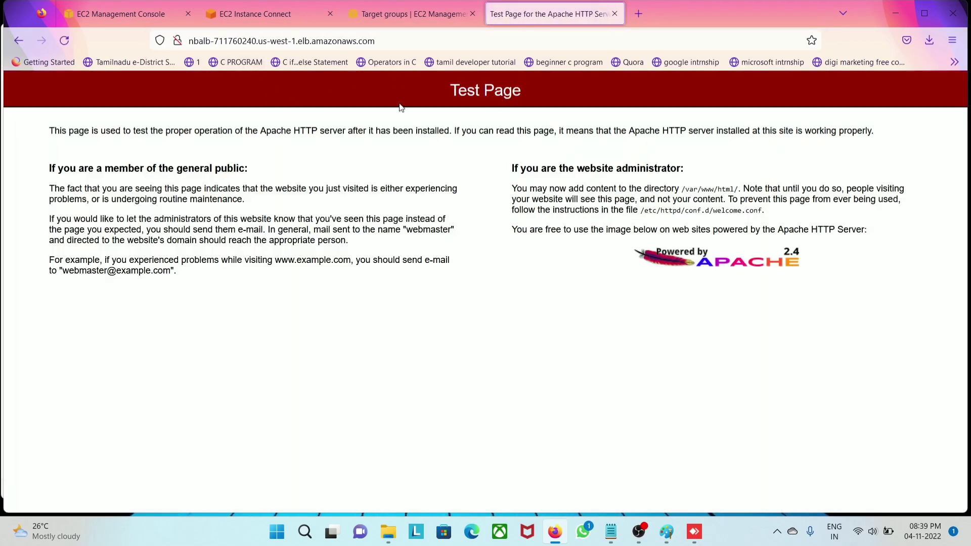
Step: Add /web1/ to the load balancer address, load it and check the page it serves
click(395, 42)
text(/we)
text(b1/)
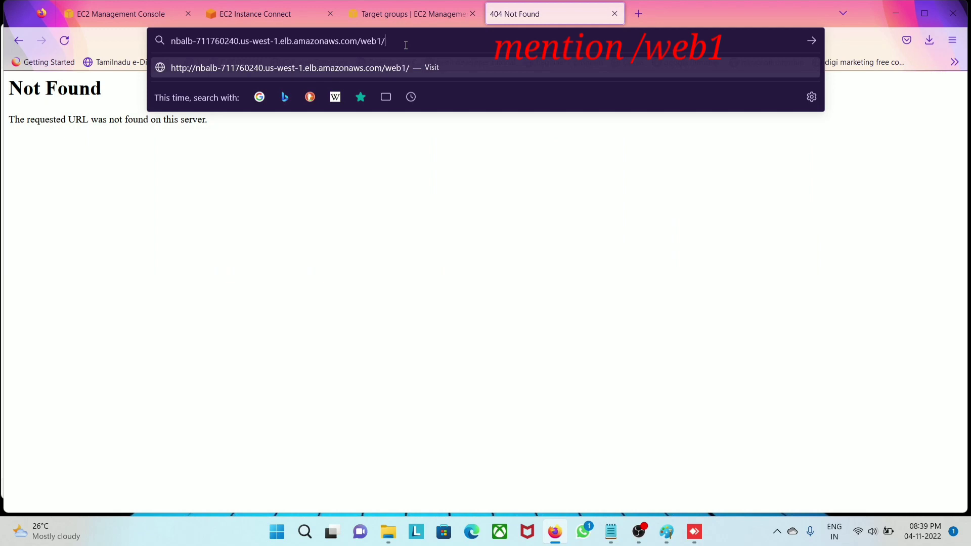
key(Return)
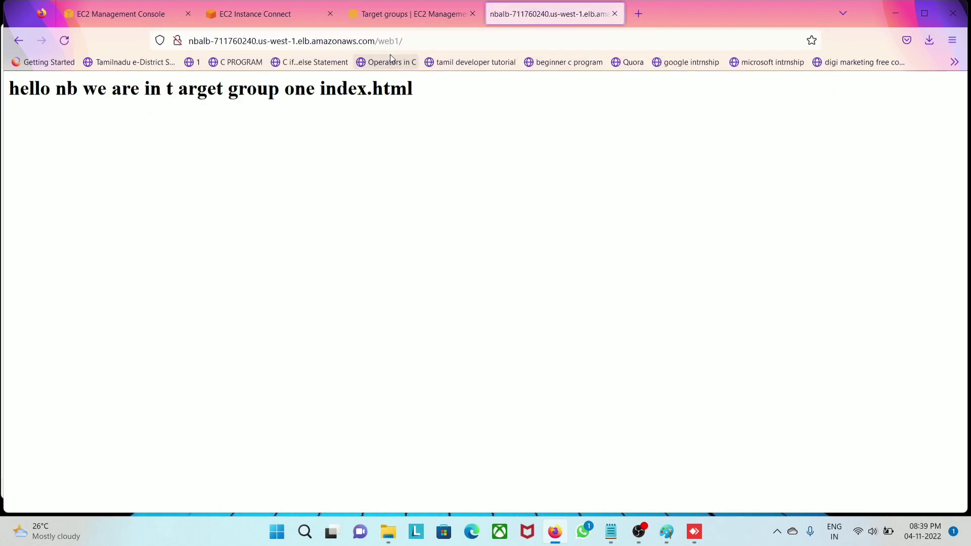
drag(406, 40, 379, 42)
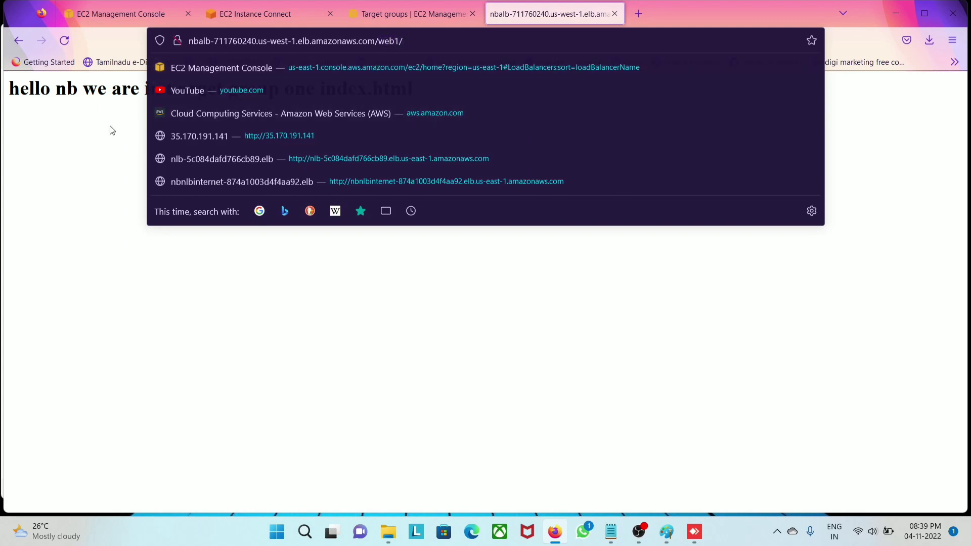
click(102, 126)
drag(424, 95, 9, 90)
click(291, 153)
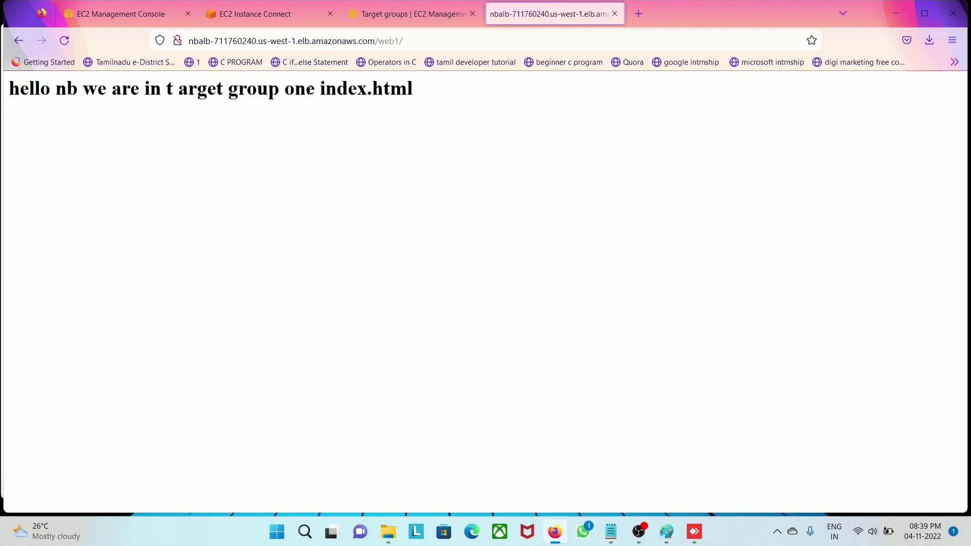
click(412, 41)
click(412, 40)
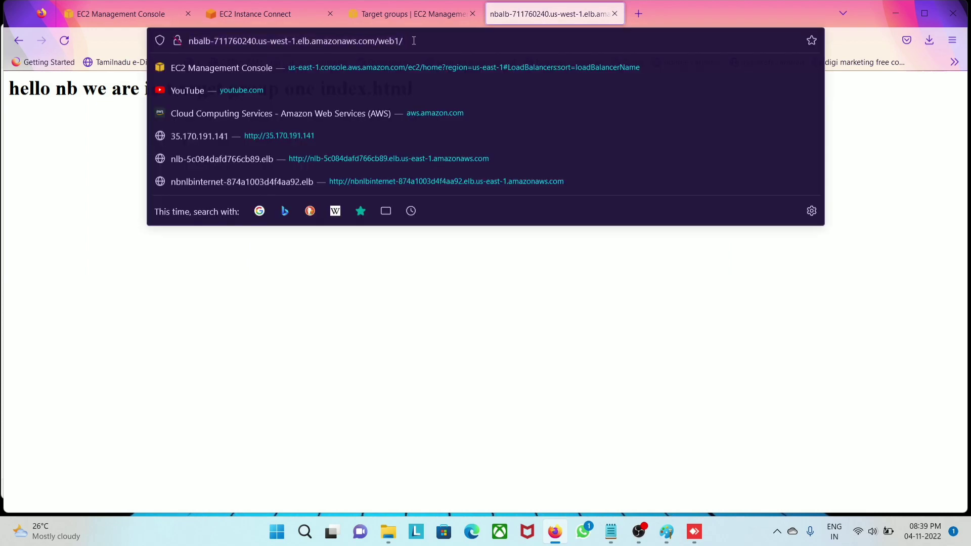
text(file)
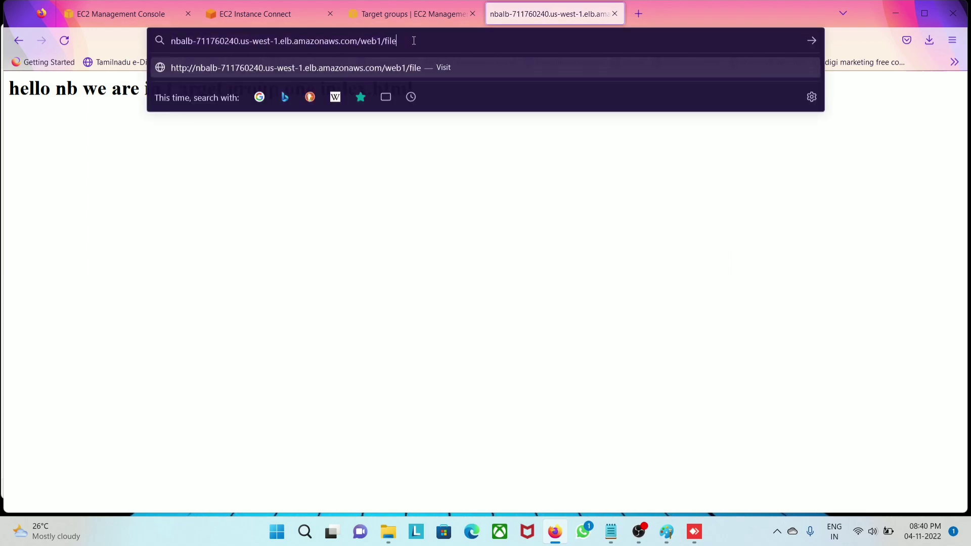
text(1)
key(BackSpace)
key(BackSpace)
key(BackSpace)
key(BackSpace)
key(BackSpace)
Step: Change the path after the load balancer address to /web2/file2.html, load it and check the page it serves
key(BackSpace)
key(BackSpace)
text(2)
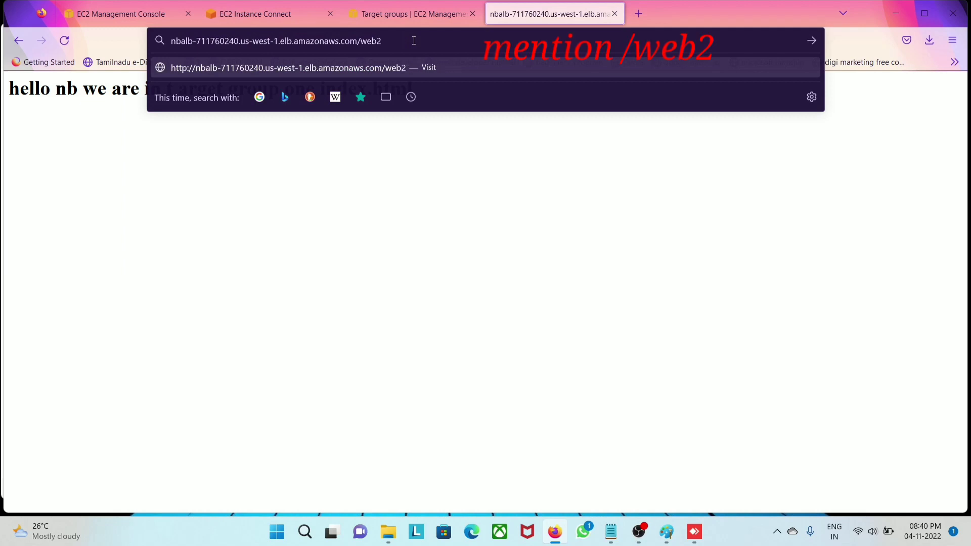
text(/)
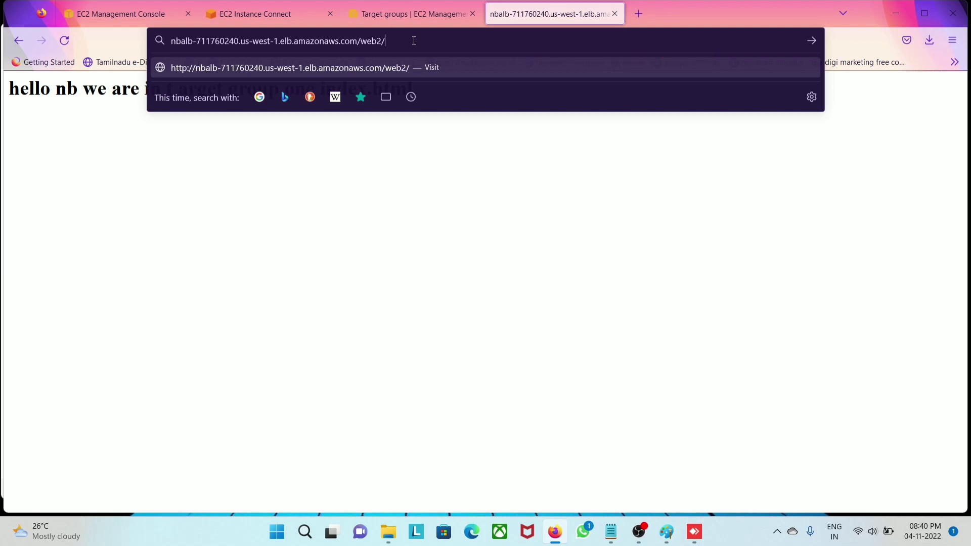
text(file2.html)
key(Return)
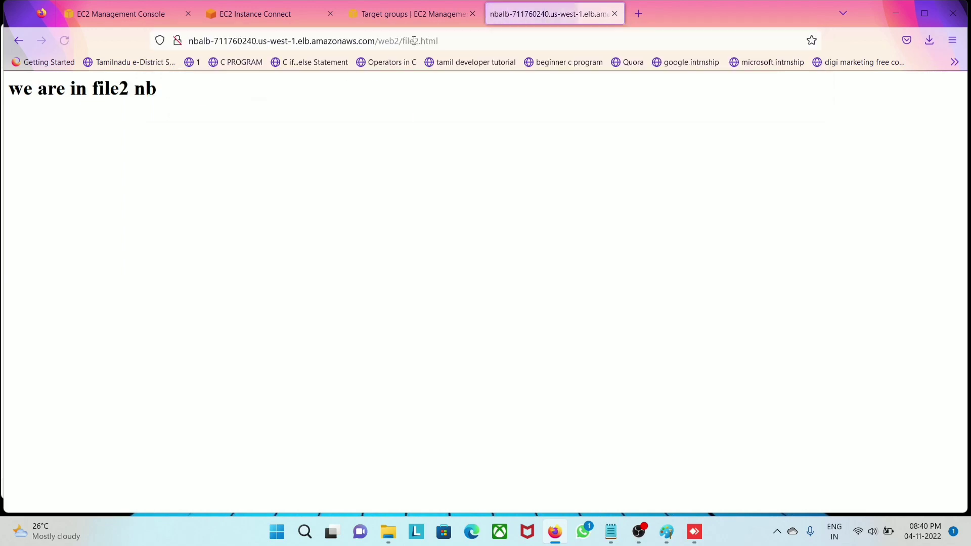
drag(125, 99, 6, 98)
click(119, 116)
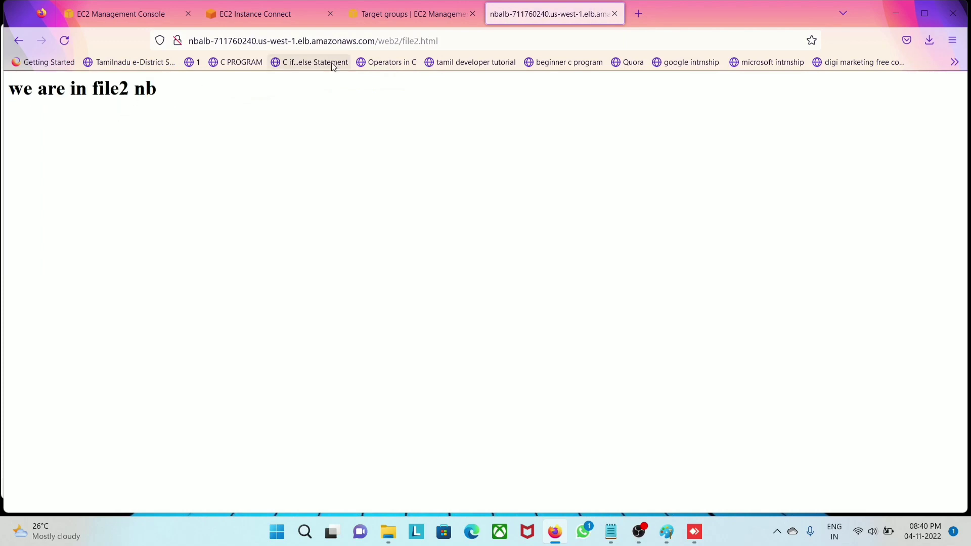
click(456, 41)
click(457, 40)
drag(457, 41, 381, 44)
click(438, 36)
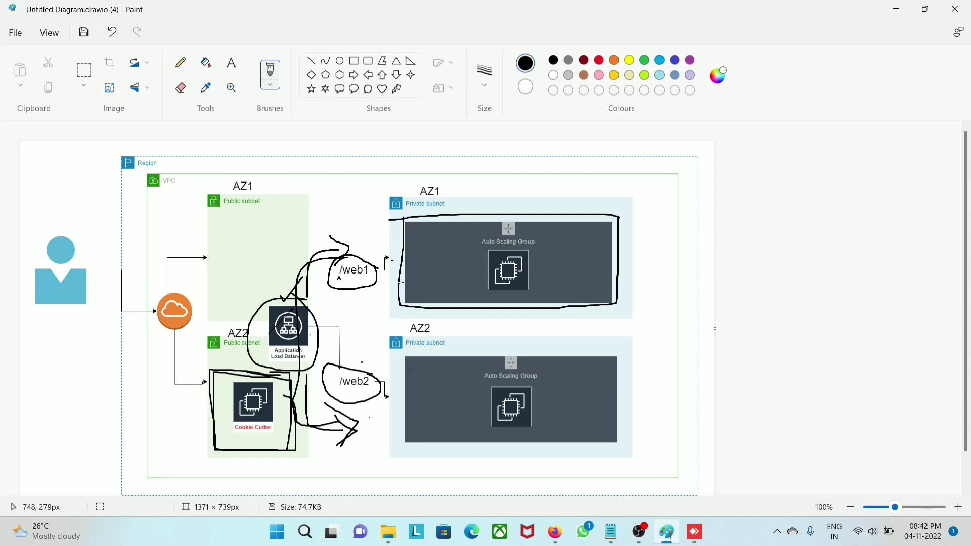
Step: In Paint, draw a line between the AZ1 auto scaling group and the load balancer, plus a tick mark beside the AZ2 private subnet
mouse_move(398, 282)
mouse_down()
mouse_move(342, 284)
mouse_move(308, 343)
mouse_up()
mouse_move(645, 334)
mouse_down()
mouse_move(679, 354)
mouse_move(714, 326)
mouse_up()
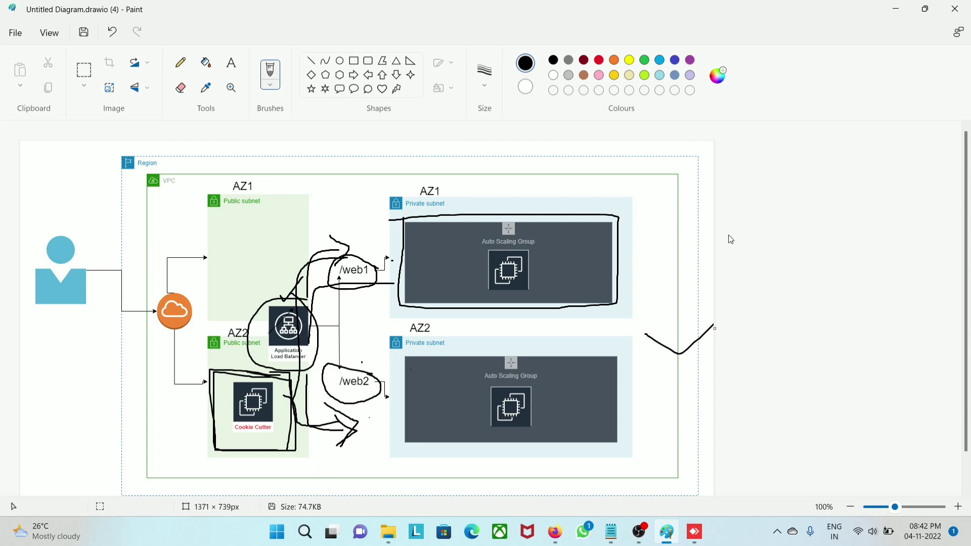